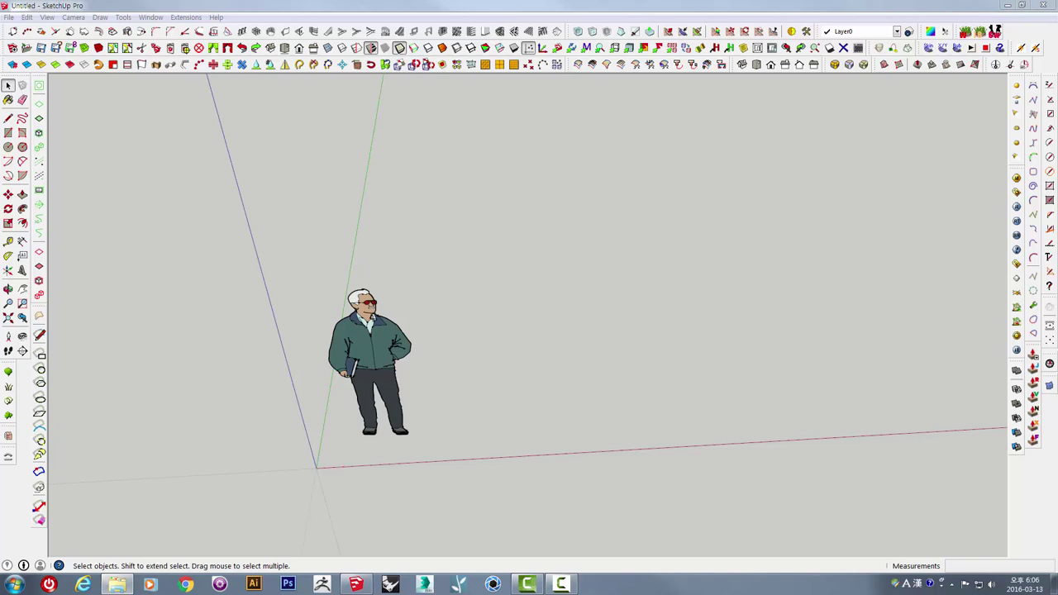
Step: Open the first Barcelona Pavilion photo from the image folder in Windows Photo Viewer
drag(951, 56, 107, 56)
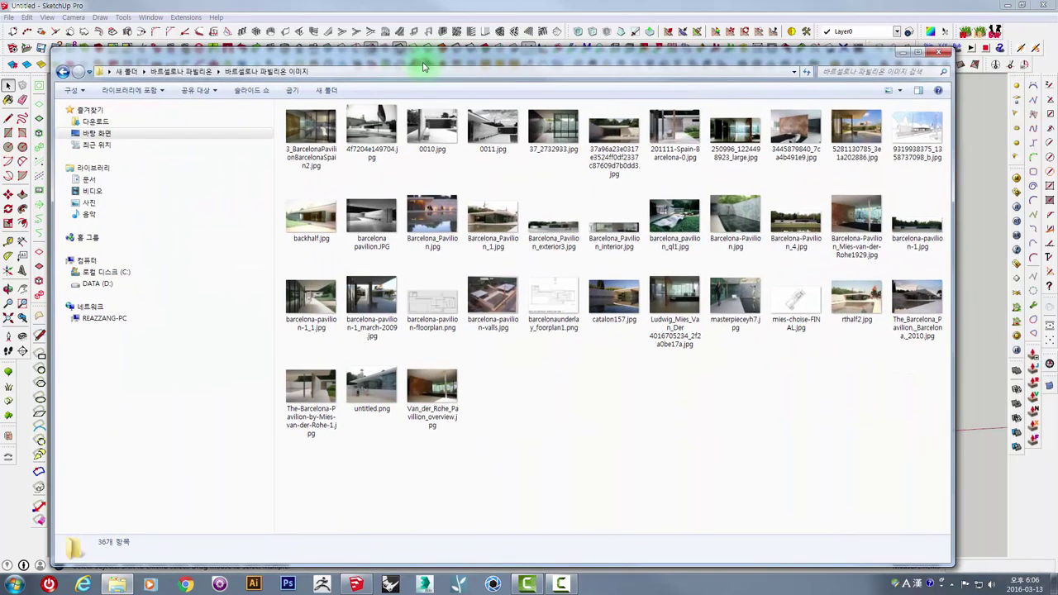
click(300, 142)
double_click(299, 142)
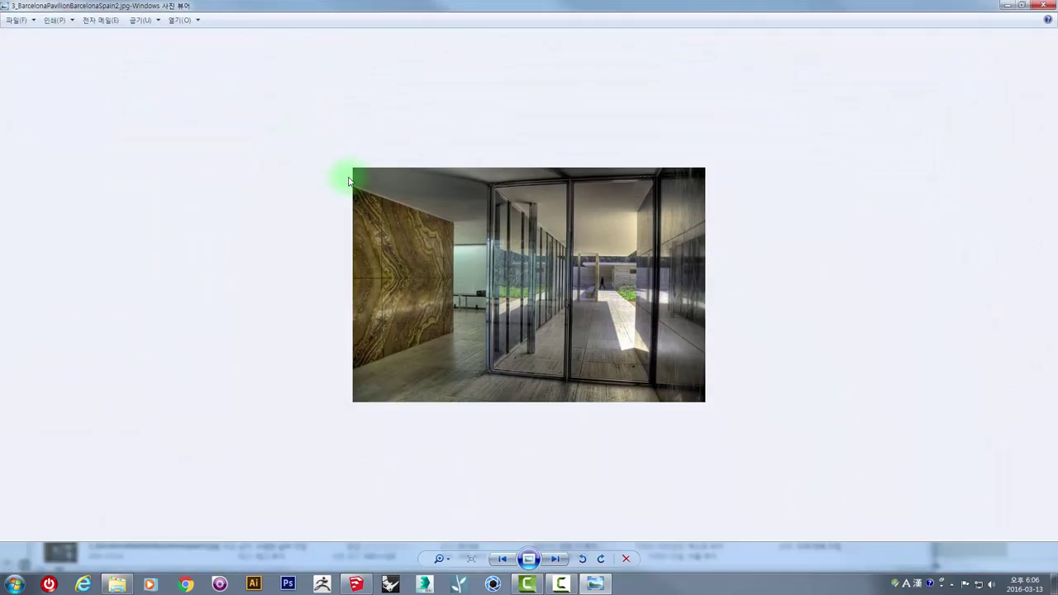
Step: Page through the remaining pavilion reference photos, then close Photo Viewer
scroll(359, 185, down, 1)
scroll(360, 189, down, 1)
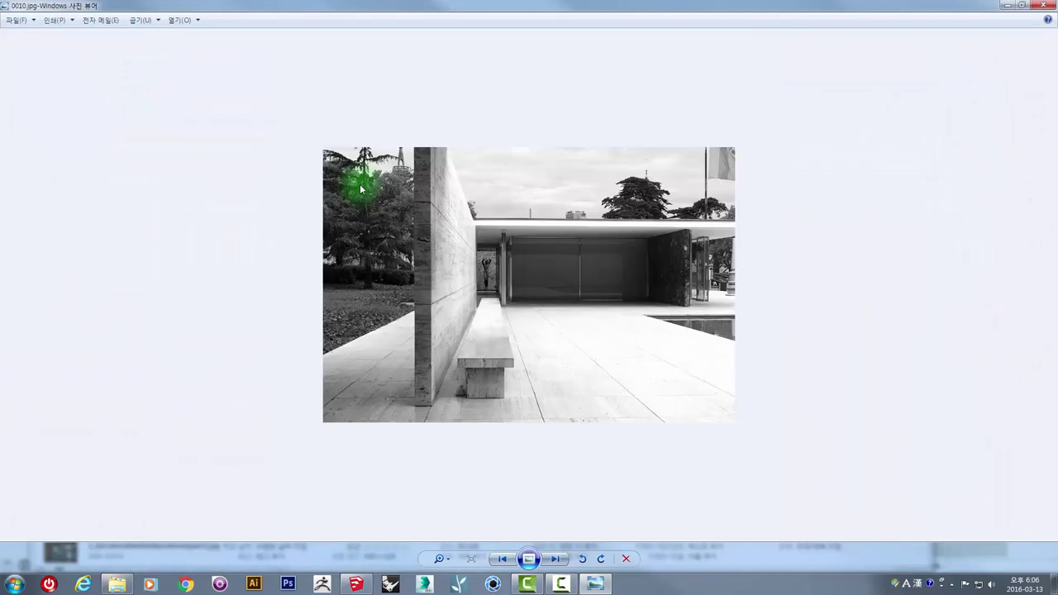
scroll(361, 189, down, 1)
scroll(361, 189, down, 1)
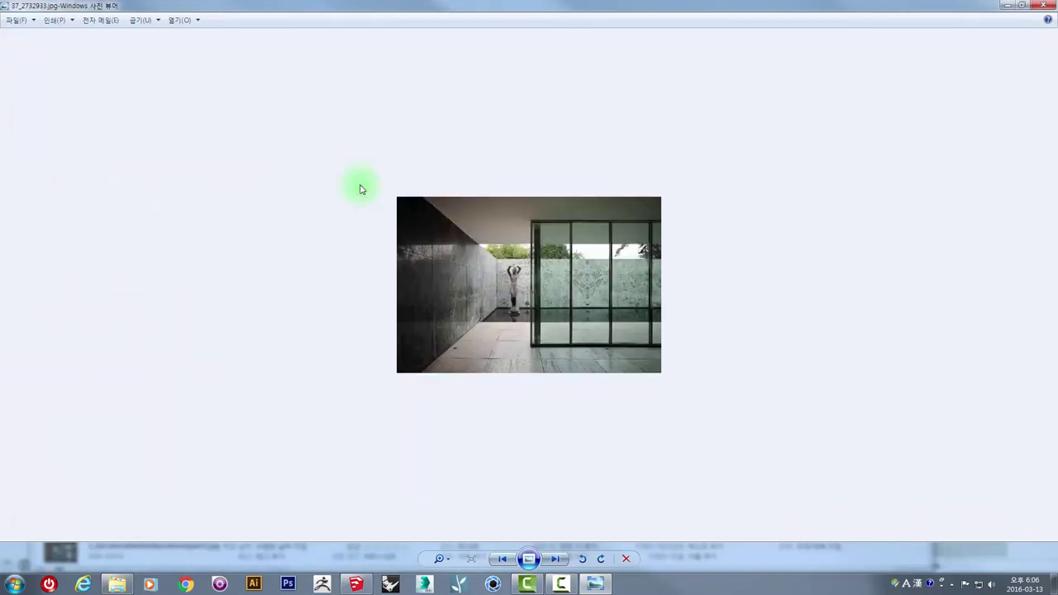
scroll(360, 189, down, 1)
scroll(359, 189, down, 1)
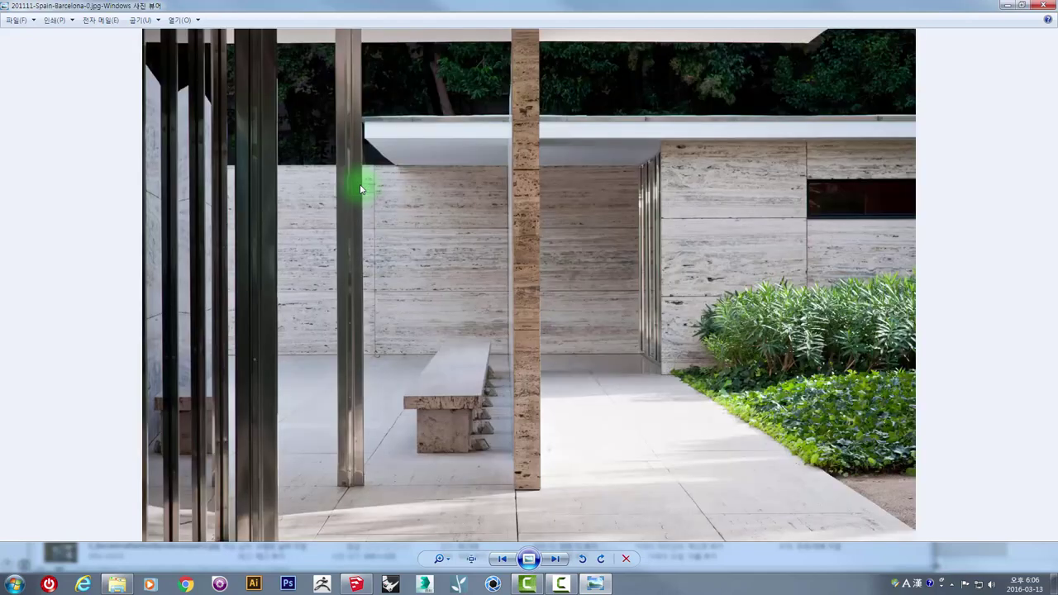
scroll(361, 190, down, 1)
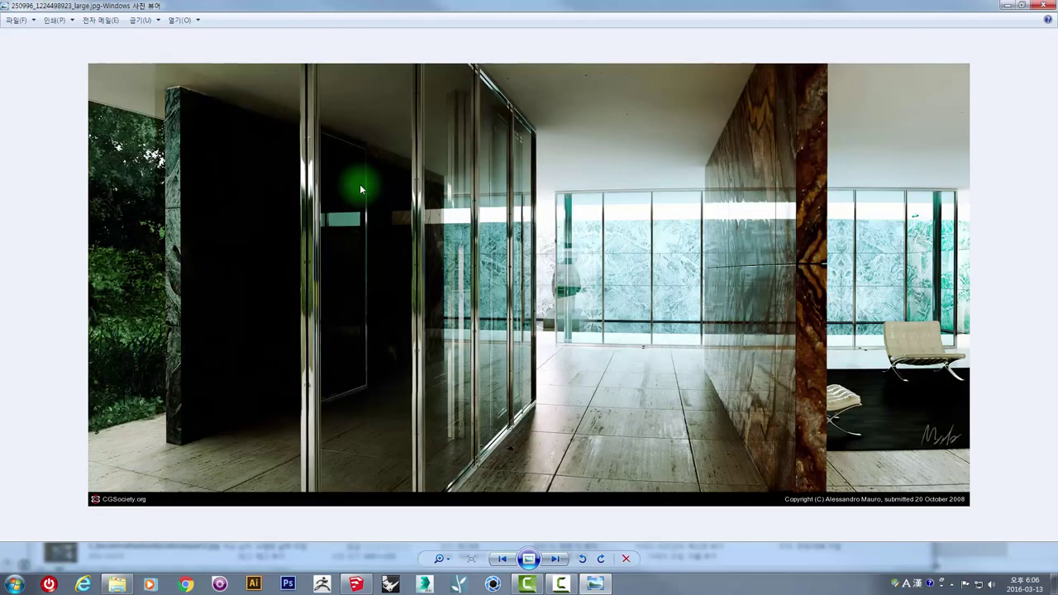
scroll(361, 190, down, 1)
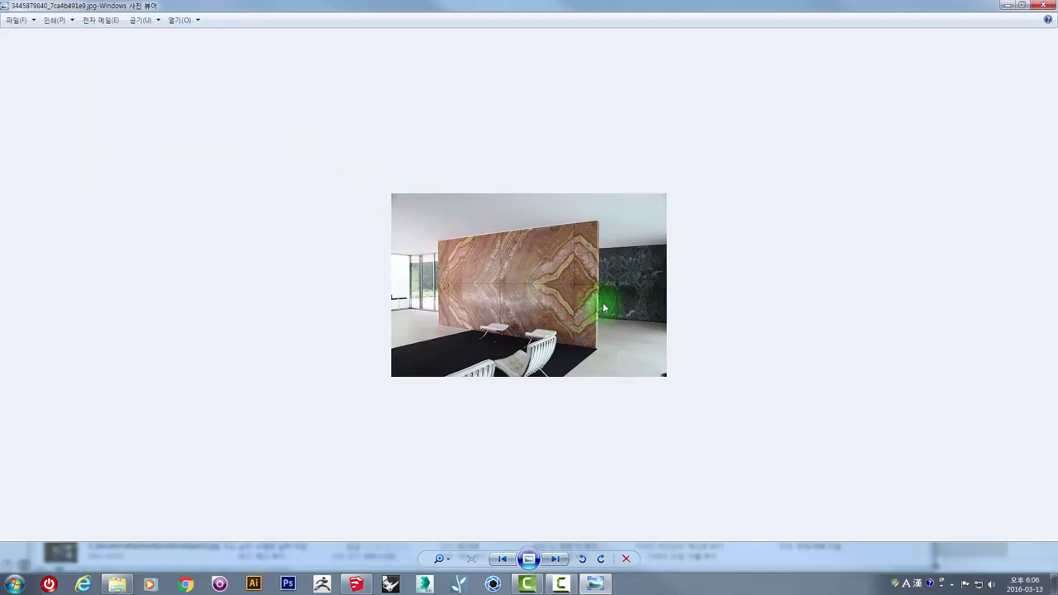
scroll(603, 308, down, 1)
scroll(607, 304, down, 1)
scroll(608, 304, up, 1)
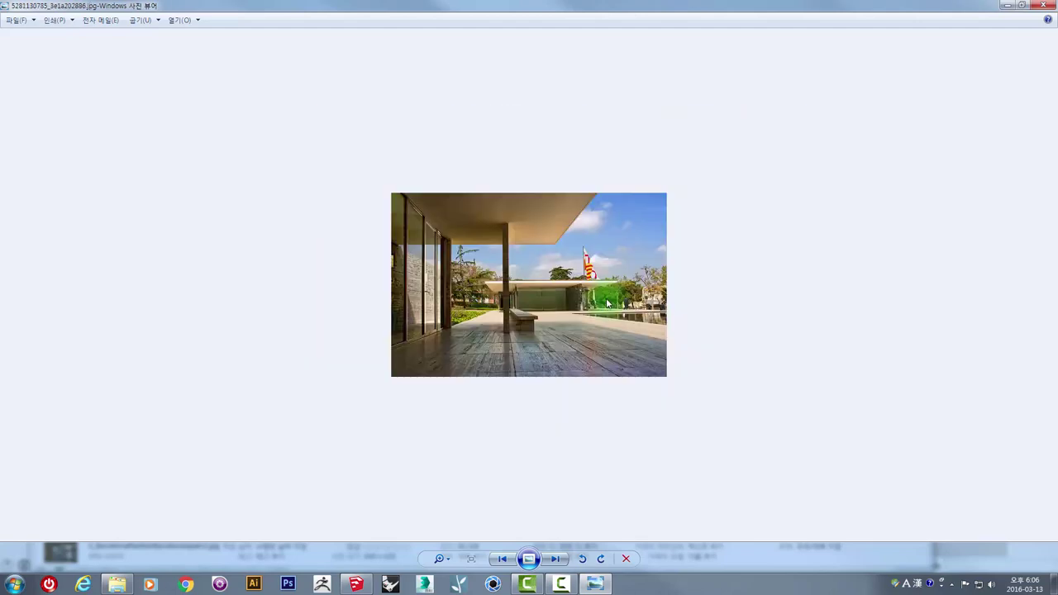
click(1007, 6)
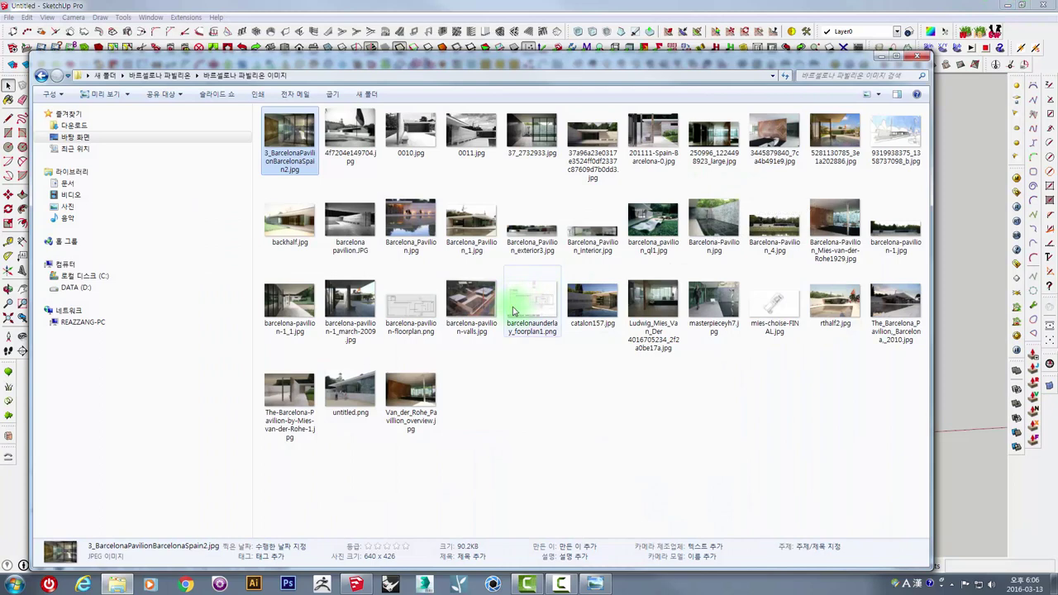
Step: View barcelona-pavilion-floorplan.png, then move the Explorer window off-screen to reveal SketchUp
double_click(411, 312)
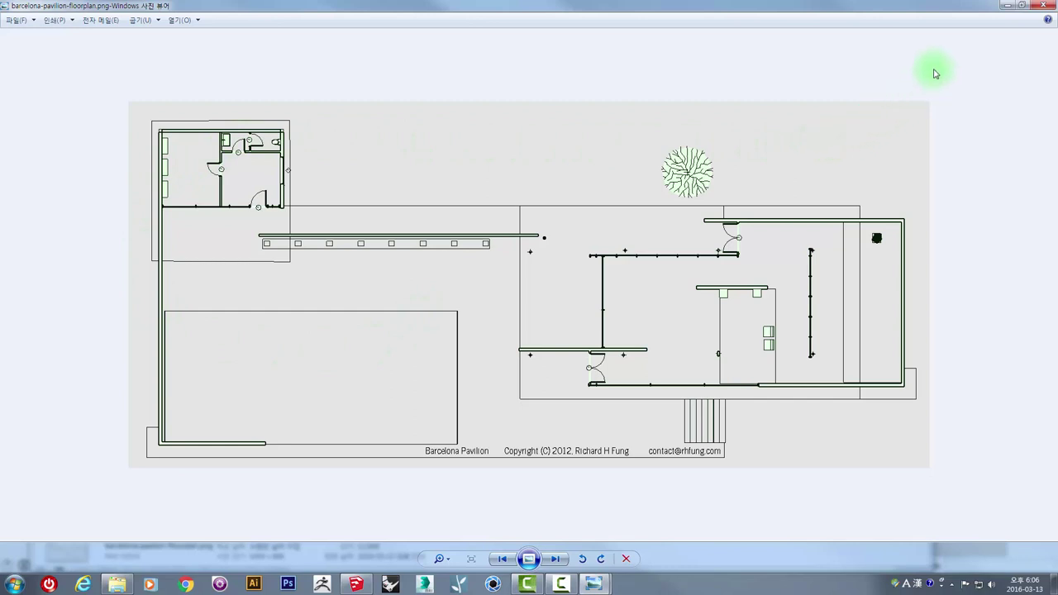
click(1045, 5)
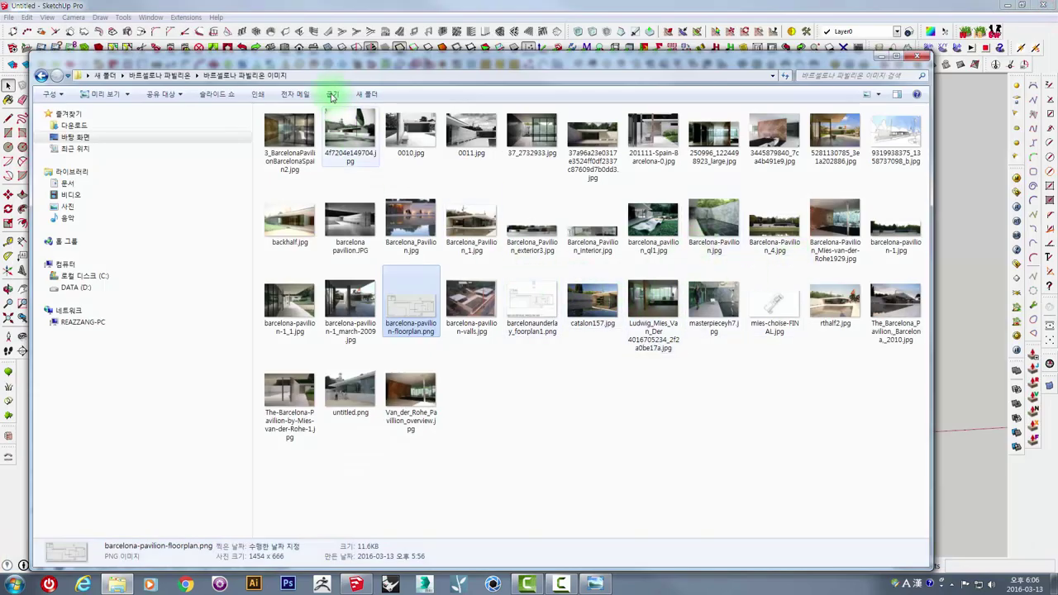
drag(174, 62, 260, 62)
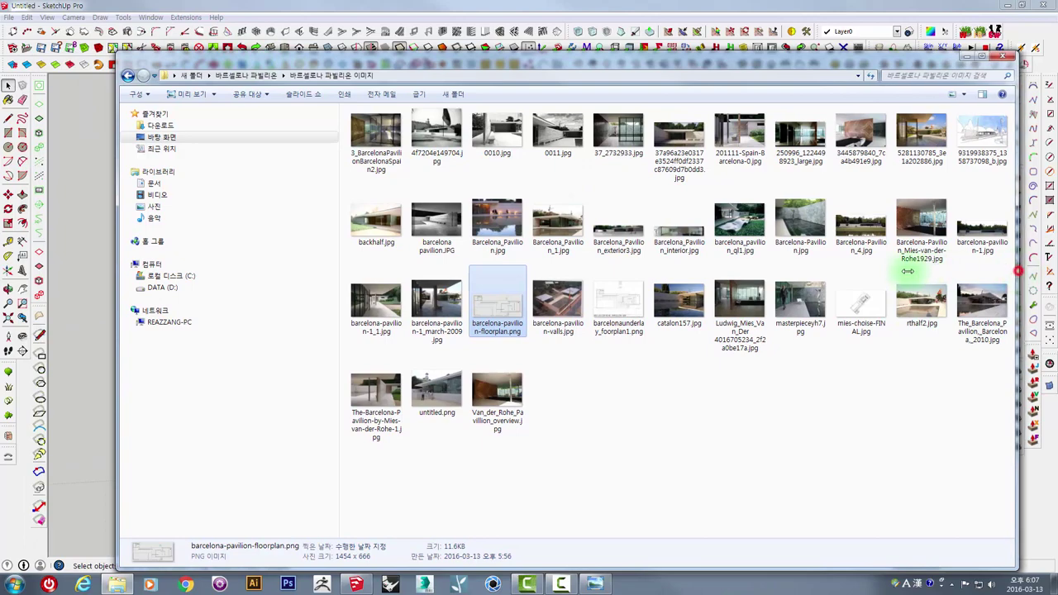
drag(1019, 268, 863, 269)
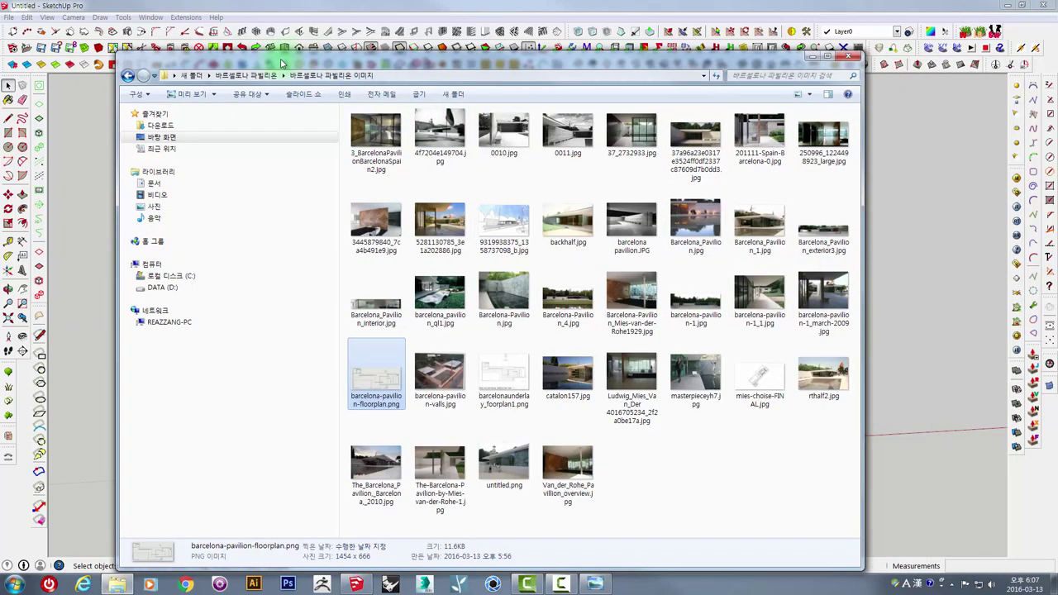
drag(278, 63, 307, 59)
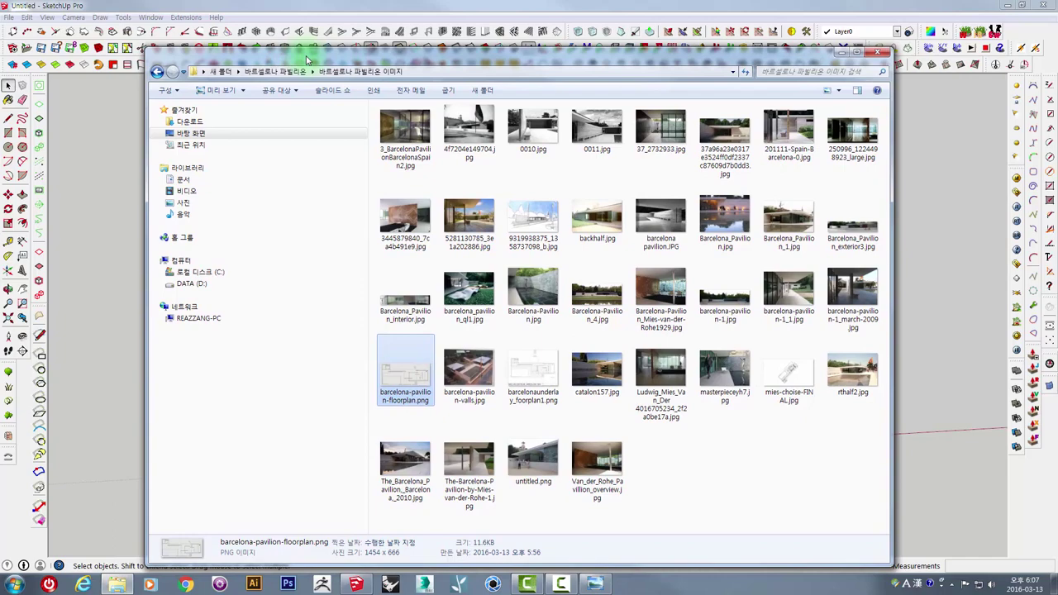
drag(306, 59, 1057, 74)
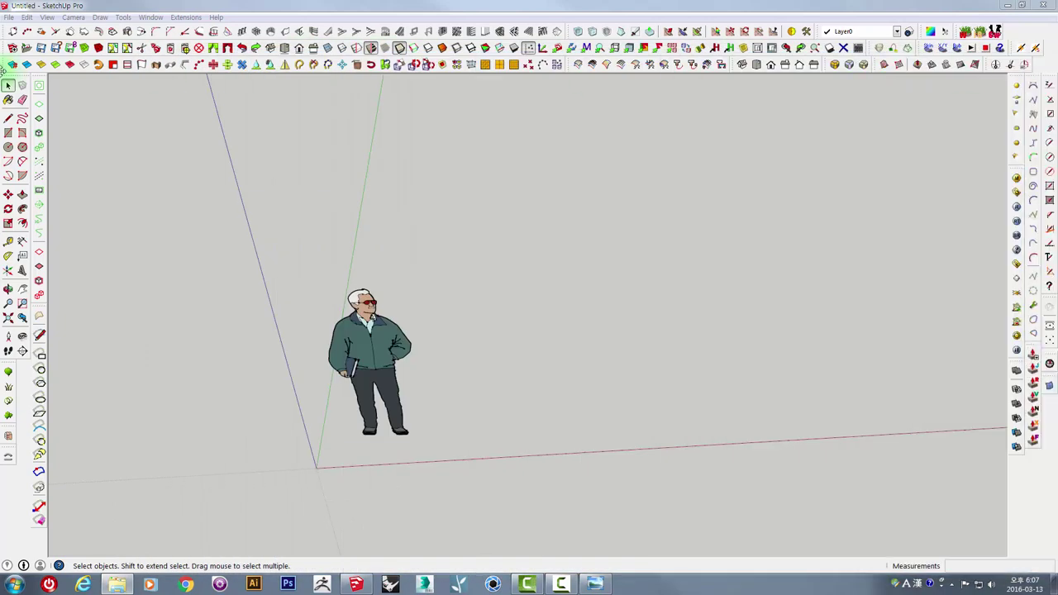
Step: Import Barcelona Pavilion plan_2016.dwg through File > Import with Millimeters as the import unit
click(9, 17)
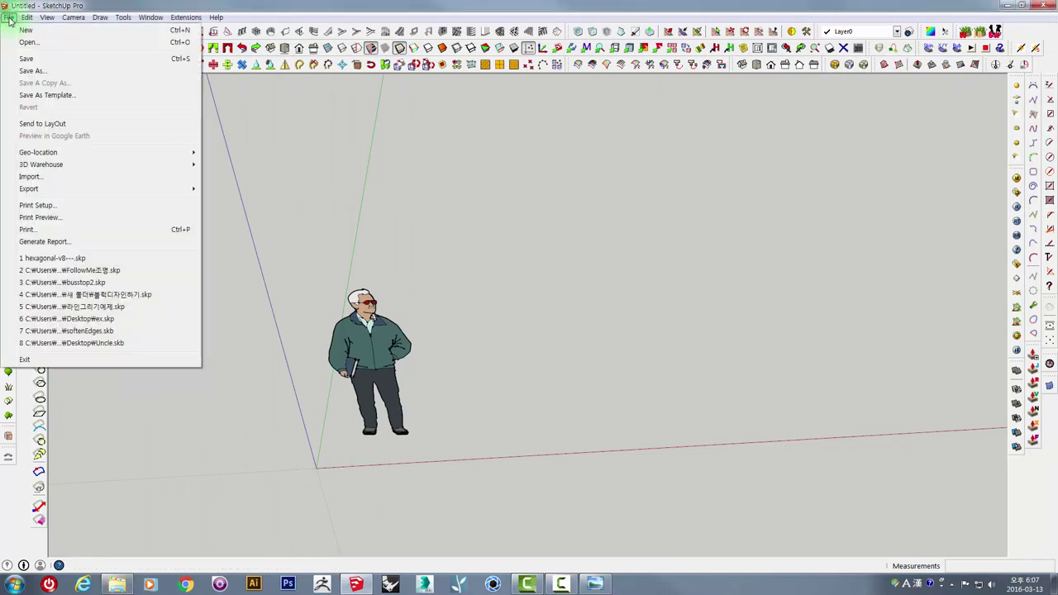
click(29, 177)
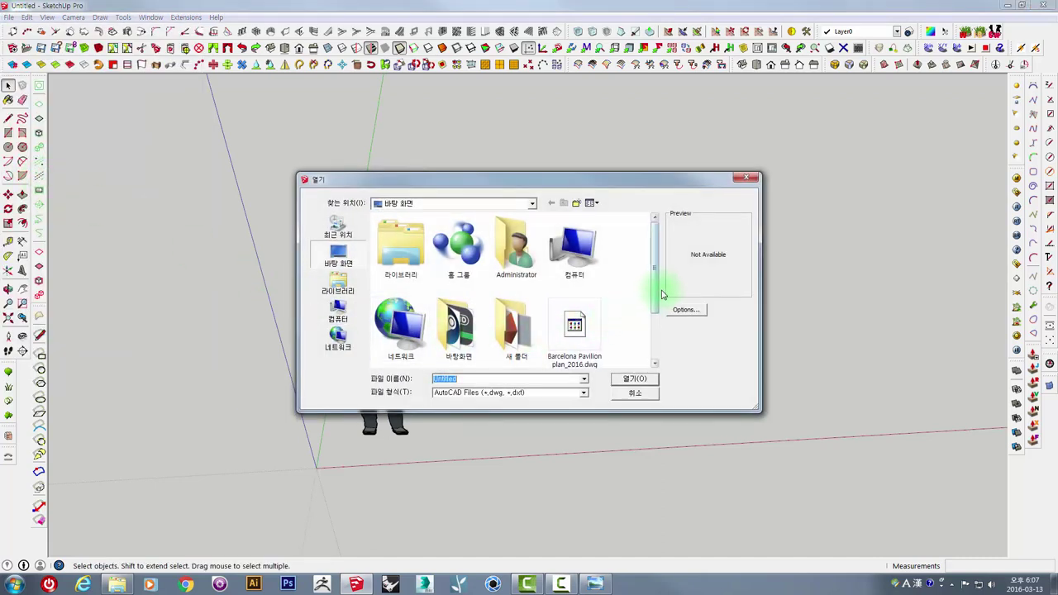
drag(658, 303, 622, 331)
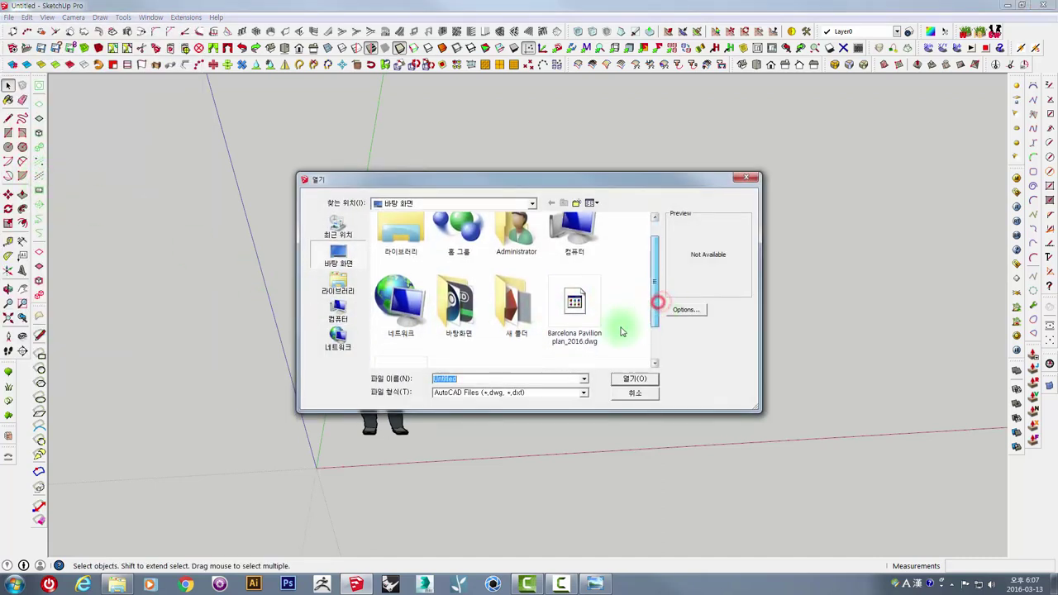
click(574, 305)
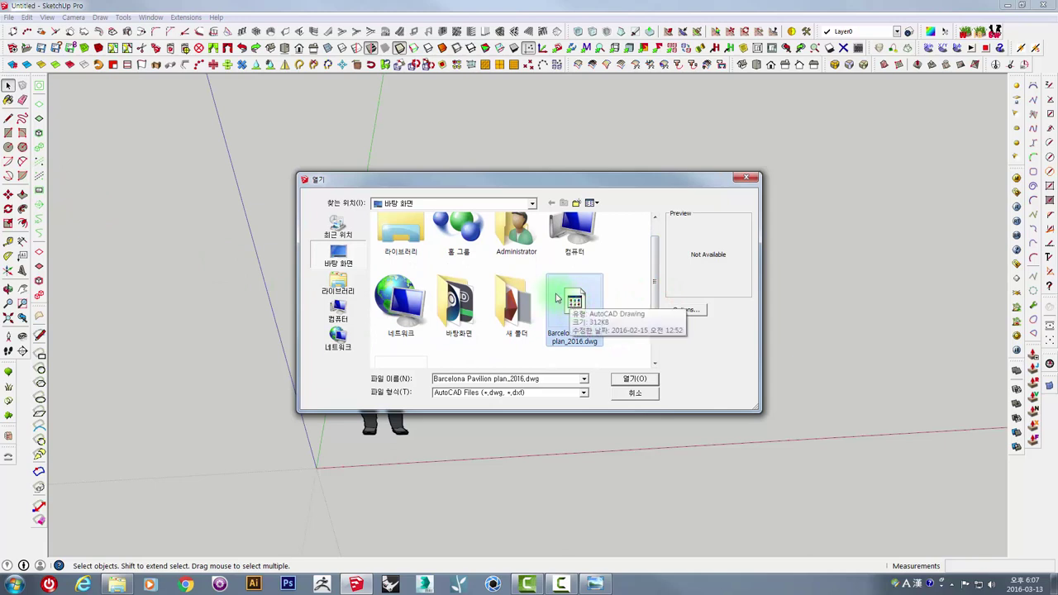
click(686, 311)
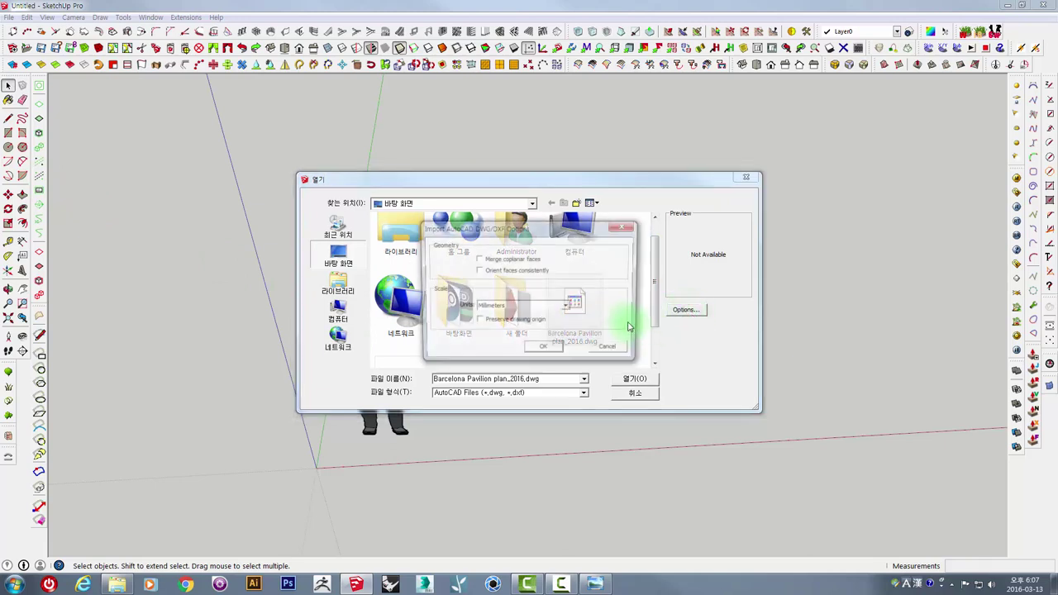
drag(538, 231, 441, 188)
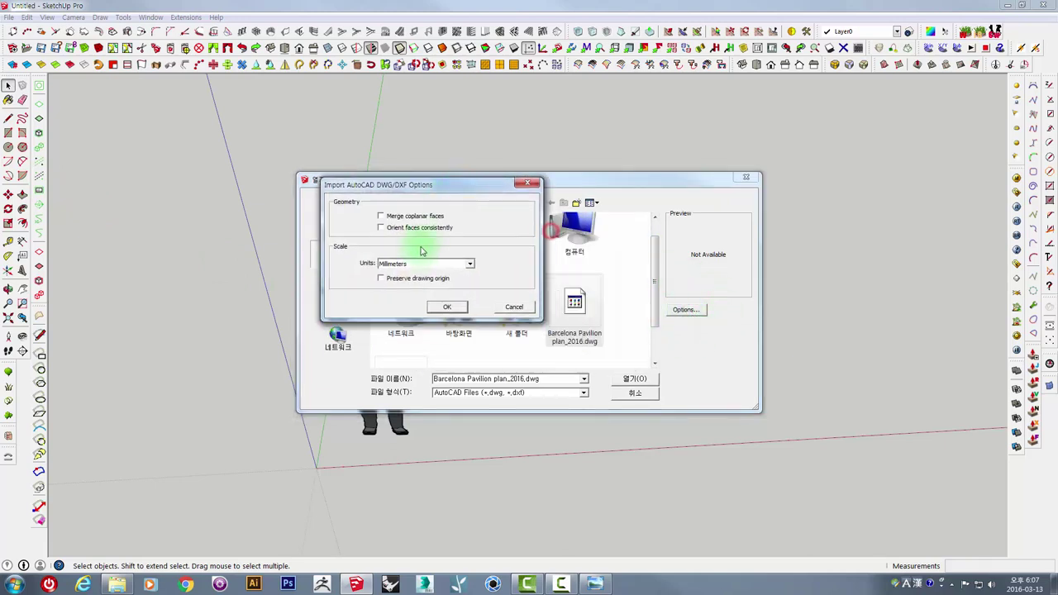
click(402, 264)
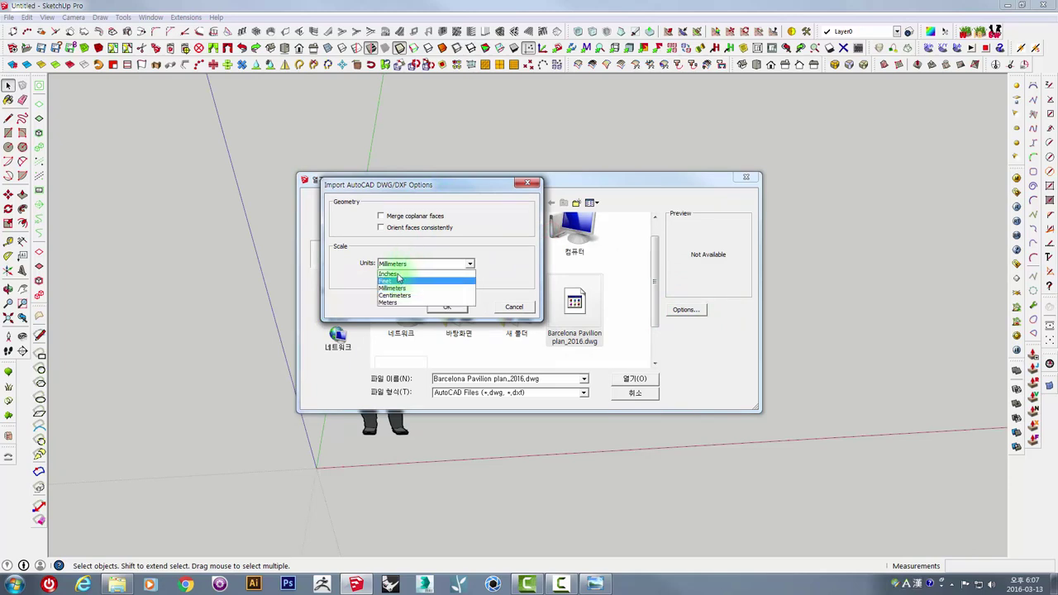
click(350, 267)
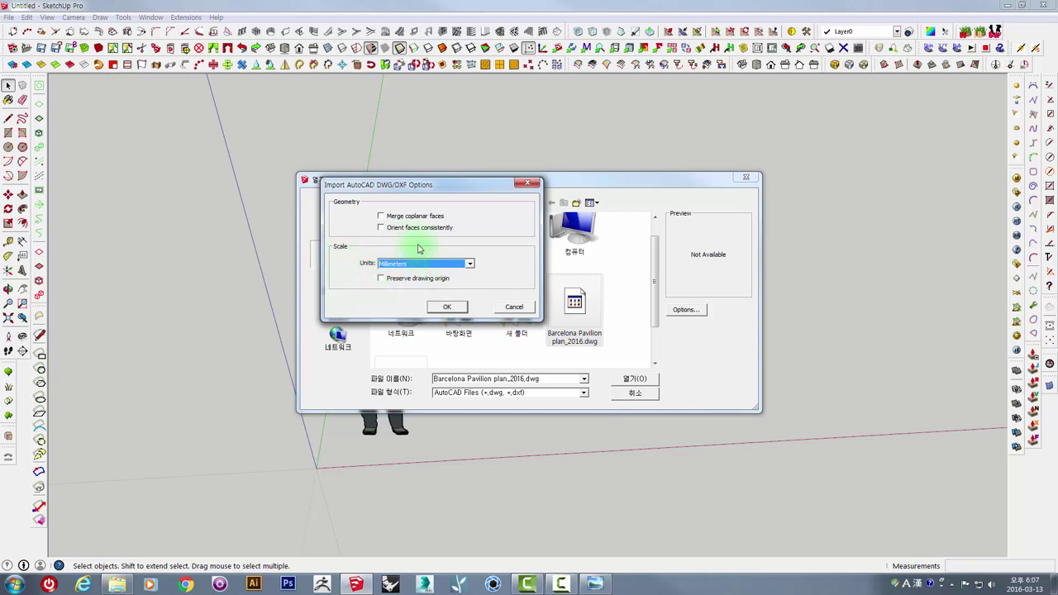
click(448, 309)
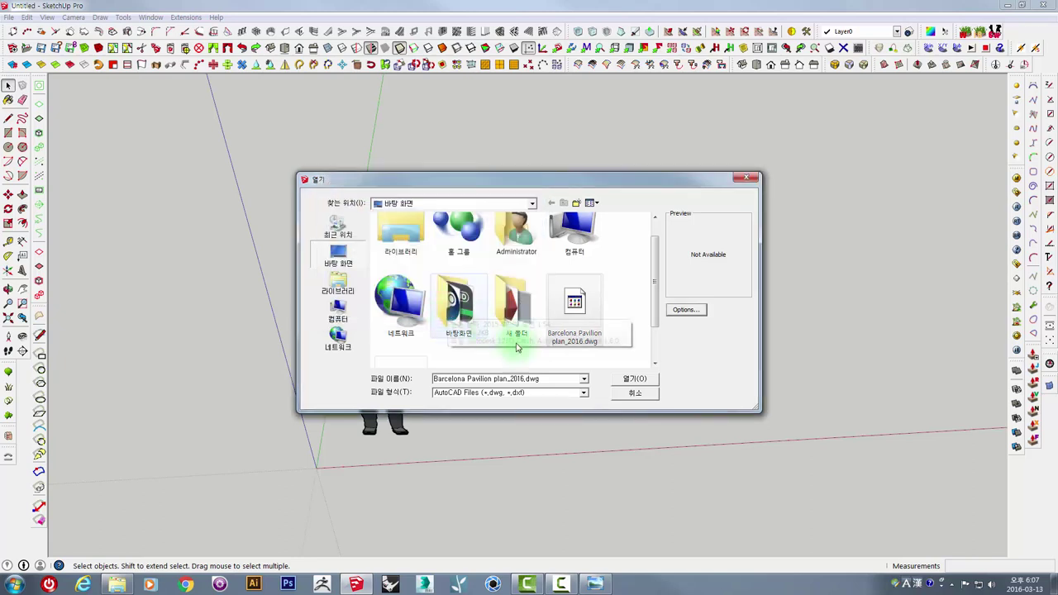
click(652, 379)
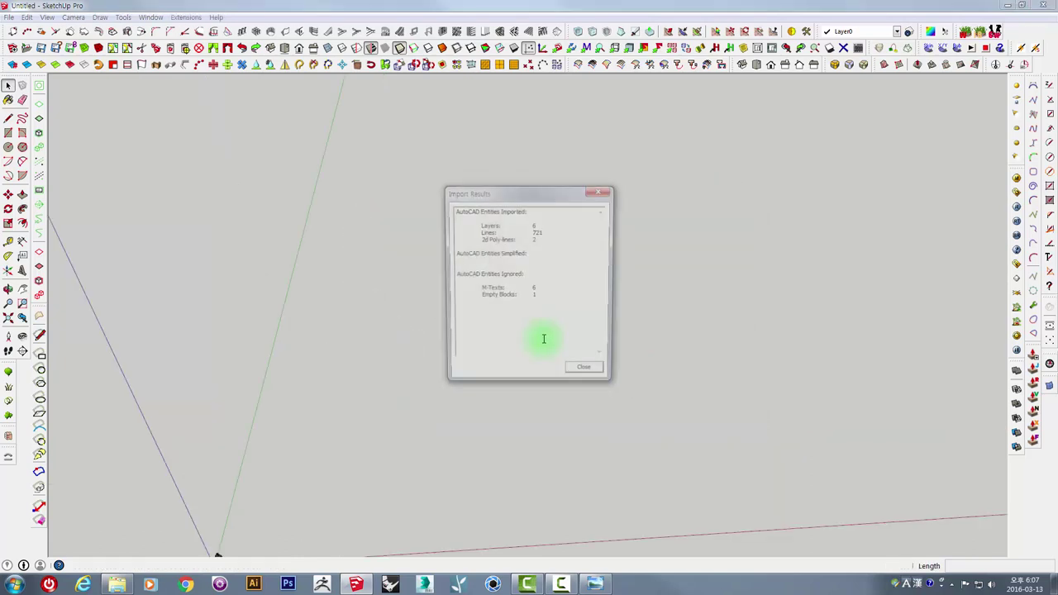
Step: Dismiss the import summary and place the imported drawings at the origin
click(586, 374)
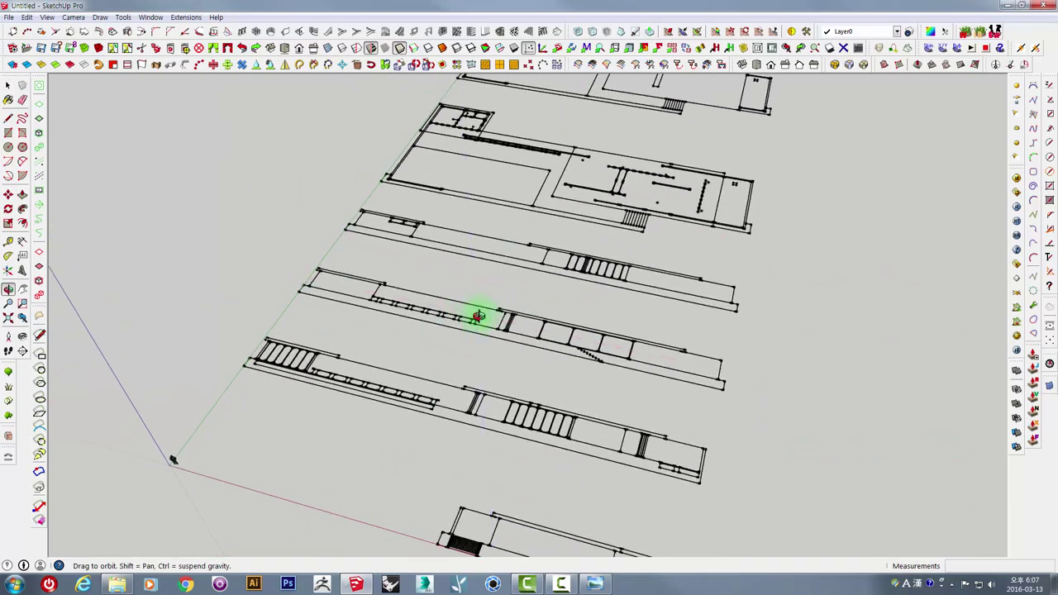
click(462, 324)
click(455, 331)
Step: Orbit and zoom over the floor plans and the elevation strips below them
mouse_move(455, 330)
middle_down()
mouse_move(460, 307)
mouse_move(549, 288)
mouse_move(543, 328)
middle_up()
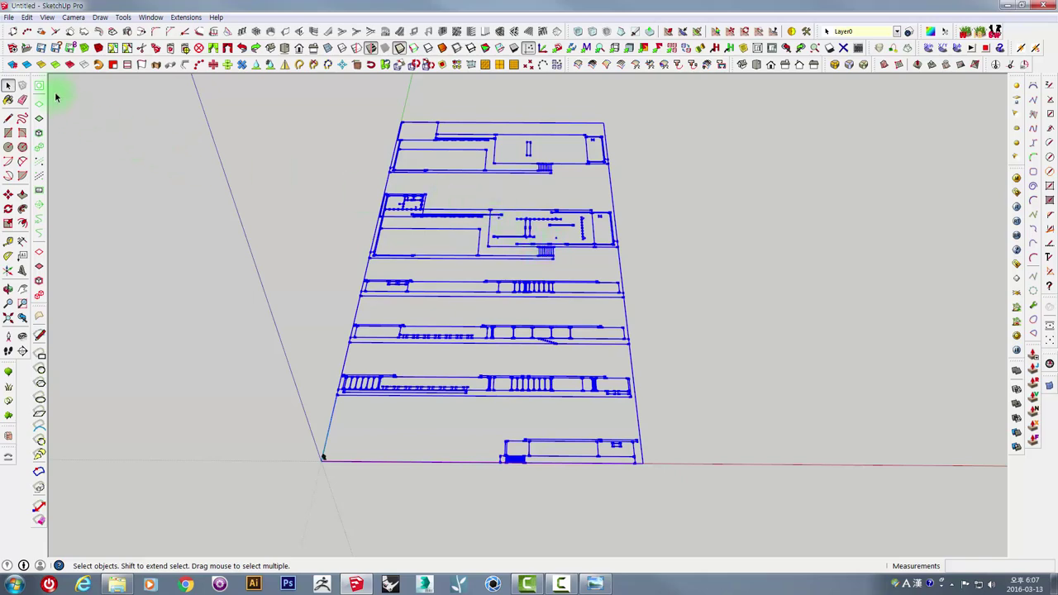
middle_drag(468, 293, 472, 384)
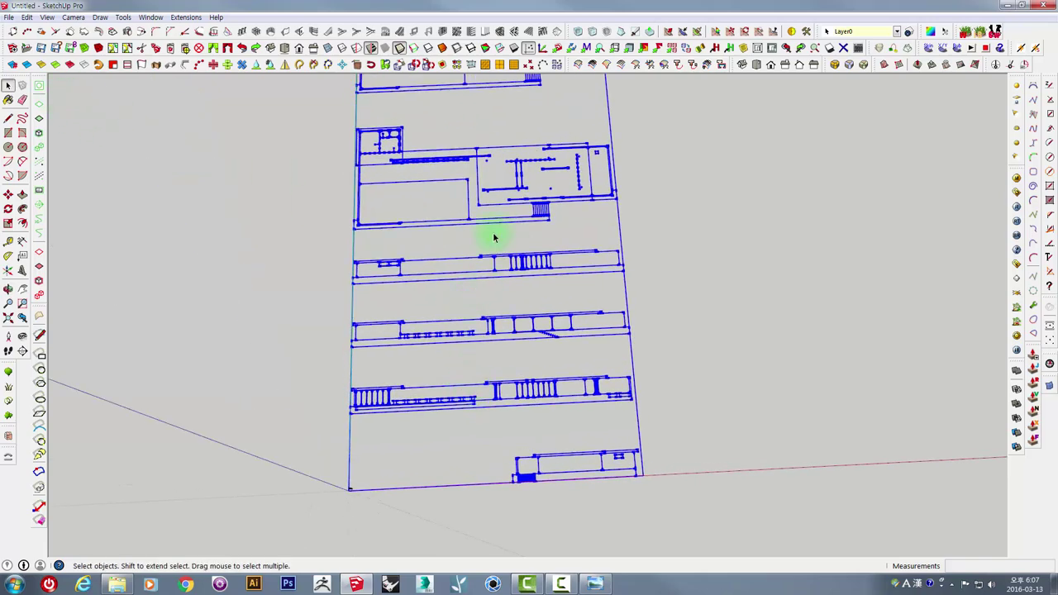
middle_drag(503, 172, 539, 314)
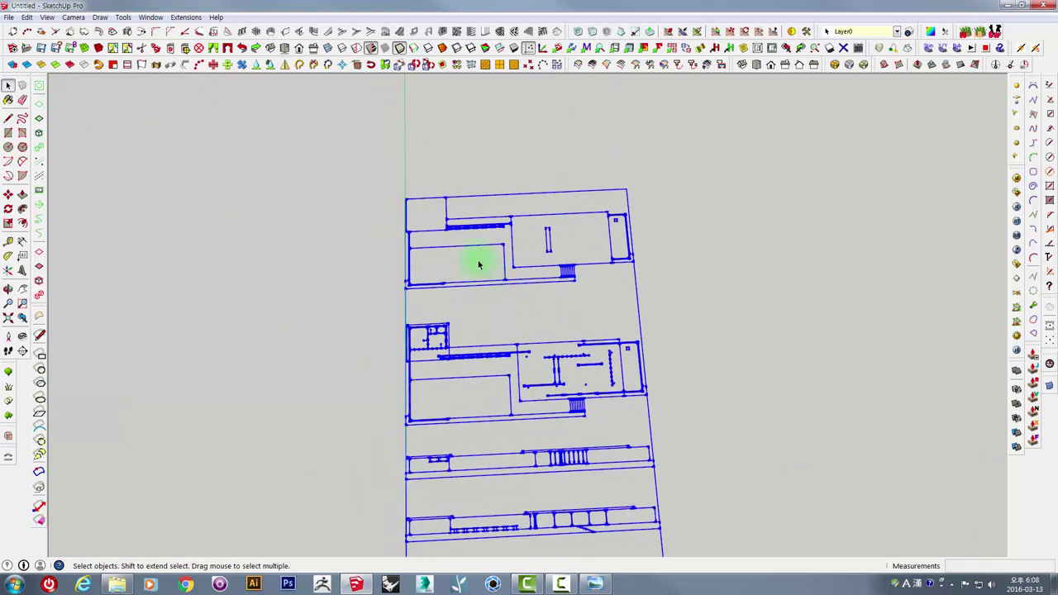
scroll(476, 256, up, 3)
mouse_move(472, 253)
middle_down()
mouse_move(494, 300)
mouse_move(468, 404)
middle_up()
scroll(510, 433, down, 3)
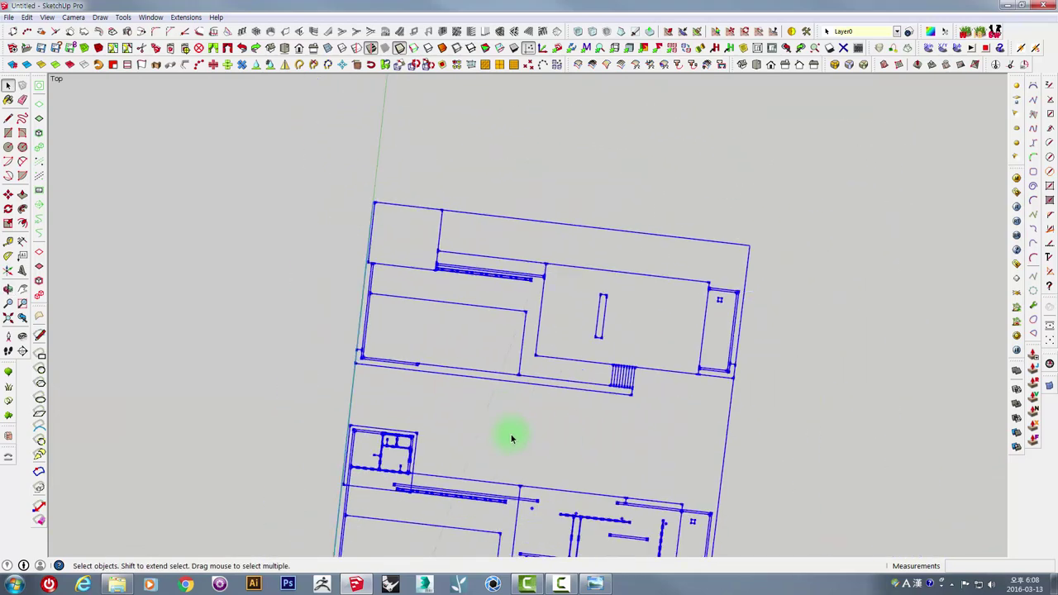
scroll(450, 366, up, 3)
scroll(377, 342, up, 2)
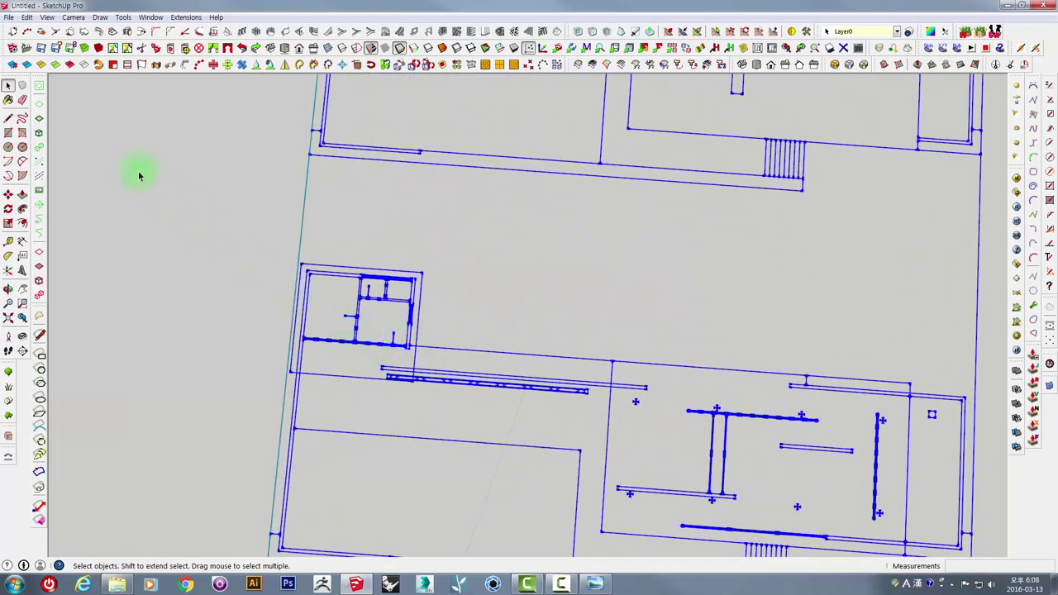
click(577, 290)
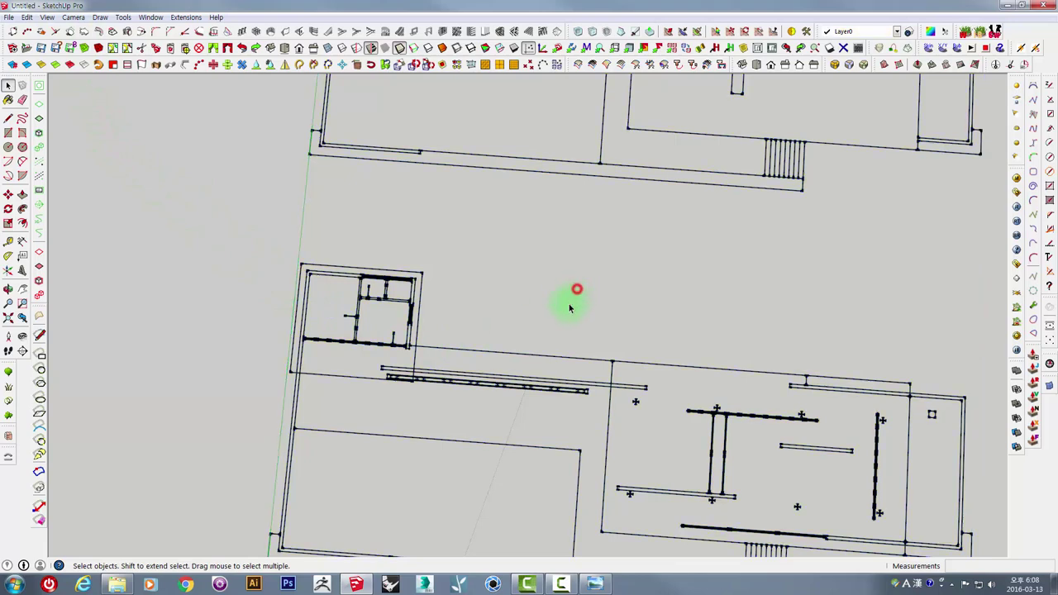
scroll(570, 309, down, 2)
mouse_move(633, 359)
shift+middle_down()
mouse_move(624, 359)
mouse_move(649, 335)
shift+middle_up()
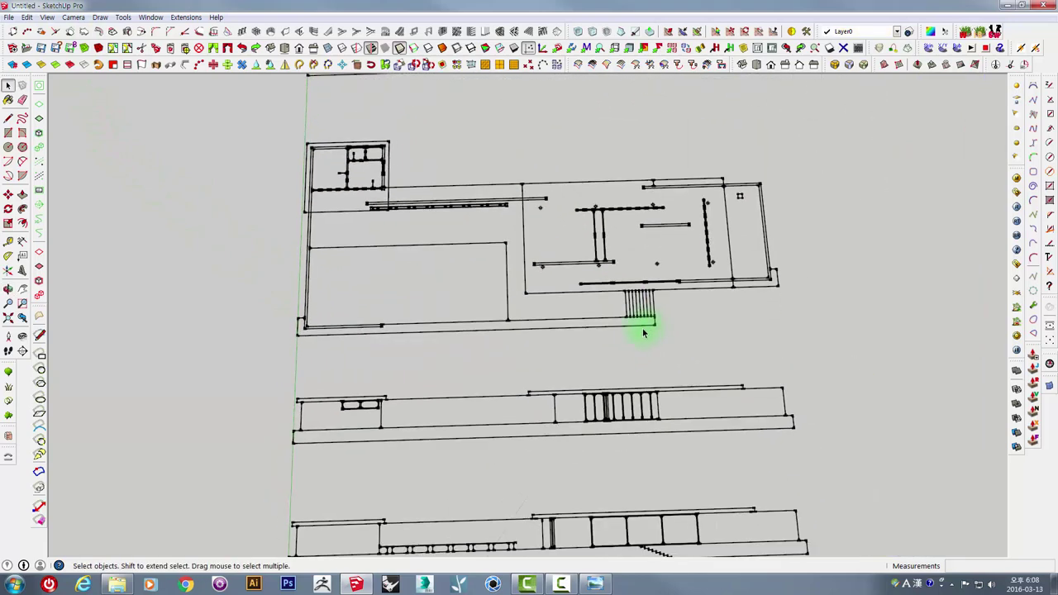
scroll(442, 397, up, 1)
scroll(447, 414, up, 1)
shift+middle_drag(448, 414, 460, 286)
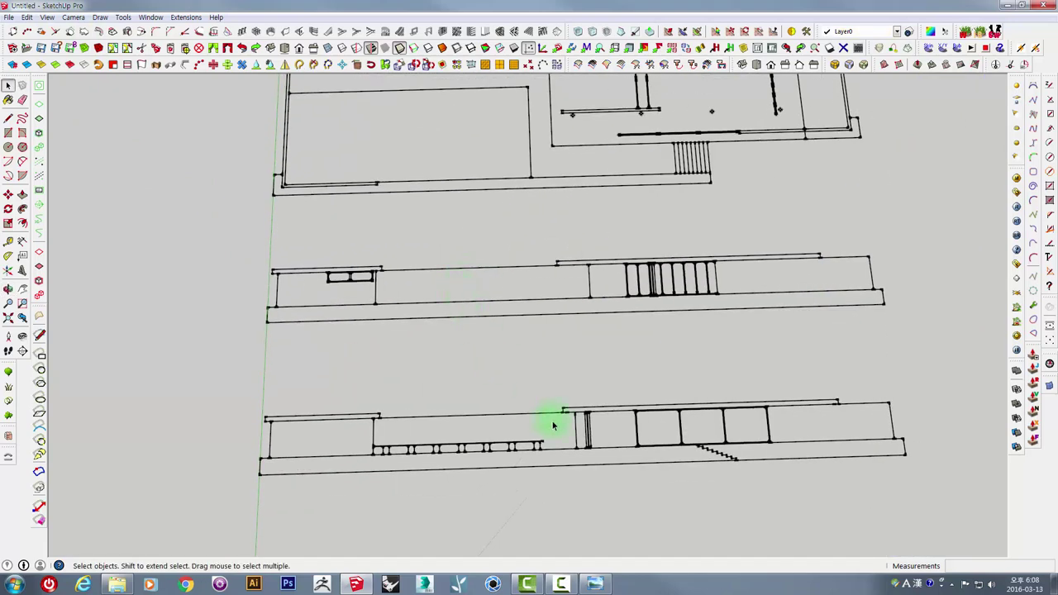
scroll(579, 434, up, 1)
scroll(686, 455, up, 1)
scroll(690, 421, up, 2)
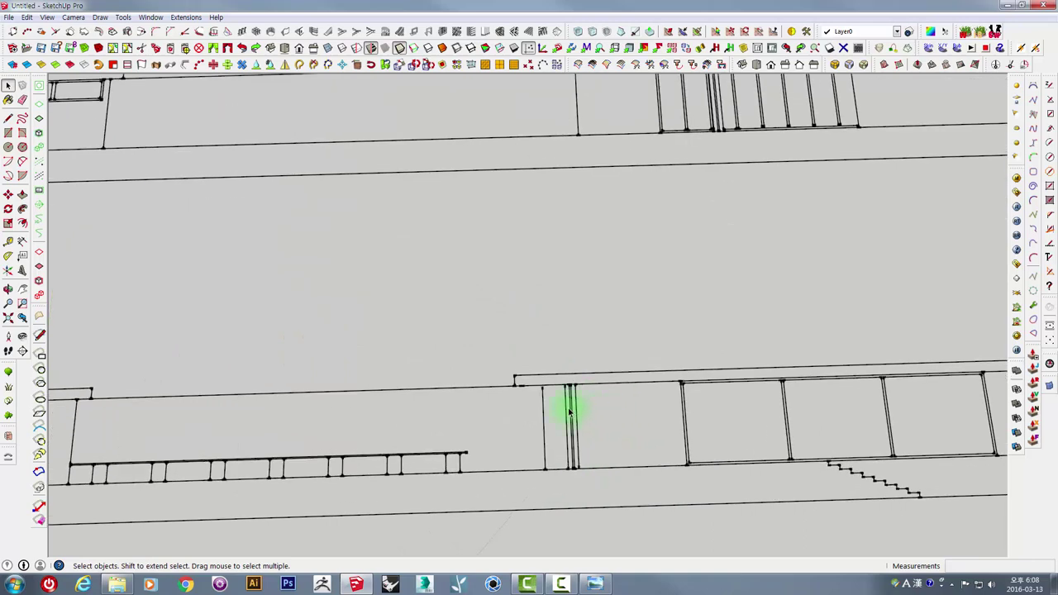
scroll(568, 411, down, 2)
scroll(562, 408, down, 1)
mouse_move(622, 465)
shift+middle_down()
mouse_move(609, 309)
mouse_move(609, 385)
mouse_move(633, 339)
mouse_move(623, 399)
mouse_move(612, 342)
shift+middle_up()
scroll(608, 406, up, 2)
scroll(608, 406, up, 1)
scroll(622, 399, down, 2)
Step: Return to the upper floor plan and orbit it into a tilted perspective view
mouse_move(585, 279)
middle_down()
mouse_move(634, 406)
mouse_move(581, 336)
mouse_move(485, 326)
middle_up()
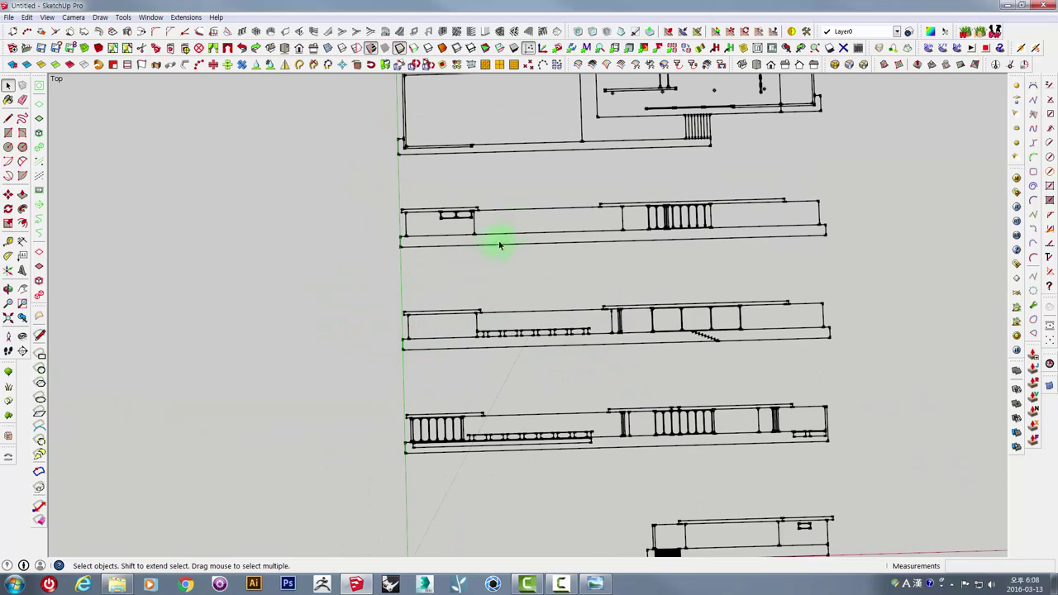
shift+middle_drag(526, 205, 496, 342)
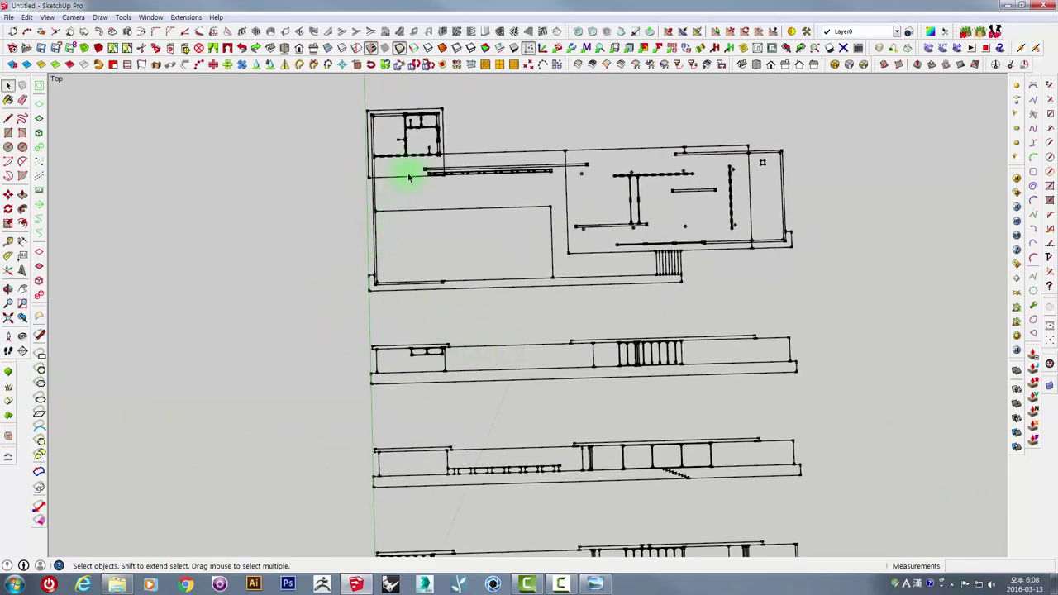
shift+middle_drag(408, 171, 413, 295)
scroll(391, 263, up, 2)
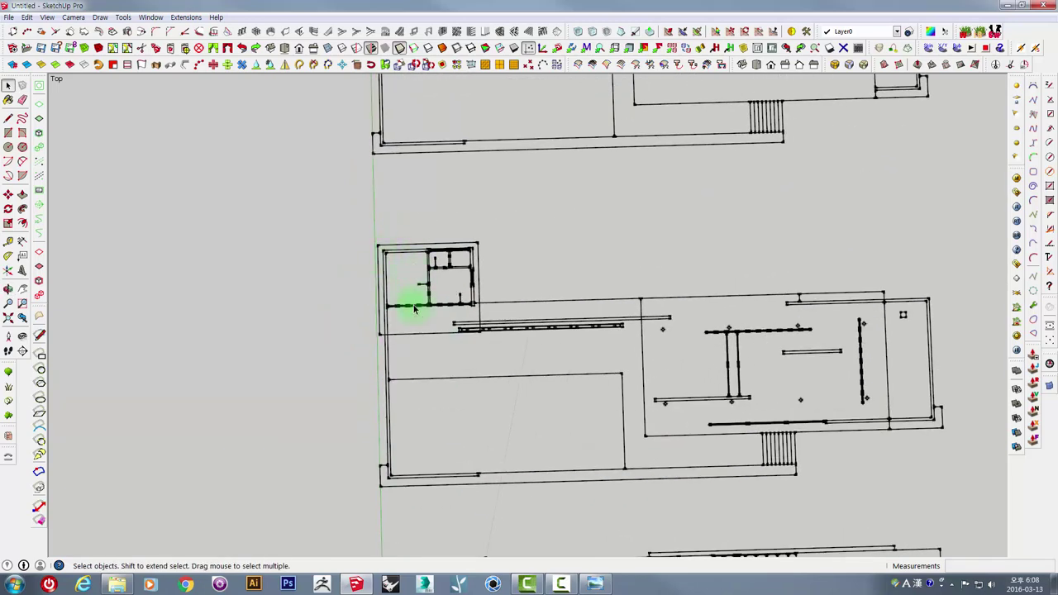
shift+middle_drag(420, 288, 436, 380)
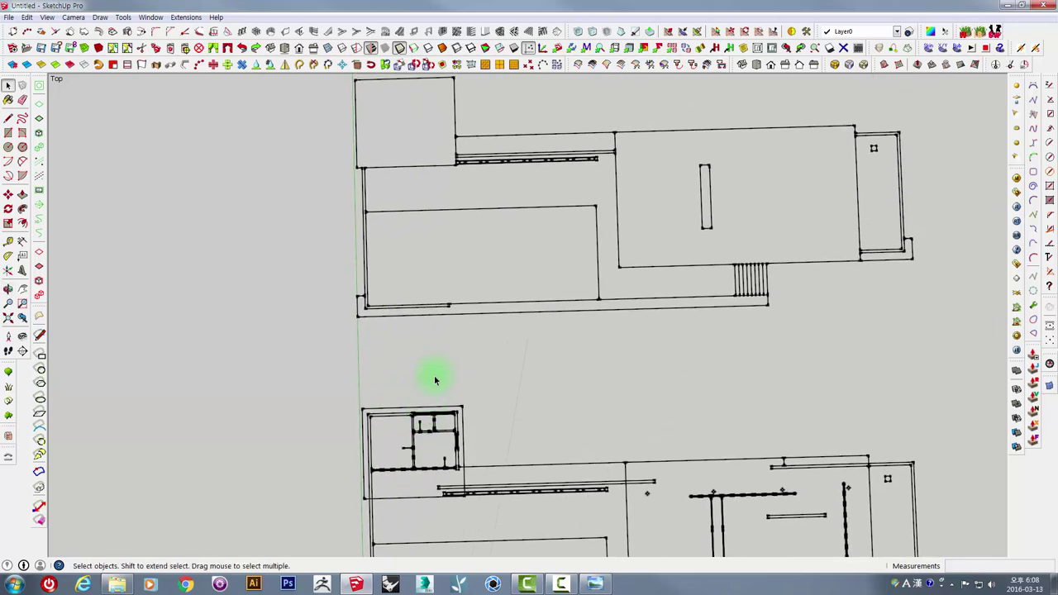
middle_drag(613, 424, 615, 247)
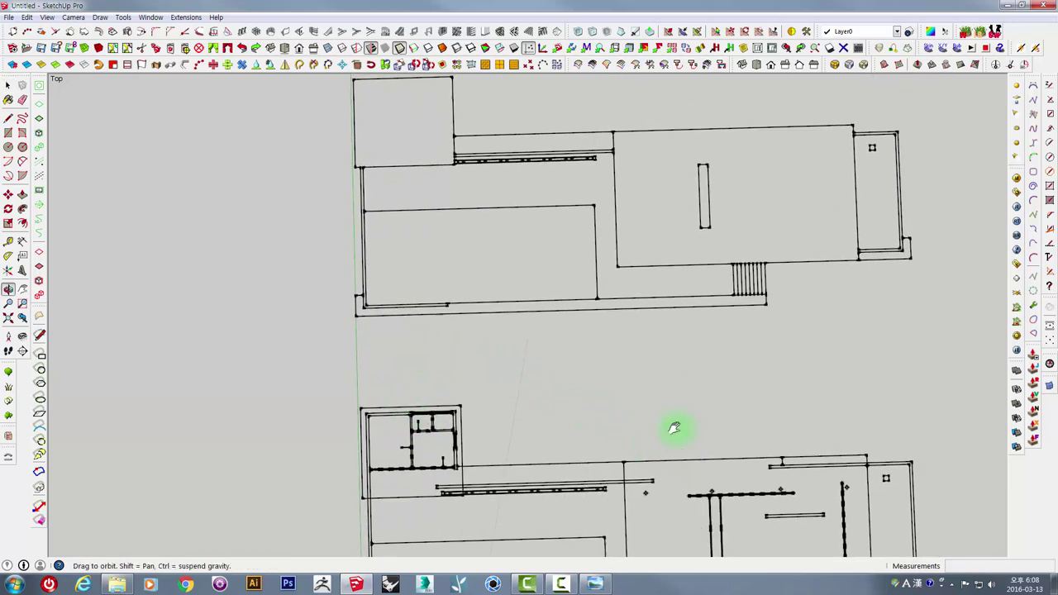
scroll(614, 248, up, 2)
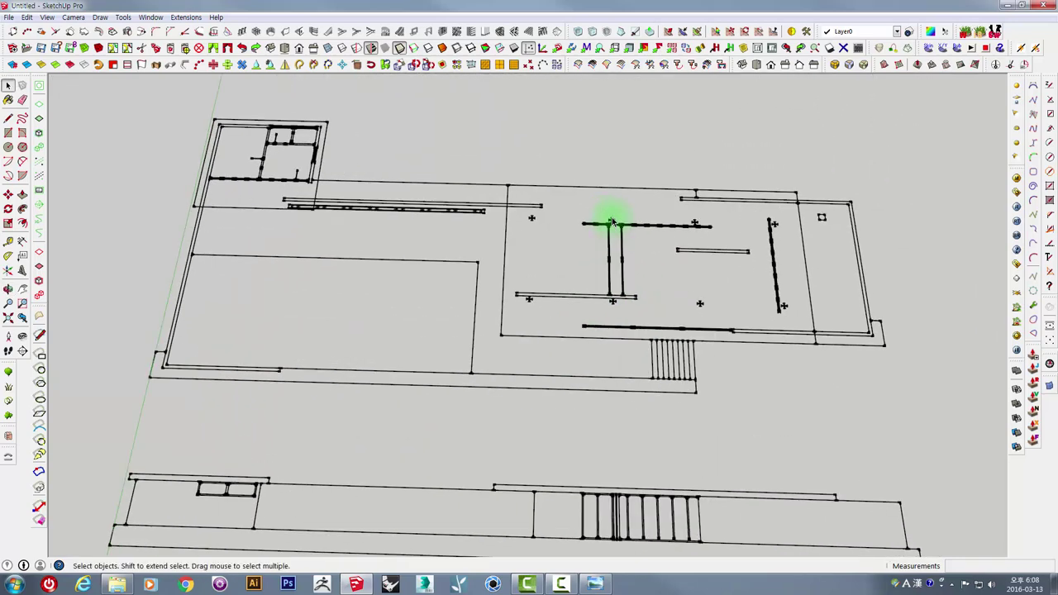
scroll(610, 239, up, 2)
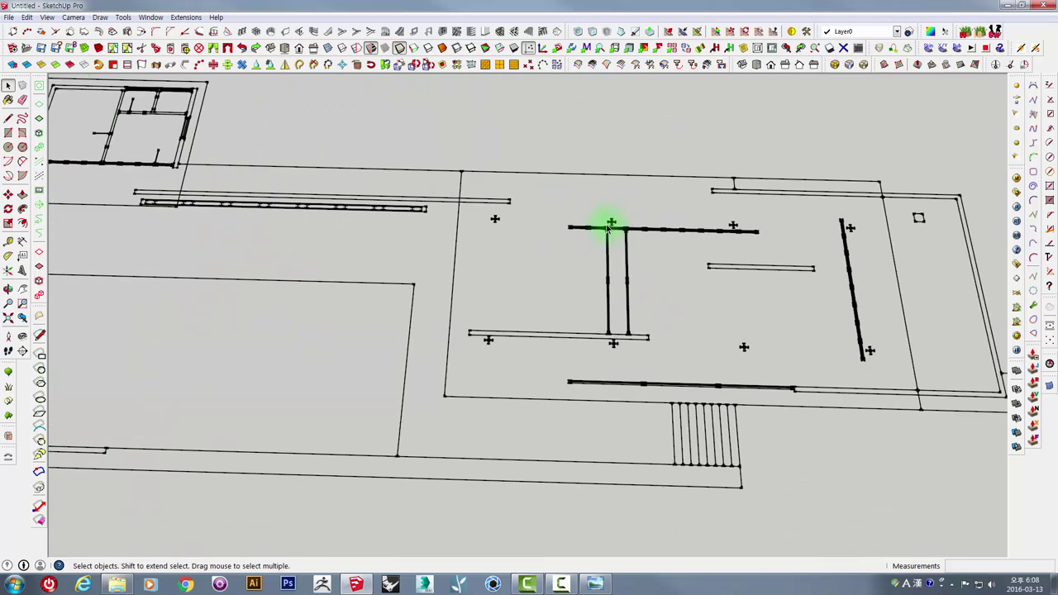
mouse_move(508, 206)
shift+middle_down()
mouse_move(622, 305)
mouse_move(468, 267)
mouse_move(503, 286)
shift+middle_up()
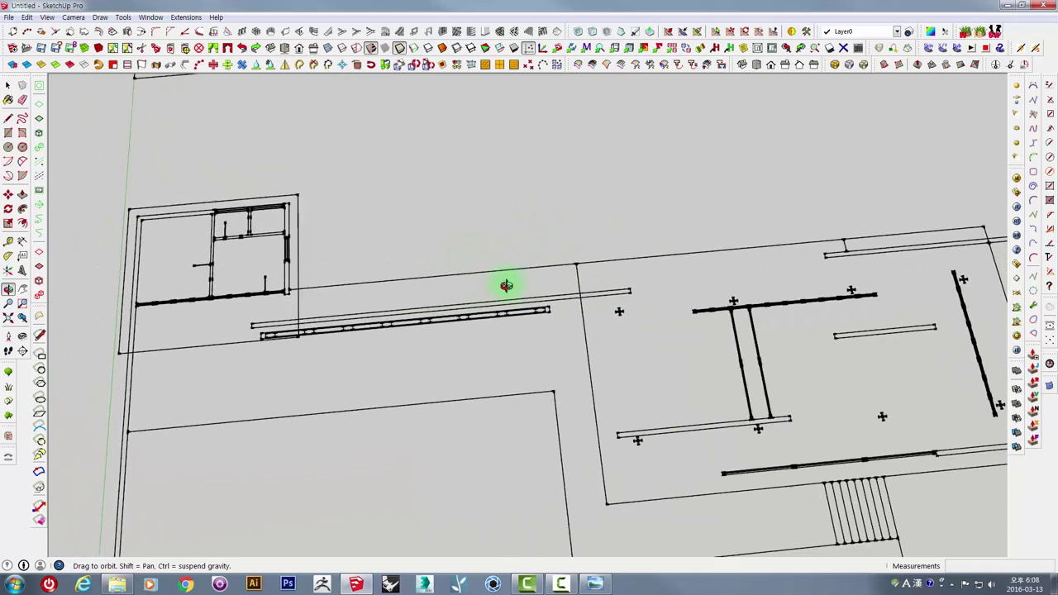
scroll(507, 279, down, 2)
scroll(506, 280, down, 2)
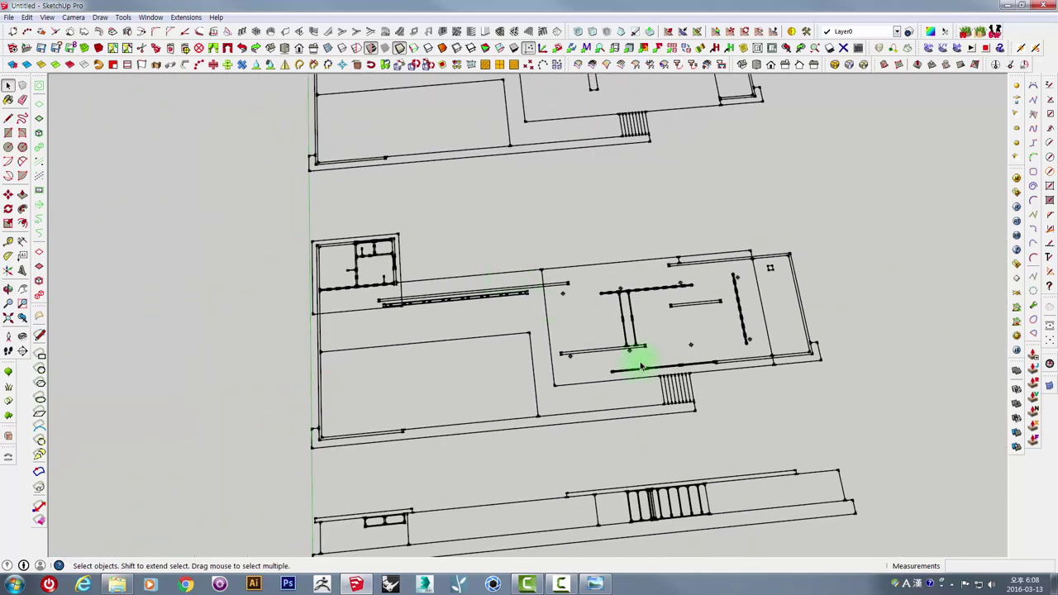
mouse_move(633, 358)
middle_down()
mouse_move(653, 352)
mouse_move(619, 265)
mouse_move(630, 198)
mouse_move(633, 208)
middle_up()
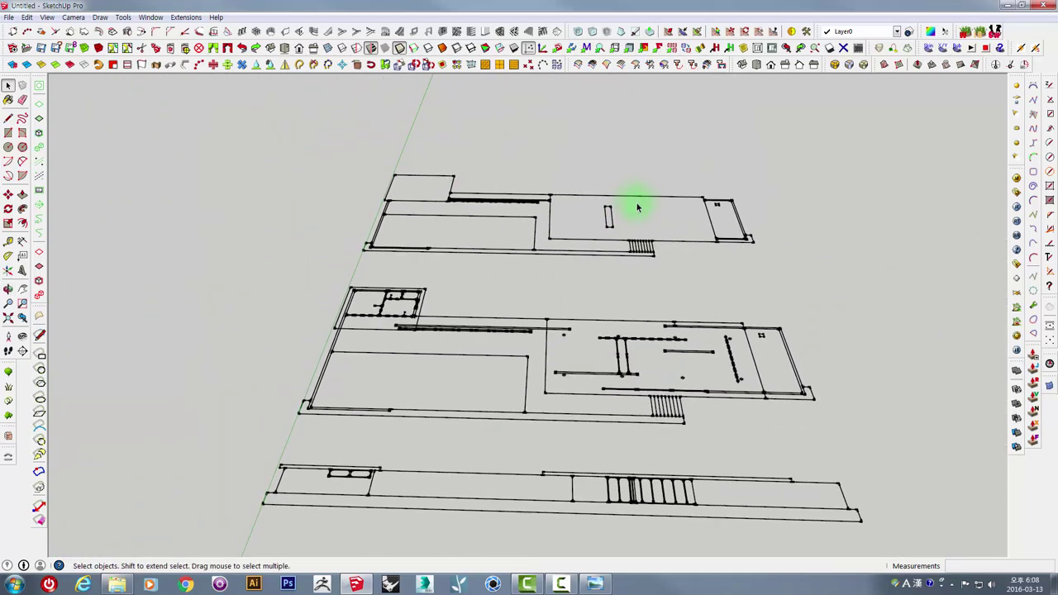
scroll(653, 273, down, 2)
mouse_move(681, 339)
middle_down()
mouse_move(662, 276)
mouse_move(635, 256)
mouse_move(648, 338)
mouse_move(632, 398)
mouse_move(551, 364)
mouse_move(614, 321)
middle_up()
scroll(618, 403, down, 2)
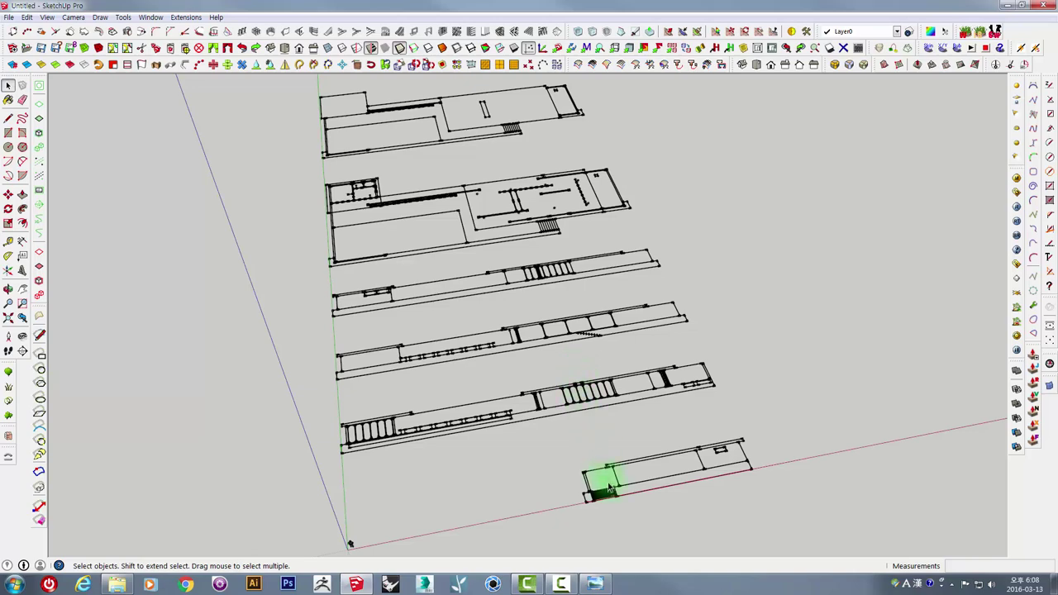
mouse_move(603, 479)
middle_down()
mouse_move(633, 436)
mouse_move(574, 460)
mouse_move(562, 483)
mouse_move(568, 428)
middle_up()
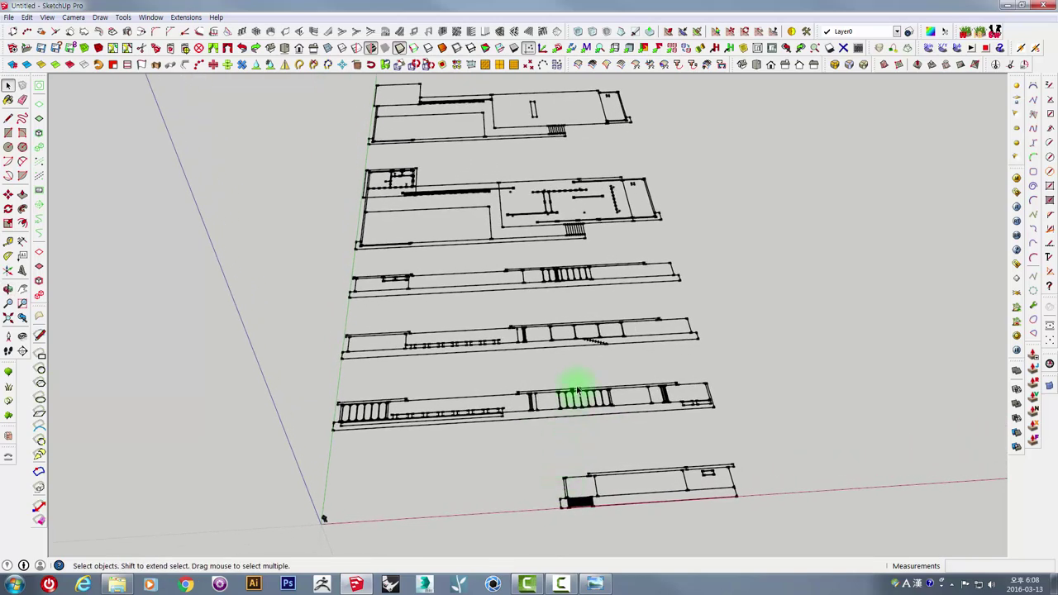
mouse_move(557, 199)
middle_down()
mouse_move(607, 293)
mouse_move(633, 432)
mouse_move(583, 350)
mouse_move(697, 440)
mouse_move(621, 428)
middle_up()
Step: Check selection of the plan drawings group and the person figure at the origin
triple_click(582, 320)
scroll(517, 421, up, 1)
scroll(344, 492, up, 2)
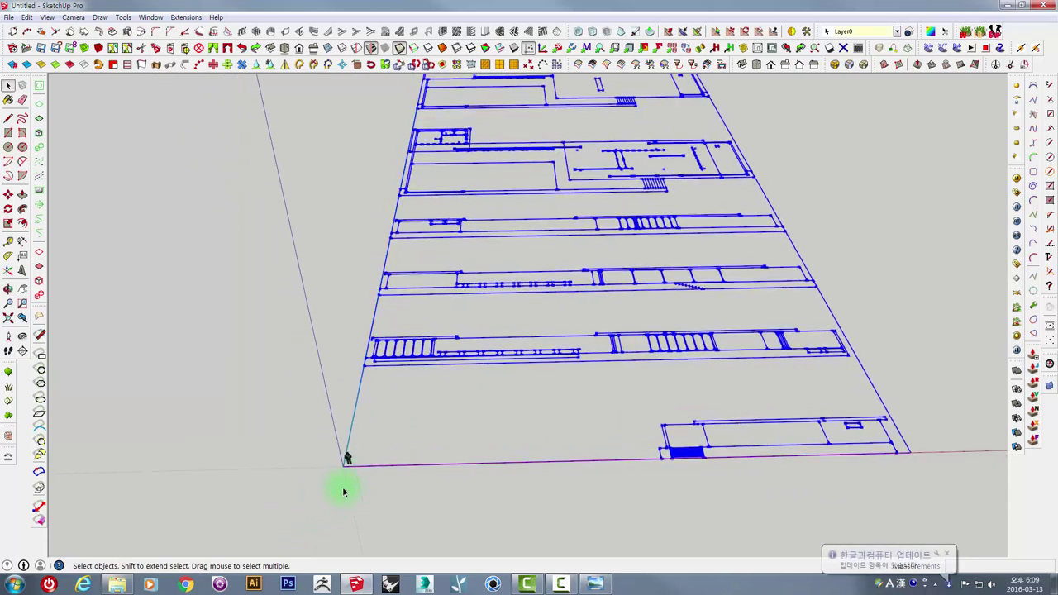
scroll(339, 463, up, 2)
scroll(338, 439, up, 2)
click(349, 453)
middle_drag(389, 477, 436, 342)
scroll(437, 343, down, 2)
scroll(436, 414, down, 3)
scroll(437, 413, down, 1)
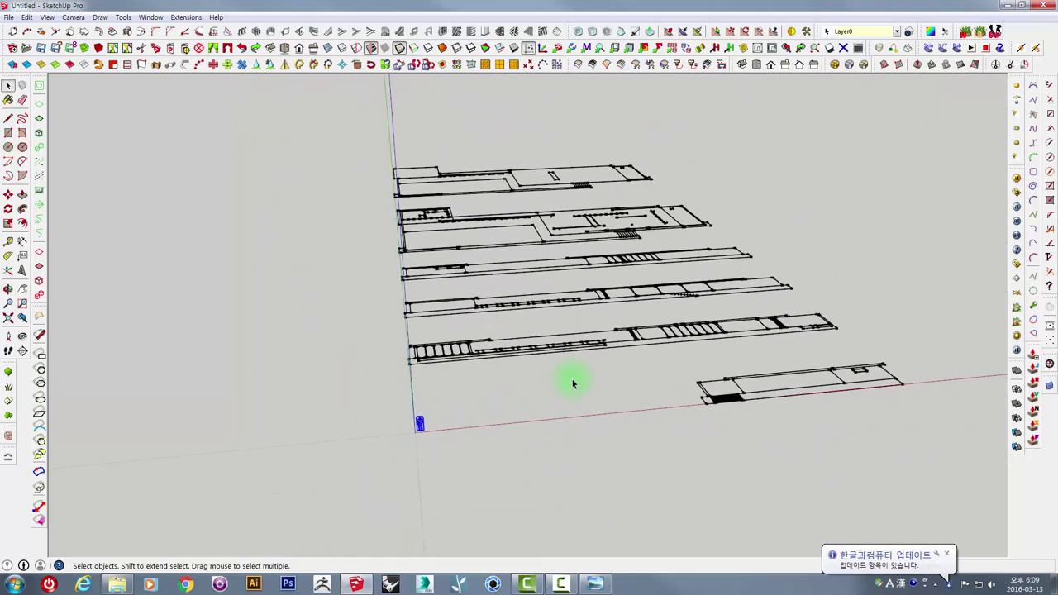
mouse_move(573, 382)
middle_down()
mouse_move(568, 366)
mouse_move(609, 425)
mouse_move(384, 357)
middle_up()
click(588, 361)
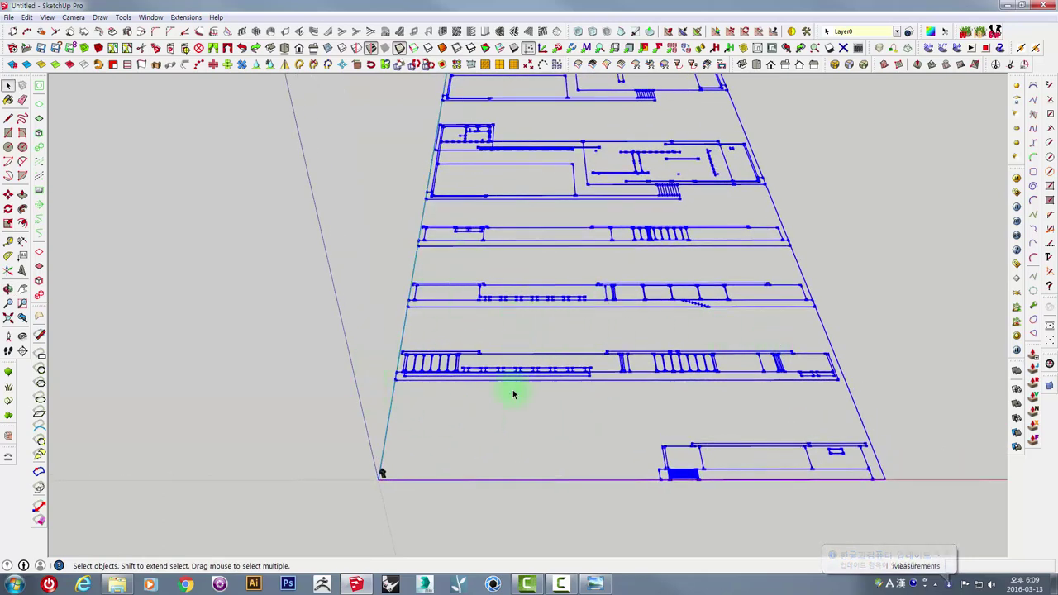
click(496, 425)
scroll(390, 472, up, 2)
scroll(349, 492, up, 3)
scroll(344, 492, up, 2)
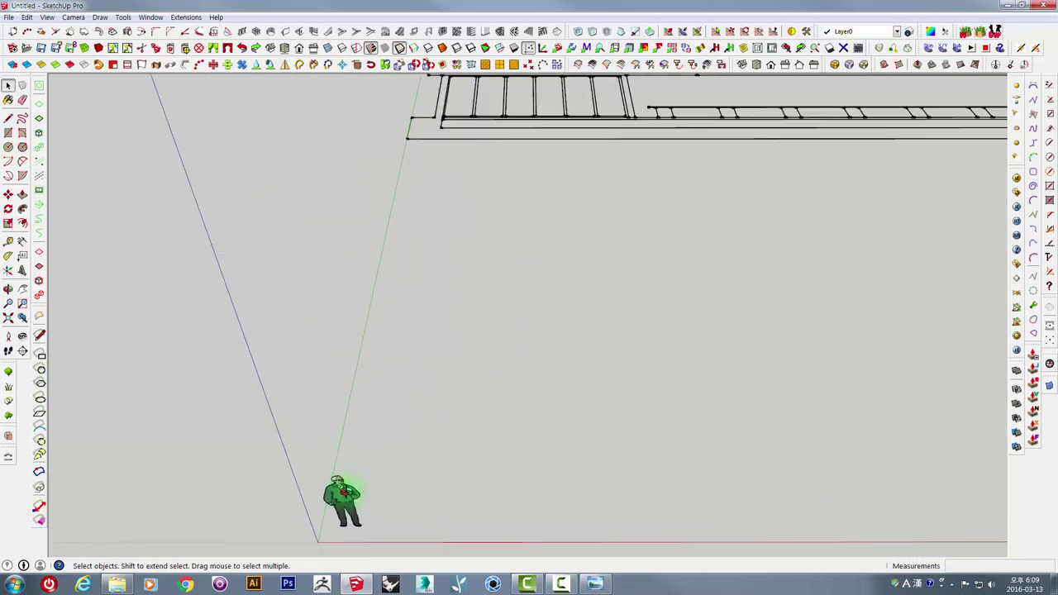
mouse_move(344, 494)
middle_down()
mouse_move(350, 454)
mouse_move(342, 460)
middle_up()
scroll(342, 480, down, 2)
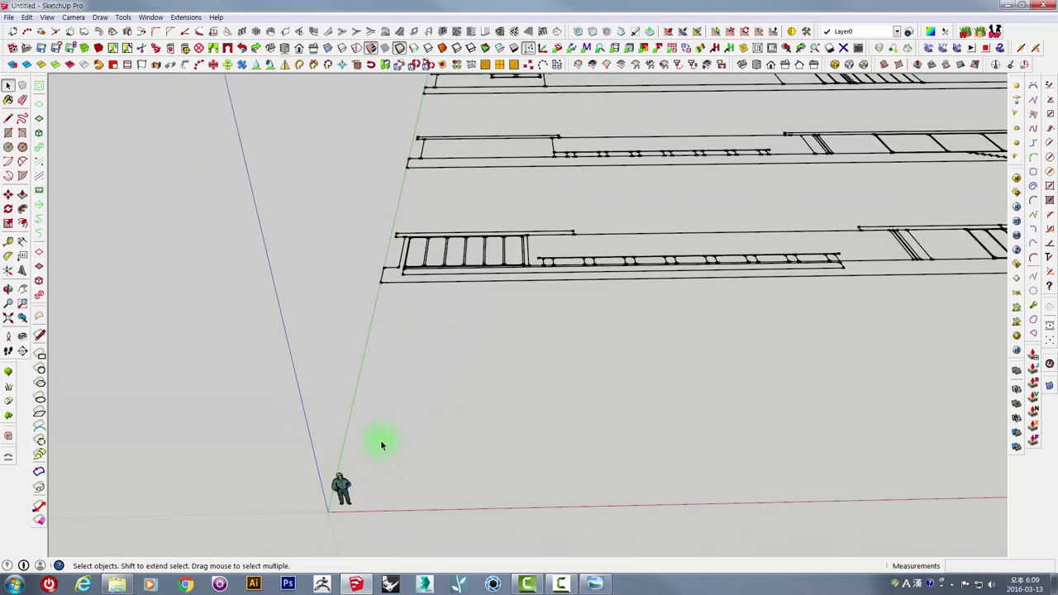
scroll(381, 445, down, 2)
click(668, 402)
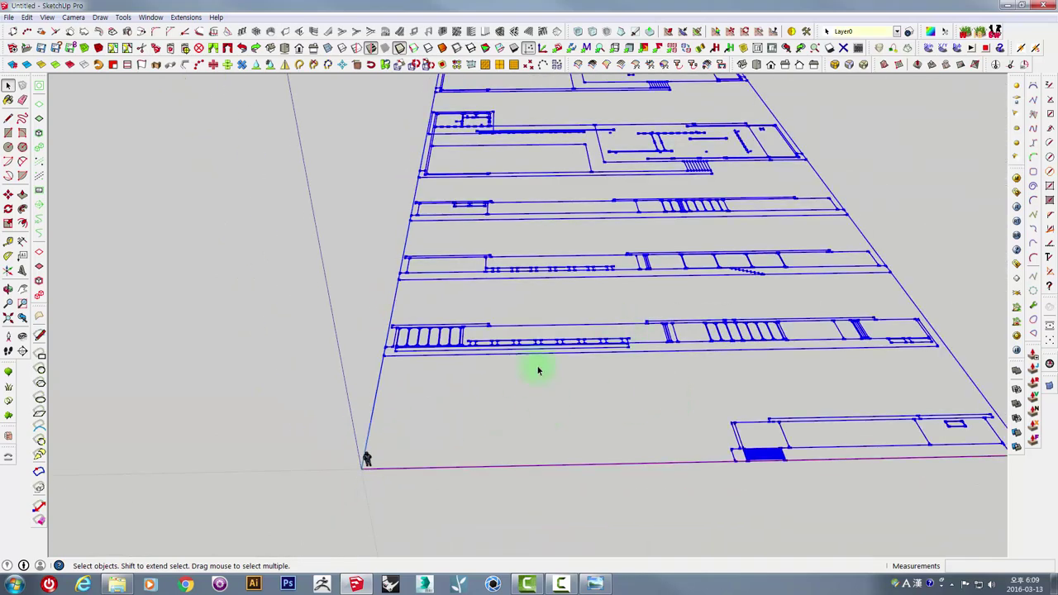
drag(337, 433, 448, 508)
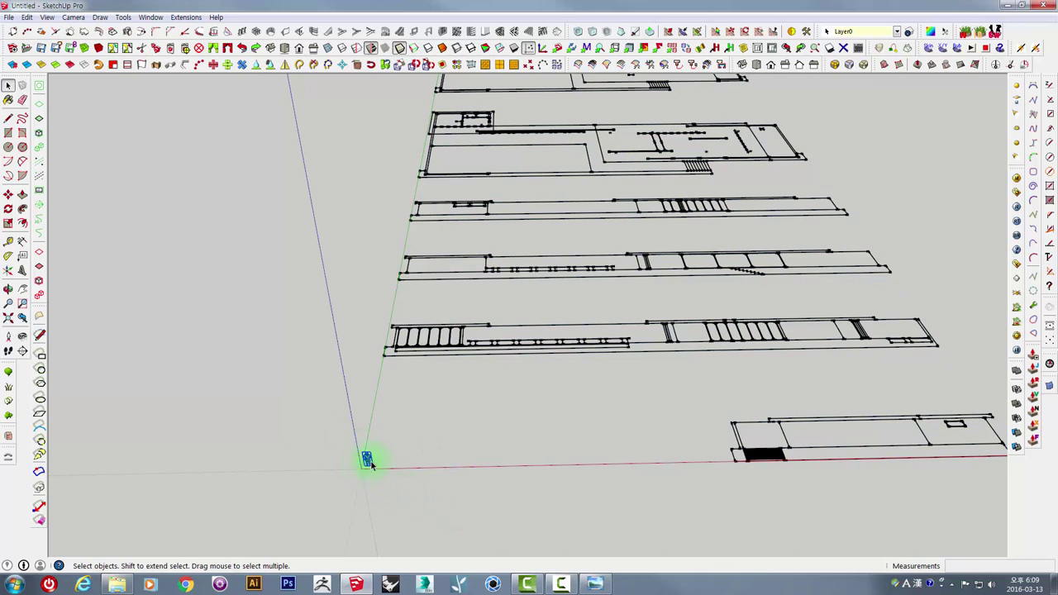
click(570, 392)
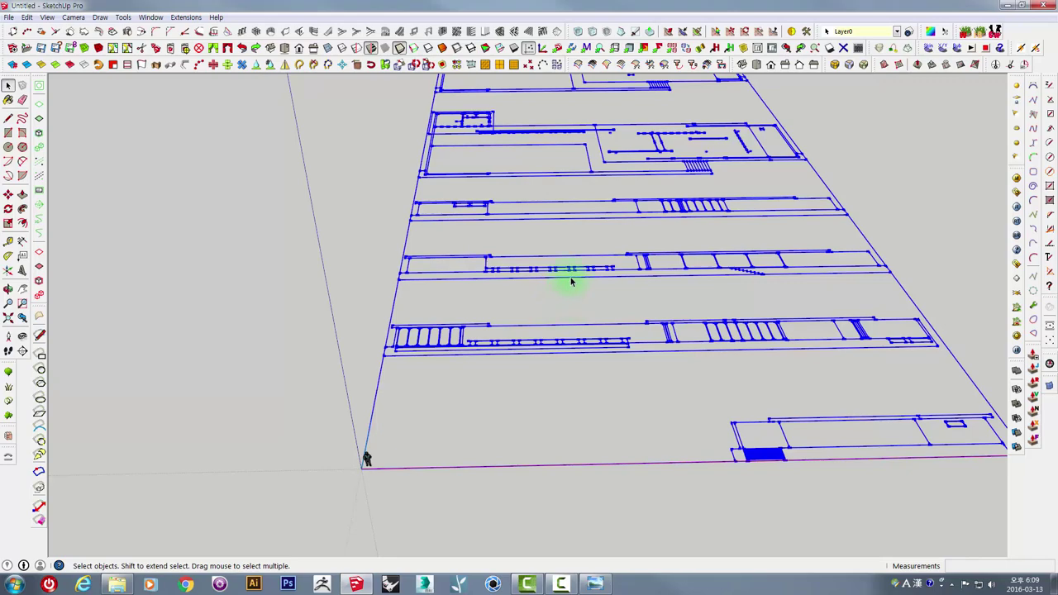
middle_drag(571, 282, 486, 318)
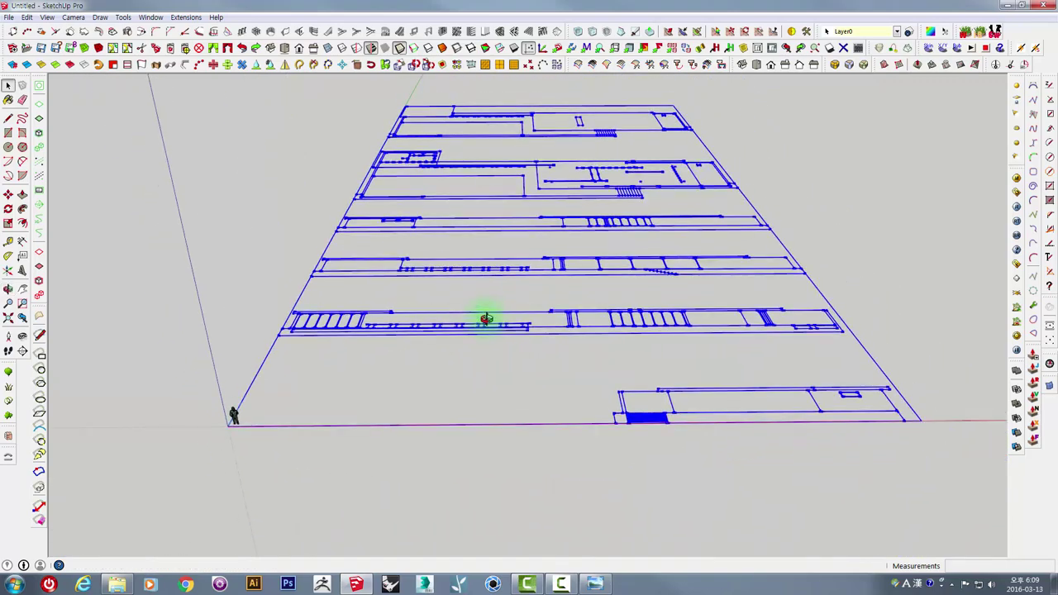
middle_drag(479, 267, 492, 438)
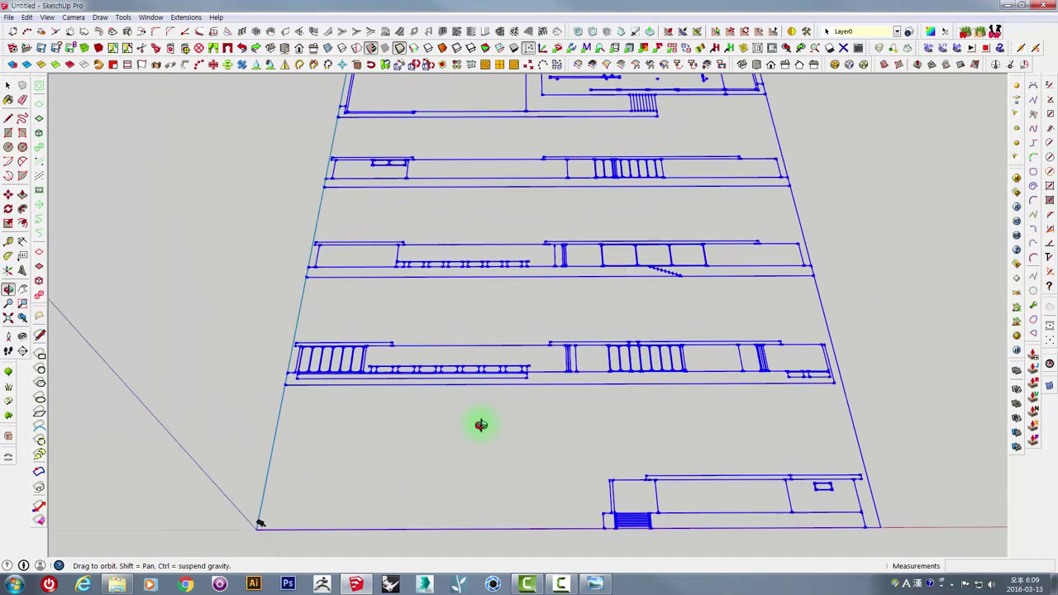
click(492, 437)
scroll(508, 291, down, 3)
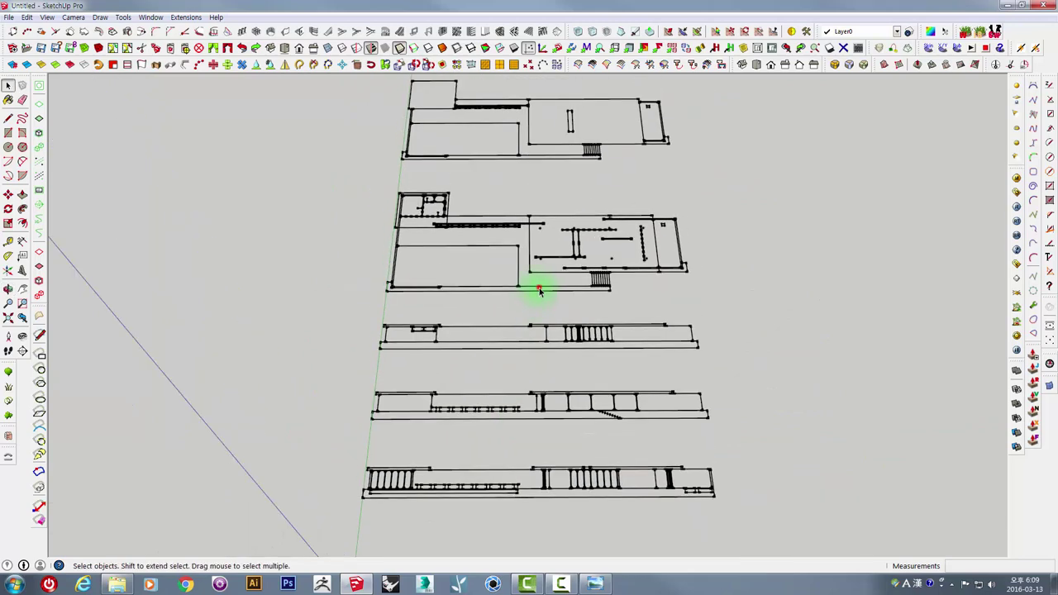
Step: Select the whole imported drawing group and orbit to see all drawings in perspective
click(538, 290)
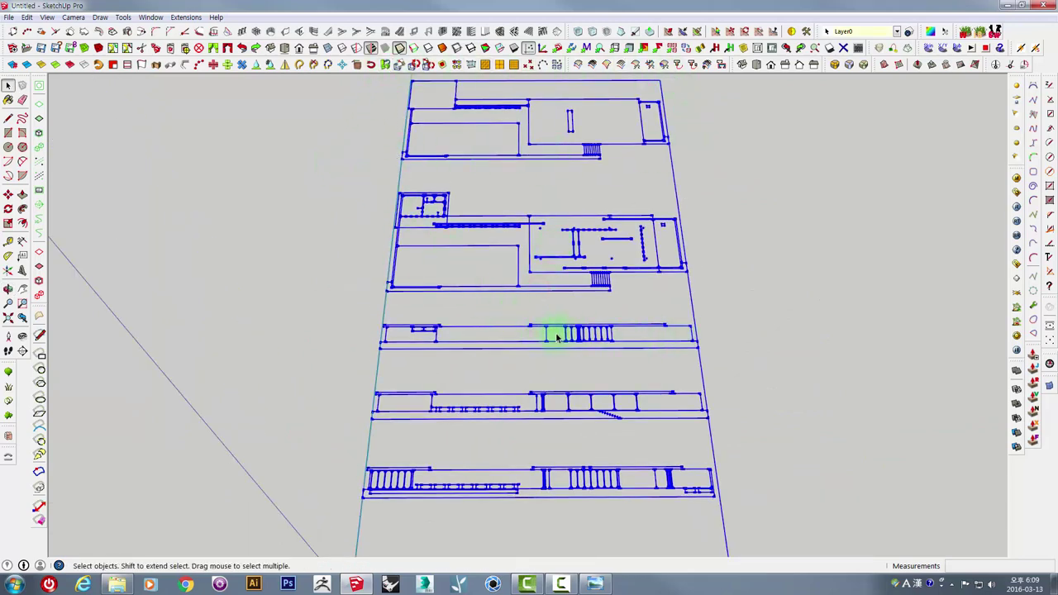
mouse_move(500, 436)
middle_down()
mouse_move(572, 397)
mouse_move(592, 465)
middle_up()
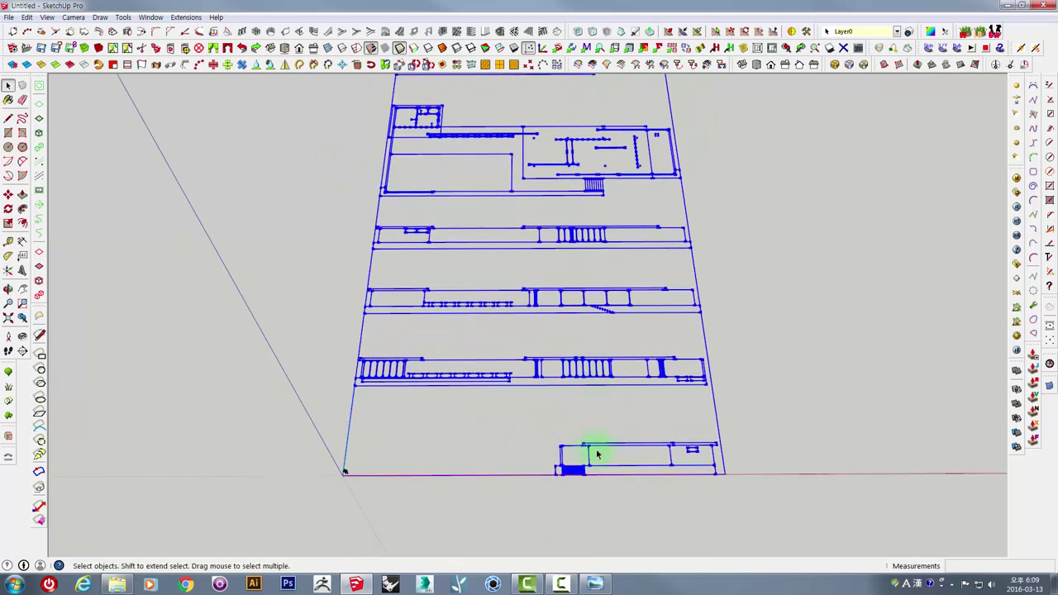
mouse_move(554, 339)
middle_down()
mouse_move(538, 425)
mouse_move(546, 415)
middle_up()
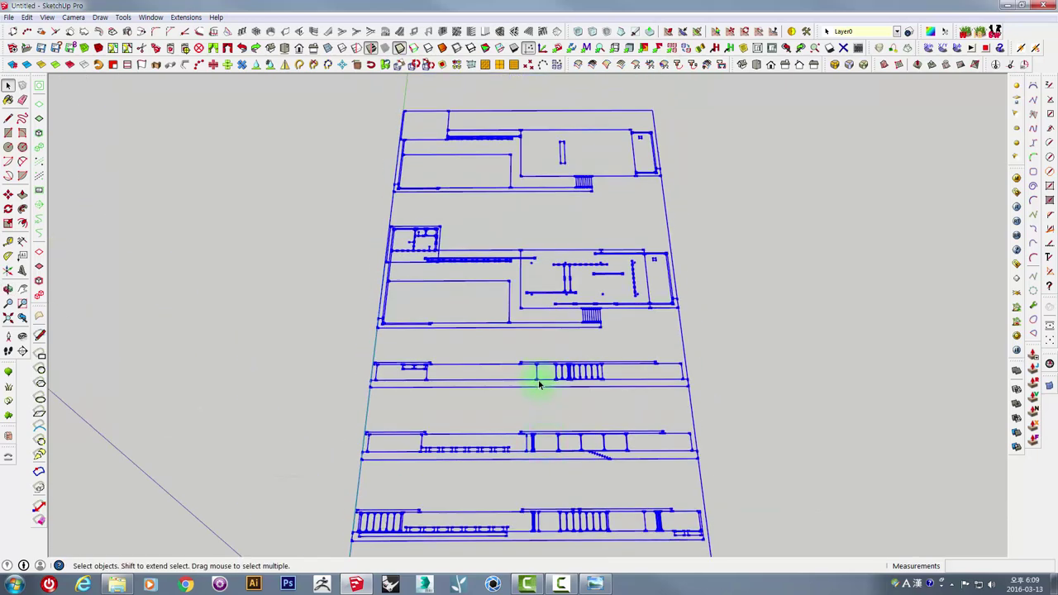
mouse_move(544, 354)
middle_down()
mouse_move(553, 355)
mouse_move(546, 302)
middle_up()
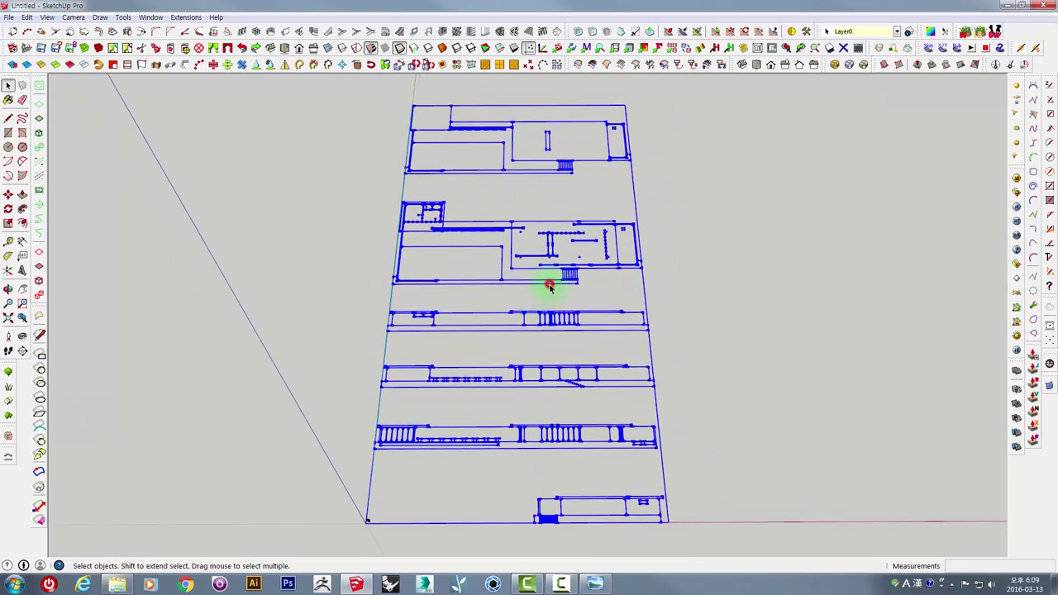
Step: Cut the top floor plan out of the drawing-sheet group
double_click(550, 286)
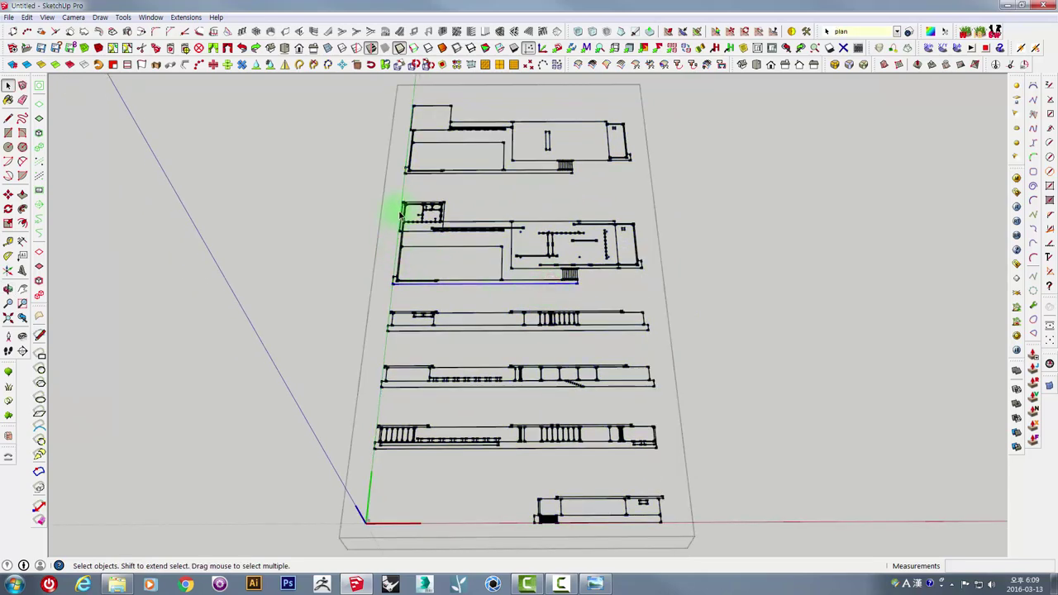
mouse_move(400, 215)
middle_down()
mouse_move(449, 229)
mouse_move(375, 199)
middle_up()
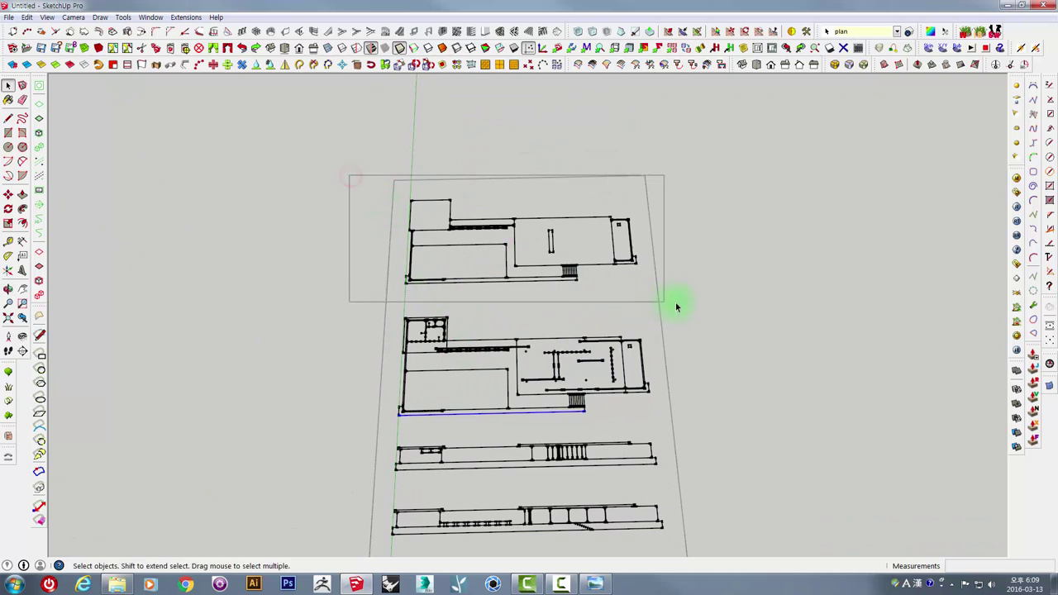
drag(697, 295, 378, 218)
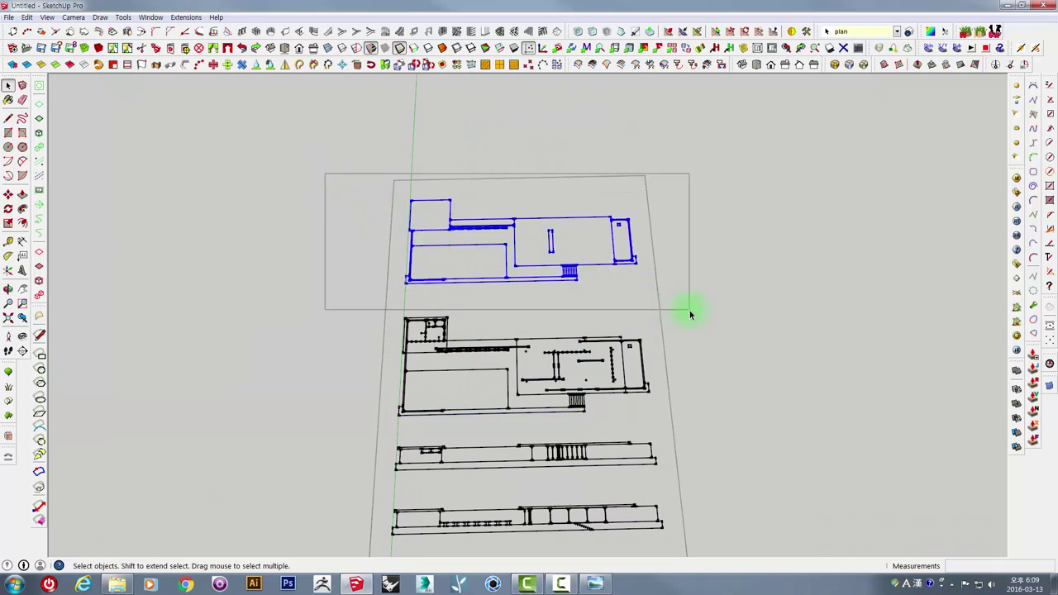
drag(681, 307, 690, 311)
key(Delete)
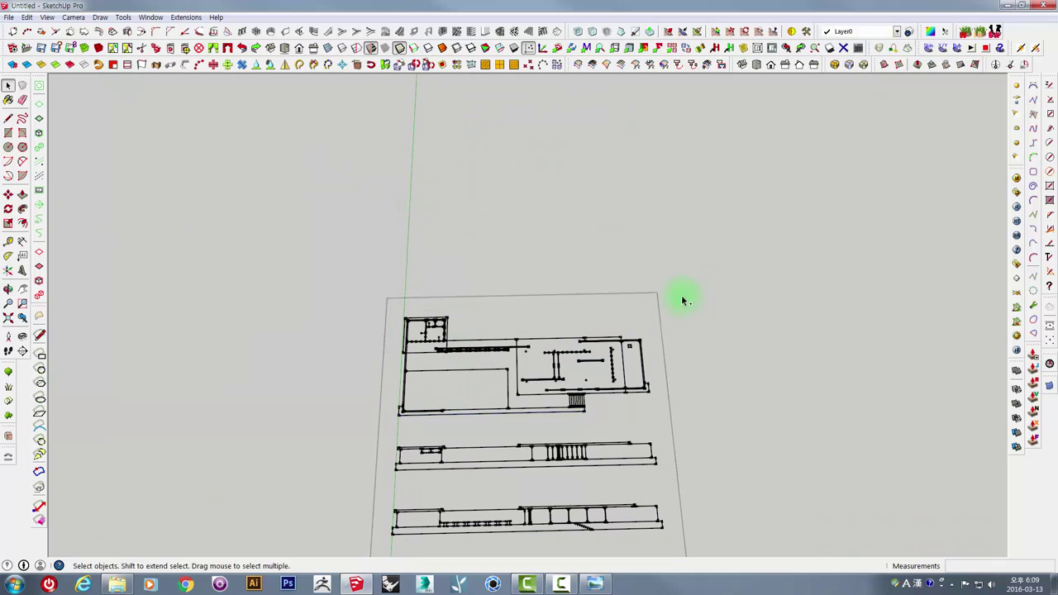
shift+middle_drag(749, 427, 608, 329)
click(639, 263)
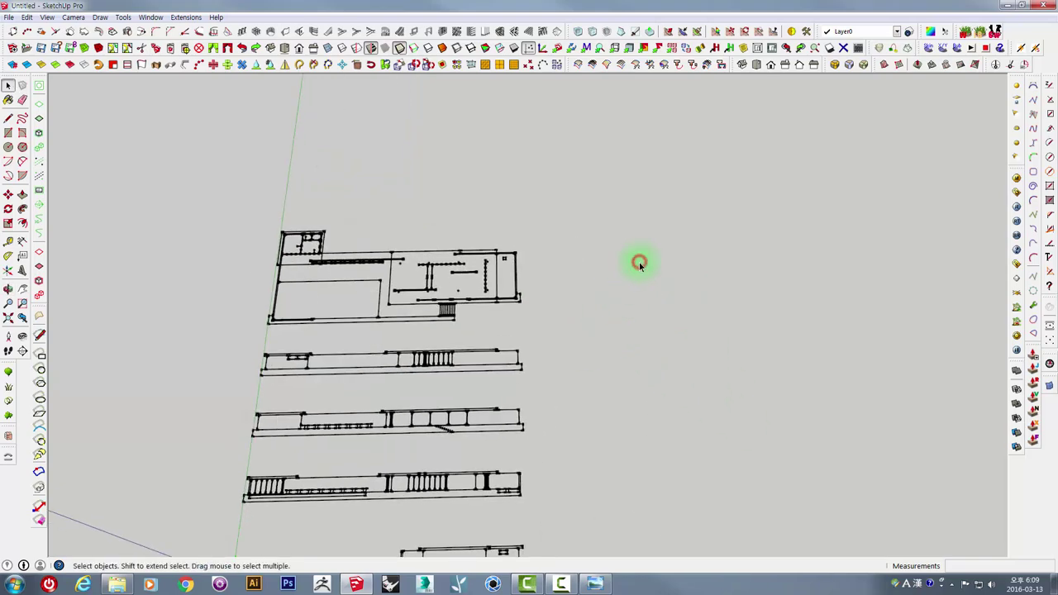
Step: Paste the top floor plan beside the elevations and make it its own group
mouse_move(729, 399)
shift+middle_down()
mouse_move(689, 319)
mouse_move(681, 338)
shift+middle_up()
key(ctrl+v)
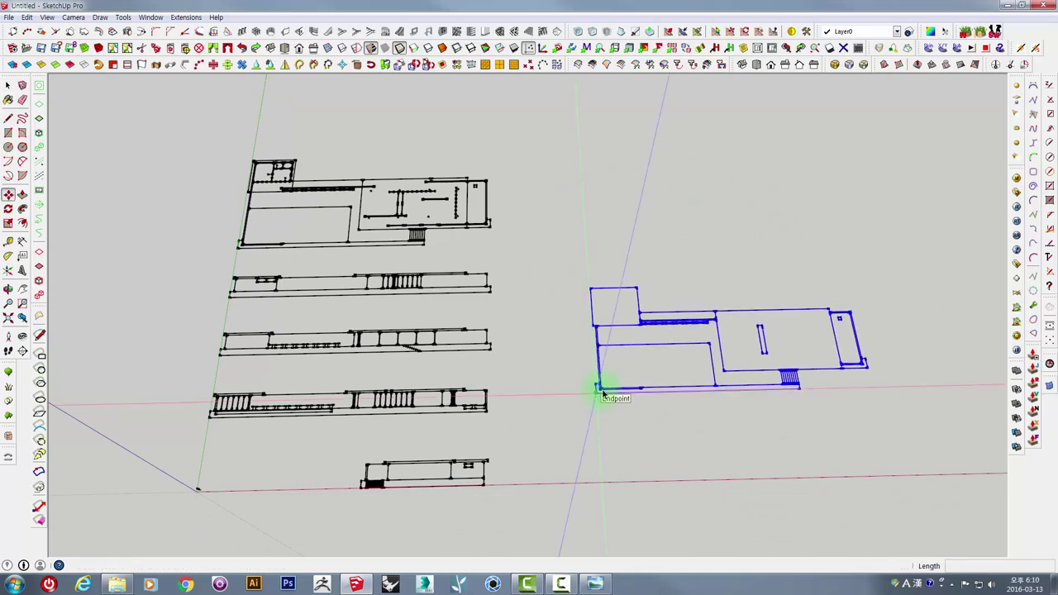
click(604, 394)
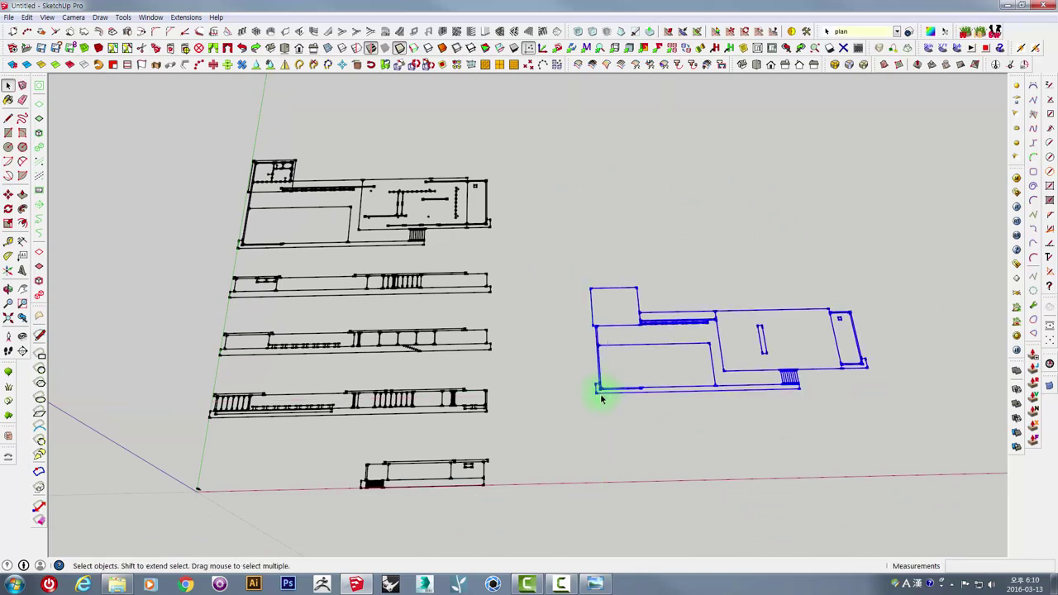
right_click(601, 399)
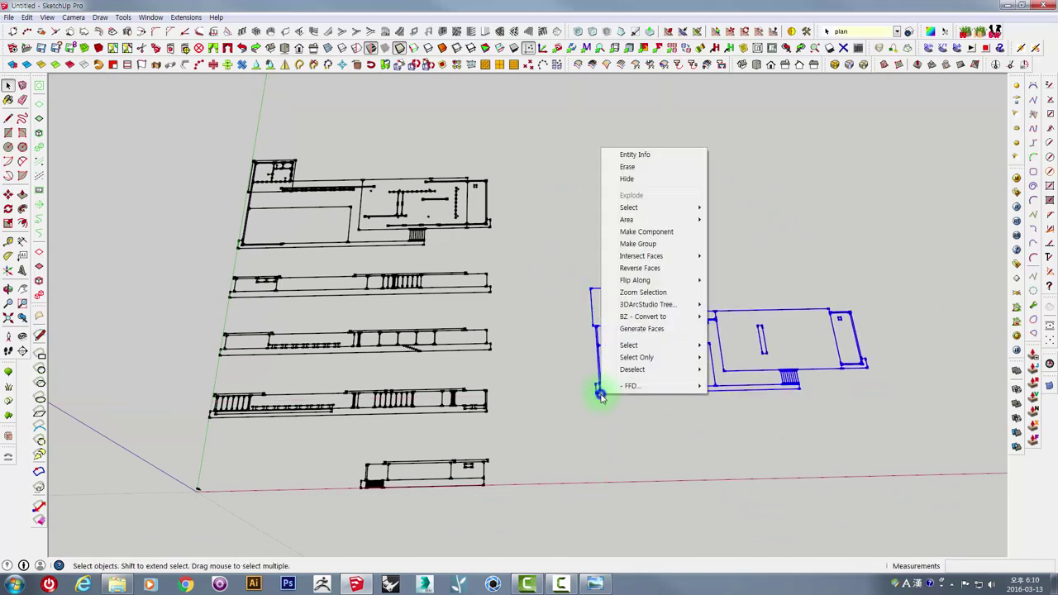
click(627, 246)
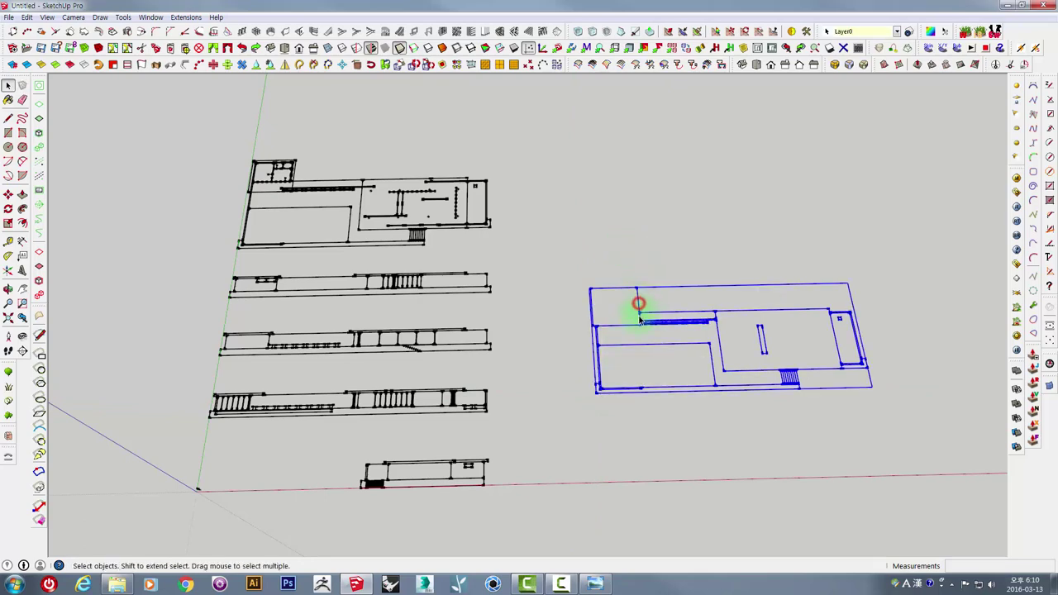
mouse_move(633, 300)
middle_down()
mouse_move(382, 282)
mouse_move(468, 265)
middle_up()
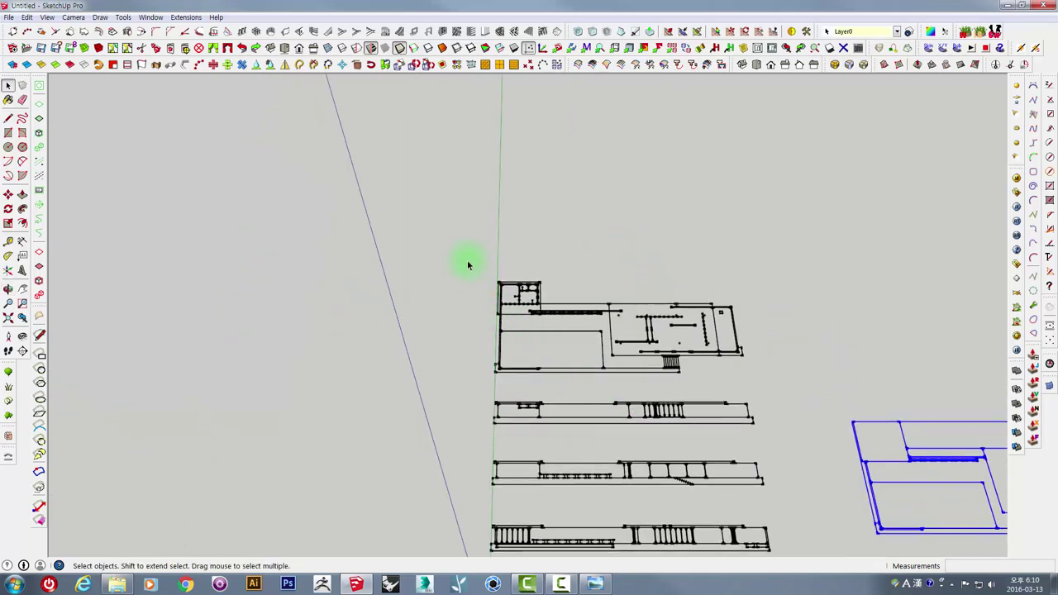
click(764, 391)
Step: Take the second floor plan out of the group and move it above the first plan
double_click(675, 376)
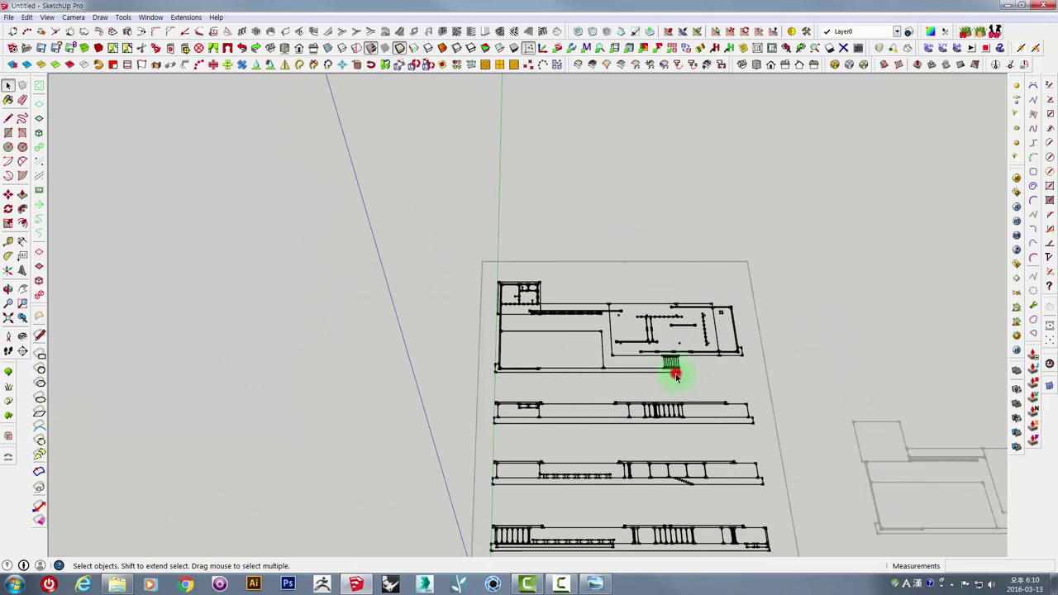
drag(455, 265, 760, 382)
middle_drag(832, 425, 723, 337)
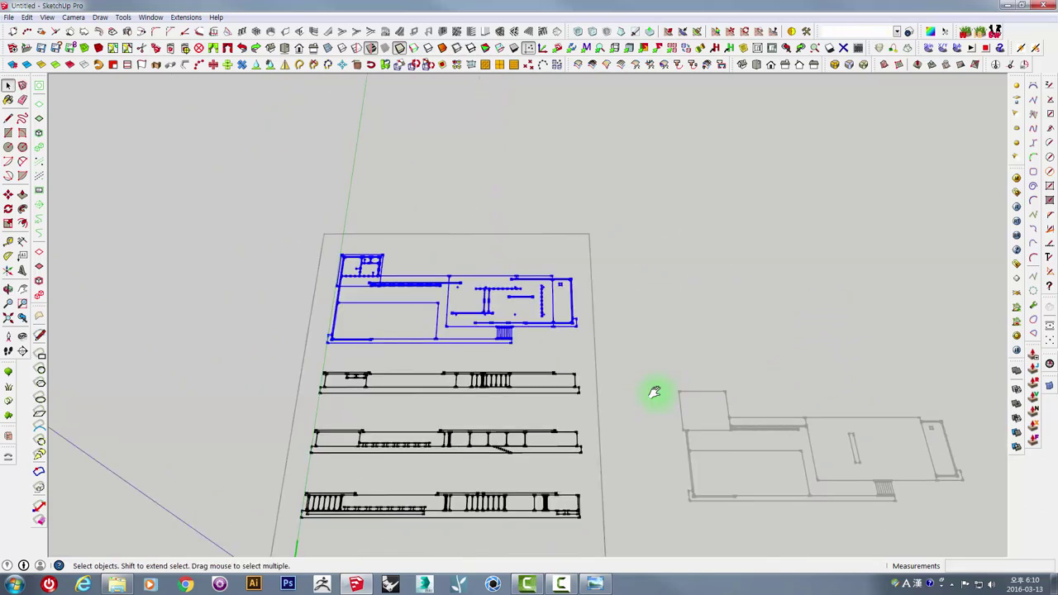
click(748, 289)
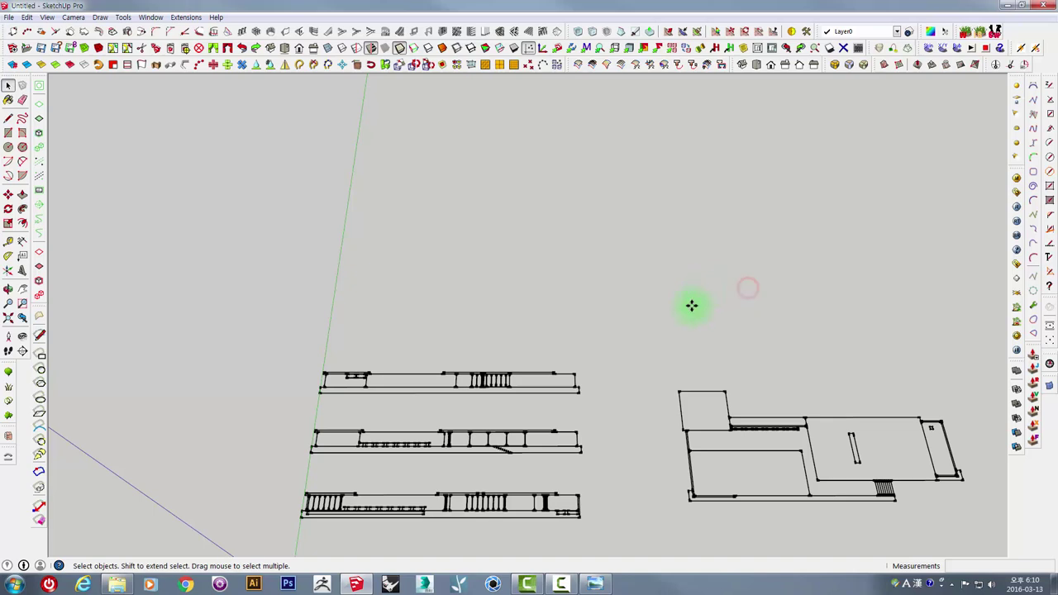
click(673, 325)
key(m)
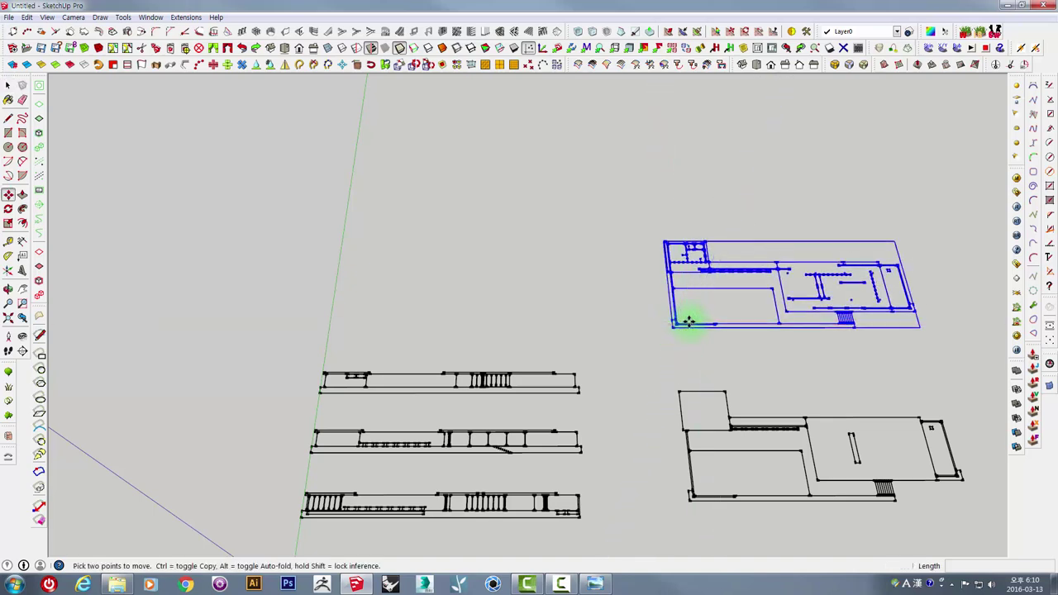
mouse_move(688, 321)
middle_down()
mouse_move(653, 378)
mouse_move(653, 309)
middle_up()
key(space)
Step: Cut the top elevation out of the elevations group and paste it above the others
click(601, 311)
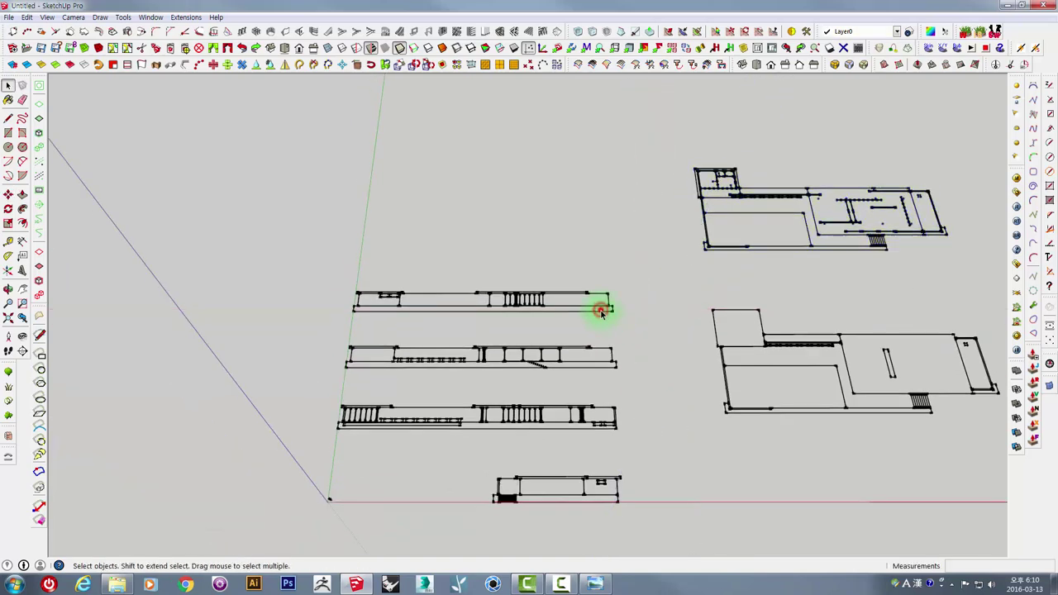
double_click(601, 311)
drag(323, 250, 657, 324)
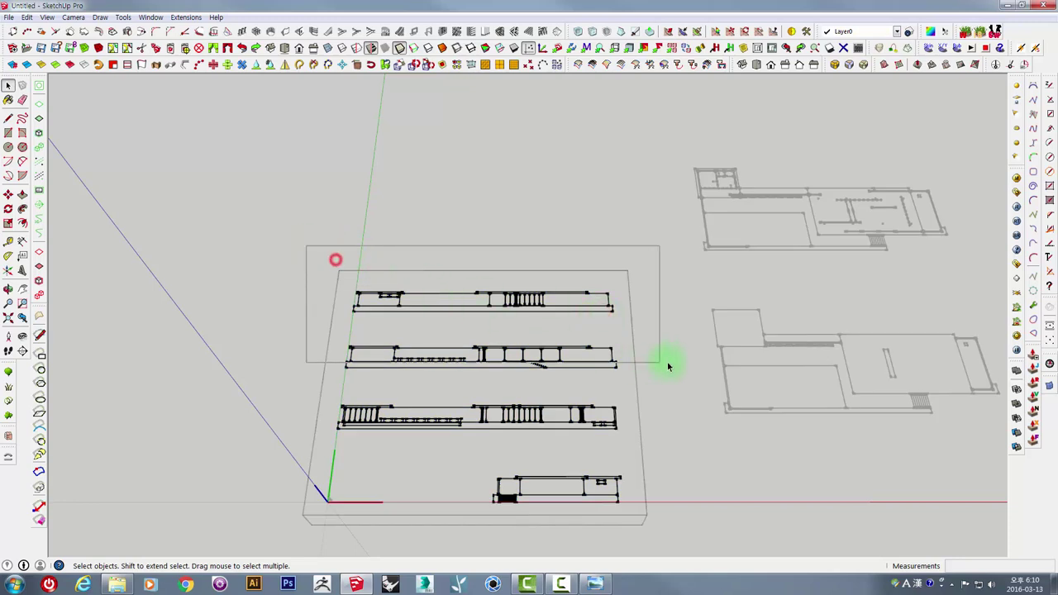
key(Delete)
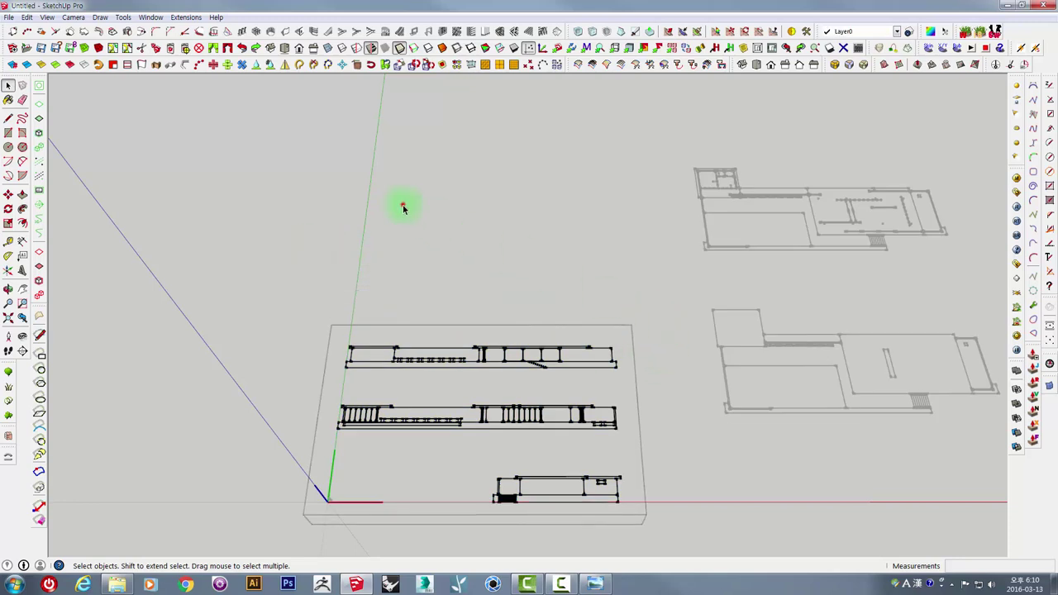
click(403, 208)
key(ctrl+v)
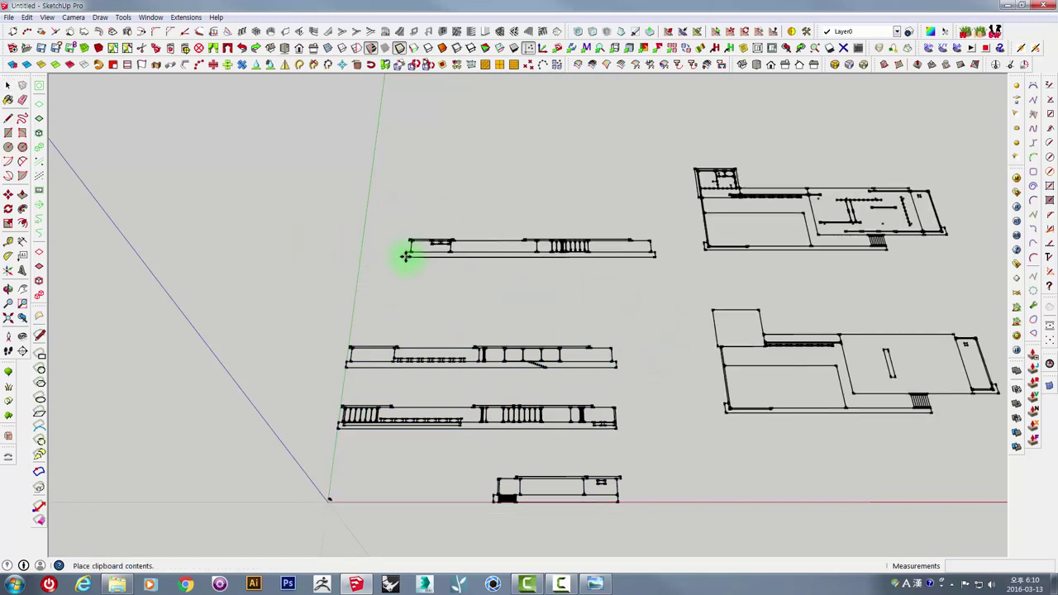
click(397, 268)
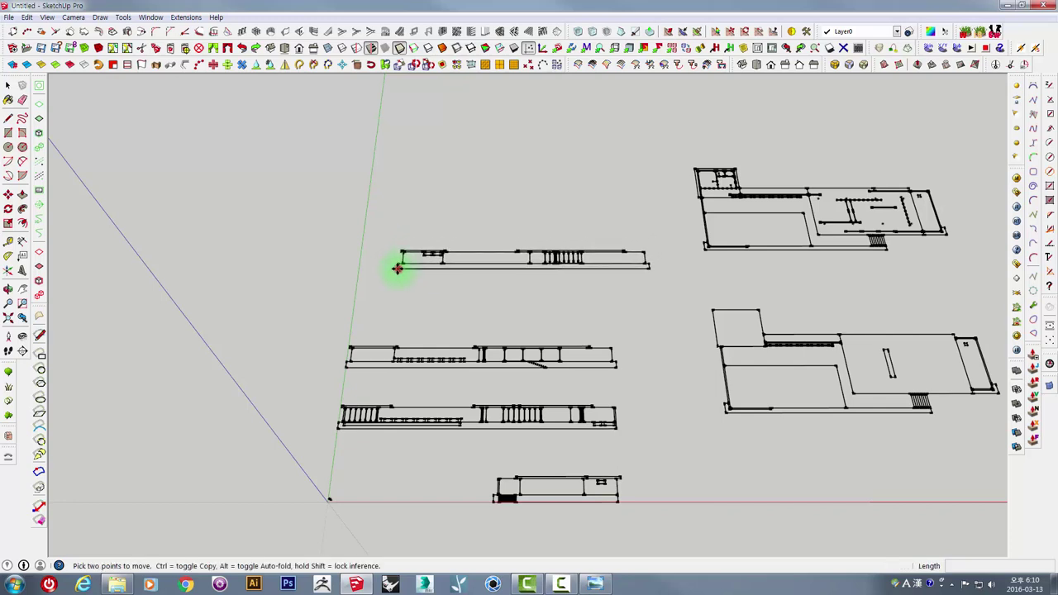
key(space)
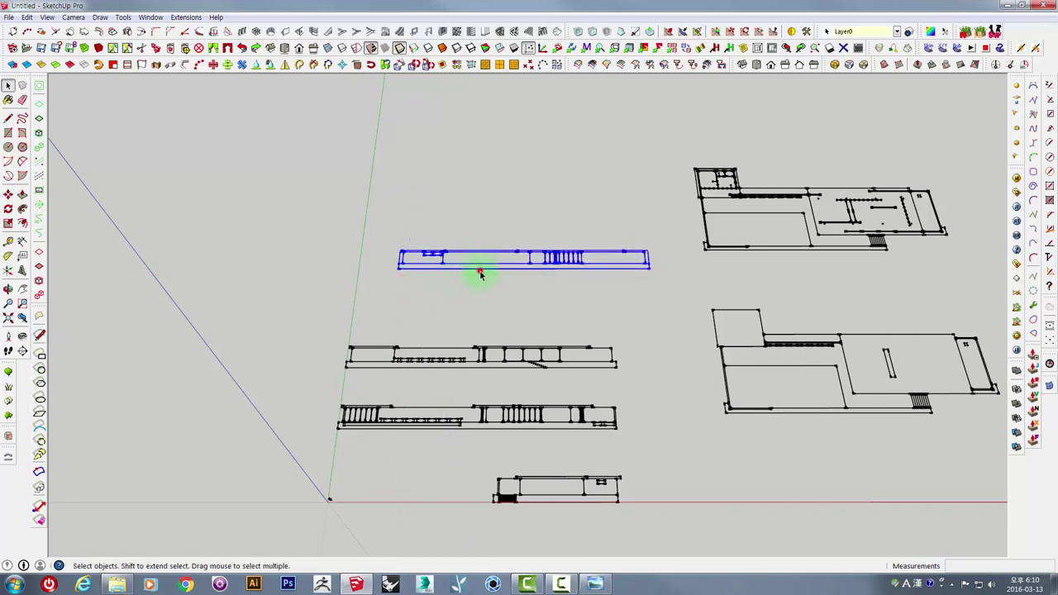
Step: Cut the next elevation from the group and paste it beside the others
click(787, 266)
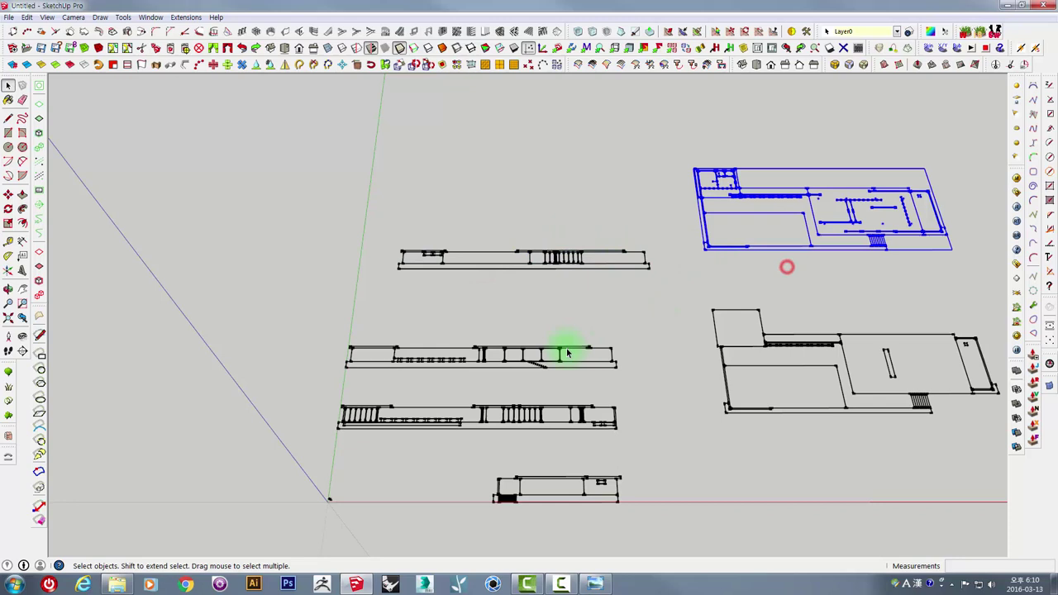
double_click(504, 369)
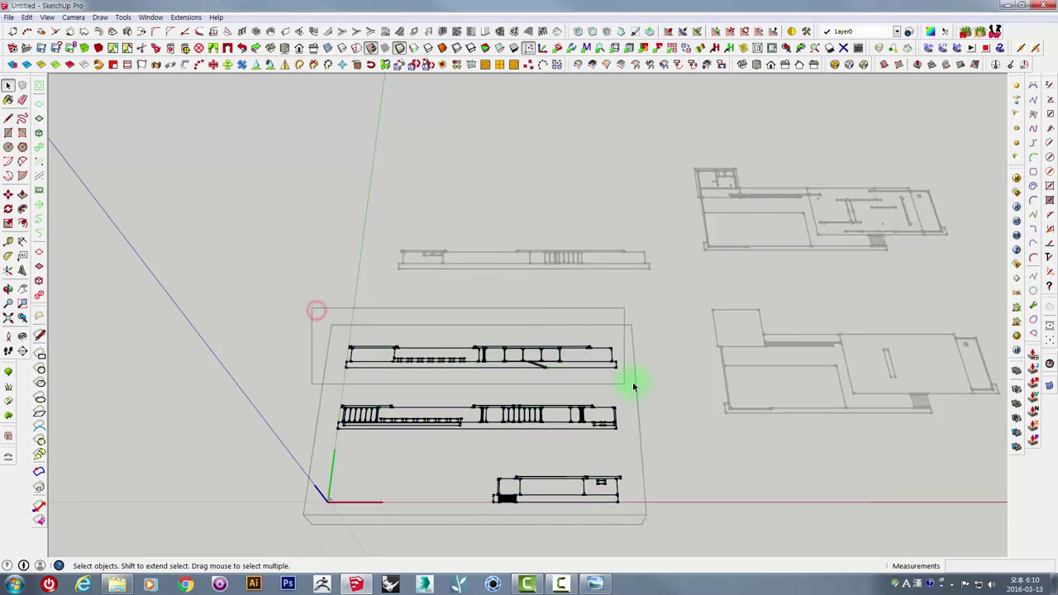
drag(552, 387, 637, 388)
click(503, 359)
click(378, 314)
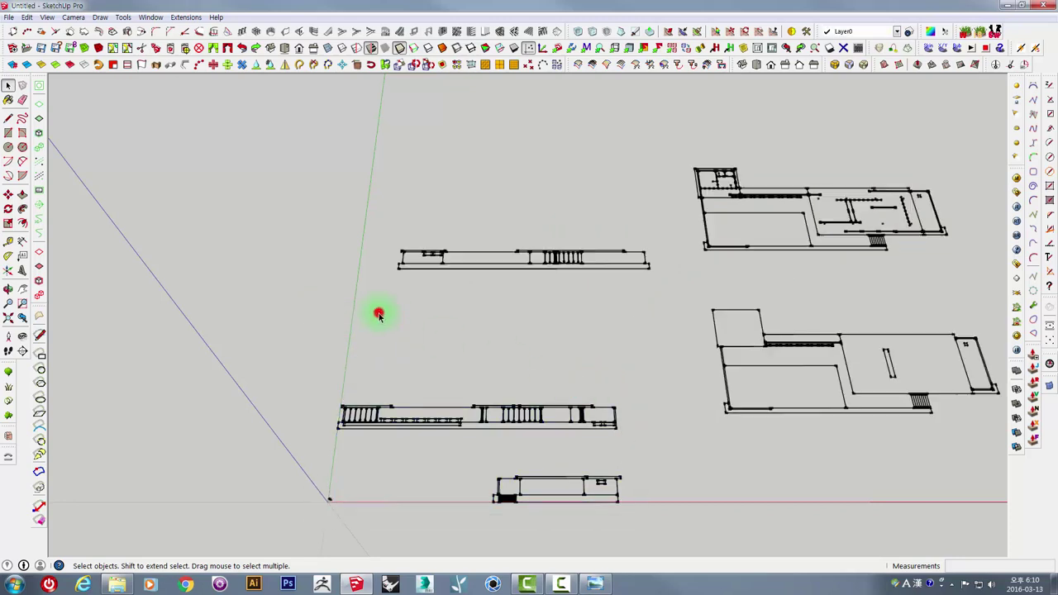
key(ctrl+v)
click(372, 352)
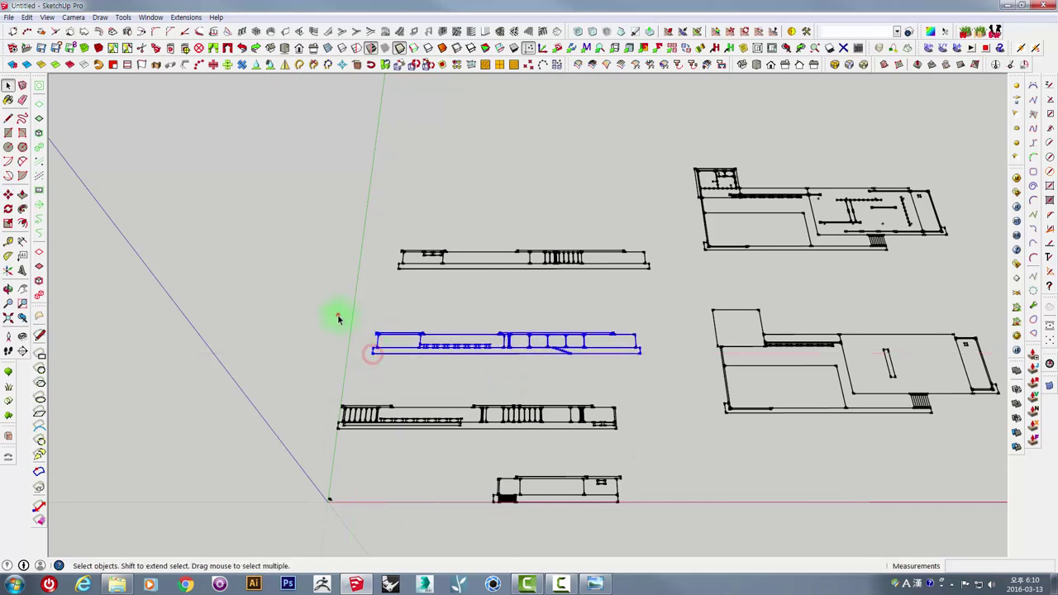
drag(339, 315, 661, 374)
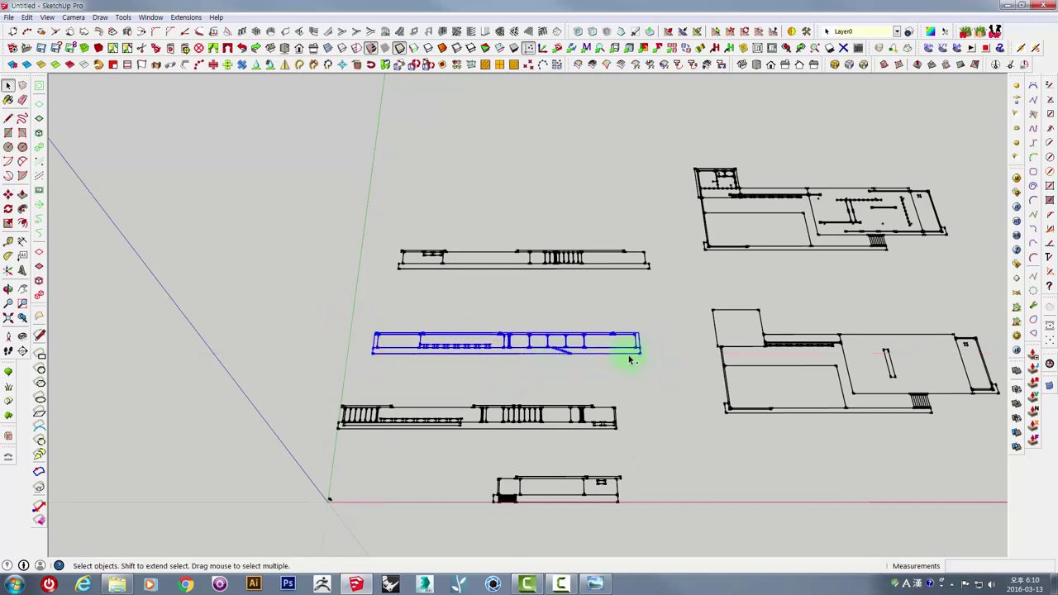
Step: Cut the upper of the two bottom elevations out of its group and paste it back in place
double_click(490, 429)
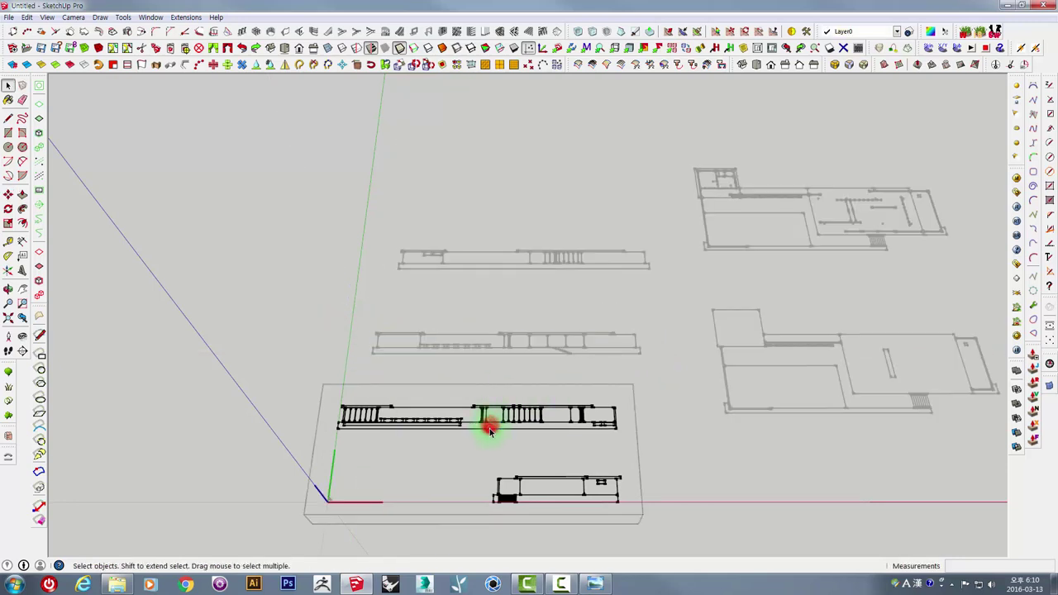
drag(577, 438, 639, 451)
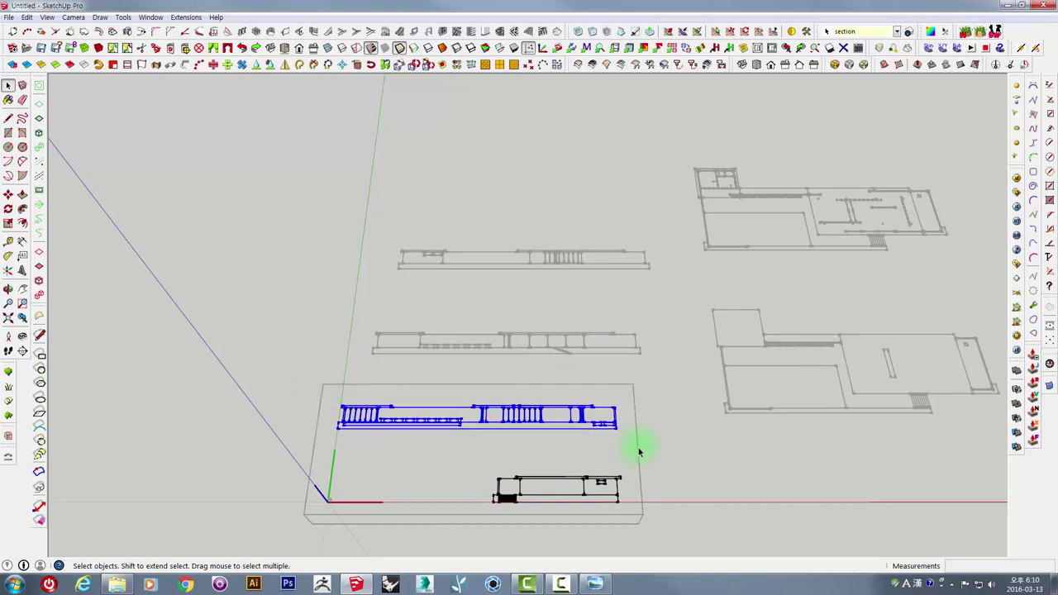
key(Delete)
click(618, 429)
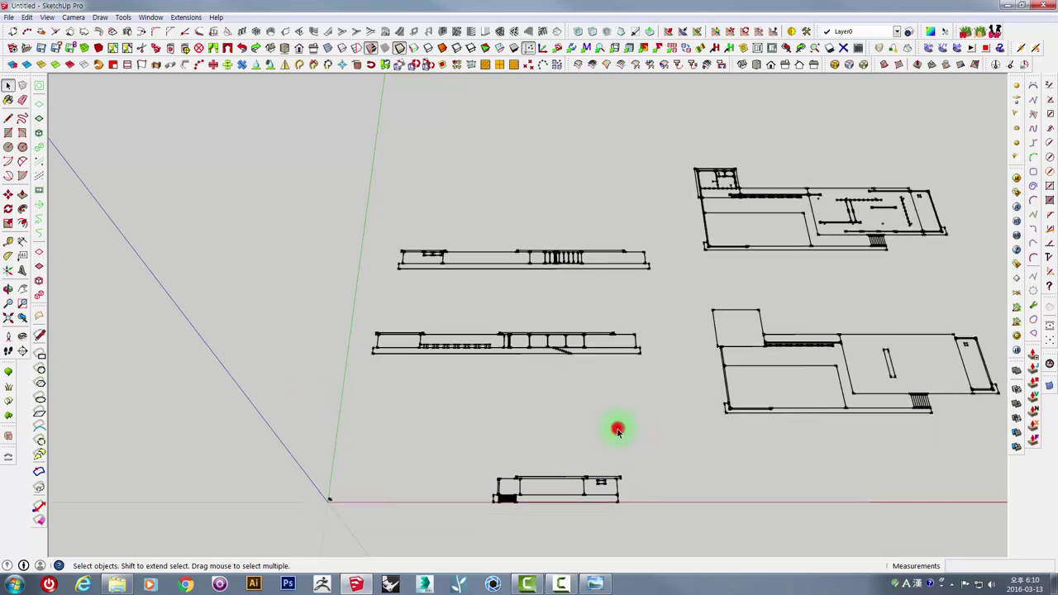
key(ctrl+v)
click(370, 433)
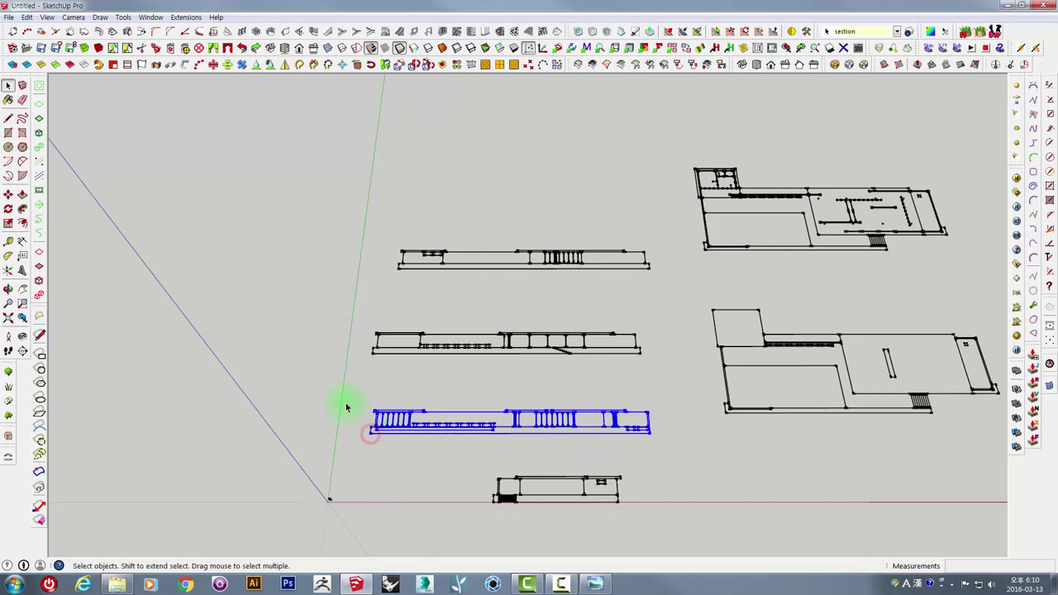
drag(672, 459, 671, 457)
Step: Open the upper floor plan group and select its bottom edge
right_click(626, 432)
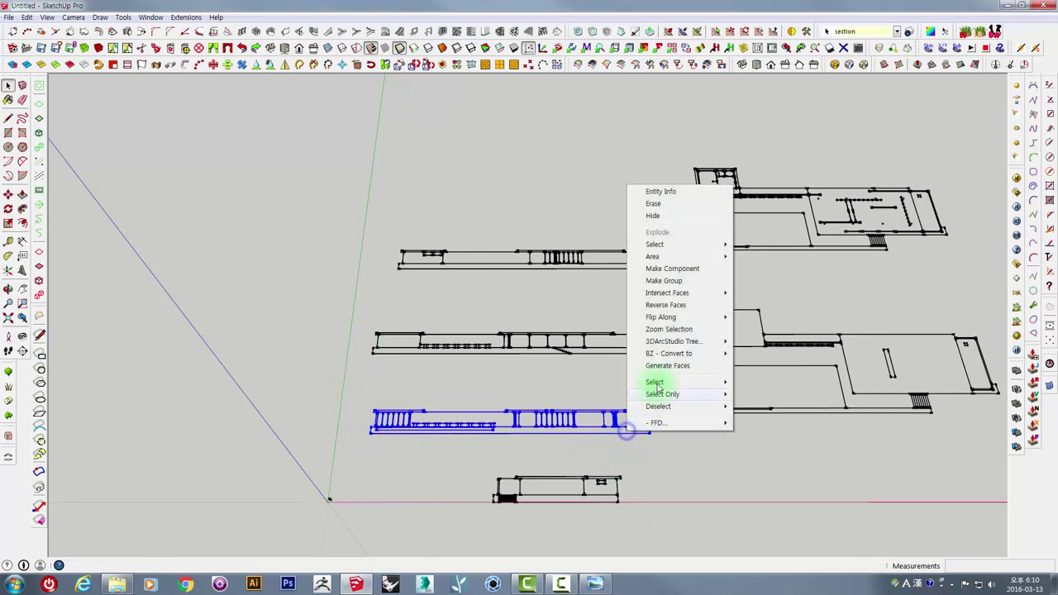
click(664, 280)
click(702, 465)
scroll(756, 330, up, 3)
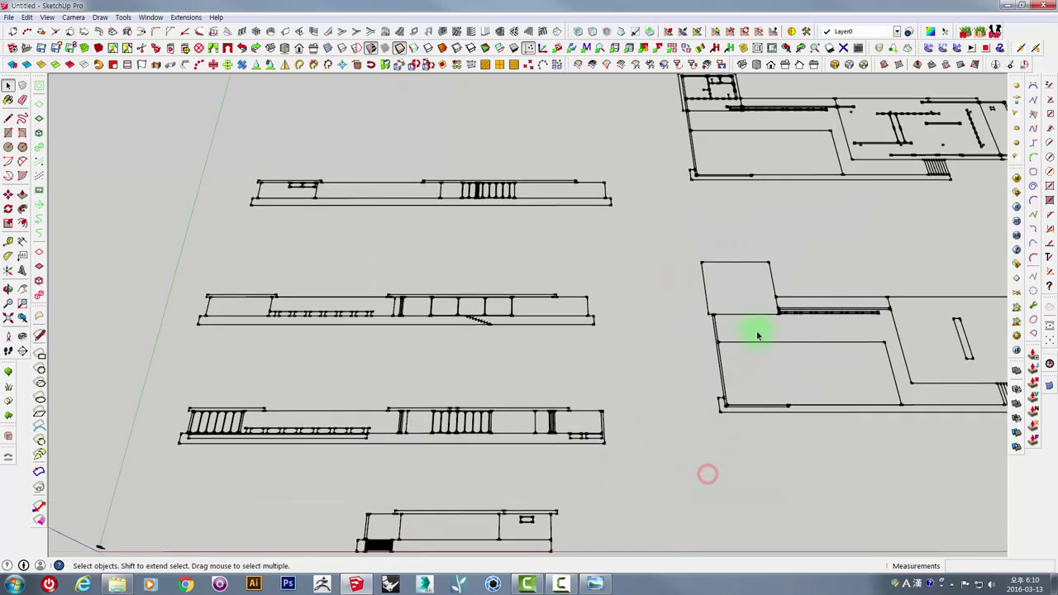
mouse_move(756, 331)
middle_down()
mouse_move(495, 448)
mouse_move(554, 385)
middle_up()
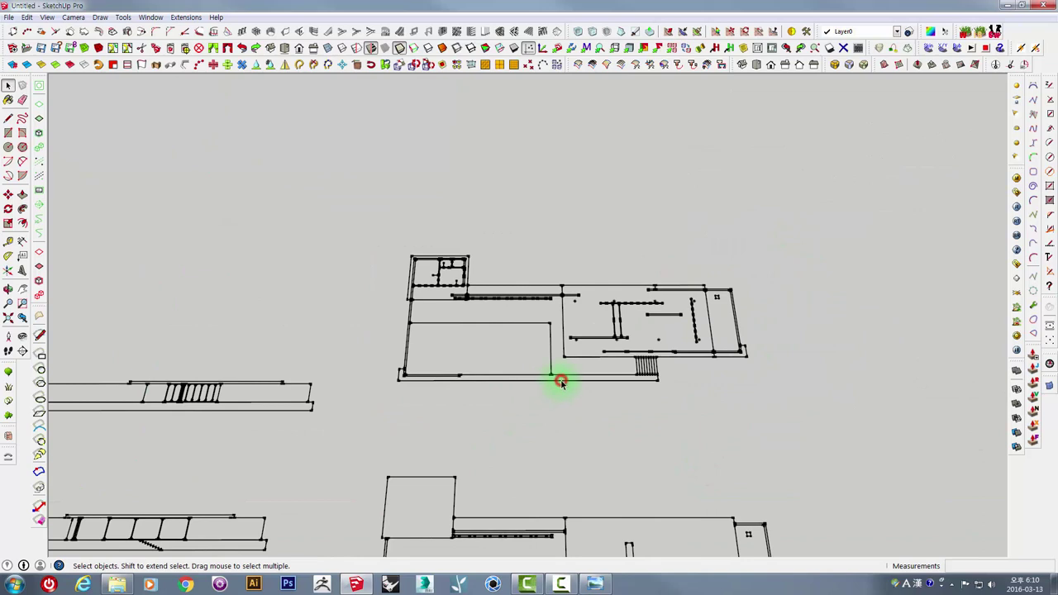
double_click(561, 382)
click(561, 382)
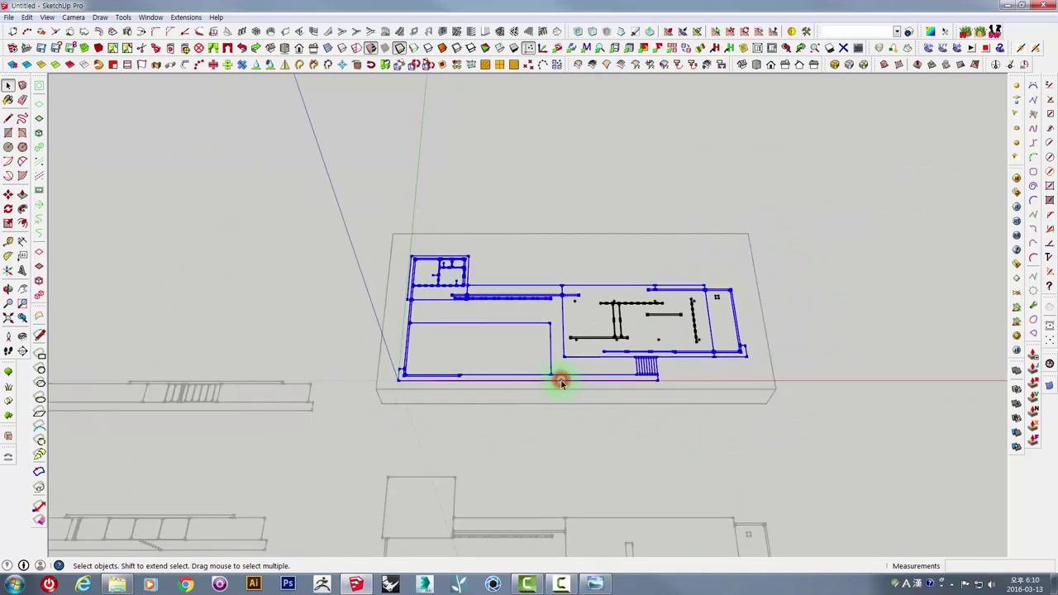
scroll(562, 379, up, 1)
scroll(565, 374, up, 2)
click(568, 372)
scroll(448, 369, up, 1)
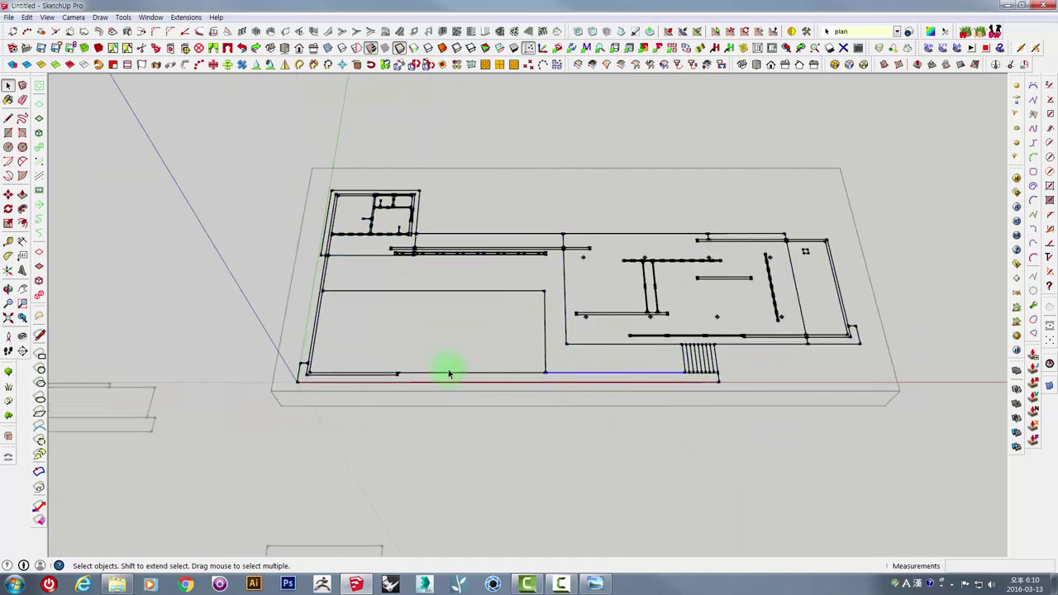
Step: Draw a 20000 by 300 rectangle from the plan's lower-left corner
click(9, 132)
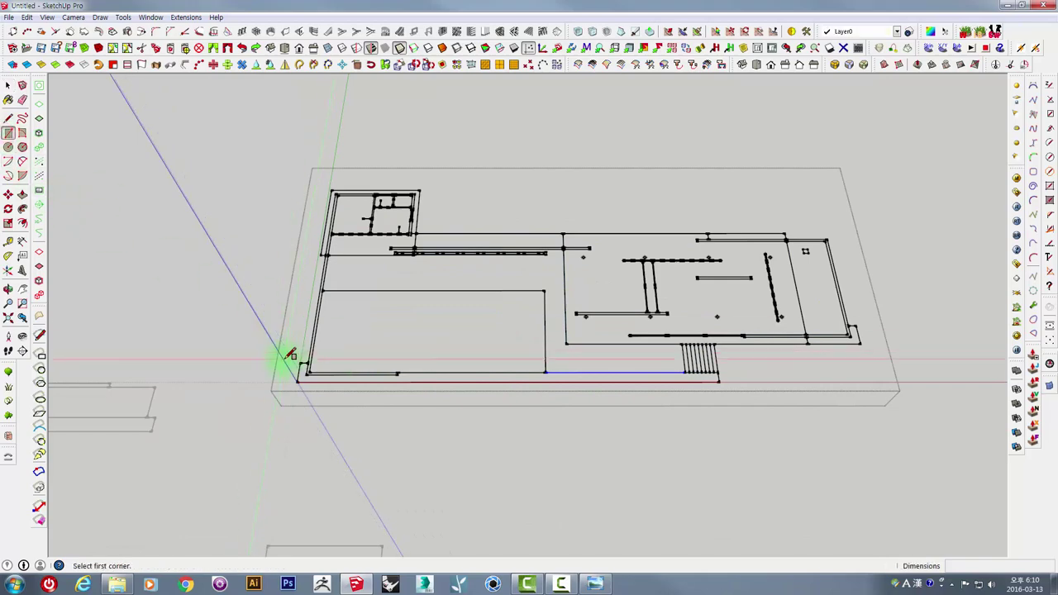
scroll(298, 361, up, 2)
click(311, 366)
text(20000,300)
key(Return)
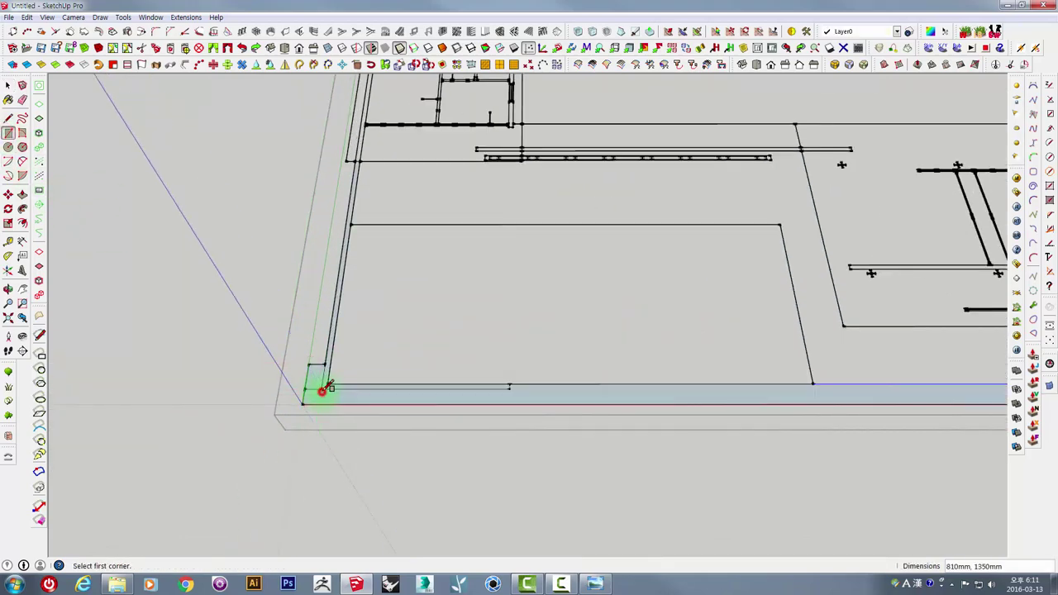
scroll(466, 401, down, 2)
scroll(488, 417, down, 1)
Step: Select the new strip, then zoom extents to fit all drawings in view
key(space)
scroll(439, 406, up, 2)
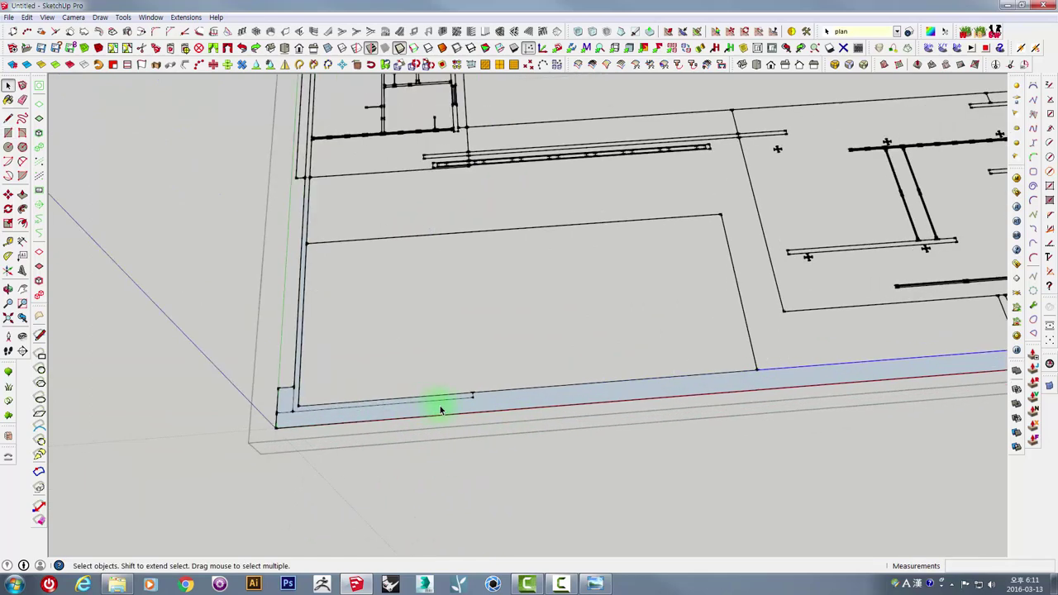
scroll(512, 406, up, 1)
click(529, 406)
scroll(523, 406, up, 1)
scroll(523, 407, down, 1)
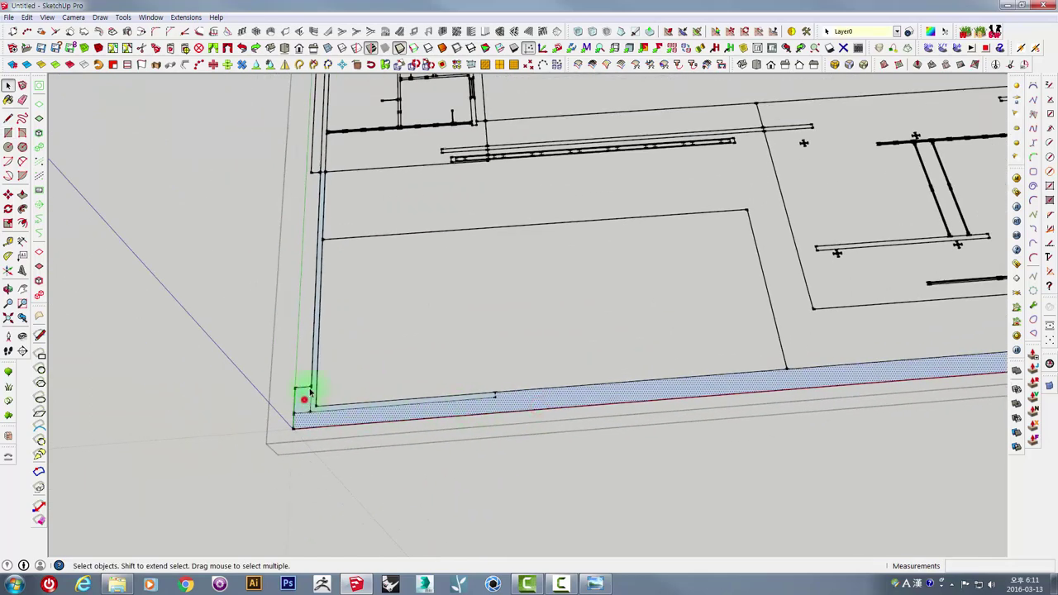
shift+middle_drag(338, 245, 376, 410)
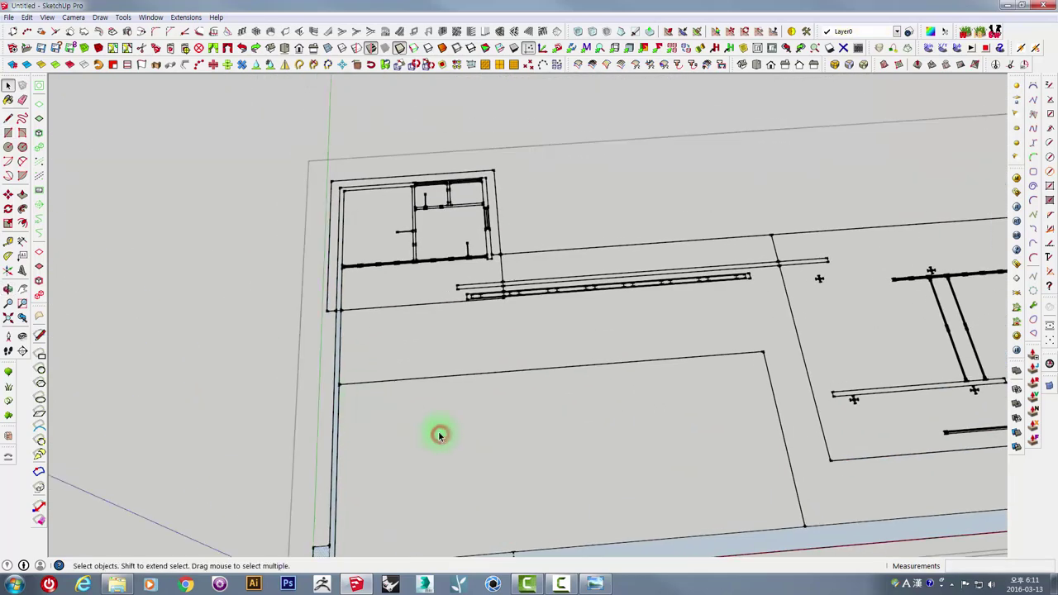
scroll(438, 432, down, 1)
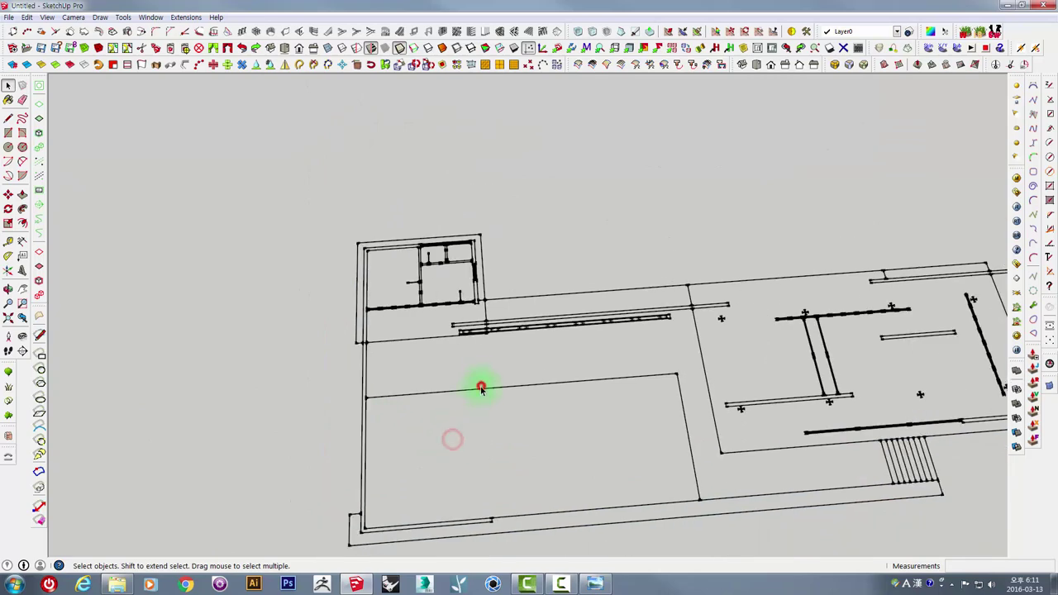
scroll(482, 386, down, 1)
scroll(475, 406, down, 2)
key(shift+z)
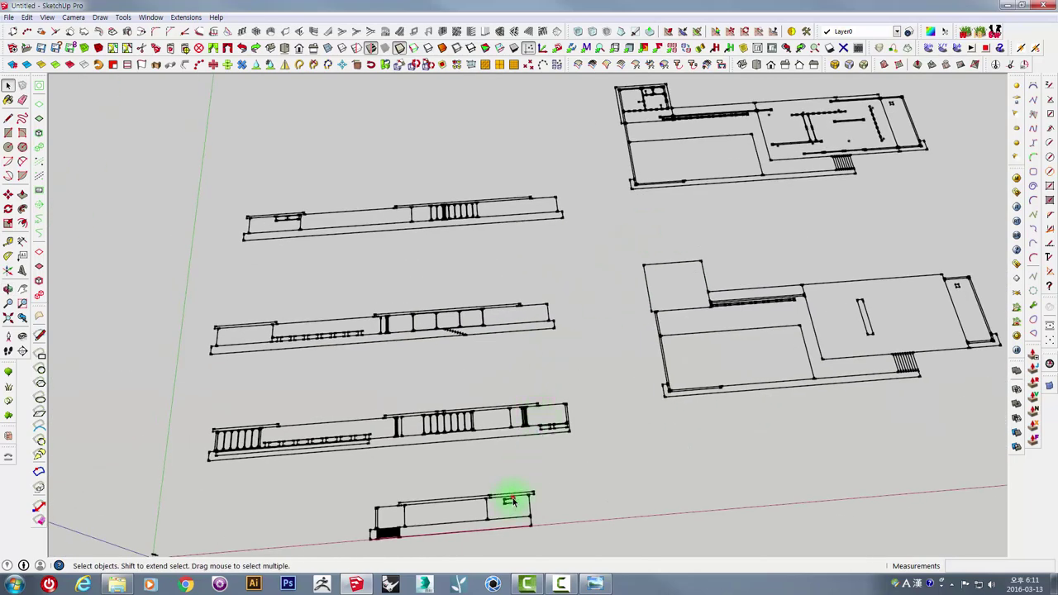
Step: Move the four elevation drawings further to the left
middle_drag(514, 483, 525, 475)
double_click(633, 274)
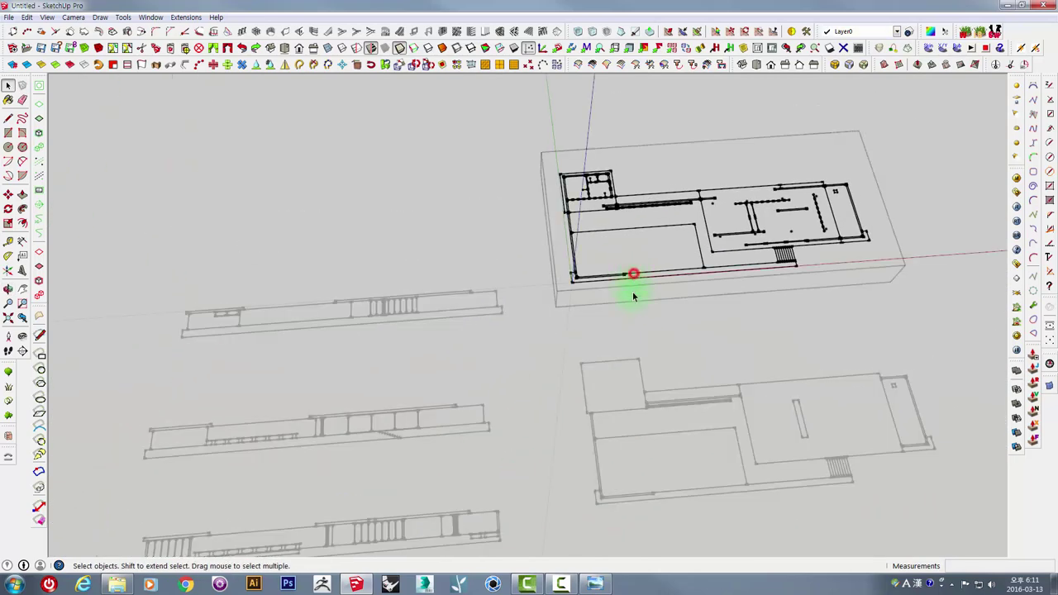
click(668, 333)
click(664, 279)
mouse_move(664, 278)
middle_down()
mouse_move(703, 234)
mouse_move(591, 240)
mouse_move(503, 347)
mouse_move(529, 479)
middle_up()
drag(516, 467, 418, 247)
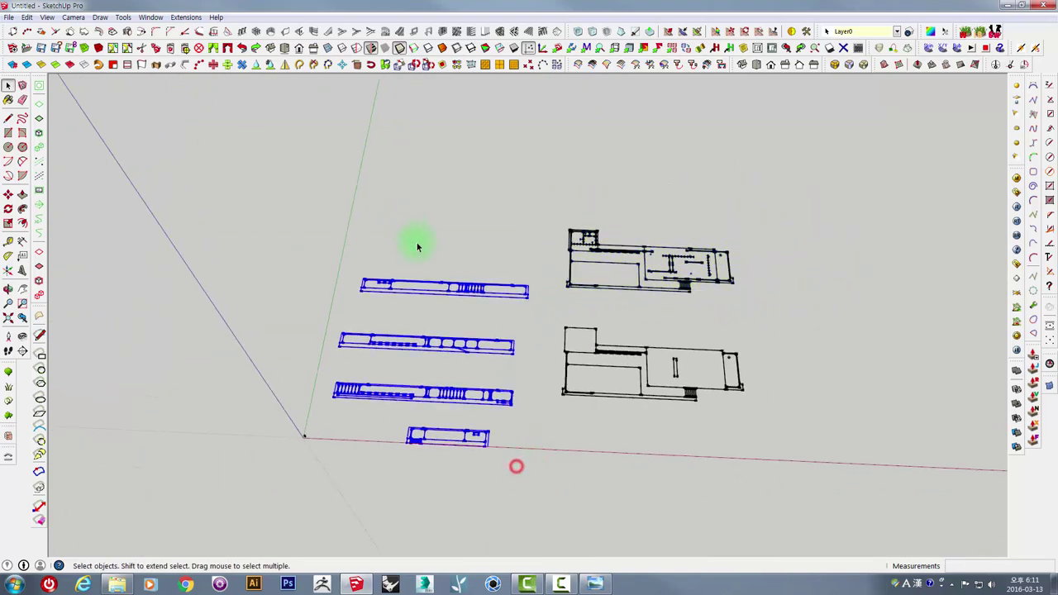
key(m)
click(551, 429)
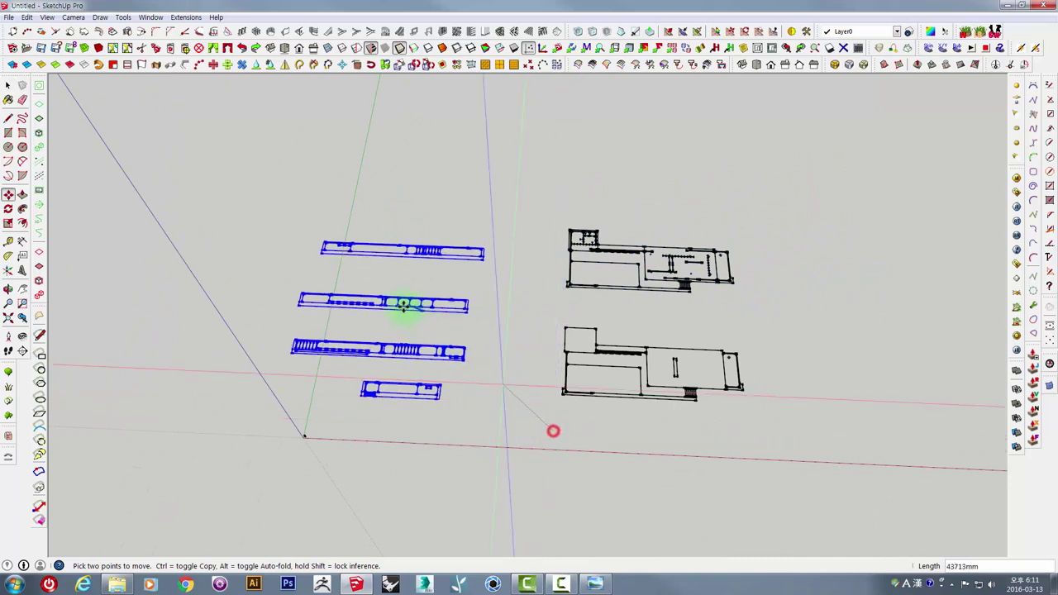
click(350, 304)
key(space)
Step: Move the lower floor plan up beside the elevations
drag(532, 328, 786, 444)
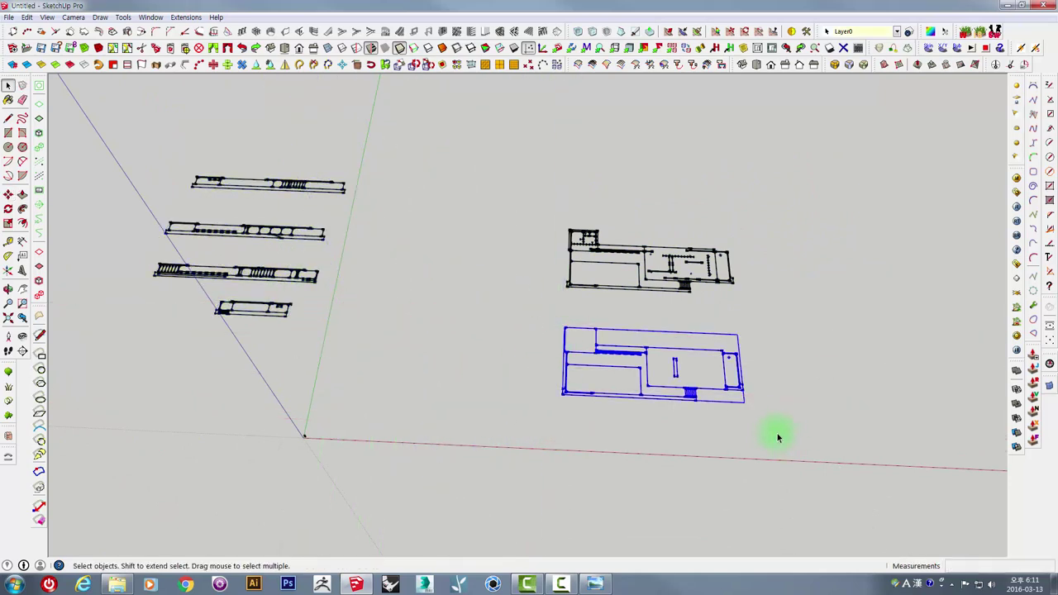
click(796, 379)
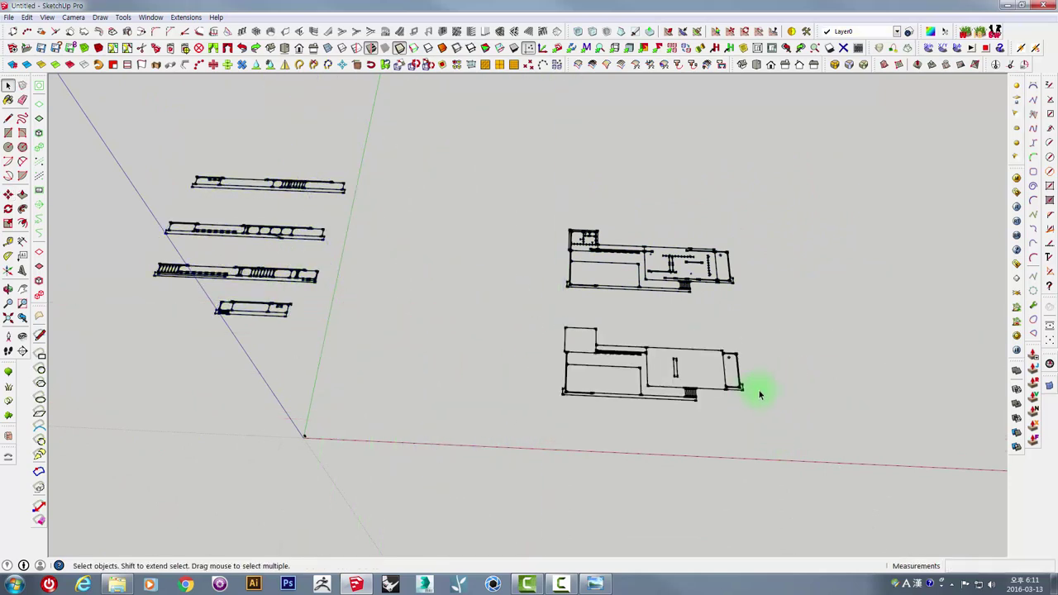
click(688, 378)
key(m)
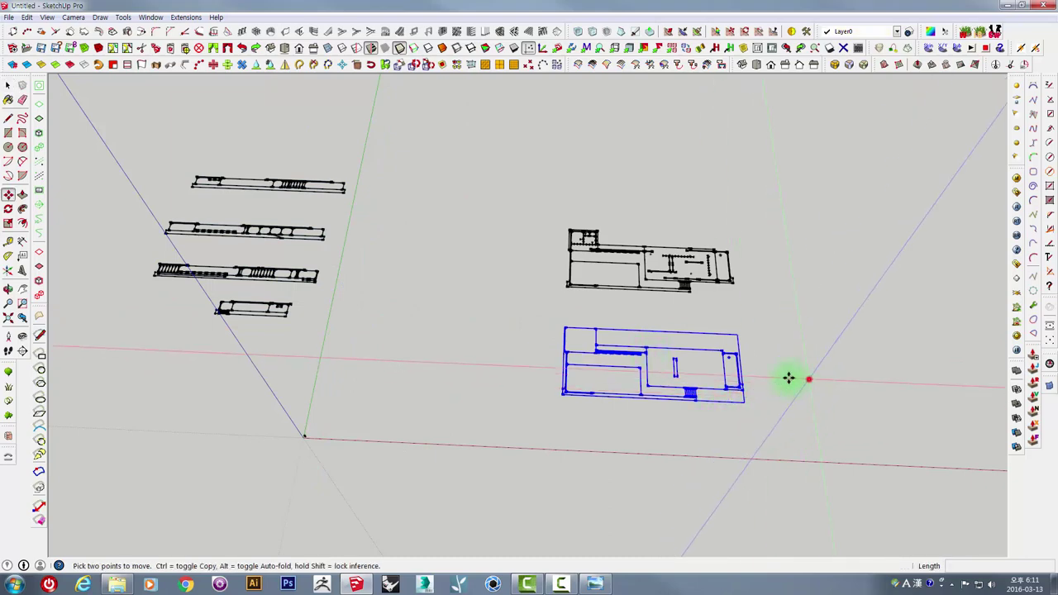
click(791, 378)
click(582, 294)
key(space)
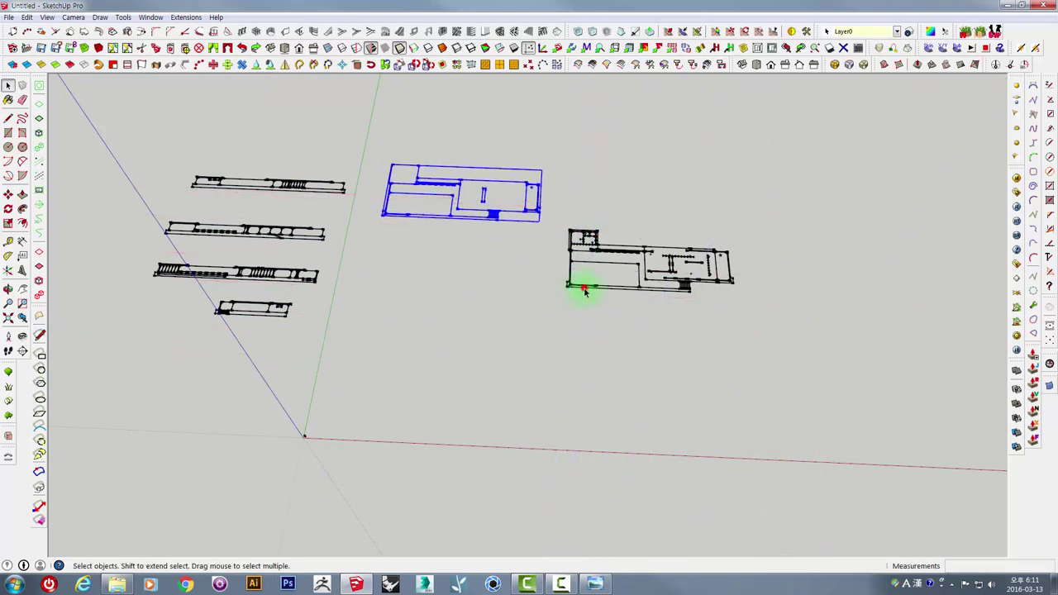
Step: Start moving the upper floor plan from its lower-left corner
click(578, 288)
scroll(567, 298, up, 2)
scroll(564, 298, up, 1)
scroll(579, 306, up, 1)
key(m)
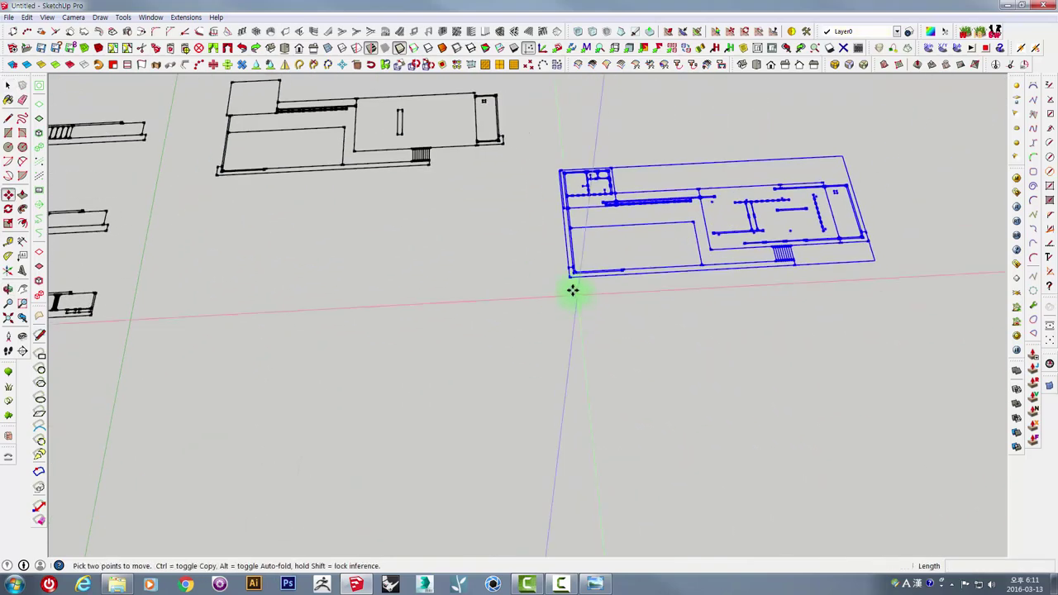
click(571, 277)
scroll(385, 378, down, 3)
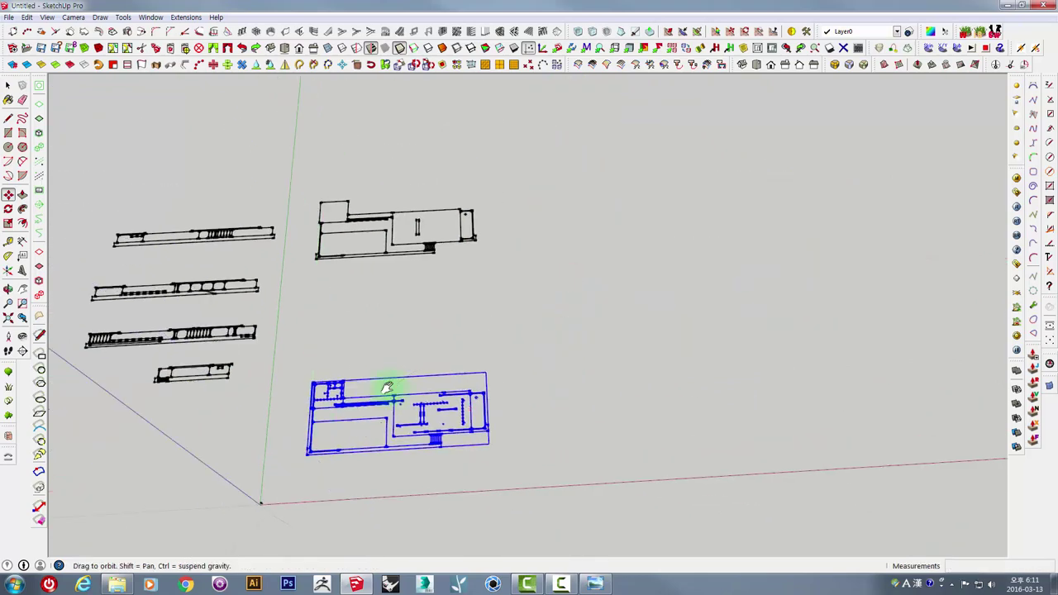
scroll(567, 326, up, 2)
scroll(574, 307, up, 2)
scroll(583, 317, up, 3)
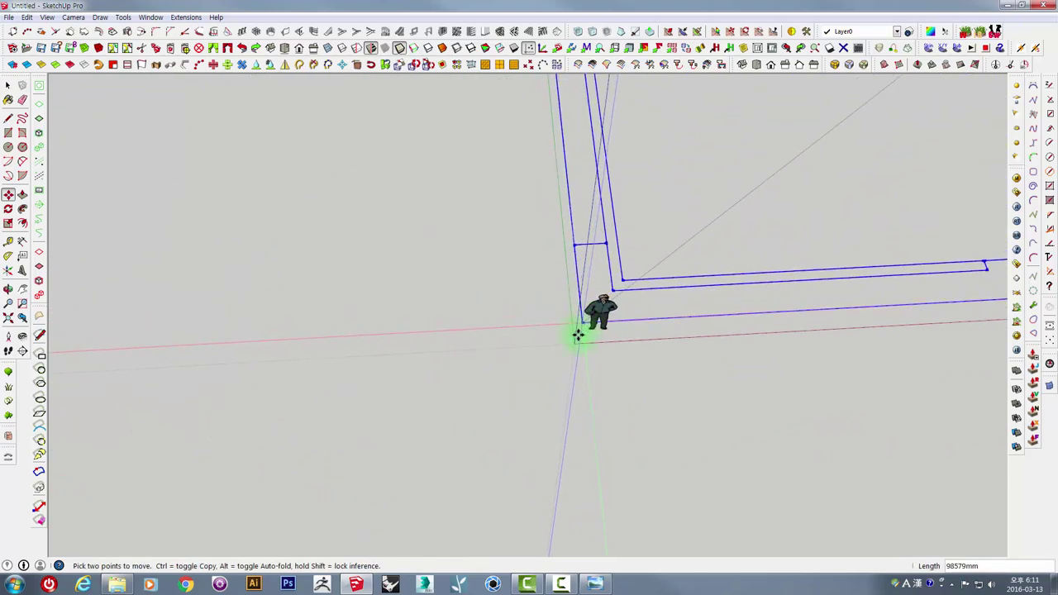
Step: Drop the upper plan's lower-left corner onto the model origin
click(573, 342)
mouse_move(626, 373)
middle_down()
mouse_move(535, 455)
mouse_move(493, 350)
mouse_move(416, 301)
middle_up()
key(space)
drag(416, 300, 559, 425)
Step: Move the person figure away from the plan corner
mouse_move(559, 425)
middle_down()
mouse_move(564, 433)
mouse_move(600, 397)
middle_up()
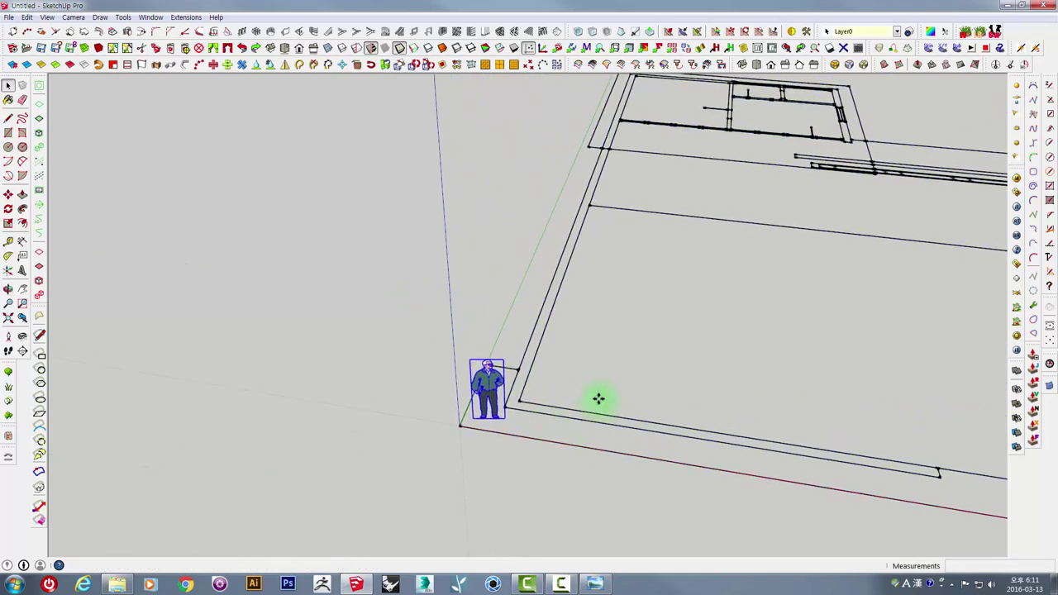
key(m)
click(626, 387)
click(472, 276)
middle_drag(516, 322, 437, 461)
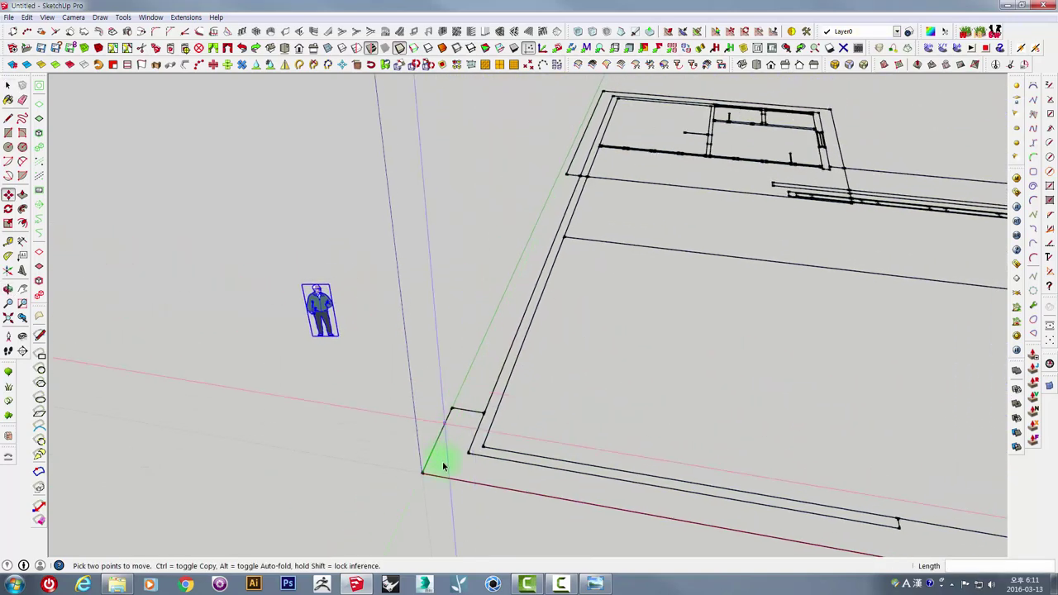
key(space)
Step: Zoom out to show the whole plan and elevations, then select the floor plan group
scroll(421, 472, up, 3)
scroll(421, 469, up, 3)
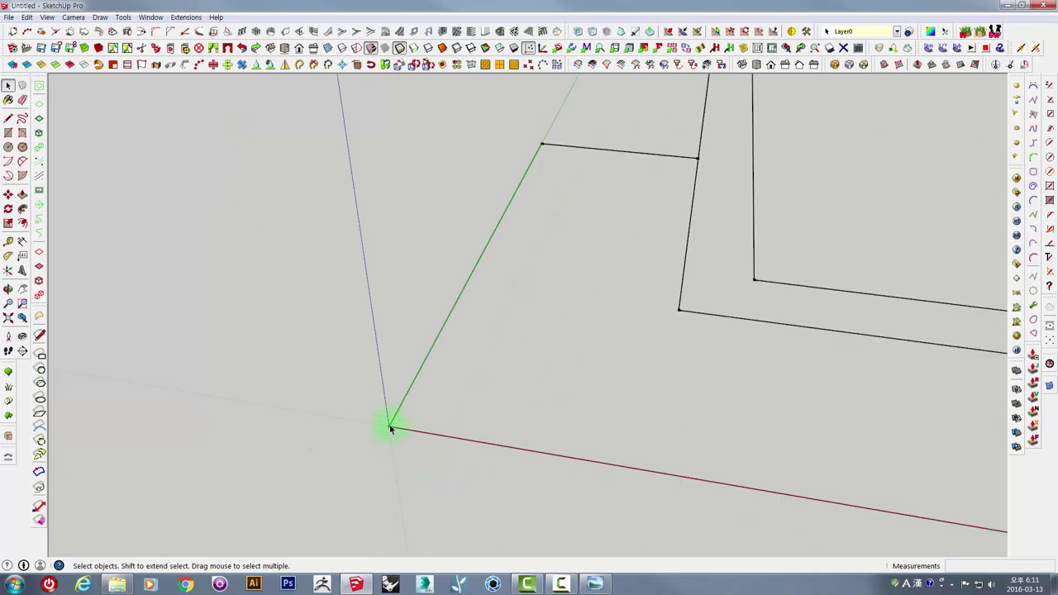
scroll(392, 426, down, 3)
middle_drag(409, 399, 479, 371)
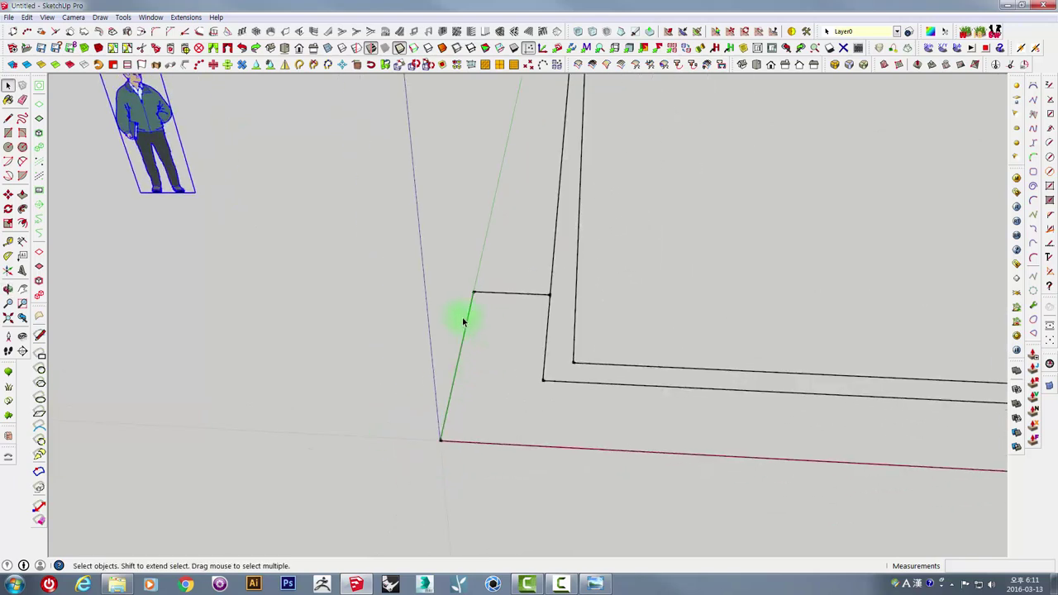
scroll(571, 330, down, 2)
scroll(567, 339, down, 2)
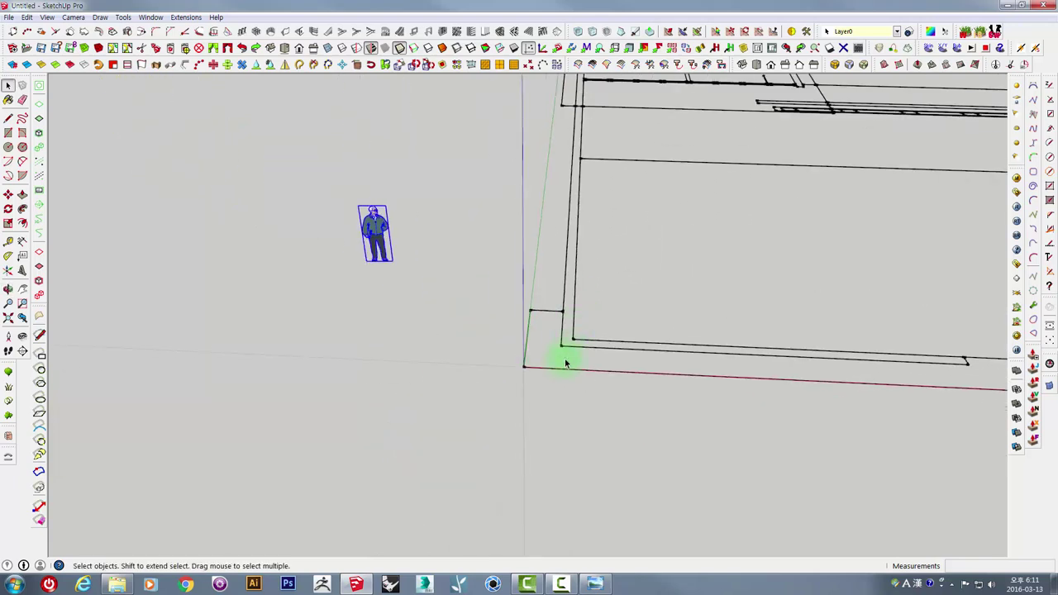
scroll(579, 339, down, 2)
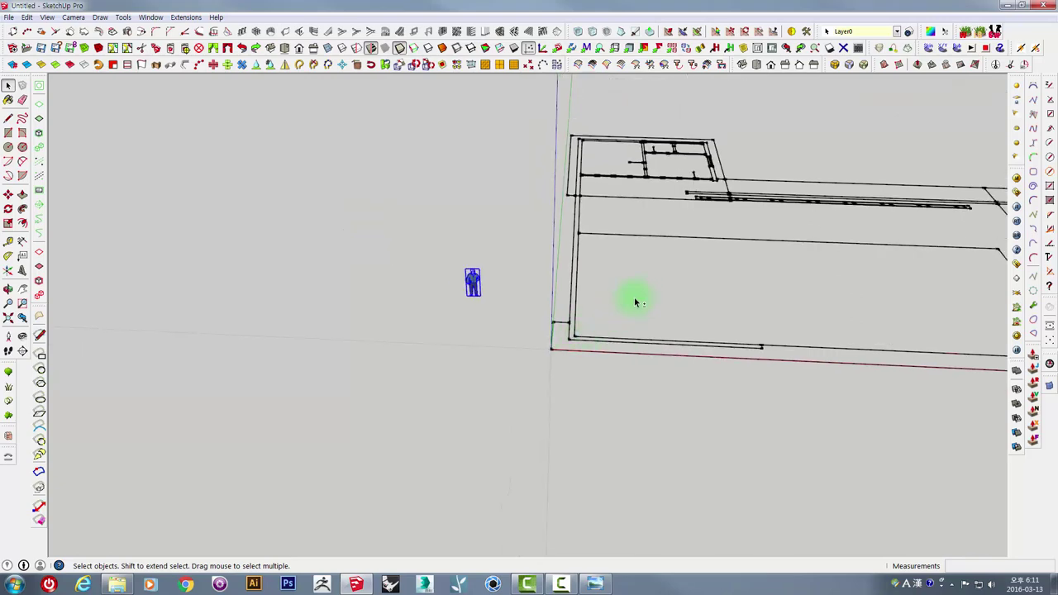
mouse_move(652, 289)
middle_down()
mouse_move(615, 372)
mouse_move(609, 349)
mouse_move(637, 420)
mouse_move(698, 374)
mouse_move(677, 373)
mouse_move(643, 327)
mouse_move(647, 337)
mouse_move(632, 333)
middle_up()
scroll(615, 372, down, 3)
scroll(698, 374, up, 3)
click(646, 331)
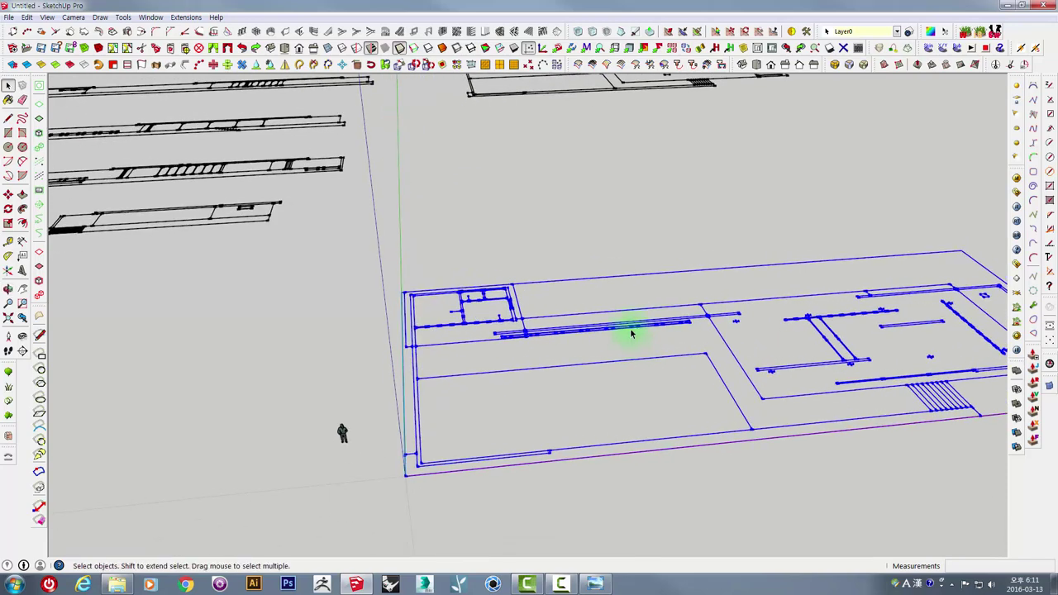
Step: Lock the floor plan group
right_click(633, 331)
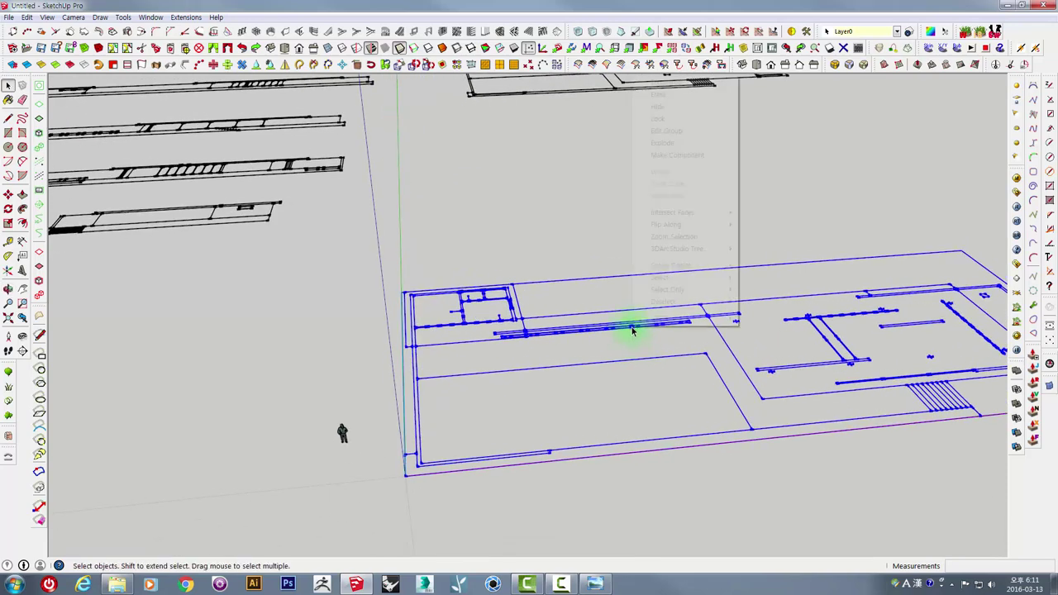
click(658, 121)
middle_drag(668, 469, 571, 293)
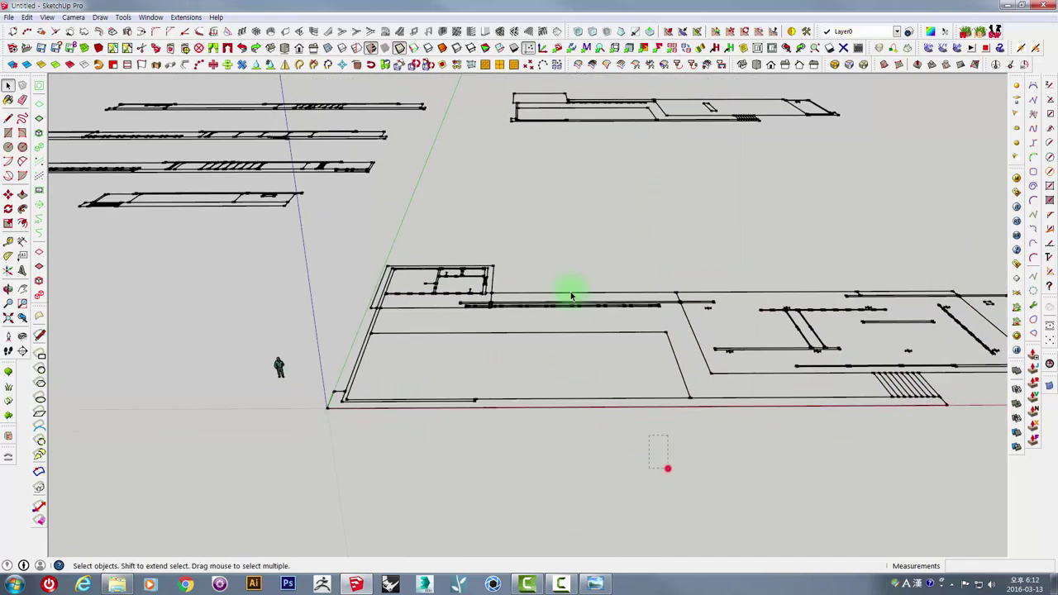
click(535, 235)
Step: Move the long elevation drawing further to the right
middle_drag(535, 234, 259, 268)
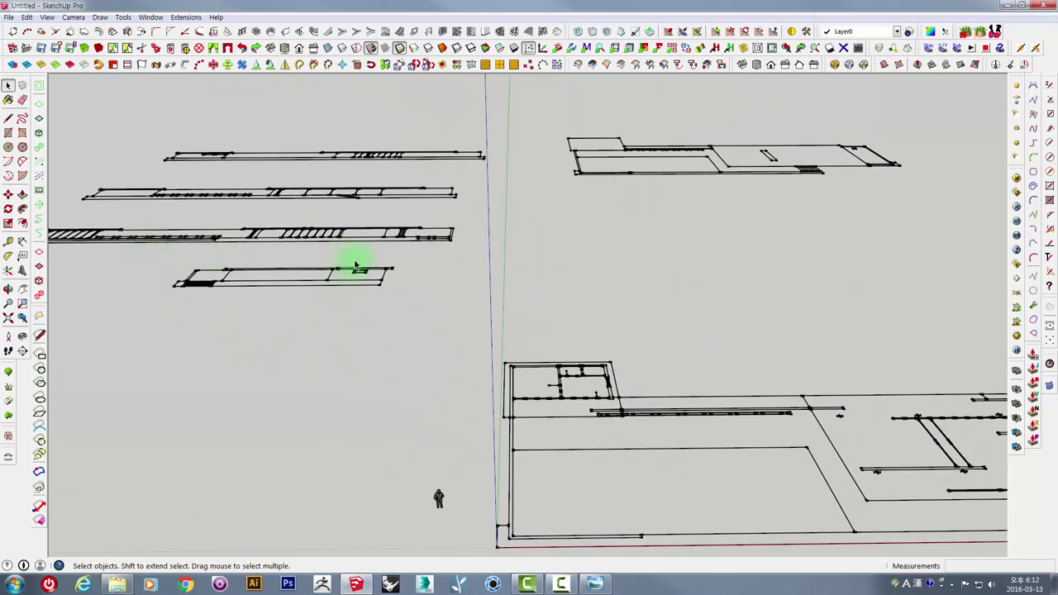
click(631, 176)
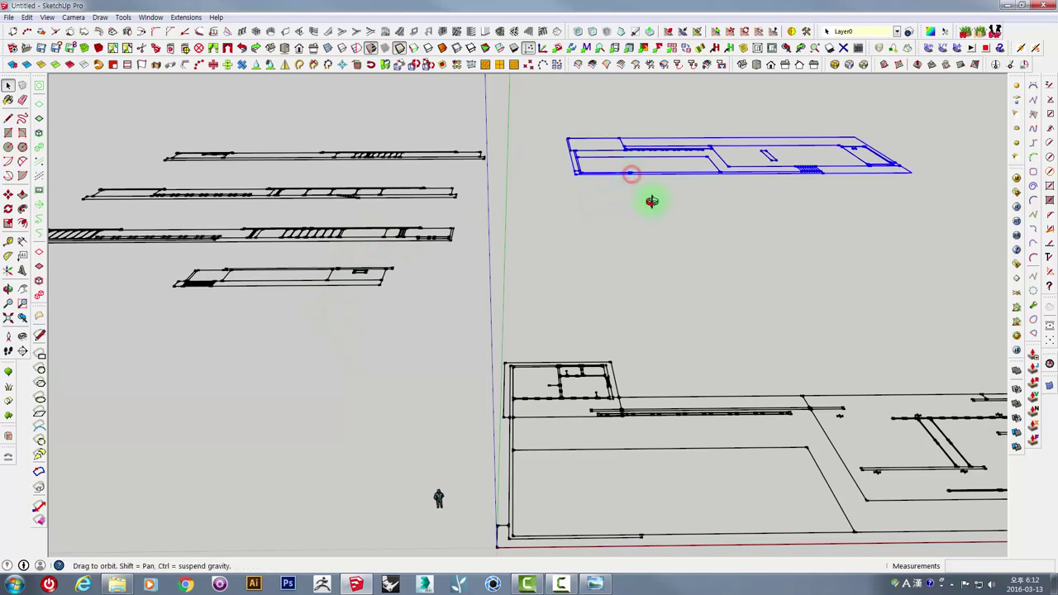
mouse_move(653, 203)
middle_down()
mouse_move(638, 296)
mouse_move(426, 268)
middle_up()
click(426, 261)
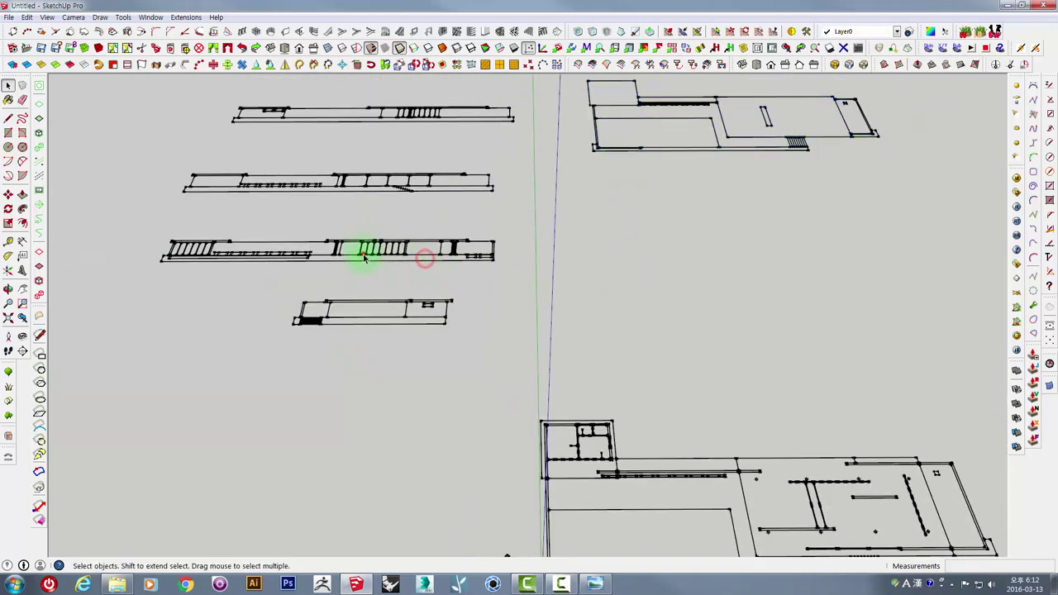
click(363, 256)
key(m)
click(437, 276)
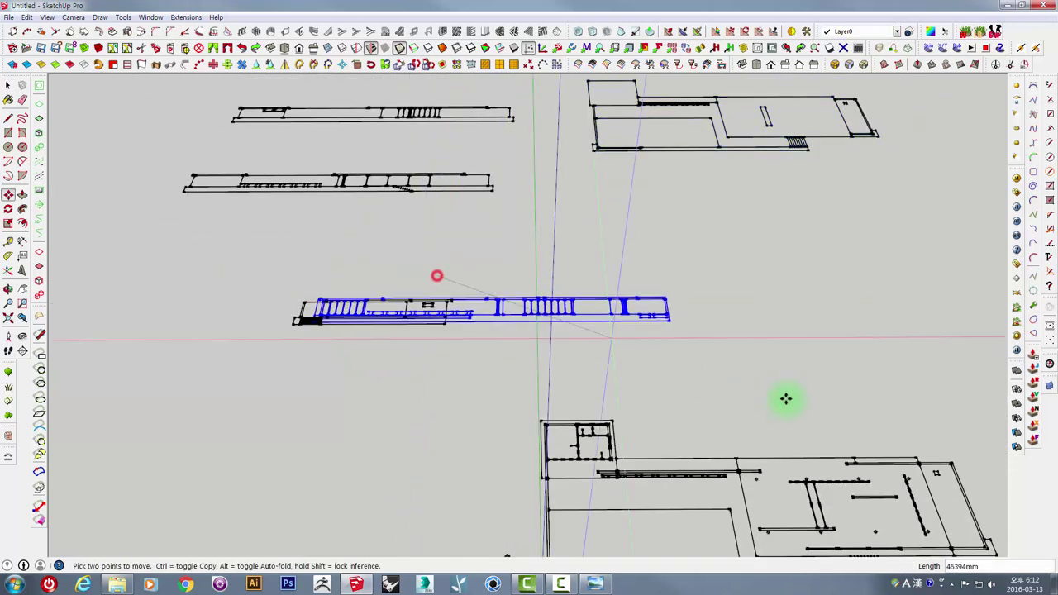
click(913, 384)
key(space)
Step: Move another elevation down in front of the floor plan's front edge
middle_drag(560, 298, 422, 225)
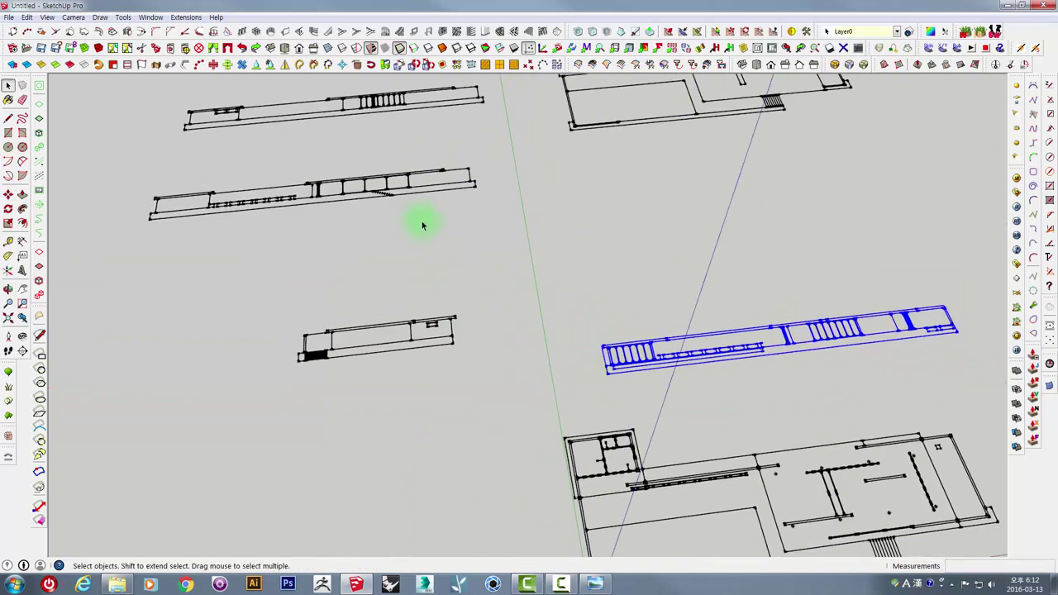
click(415, 196)
key(m)
click(302, 239)
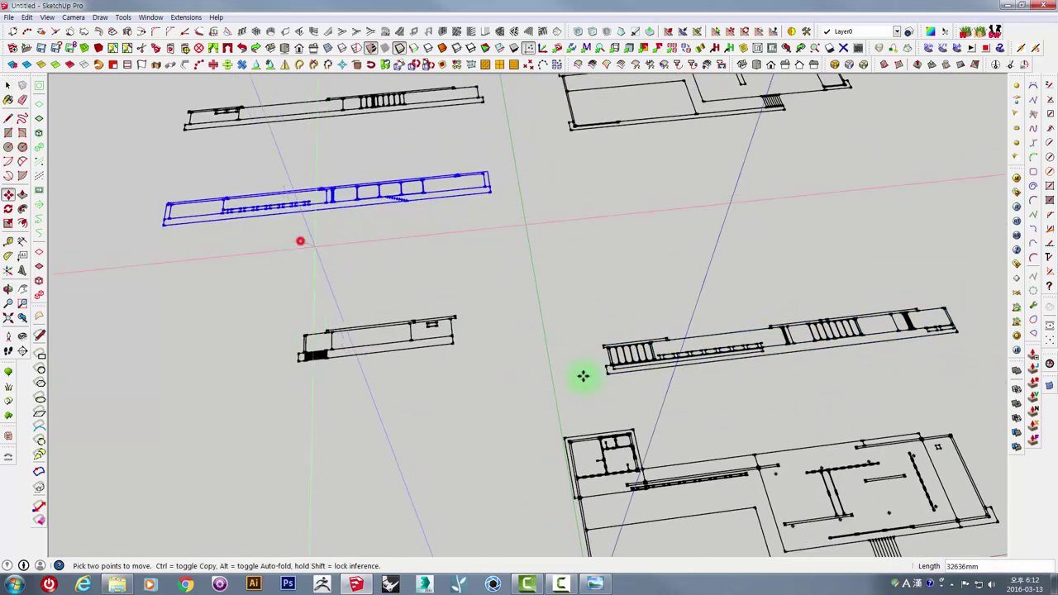
middle_drag(585, 373, 659, 415)
click(694, 467)
scroll(475, 359, up, 3)
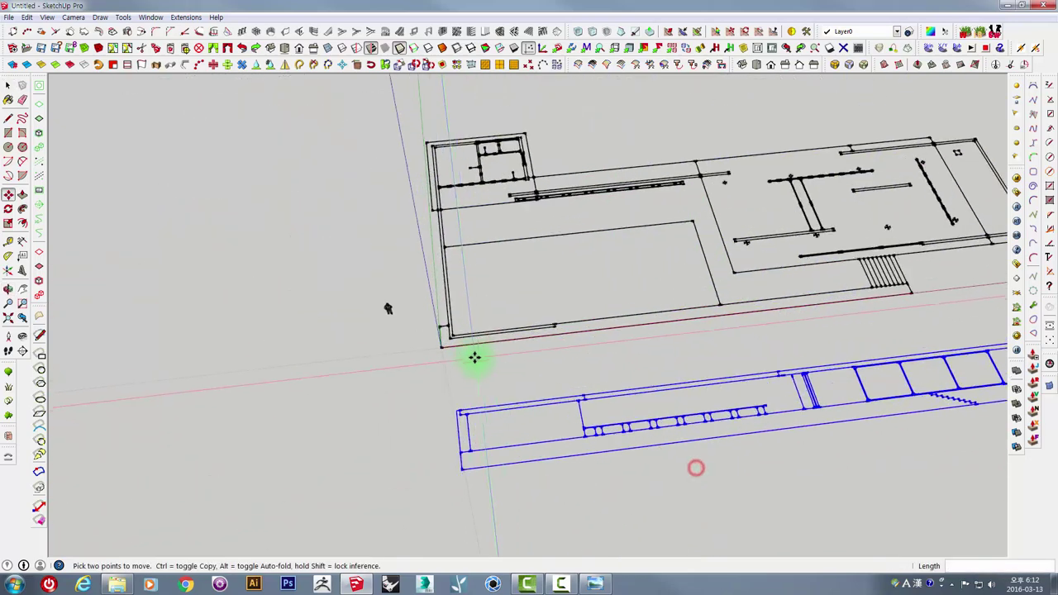
mouse_move(474, 359)
middle_down()
mouse_move(468, 414)
mouse_move(438, 428)
middle_up()
scroll(468, 413, up, 2)
key(space)
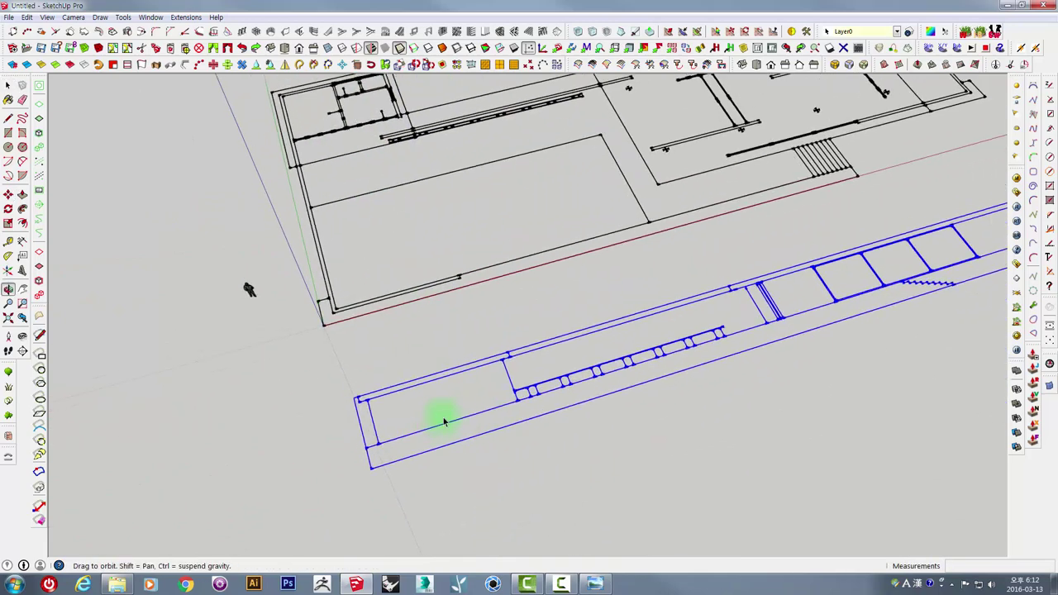
Step: Rotate the elevation 90 degrees about its near end so it stands upright
key(q)
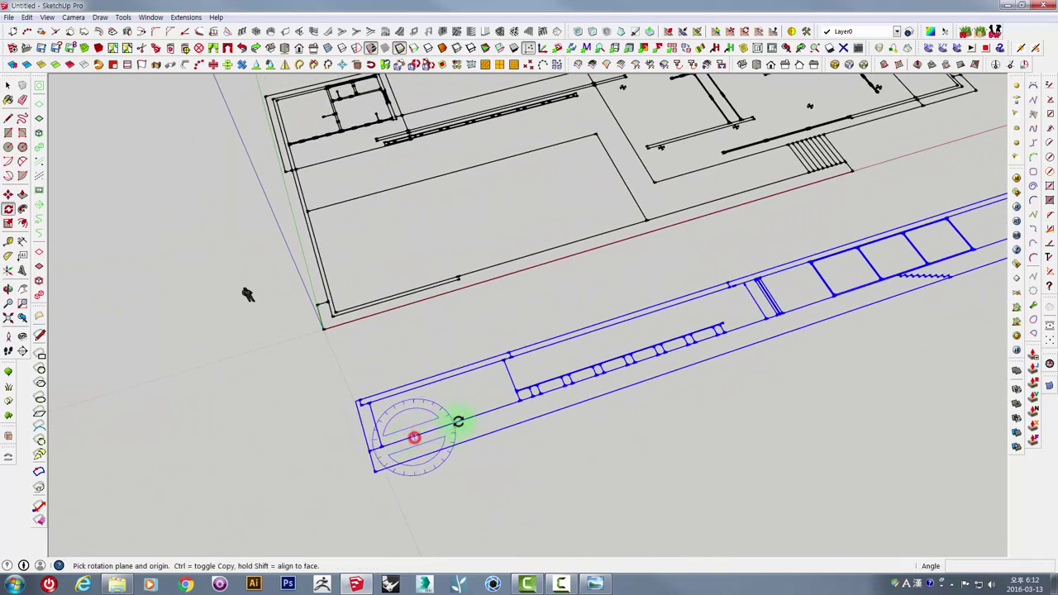
middle_drag(472, 416, 643, 416)
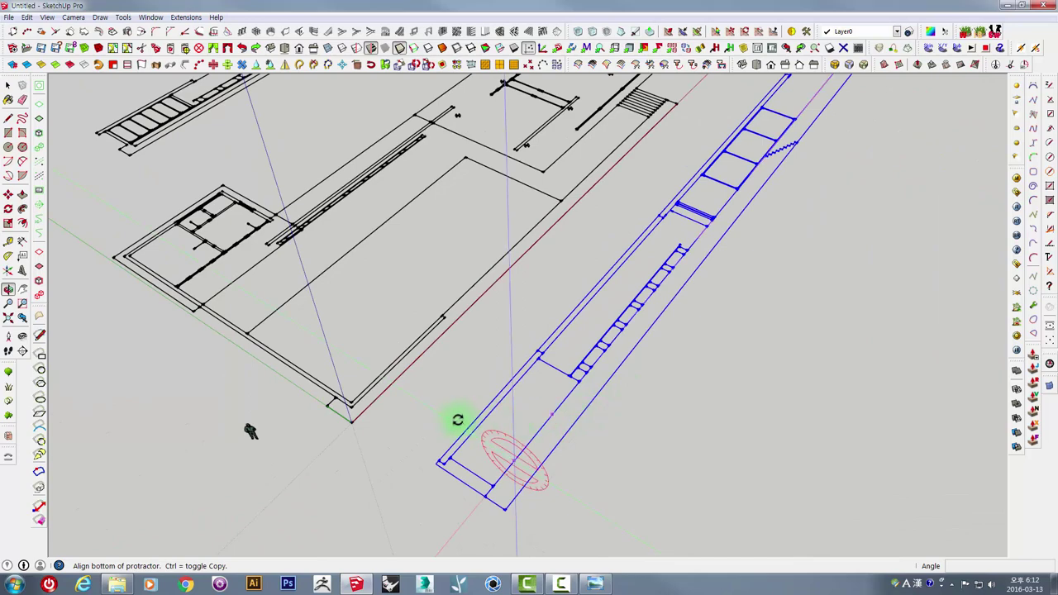
click(457, 421)
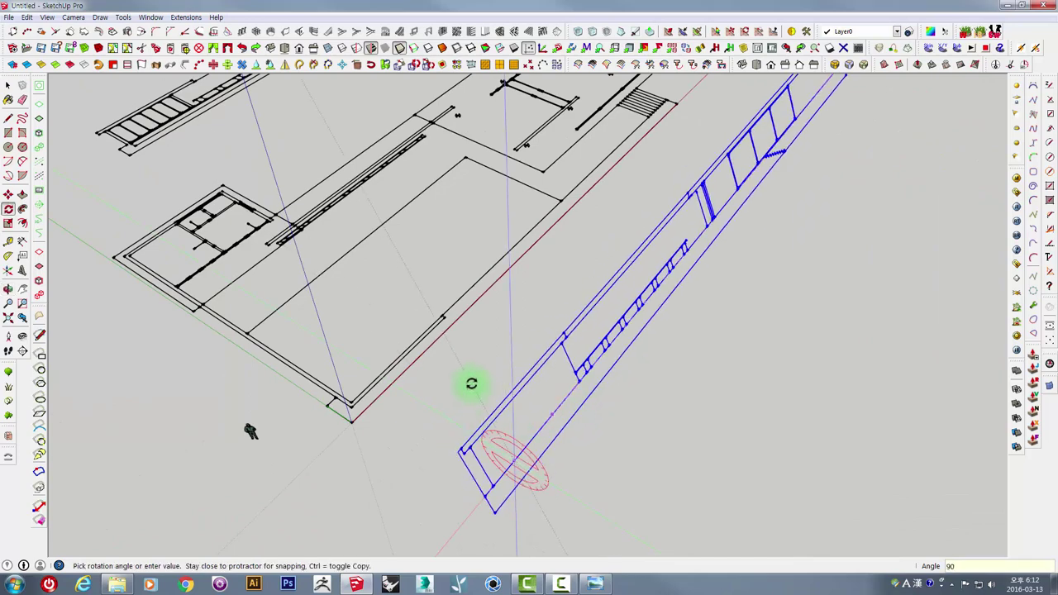
click(471, 384)
mouse_move(472, 377)
middle_down()
mouse_move(385, 394)
mouse_move(386, 408)
middle_up()
key(space)
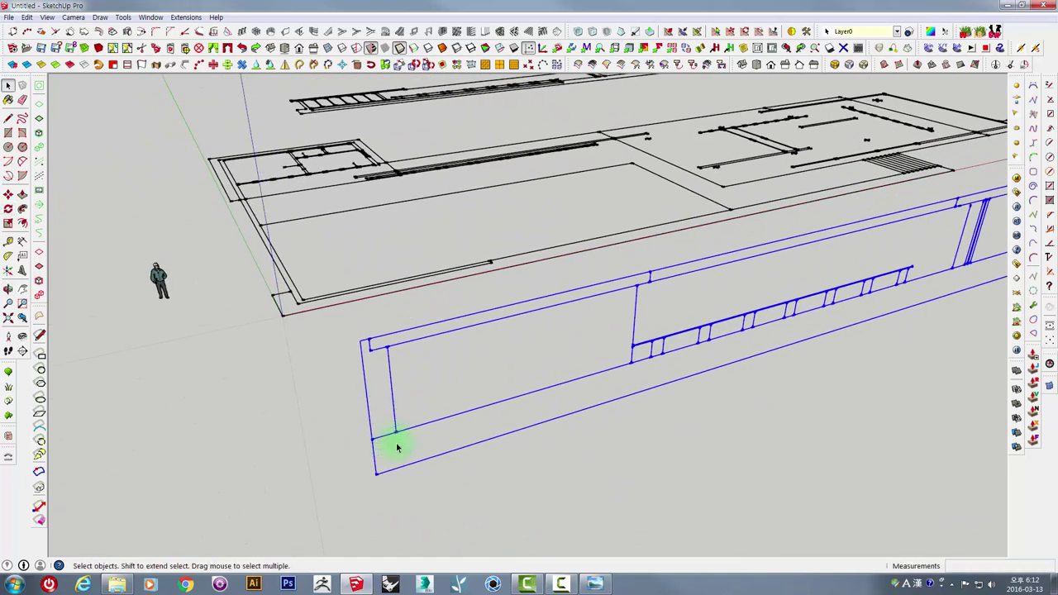
Step: Move the upright elevation onto the plan's front edge and lock it
key(m)
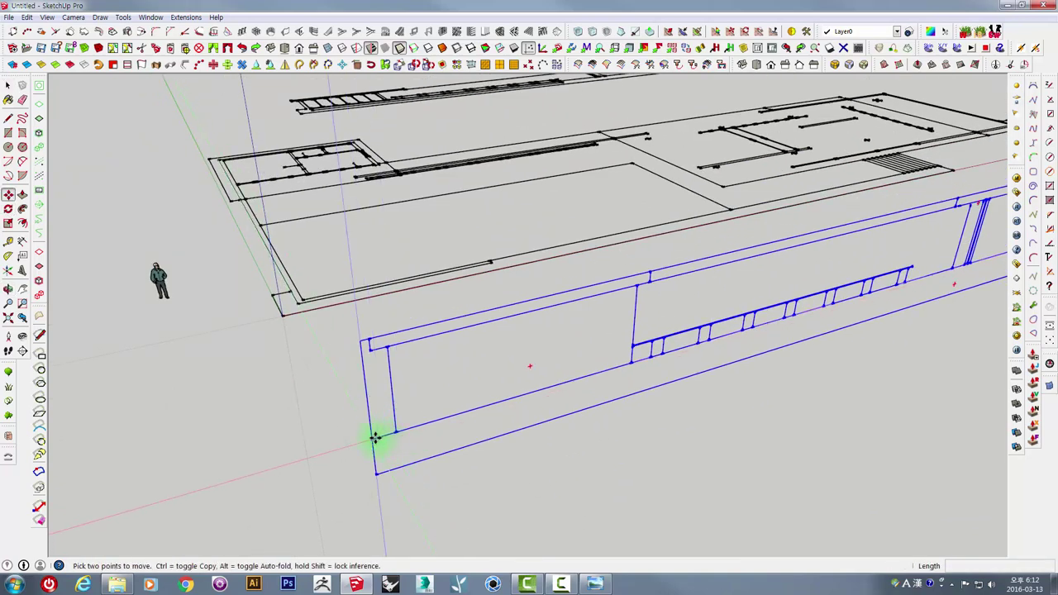
click(374, 438)
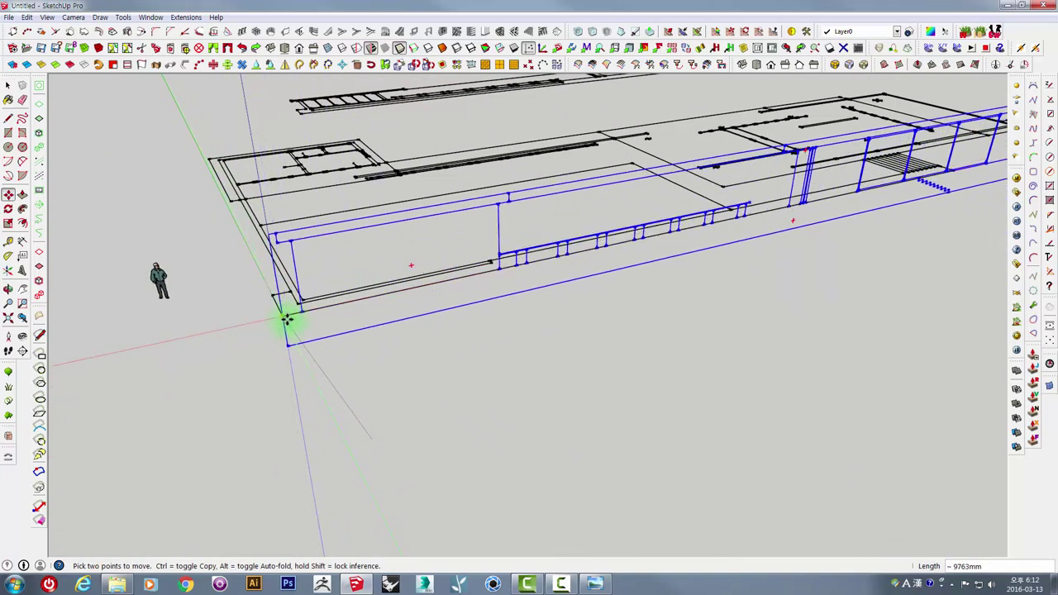
mouse_move(286, 318)
middle_down()
mouse_move(536, 484)
mouse_move(475, 421)
mouse_move(477, 401)
mouse_move(559, 375)
mouse_move(673, 421)
mouse_move(730, 399)
mouse_move(831, 424)
mouse_move(808, 482)
mouse_move(860, 377)
mouse_move(692, 359)
mouse_move(570, 321)
mouse_move(623, 369)
middle_up()
key(space)
right_click(649, 366)
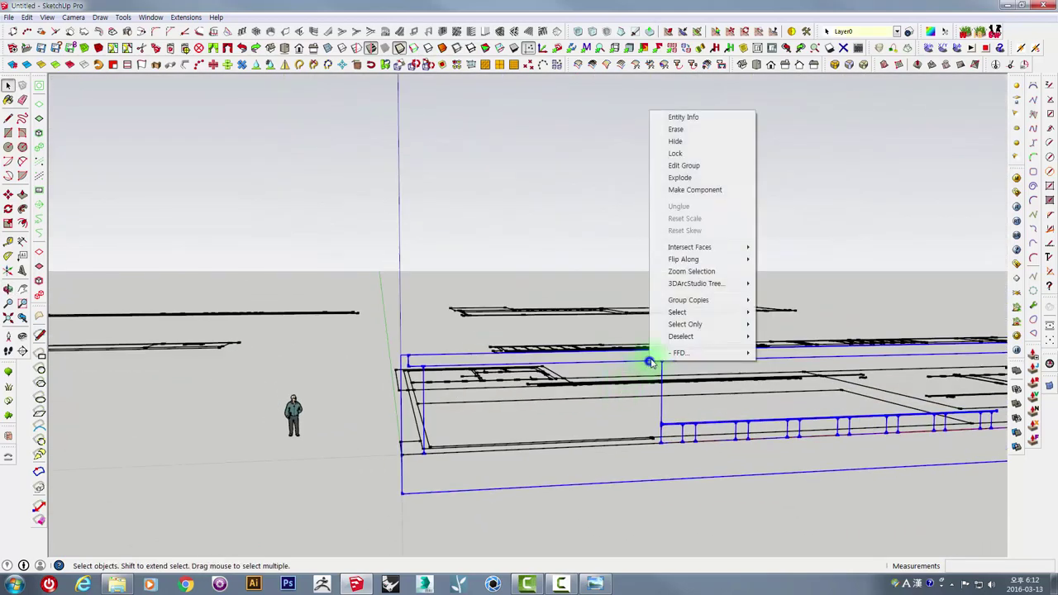
click(687, 154)
mouse_move(661, 388)
middle_down()
mouse_move(663, 407)
mouse_move(642, 362)
mouse_move(638, 436)
middle_up()
Step: Rotate the railing elevation on a vertical plane so it stands upright
click(642, 363)
scroll(649, 441, up, 3)
key(q)
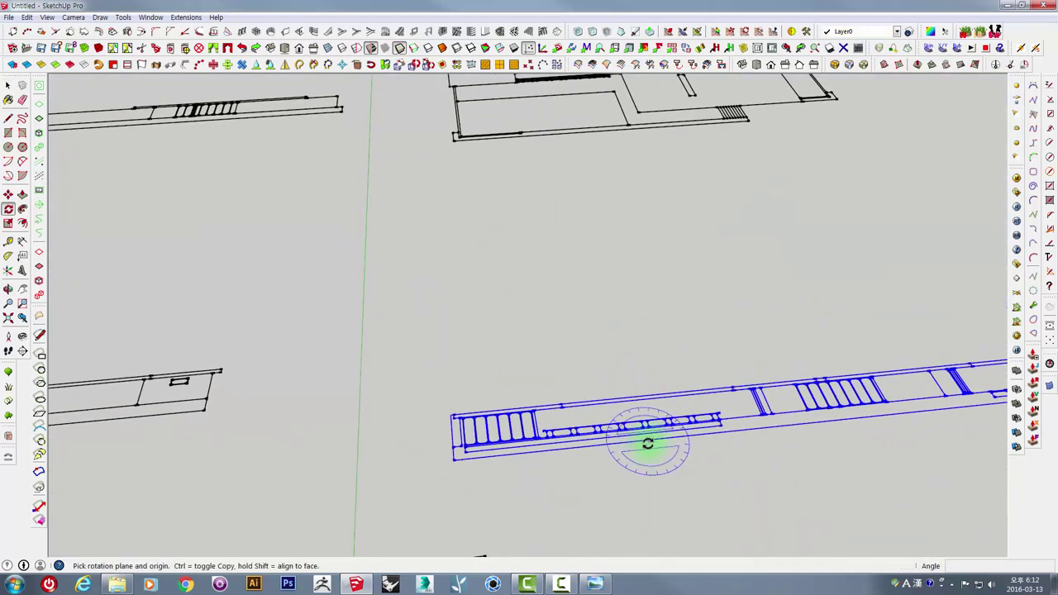
drag(648, 444, 687, 441)
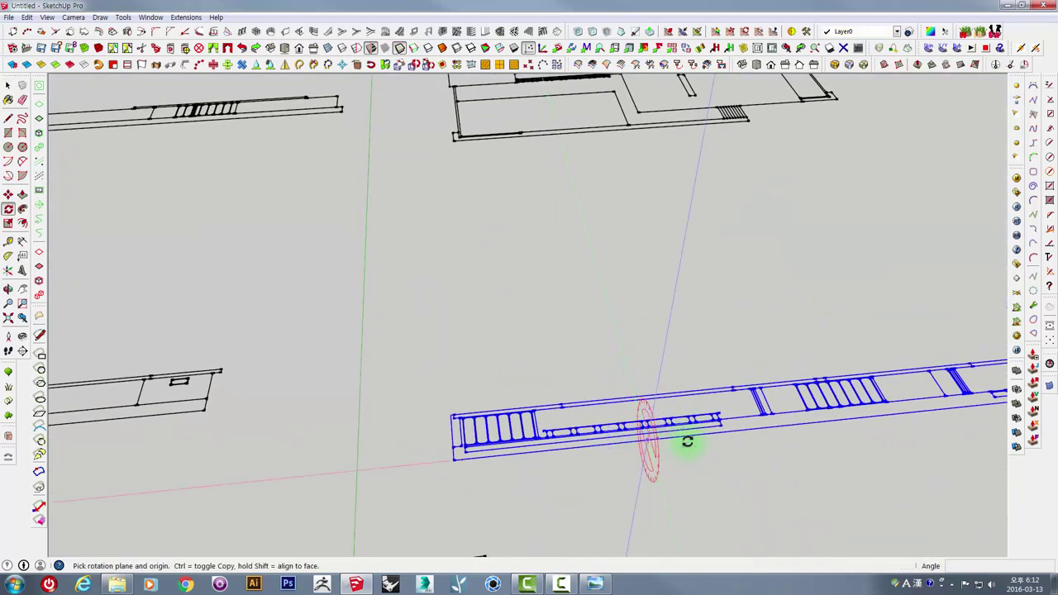
click(596, 322)
click(629, 285)
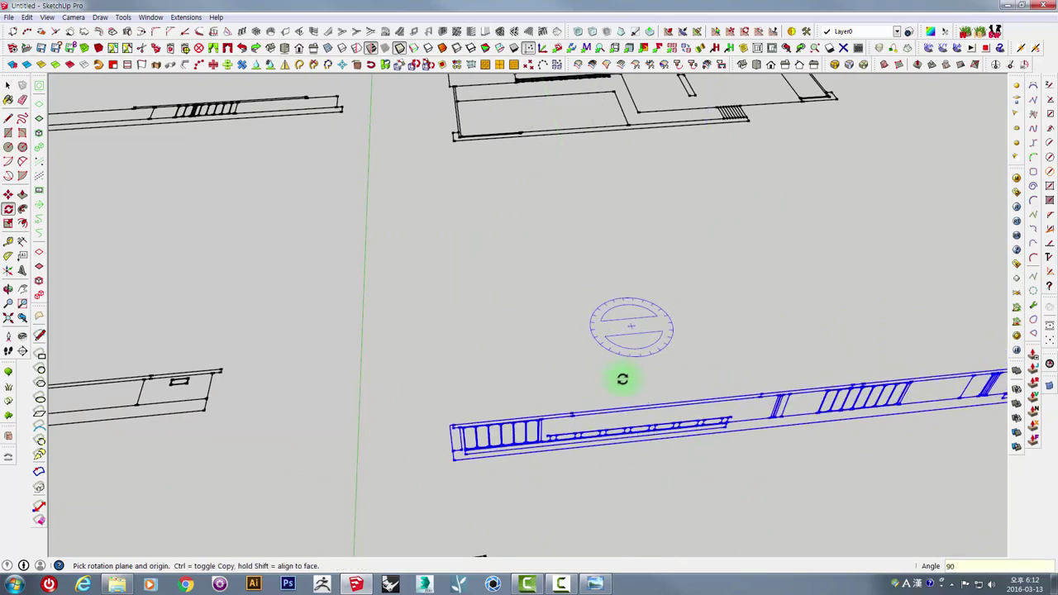
mouse_move(621, 378)
middle_down()
mouse_move(654, 253)
mouse_move(515, 338)
mouse_move(493, 301)
middle_up()
key(space)
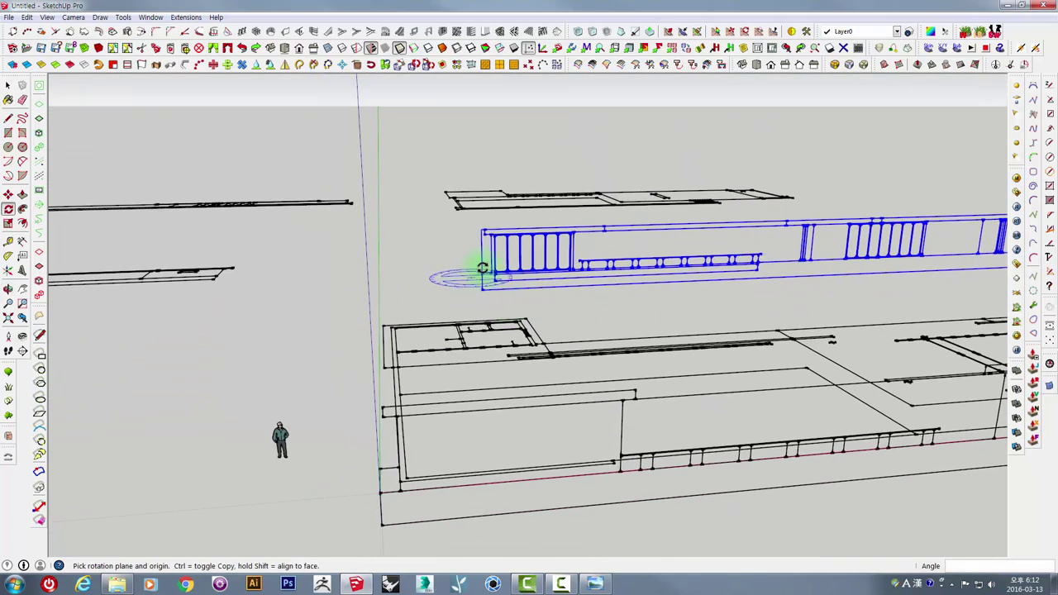
Step: Move the upright railing elevation onto the floor plan's front corner beside the long elevation
scroll(493, 301, up, 2)
scroll(490, 283, up, 2)
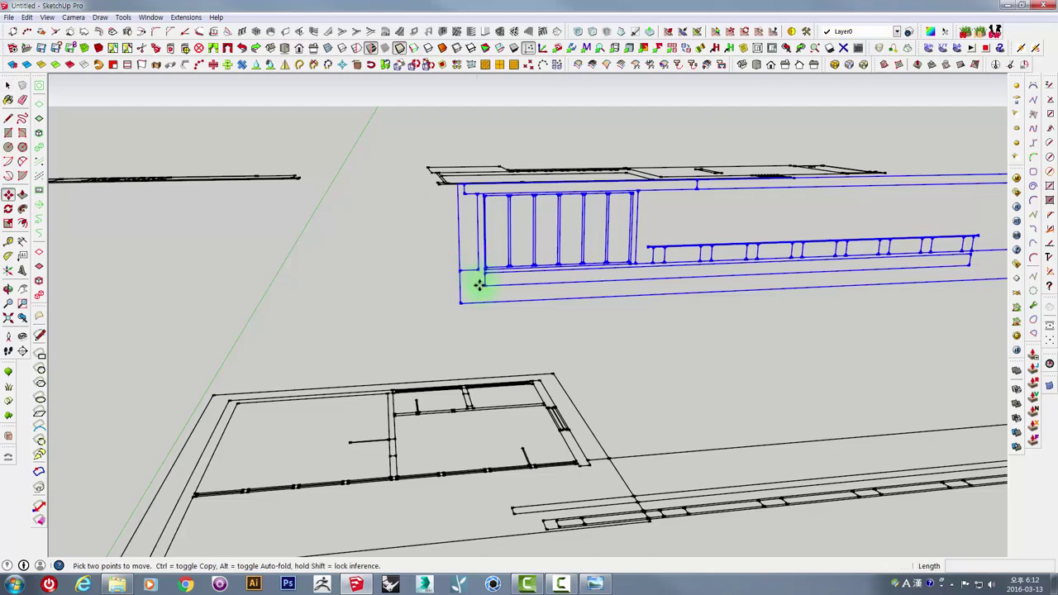
click(478, 272)
middle_drag(478, 273, 536, 350)
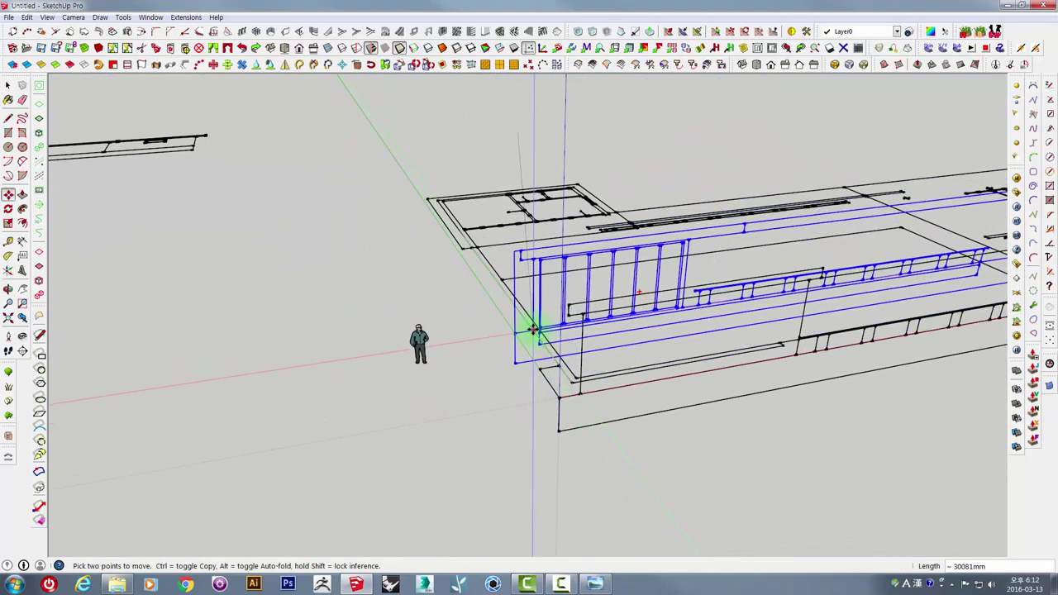
mouse_move(531, 326)
middle_down()
mouse_move(639, 425)
mouse_move(693, 432)
mouse_move(677, 471)
middle_up()
click(680, 475)
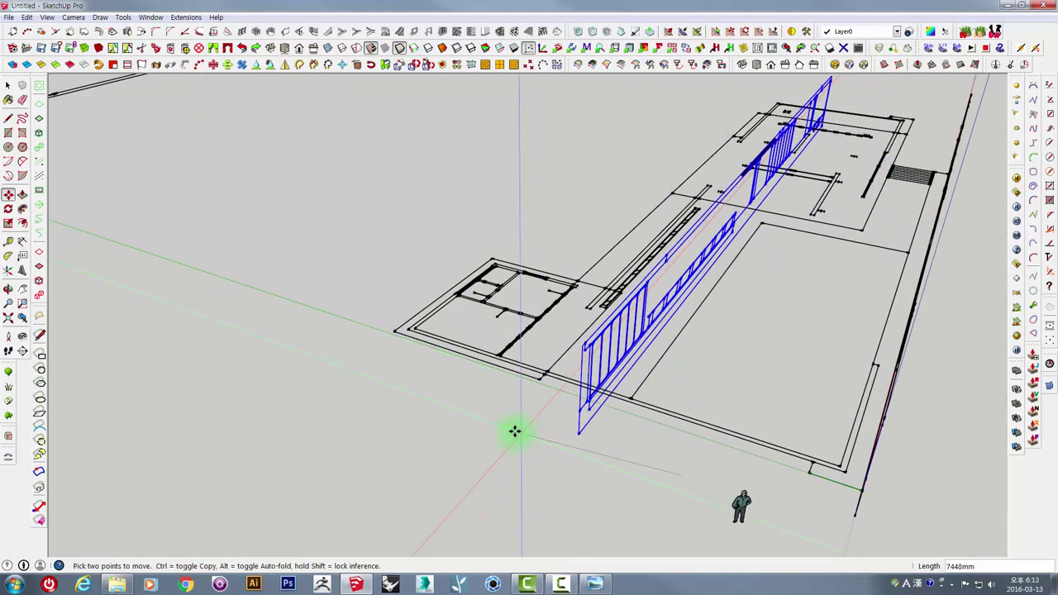
mouse_move(637, 429)
middle_down()
mouse_move(427, 371)
mouse_move(503, 416)
mouse_move(742, 435)
mouse_move(507, 406)
mouse_move(430, 420)
middle_up()
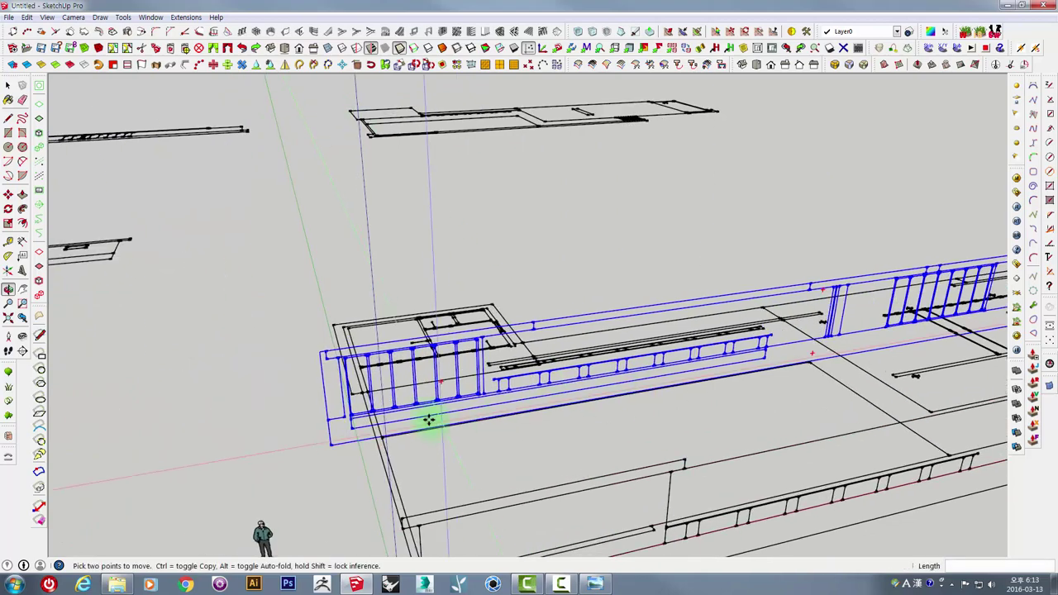
scroll(341, 423, up, 3)
scroll(226, 411, down, 2)
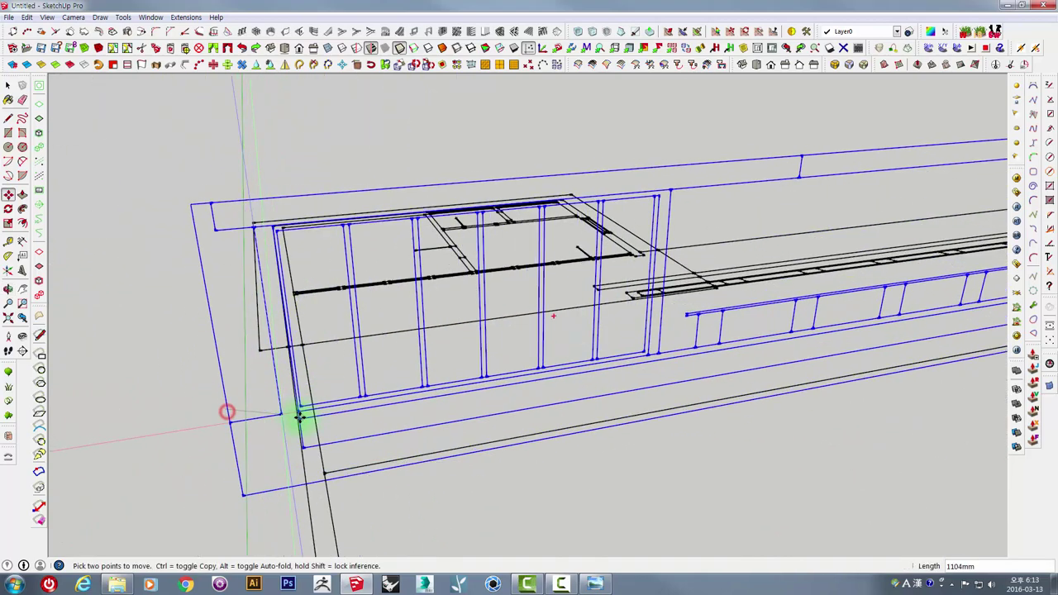
mouse_move(295, 419)
middle_down()
mouse_move(354, 333)
mouse_move(382, 361)
mouse_move(389, 405)
mouse_move(361, 410)
middle_up()
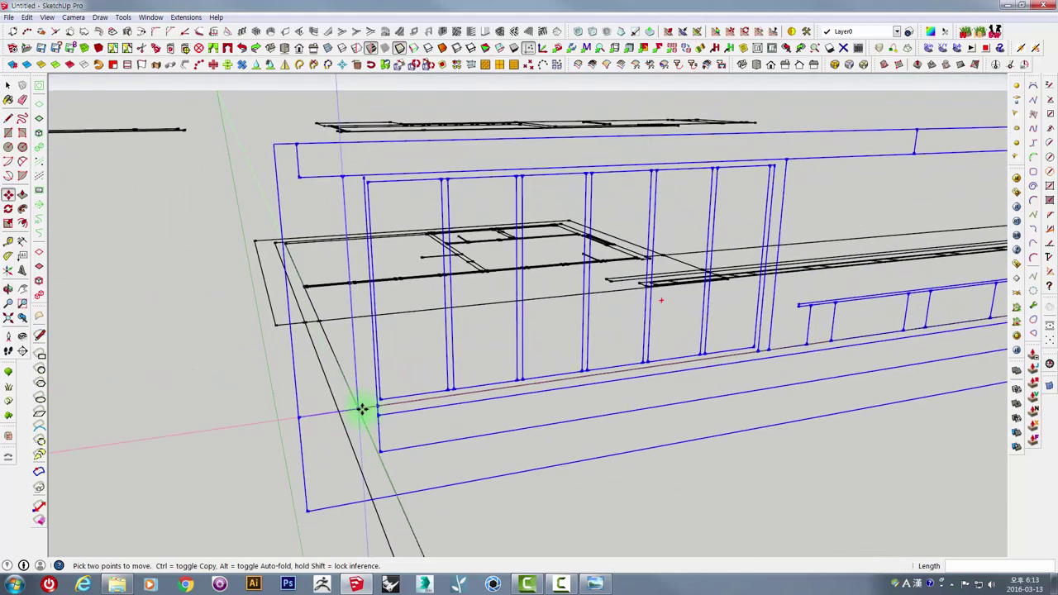
click(523, 488)
mouse_move(523, 488)
middle_down()
mouse_move(567, 441)
mouse_move(487, 465)
mouse_move(671, 489)
mouse_move(501, 432)
mouse_move(473, 440)
middle_up()
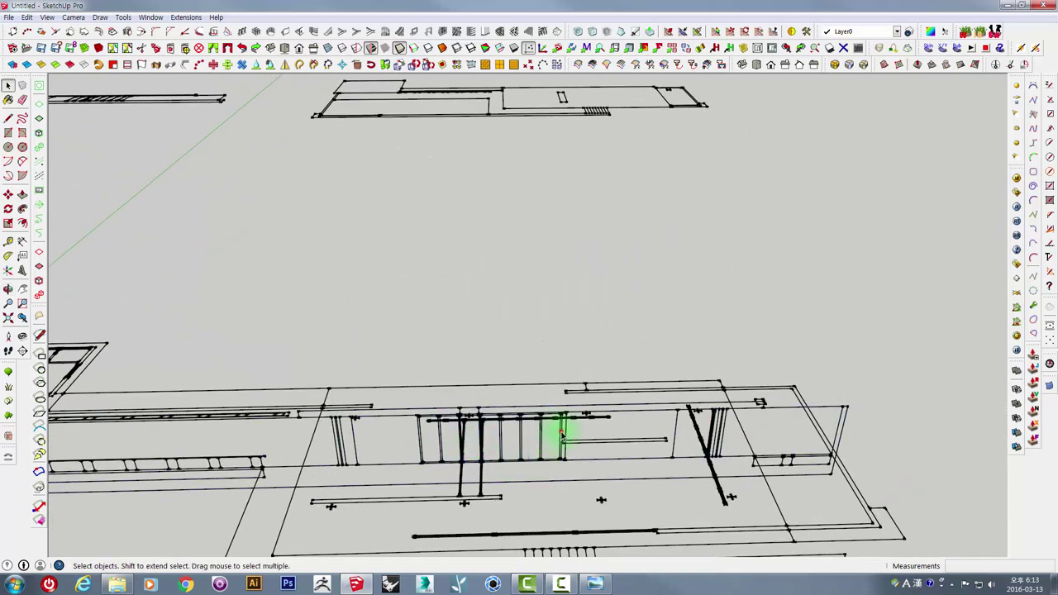
Step: Lock the railing elevation, then rotate the short end elevation upright
click(595, 223)
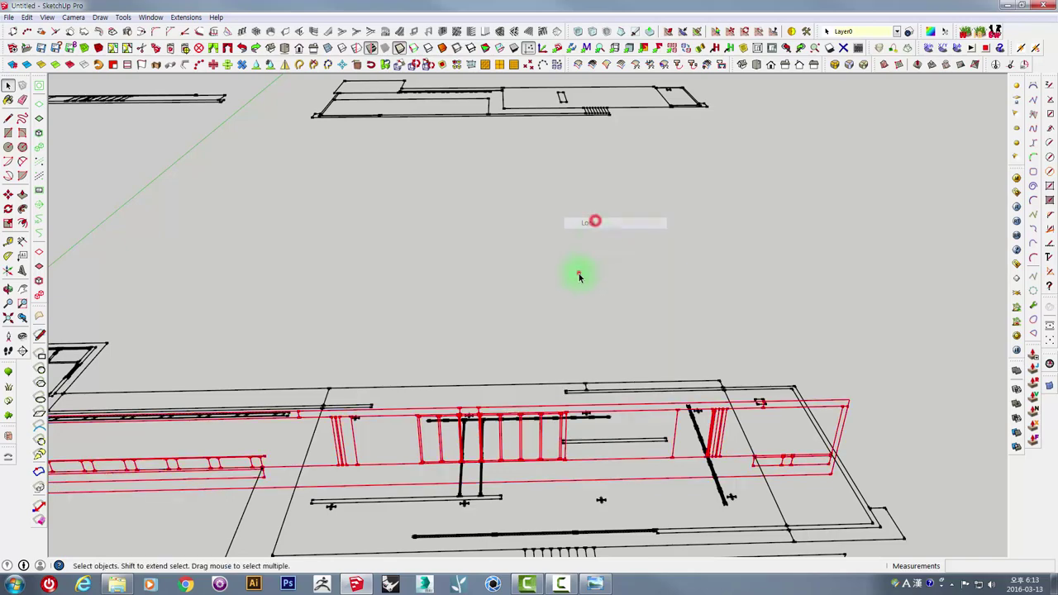
mouse_move(576, 273)
middle_down()
mouse_move(510, 414)
mouse_move(779, 381)
mouse_move(838, 307)
mouse_move(801, 409)
middle_up()
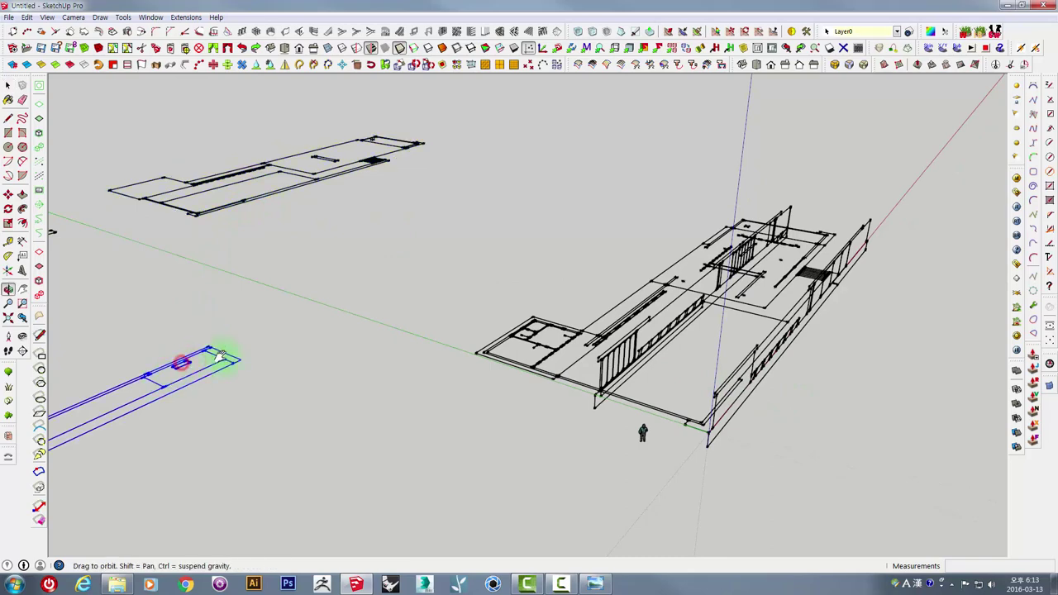
mouse_move(219, 355)
middle_down()
mouse_move(473, 303)
mouse_move(398, 413)
middle_up()
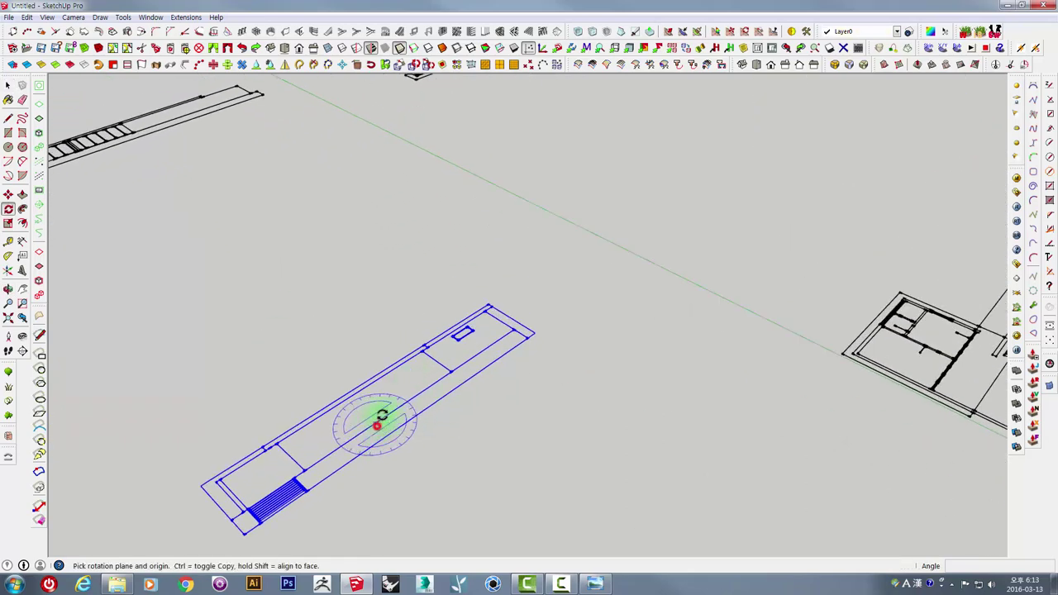
click(283, 364)
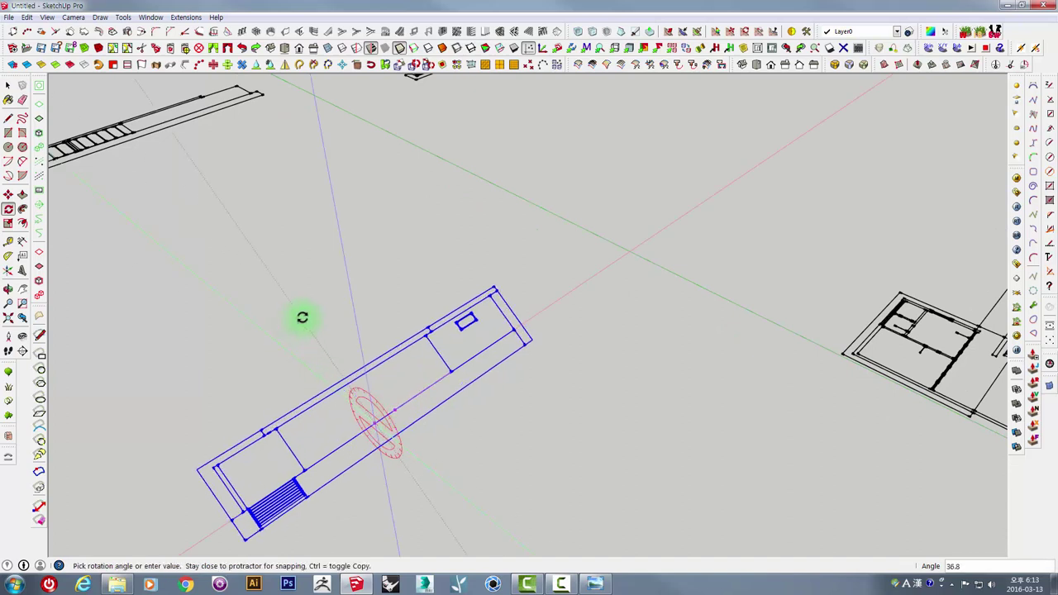
click(303, 317)
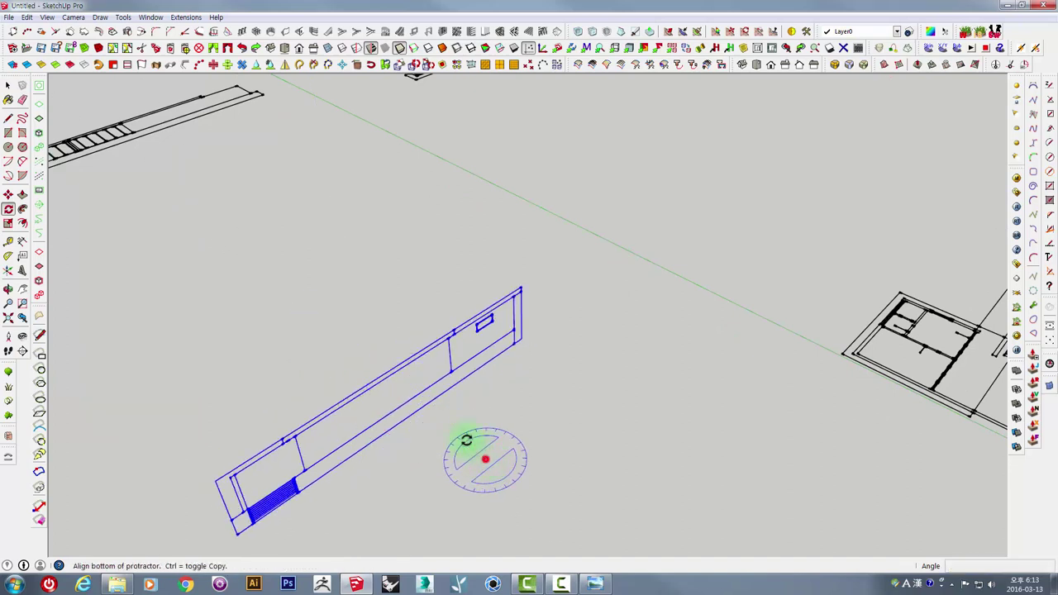
click(450, 432)
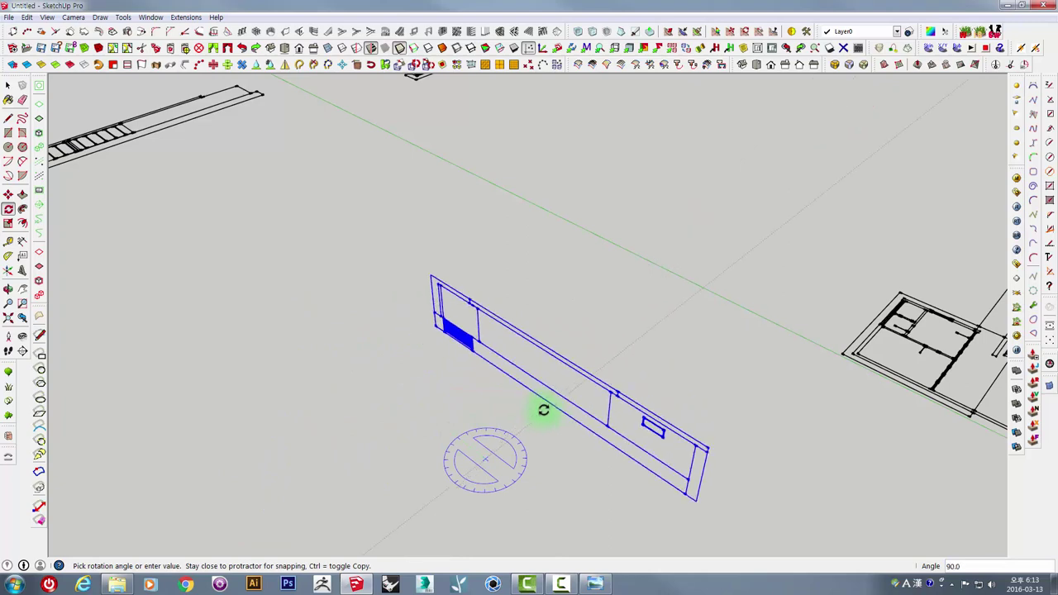
middle_drag(543, 410, 609, 448)
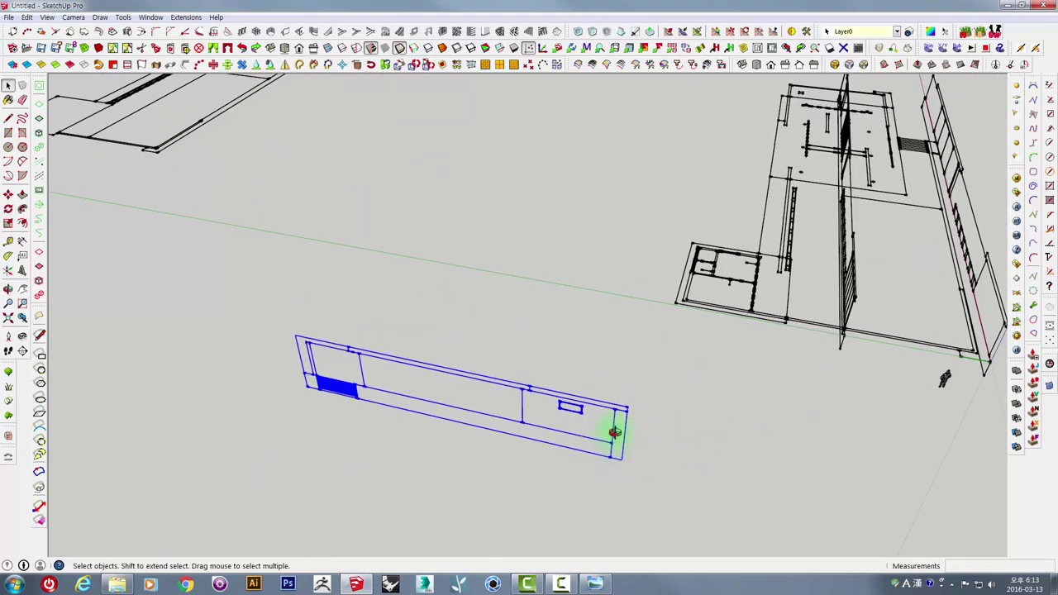
middle_drag(615, 432, 654, 360)
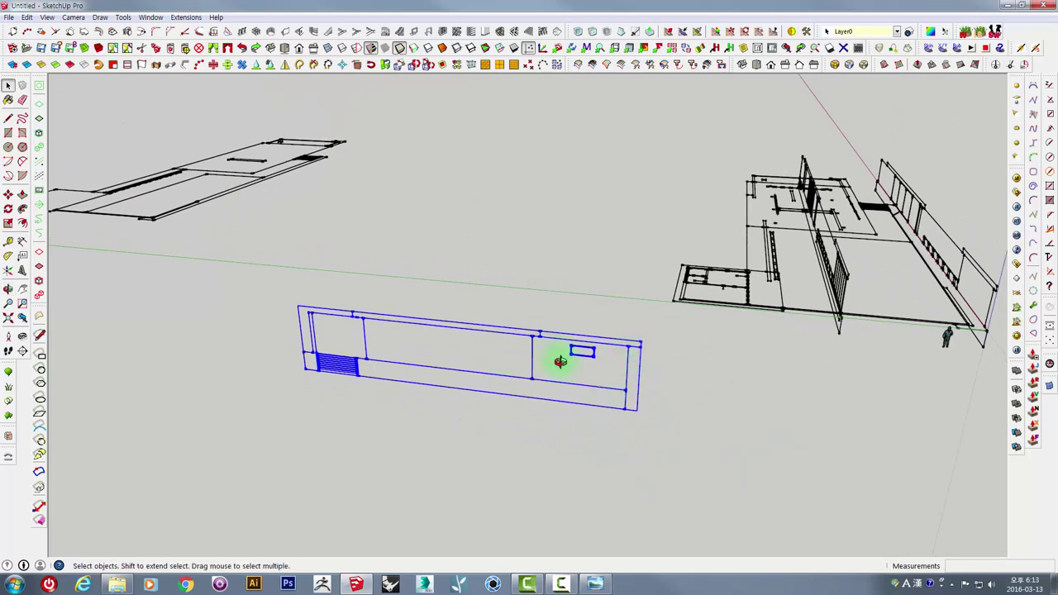
mouse_move(560, 361)
middle_down()
mouse_move(550, 433)
mouse_move(431, 448)
mouse_move(392, 468)
mouse_move(505, 426)
middle_up()
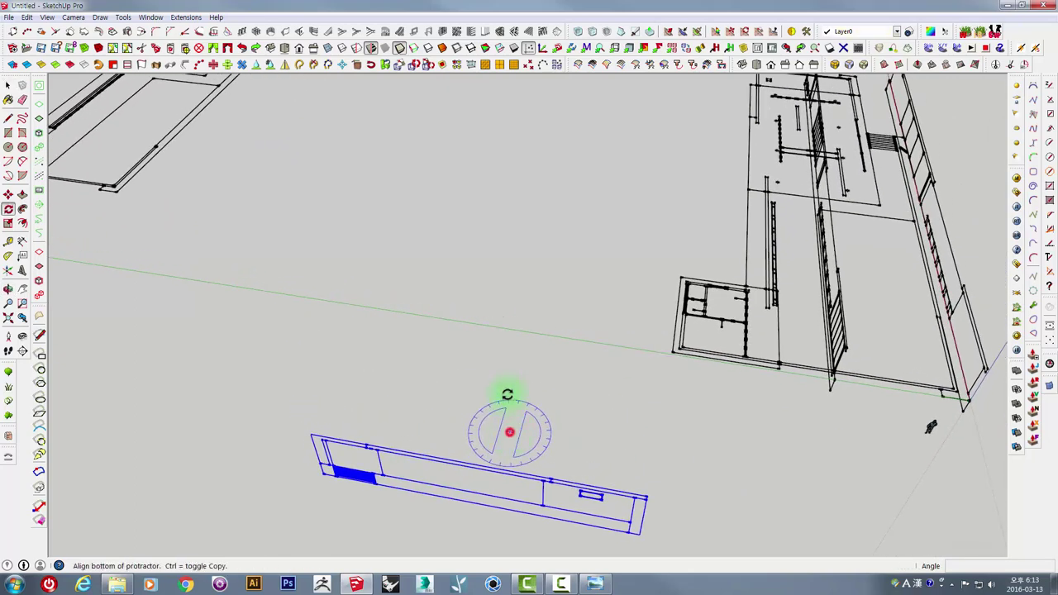
click(531, 382)
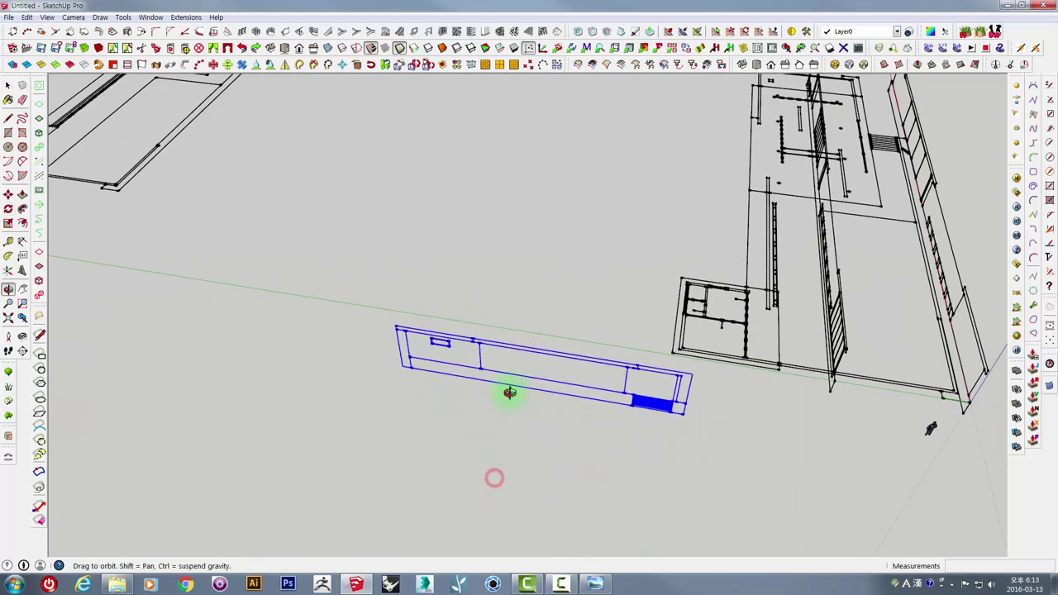
mouse_move(494, 478)
middle_down()
mouse_move(499, 373)
mouse_move(490, 393)
mouse_move(439, 371)
middle_up()
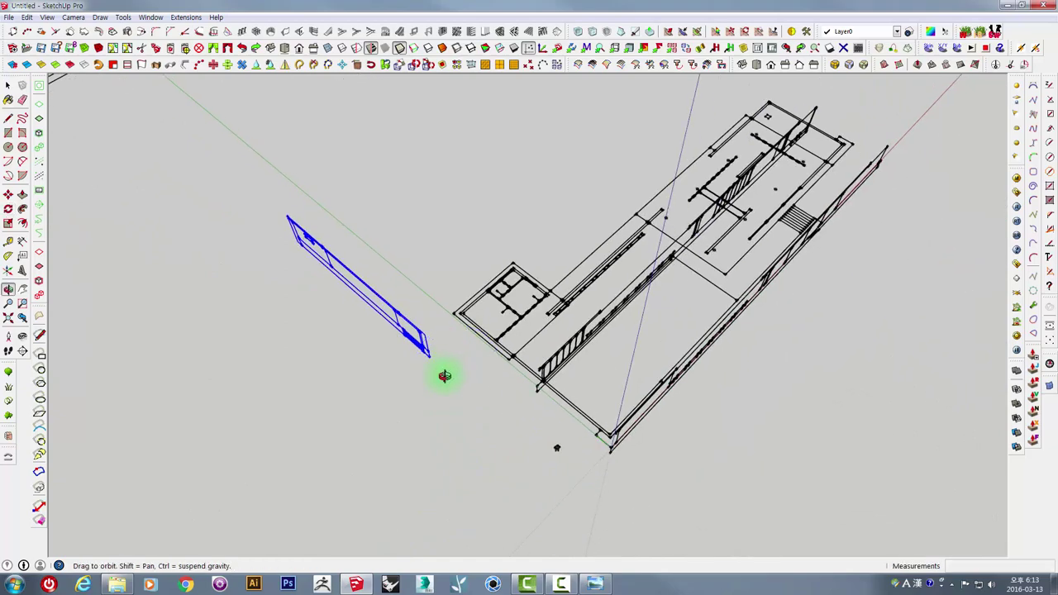
Step: Move the end elevation onto the floor plan's corner on the red axis
key(m)
click(401, 413)
mouse_move(893, 319)
middle_down()
mouse_move(569, 527)
mouse_move(612, 448)
mouse_move(570, 373)
mouse_move(595, 437)
mouse_move(416, 303)
mouse_move(544, 332)
mouse_move(688, 425)
mouse_move(535, 441)
middle_up()
mouse_move(531, 372)
middle_down()
mouse_move(358, 265)
mouse_move(453, 456)
mouse_move(697, 441)
mouse_move(578, 342)
mouse_move(728, 361)
mouse_move(648, 364)
mouse_move(574, 404)
mouse_move(552, 460)
middle_up()
key(space)
click(727, 363)
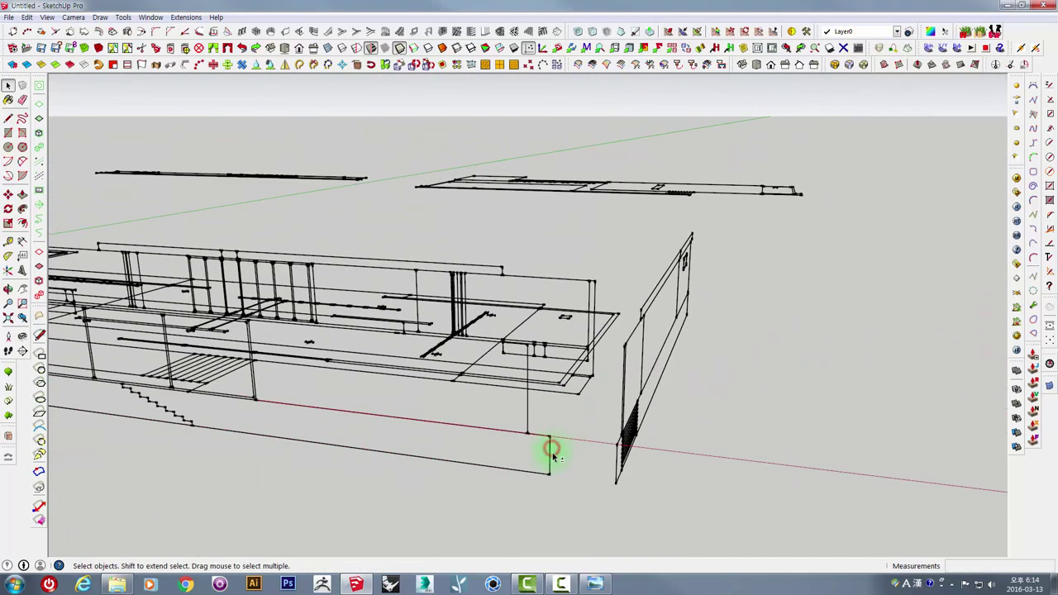
mouse_move(517, 461)
middle_down()
mouse_move(686, 421)
mouse_move(536, 394)
mouse_move(573, 433)
mouse_move(587, 399)
middle_up()
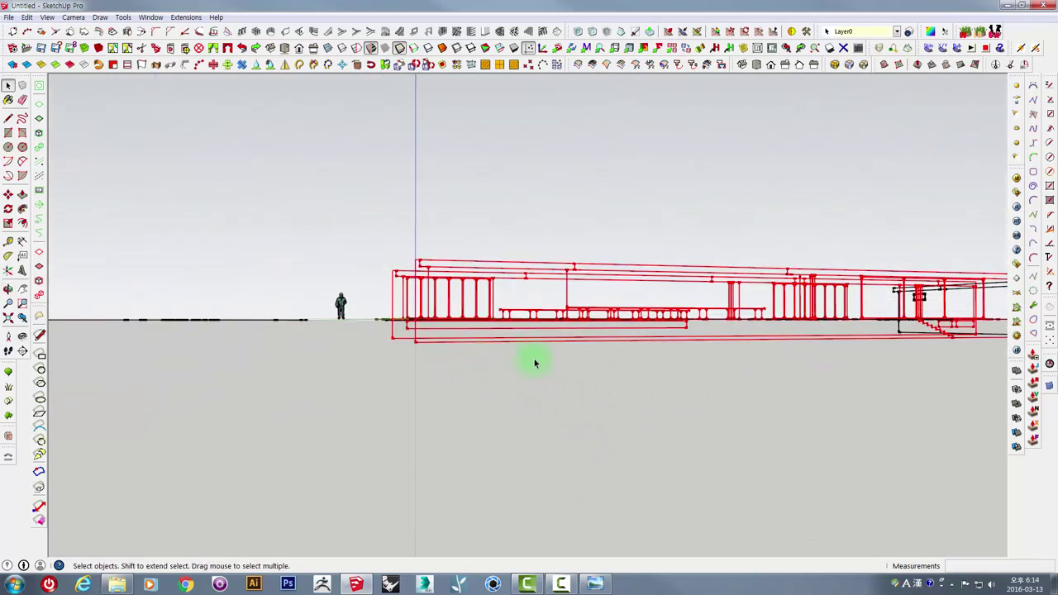
Step: Move the long rear elevation closer to the floor plan
mouse_move(537, 359)
middle_down()
mouse_move(537, 433)
mouse_move(442, 476)
mouse_move(507, 367)
mouse_move(524, 418)
mouse_move(425, 455)
mouse_move(393, 425)
middle_up()
scroll(360, 428, up, 2)
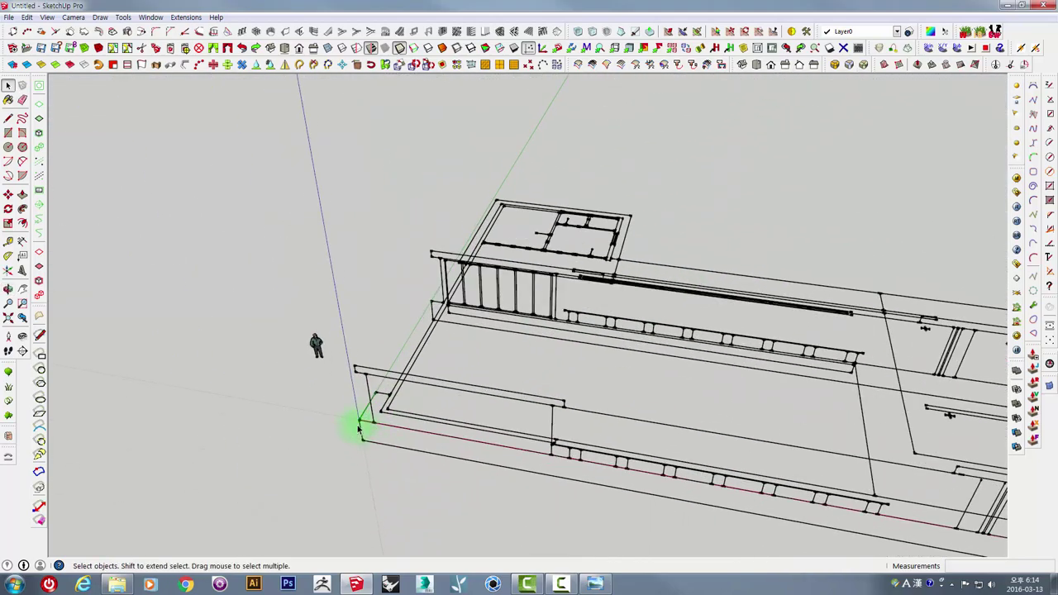
scroll(453, 367, down, 3)
middle_drag(529, 420, 794, 300)
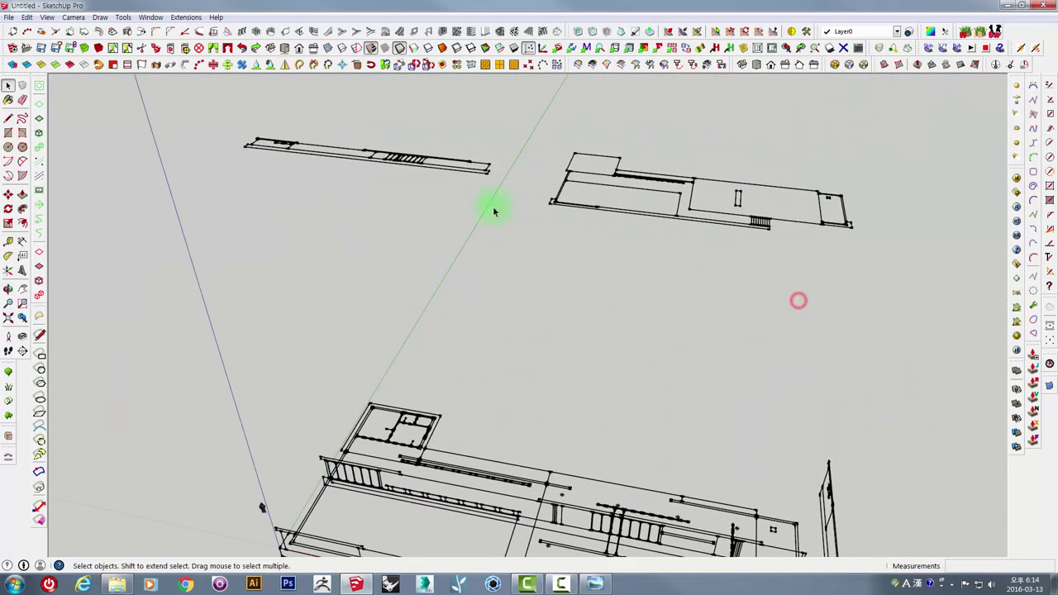
mouse_move(342, 153)
middle_down()
mouse_move(378, 236)
mouse_move(400, 214)
middle_up()
key(m)
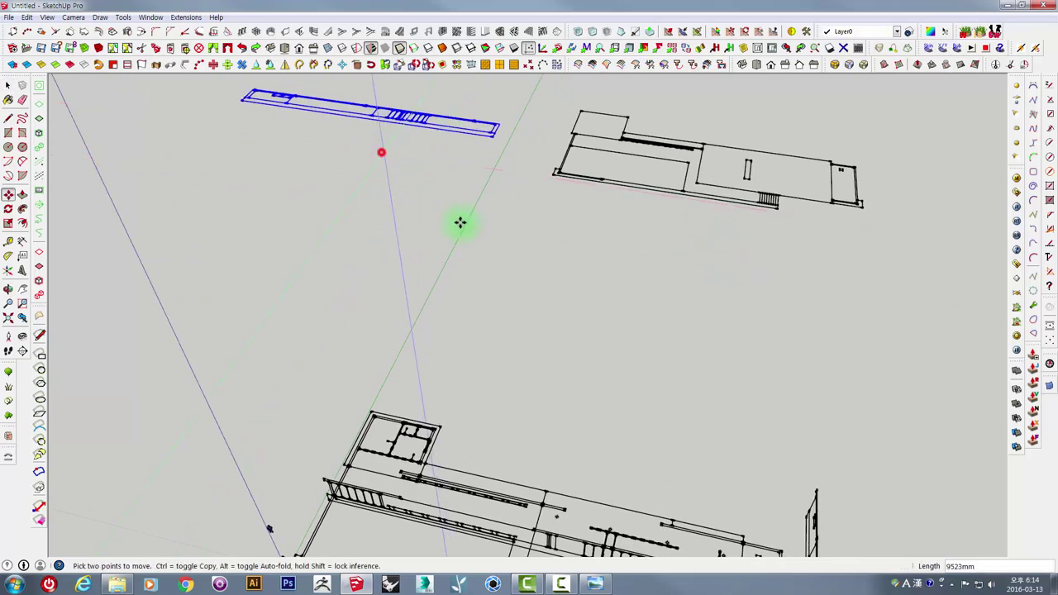
click(631, 402)
middle_drag(515, 343, 512, 348)
Step: Rotate the long rear elevation upright
key(q)
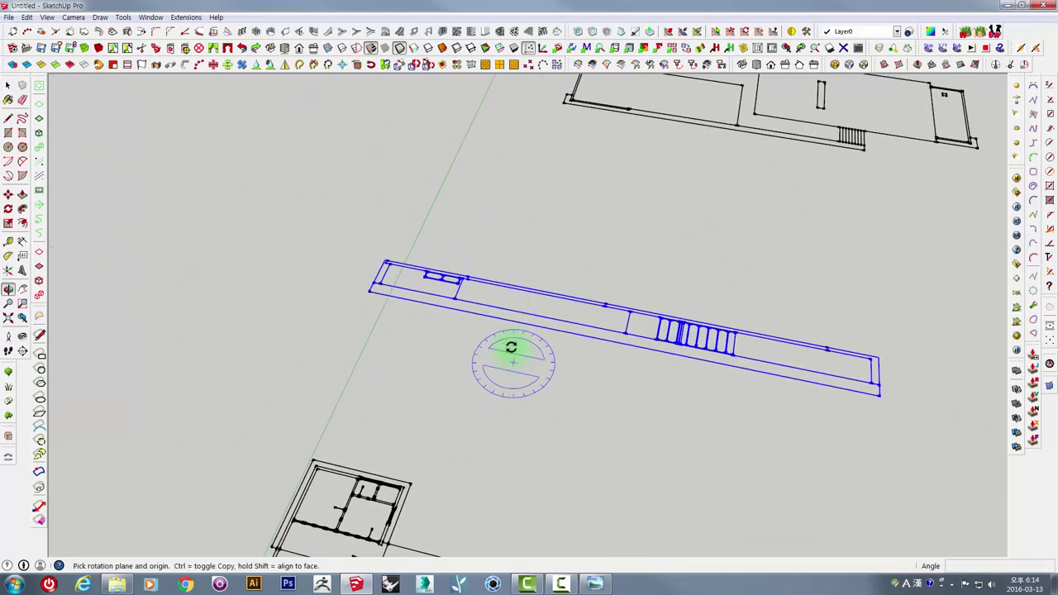
click(526, 219)
mouse_move(526, 218)
middle_down()
mouse_move(545, 243)
mouse_move(514, 292)
middle_up()
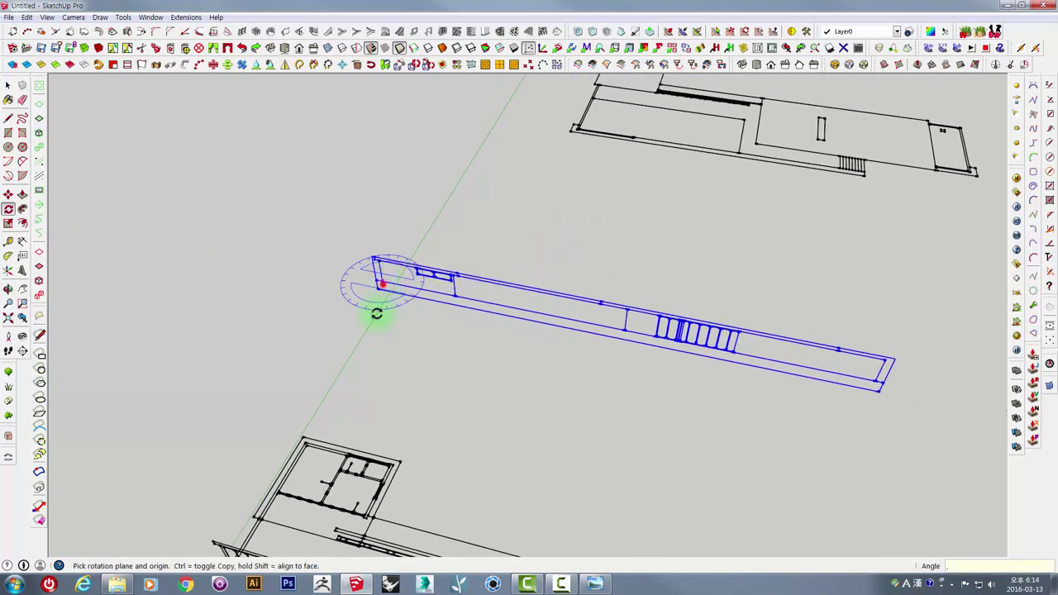
middle_drag(376, 314, 371, 373)
scroll(472, 300, up, 5)
scroll(532, 283, up, 3)
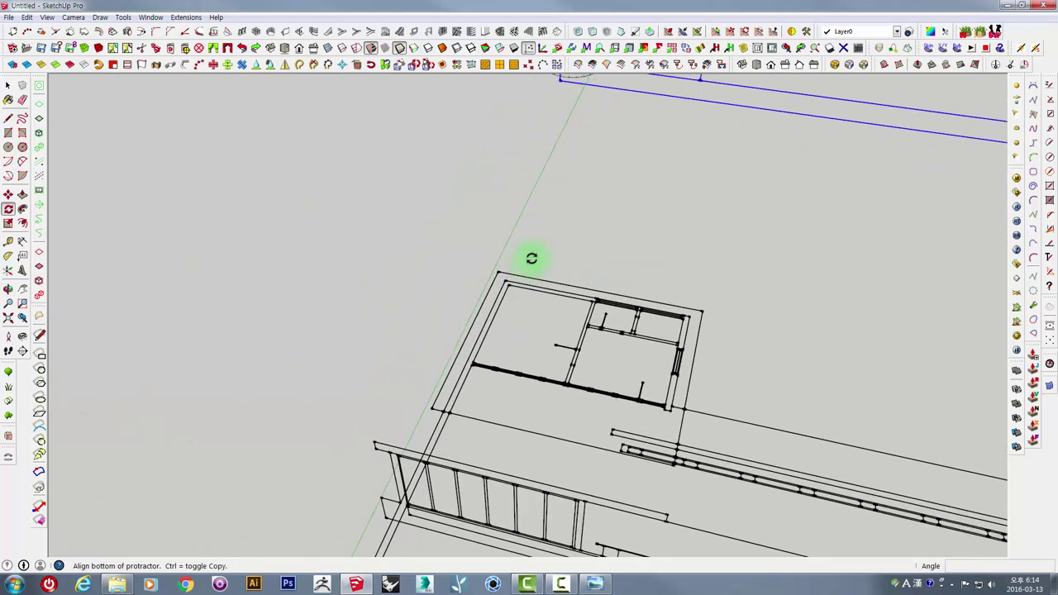
shift+middle_drag(614, 187, 592, 169)
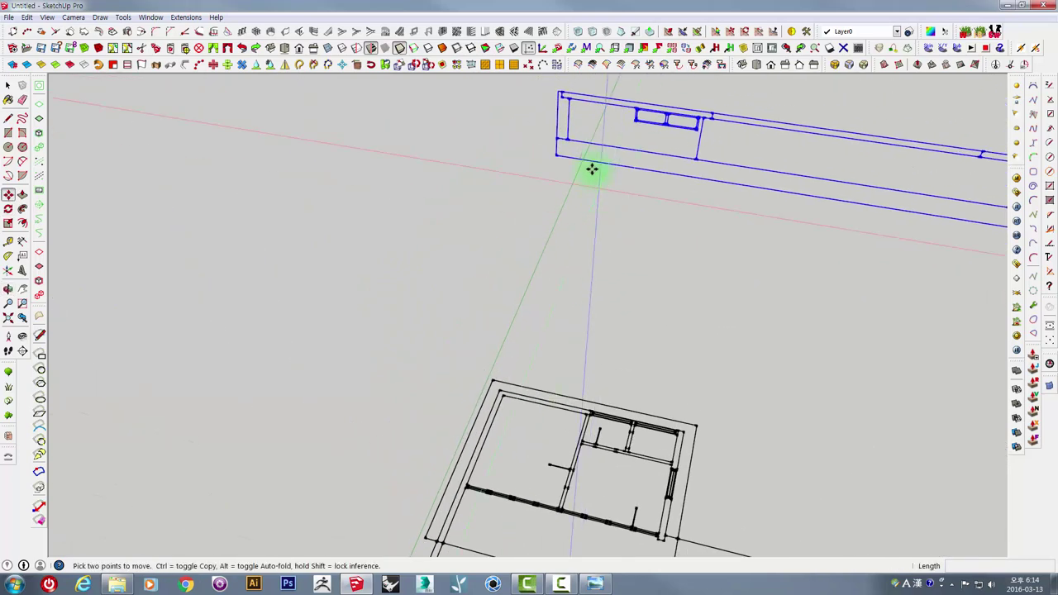
Step: Snap the rear elevation's corner onto the plan corner along the green axis and lock it
click(562, 188)
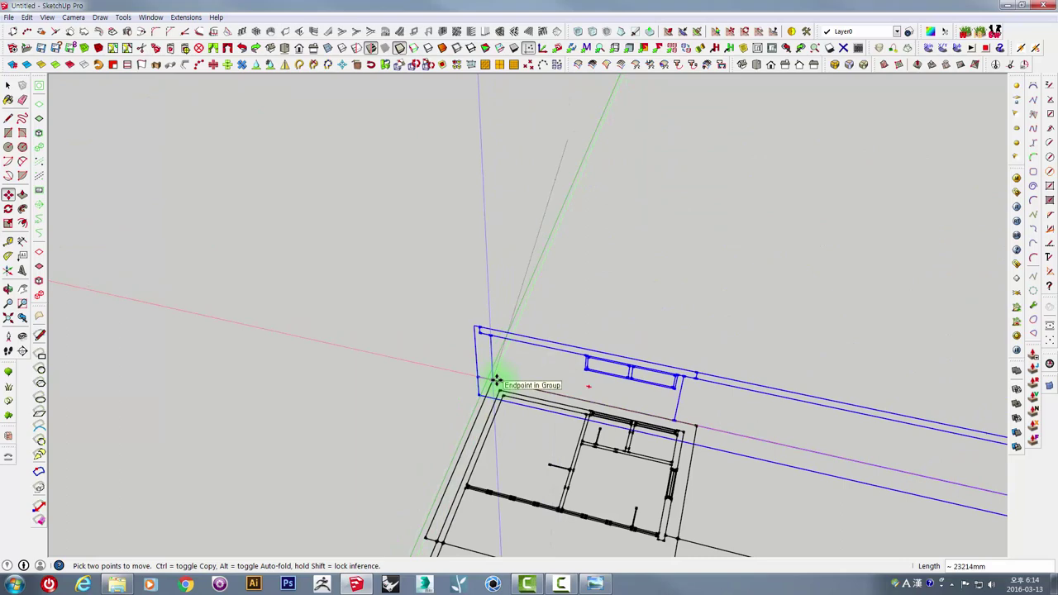
click(499, 392)
mouse_move(500, 392)
middle_down()
mouse_move(256, 392)
mouse_move(543, 373)
mouse_move(630, 396)
middle_up()
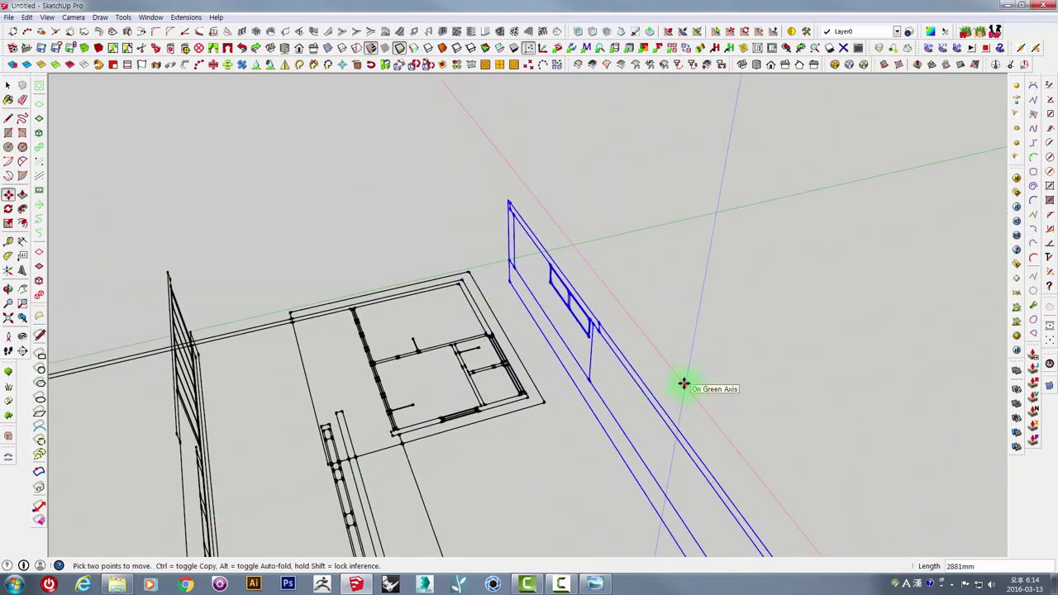
mouse_move(624, 447)
middle_down()
mouse_move(650, 477)
mouse_move(574, 347)
mouse_move(615, 310)
middle_up()
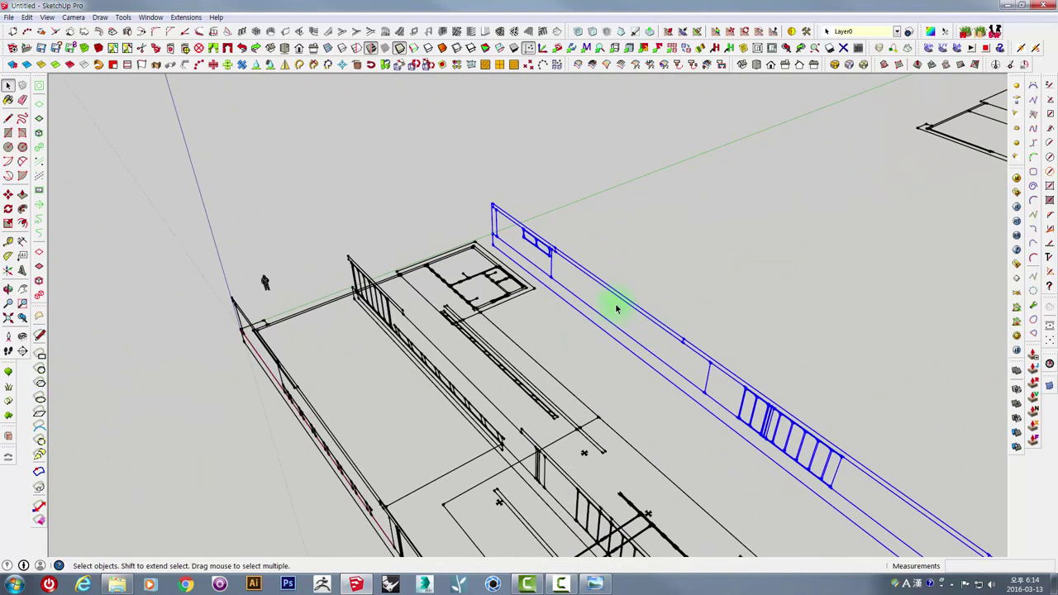
right_click(605, 318)
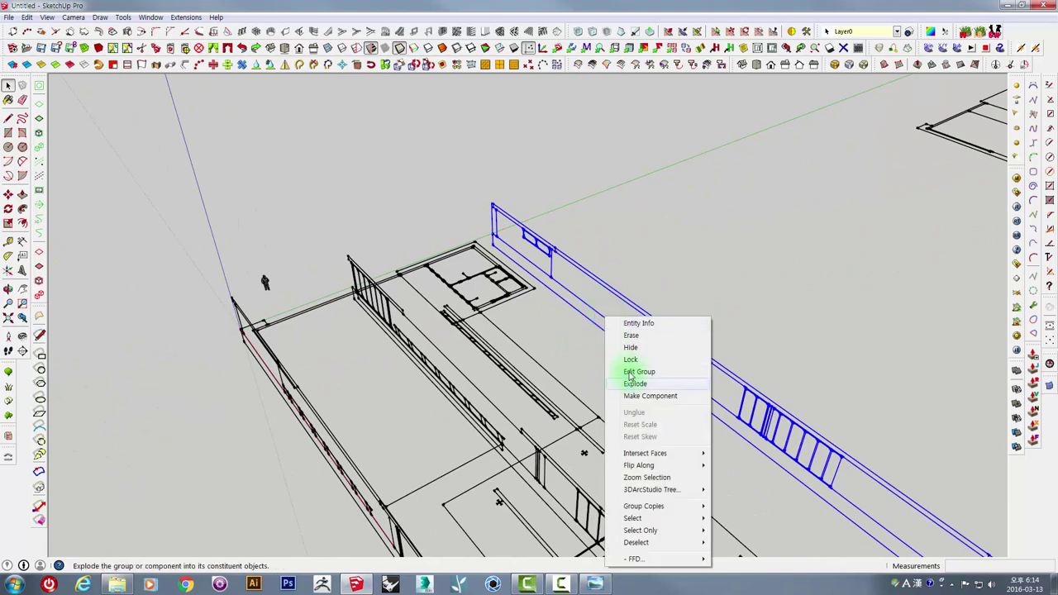
click(630, 361)
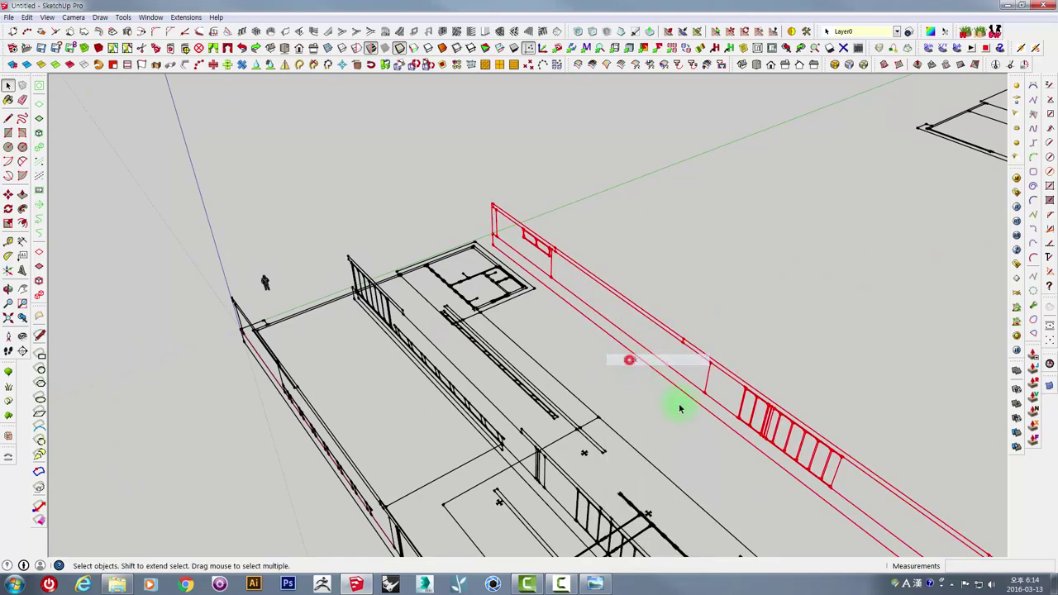
mouse_move(678, 406)
middle_down()
mouse_move(531, 314)
mouse_move(604, 350)
mouse_move(738, 371)
mouse_move(650, 323)
mouse_move(626, 118)
middle_up()
click(595, 141)
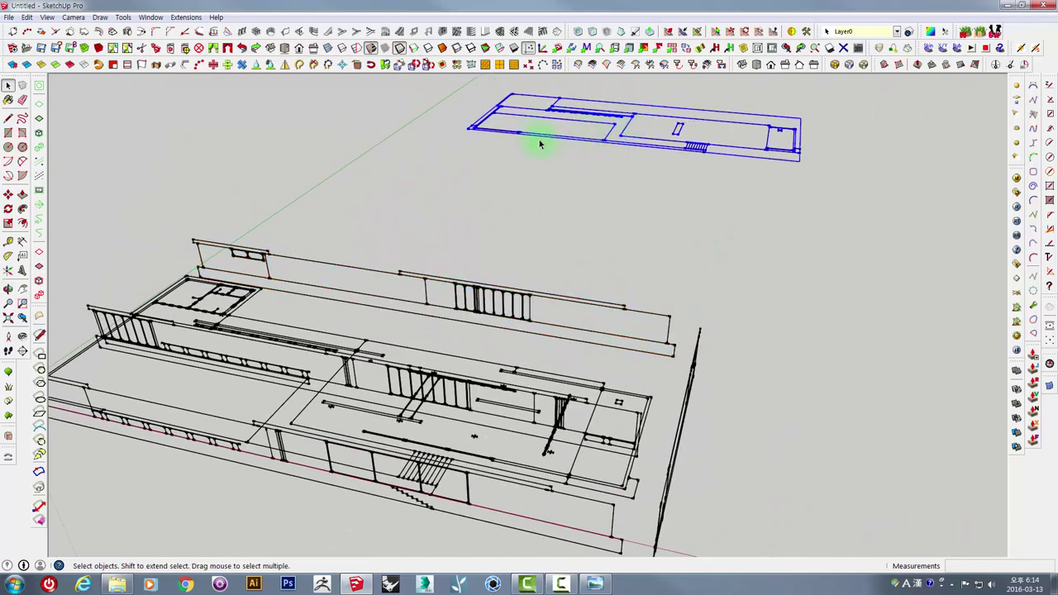
Step: Move the roof plan over the building and raise it vertically above the walls
scroll(477, 138, up, 2)
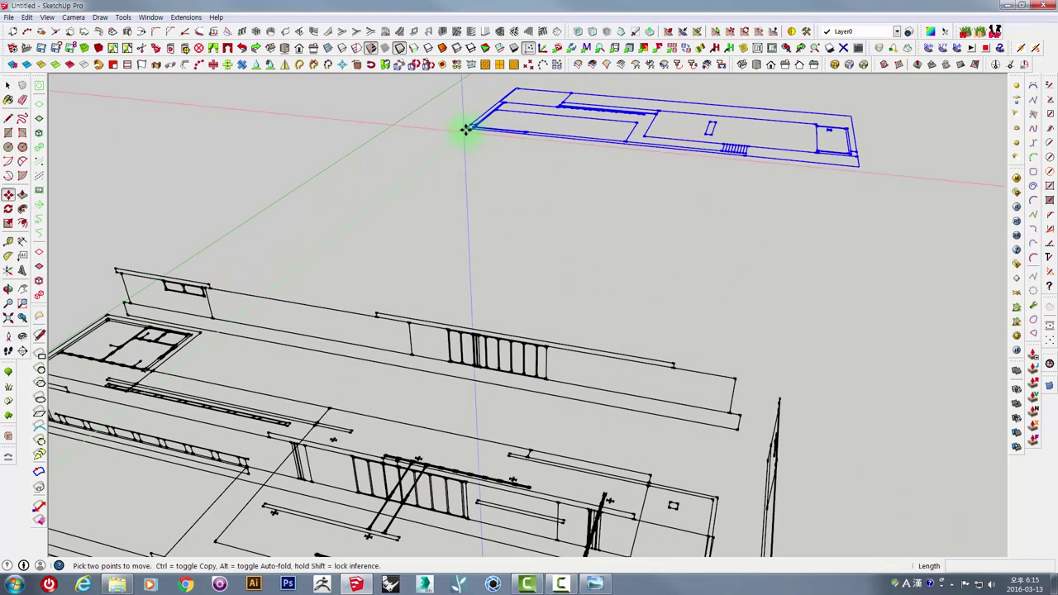
click(467, 127)
mouse_move(371, 284)
middle_down()
mouse_move(472, 302)
mouse_move(439, 307)
middle_up()
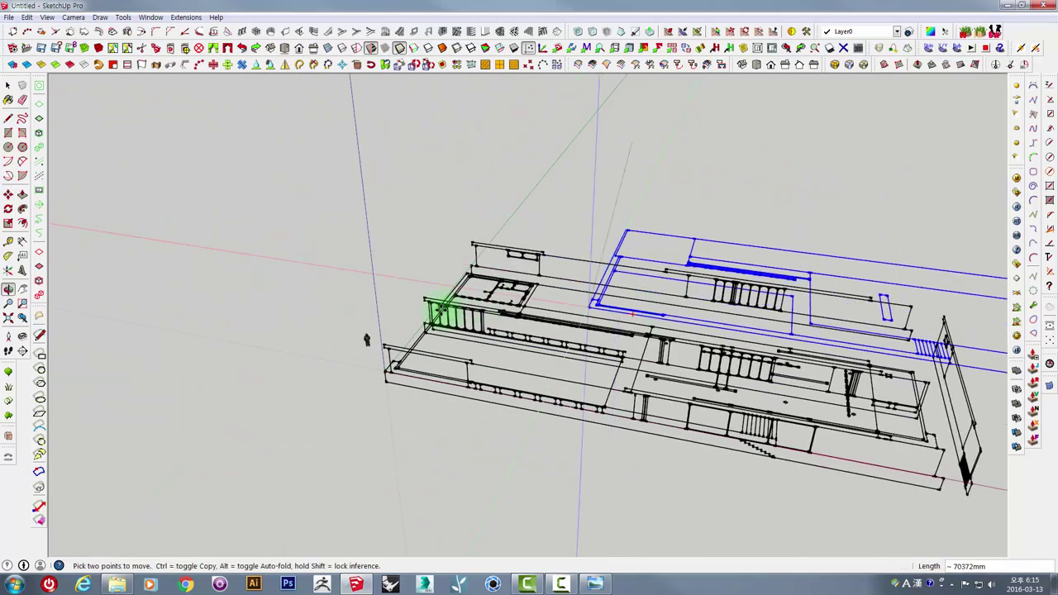
scroll(390, 335, up, 2)
scroll(389, 338, up, 2)
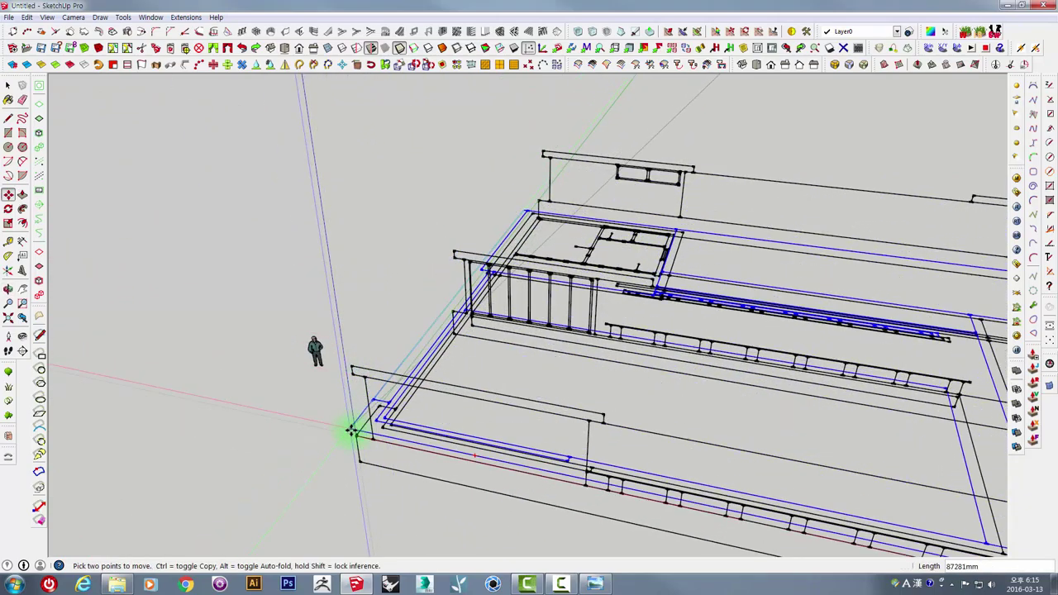
mouse_move(394, 450)
middle_down()
mouse_move(463, 364)
mouse_move(444, 302)
middle_up()
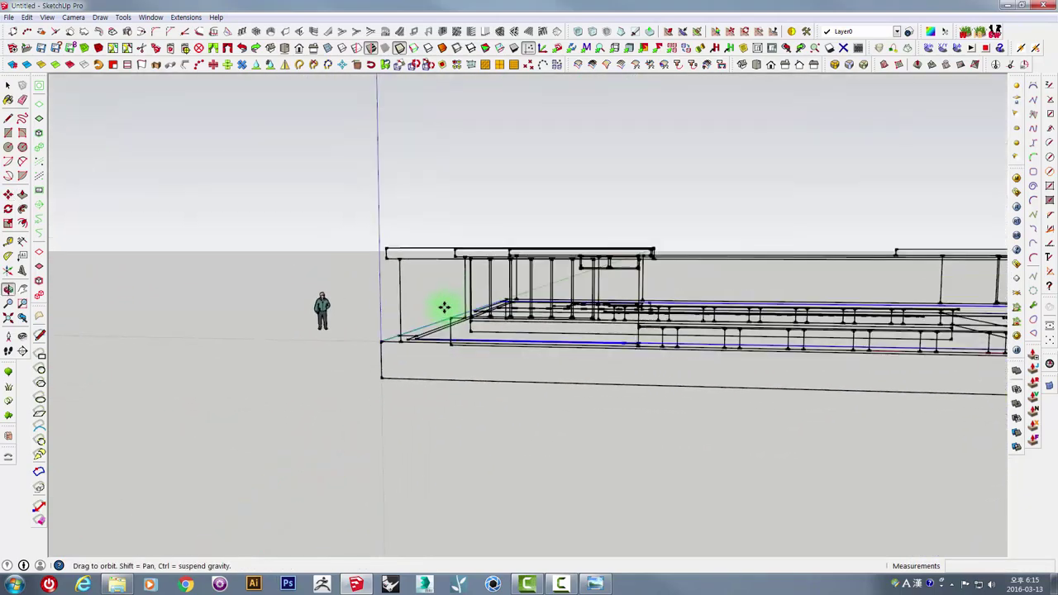
middle_drag(336, 160, 335, 314)
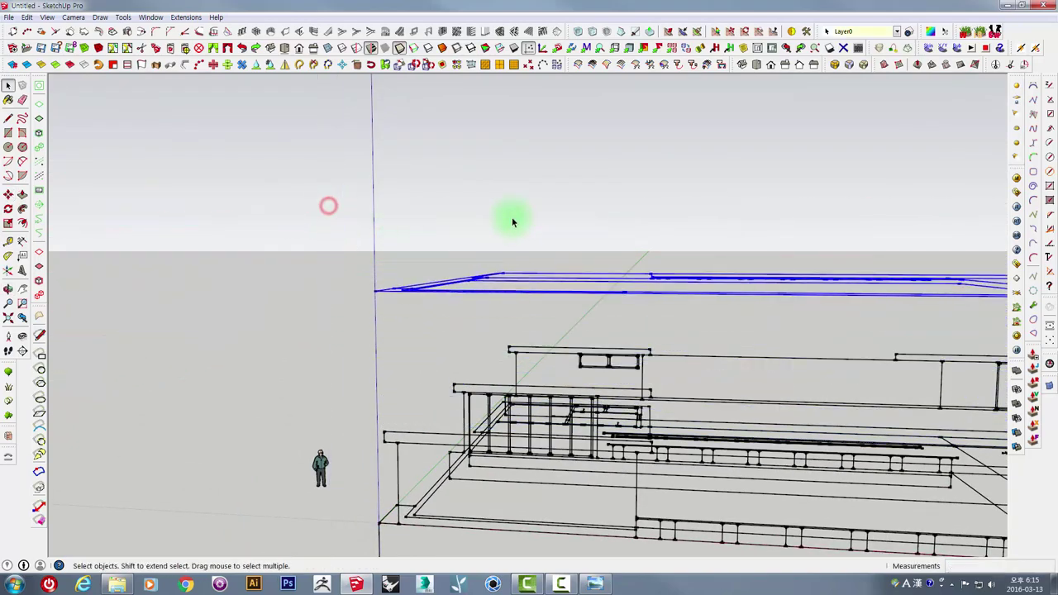
Step: Orbit and zoom around the pavilion to check the raised roof's placement
mouse_move(565, 267)
middle_down()
mouse_move(515, 372)
mouse_move(523, 380)
middle_up()
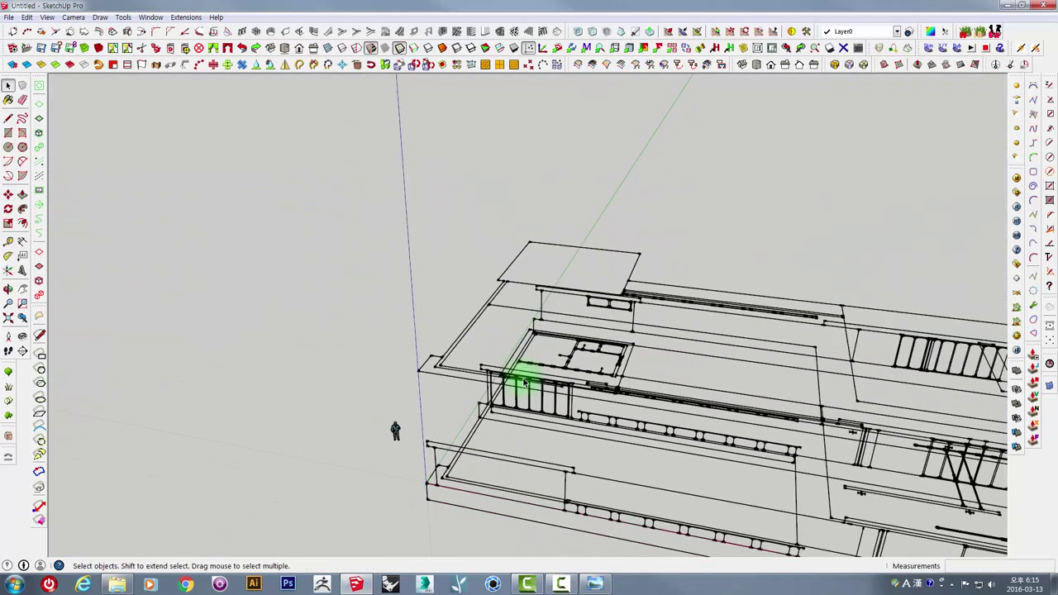
mouse_move(590, 390)
middle_down()
mouse_move(515, 290)
mouse_move(421, 248)
mouse_move(350, 243)
mouse_move(493, 272)
mouse_move(359, 310)
mouse_move(472, 359)
mouse_move(596, 460)
mouse_move(515, 397)
middle_up()
scroll(466, 331, up, 2)
scroll(438, 303, up, 2)
scroll(442, 297, up, 2)
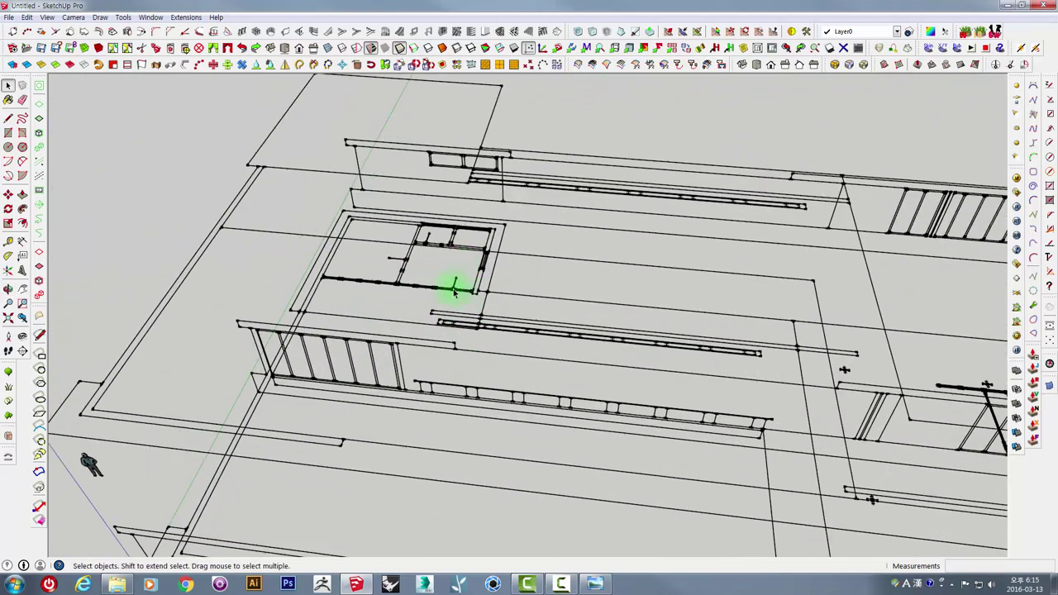
scroll(473, 265, up, 2)
scroll(491, 272, up, 2)
scroll(507, 340, up, 2)
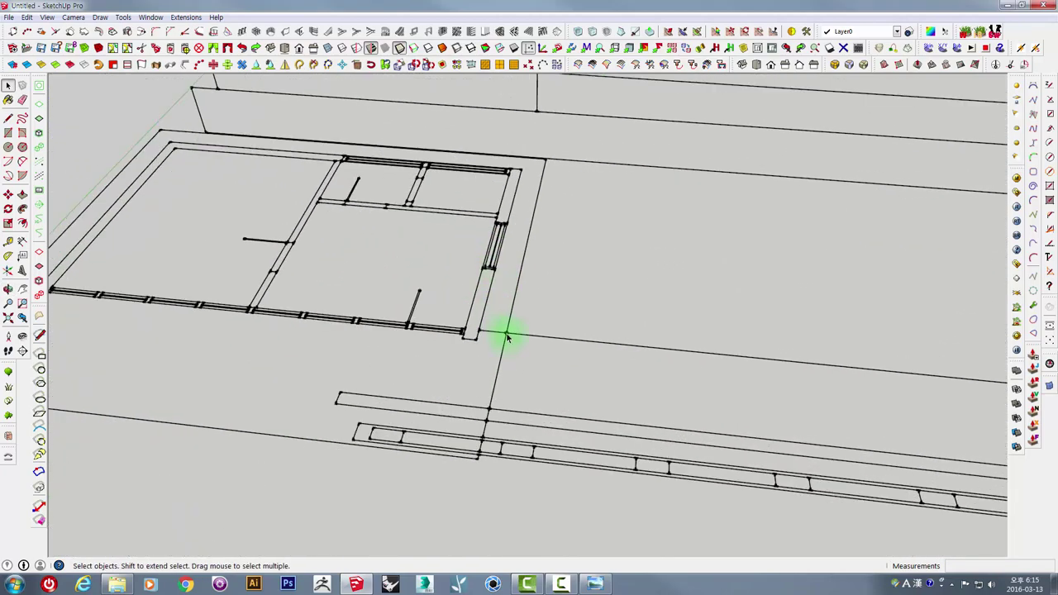
scroll(485, 429, down, 2)
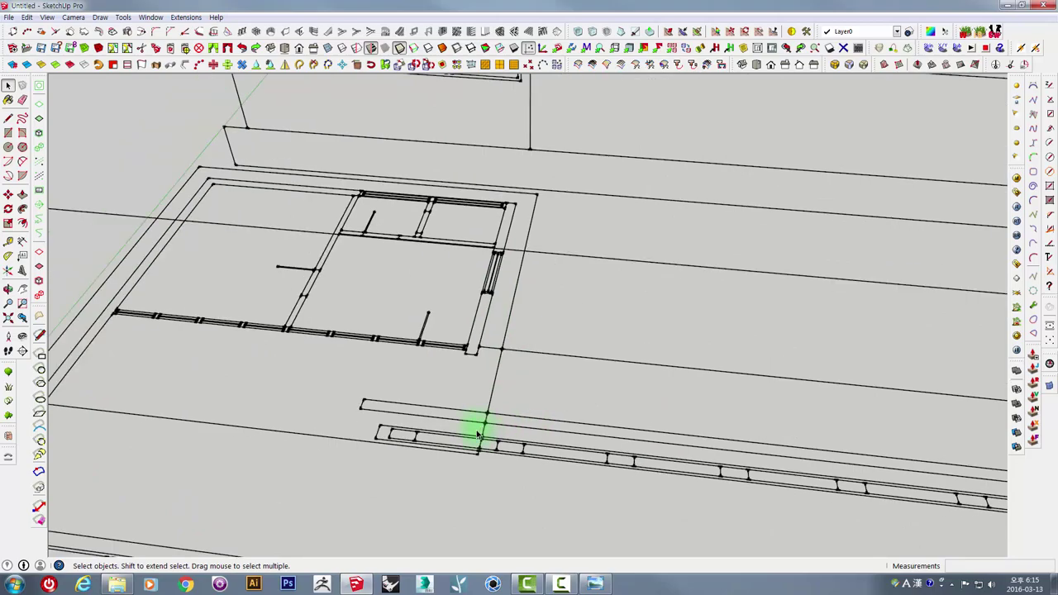
scroll(480, 427, down, 2)
mouse_move(480, 423)
middle_down()
mouse_move(567, 333)
mouse_move(439, 276)
middle_up()
scroll(496, 298, down, 3)
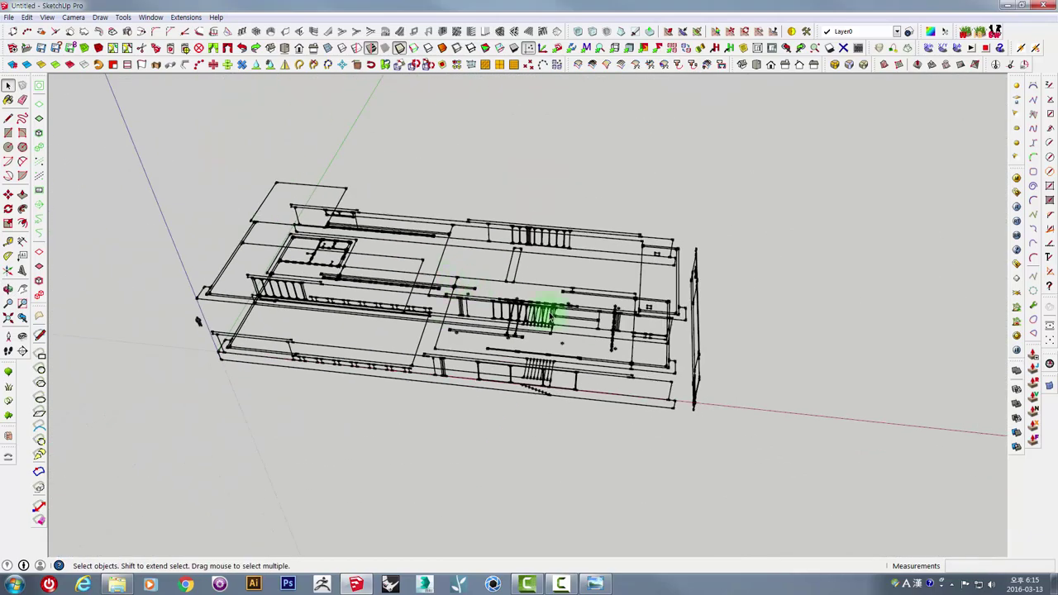
middle_drag(293, 288, 600, 338)
scroll(669, 397, up, 2)
middle_drag(669, 396, 596, 359)
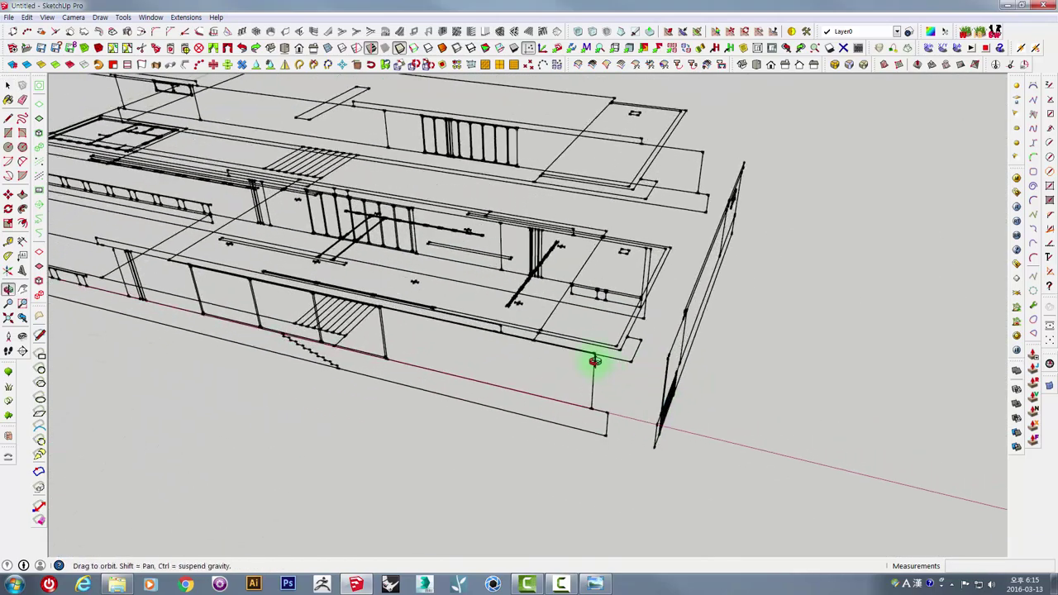
scroll(541, 352, up, 2)
scroll(541, 351, up, 3)
middle_drag(487, 348, 522, 378)
scroll(522, 378, down, 4)
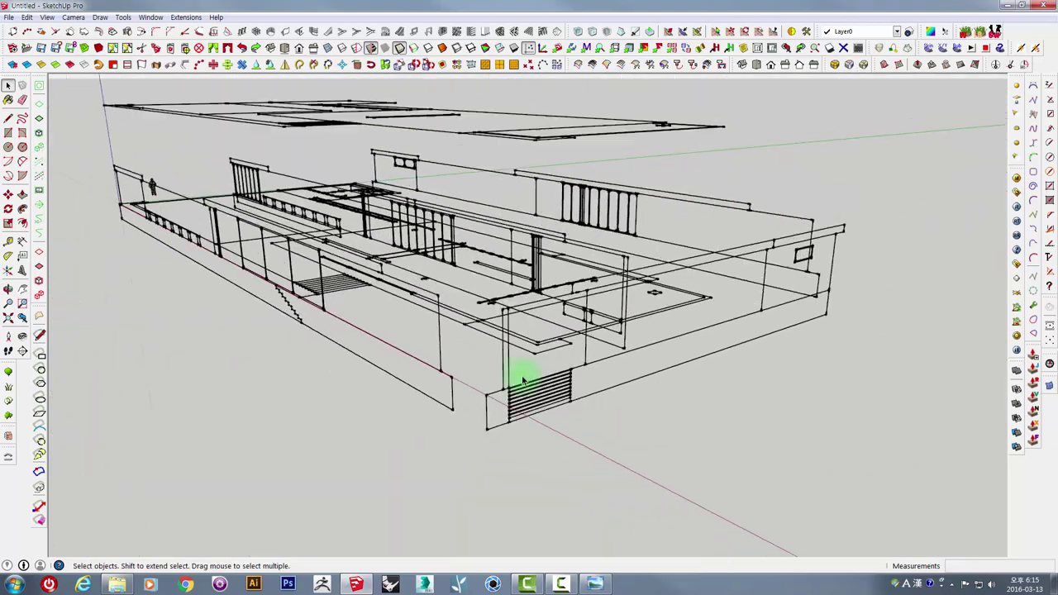
scroll(519, 373, down, 1)
scroll(501, 338, up, 2)
scroll(444, 324, up, 3)
scroll(444, 326, up, 1)
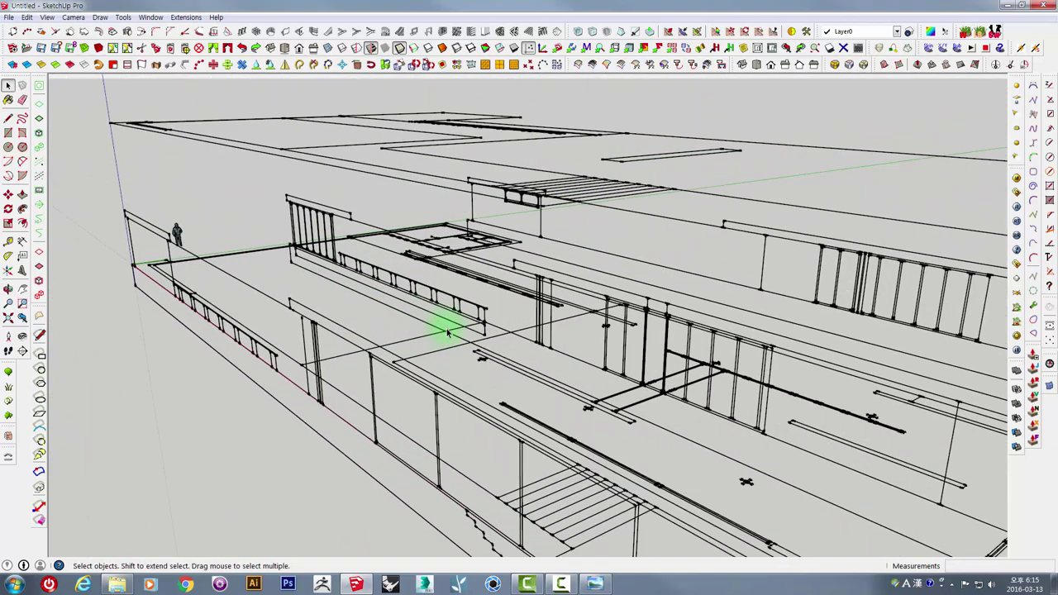
mouse_move(444, 326)
middle_down()
mouse_move(449, 300)
mouse_move(560, 259)
mouse_move(603, 319)
mouse_move(520, 338)
mouse_move(486, 213)
mouse_move(610, 366)
mouse_move(362, 209)
middle_up()
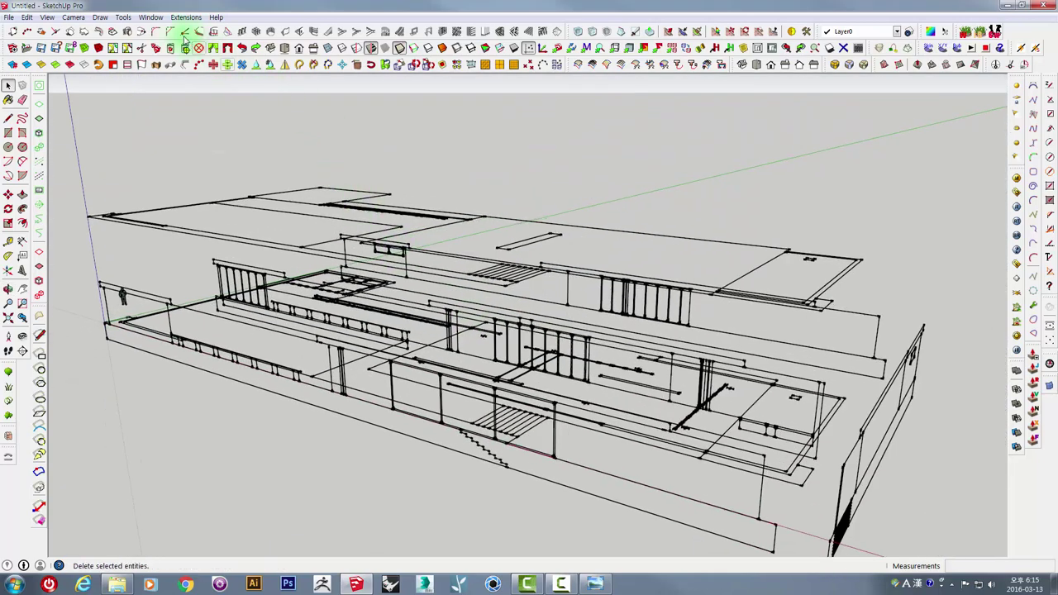
Step: Turn off Profiles, Extension and Endpoints in the Styles edge settings
click(152, 17)
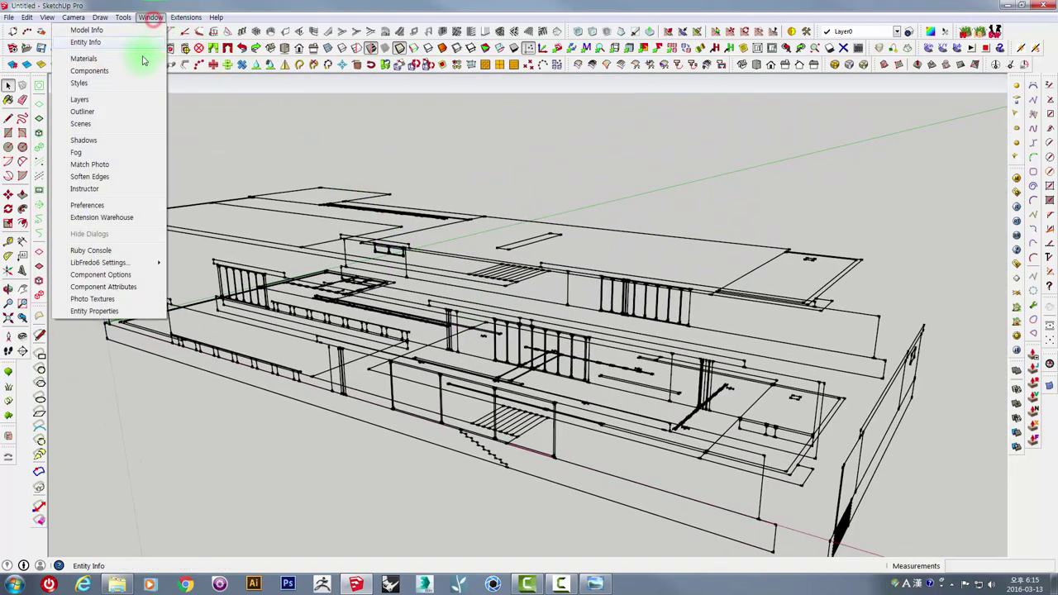
click(79, 85)
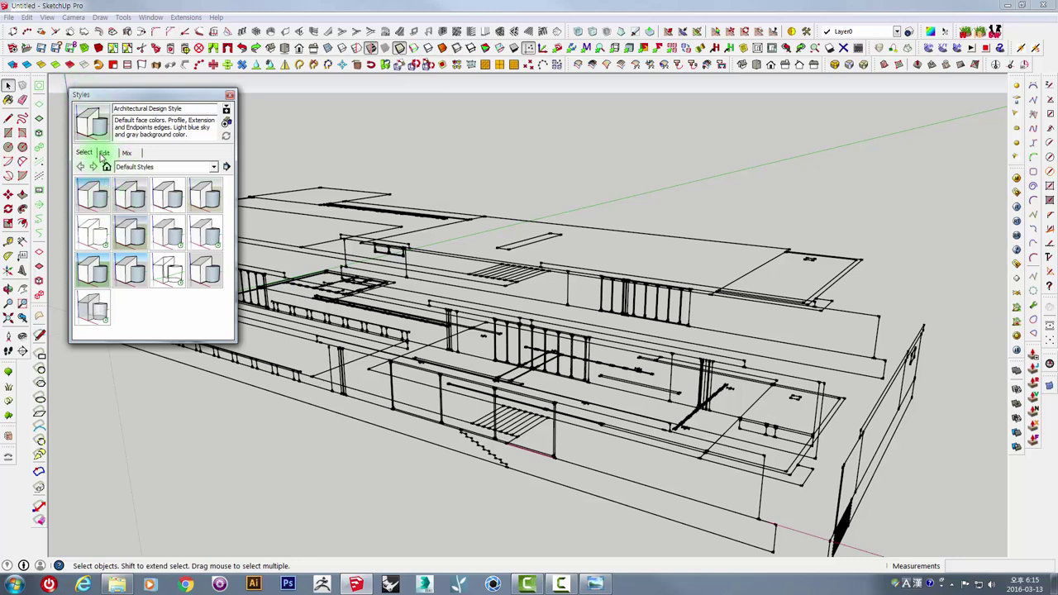
click(105, 154)
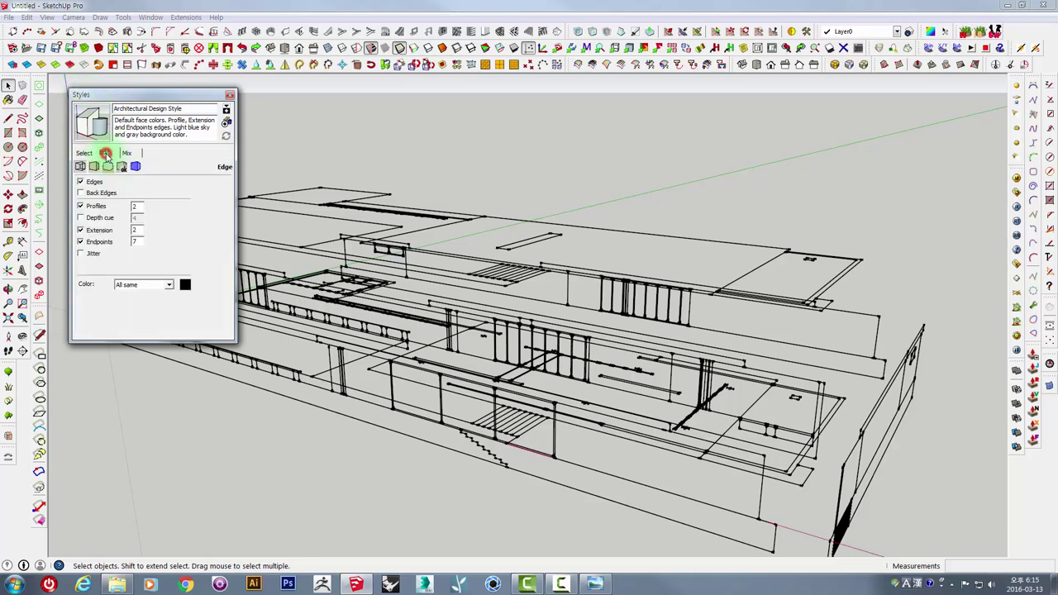
click(81, 205)
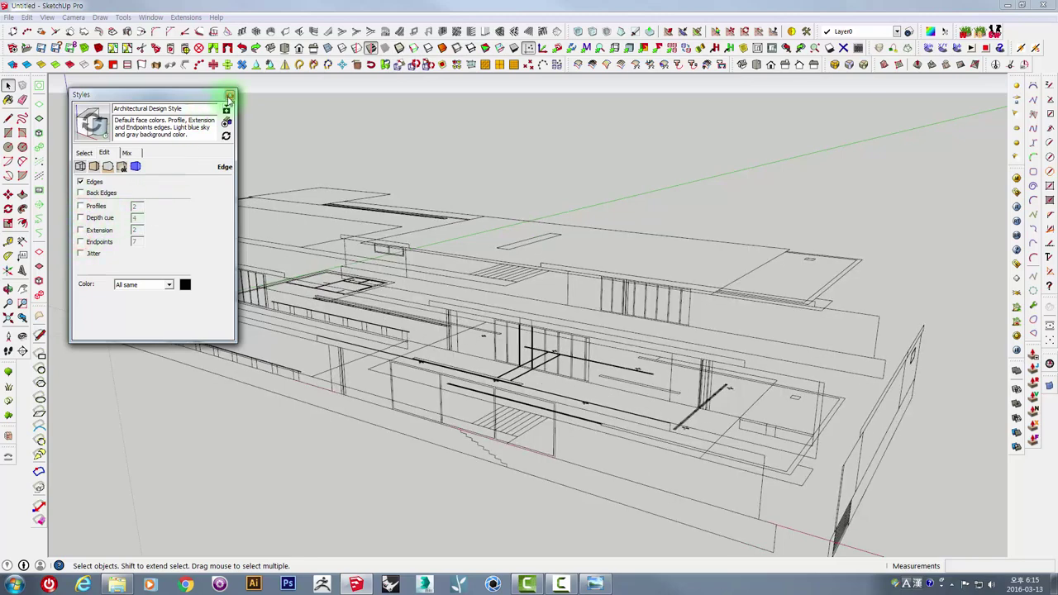
click(230, 99)
mouse_move(390, 130)
middle_down()
mouse_move(436, 350)
mouse_move(491, 449)
mouse_move(666, 397)
middle_up()
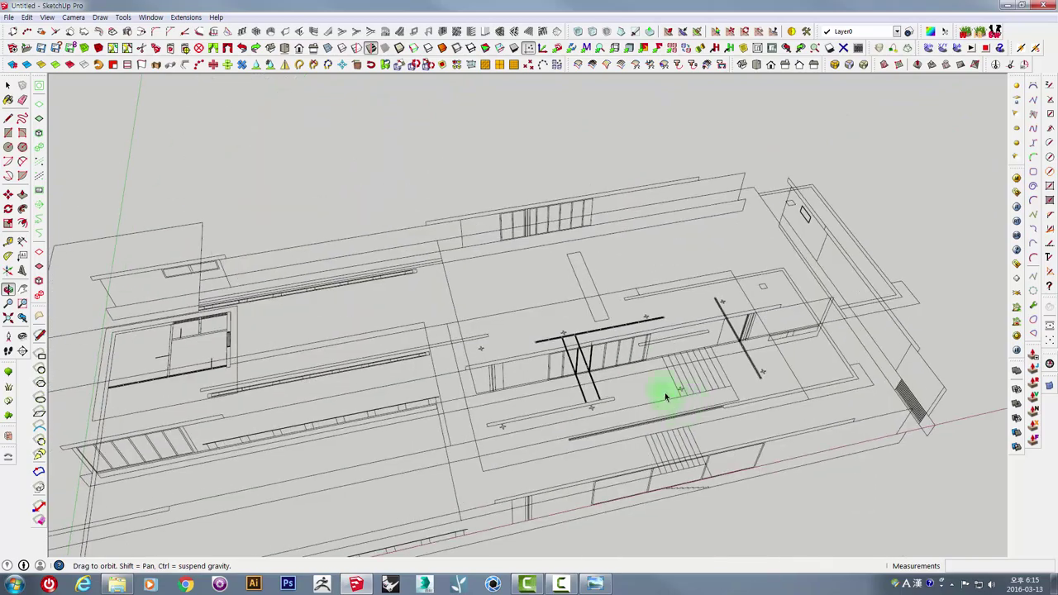
Step: Select the whole building and unlock its geometry
scroll(527, 322, up, 2)
scroll(527, 323, up, 2)
scroll(527, 317, down, 2)
scroll(527, 322, down, 2)
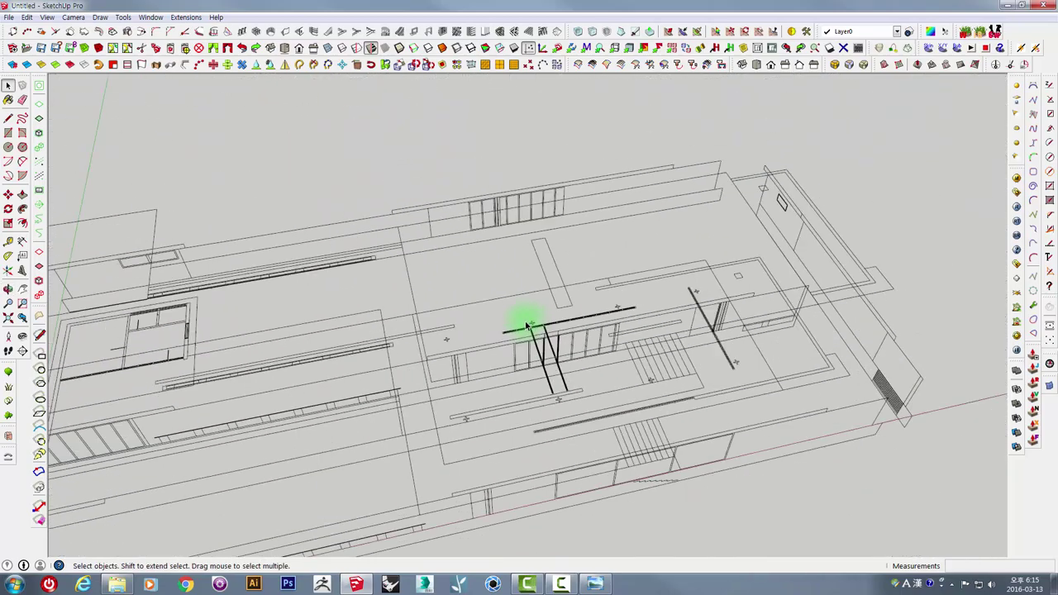
scroll(527, 326, down, 2)
mouse_move(484, 350)
middle_down()
mouse_move(619, 355)
mouse_move(557, 186)
middle_up()
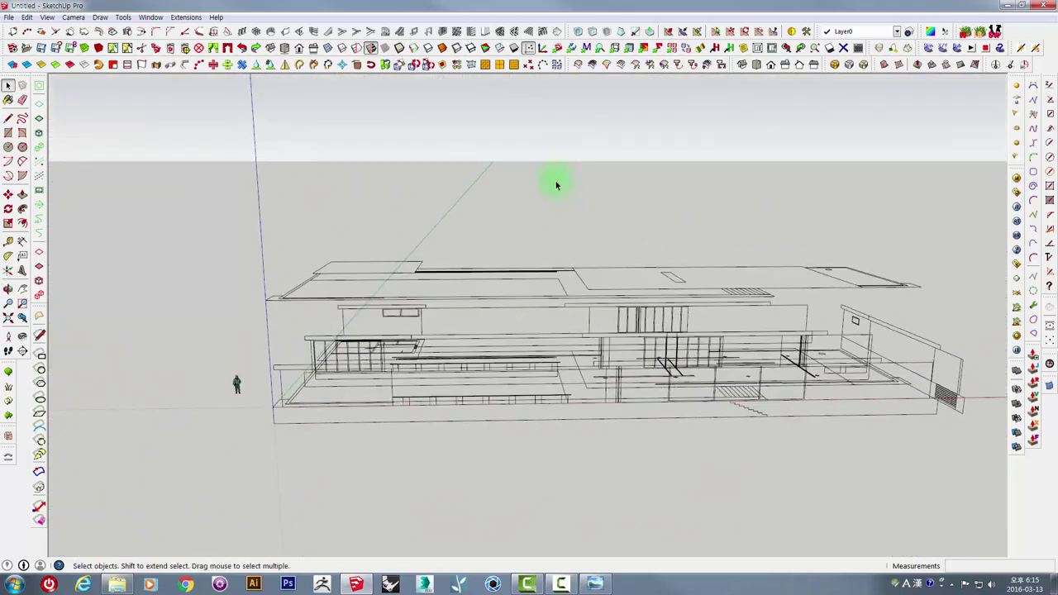
scroll(618, 242, down, 2)
drag(840, 385, 395, 184)
scroll(433, 248, up, 2)
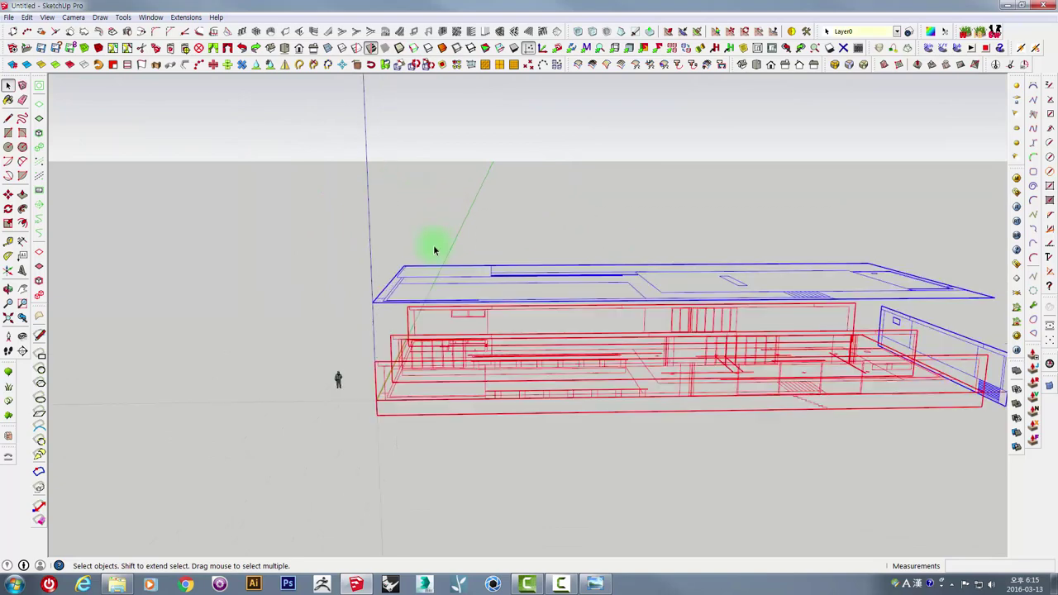
click(421, 278)
scroll(395, 271, down, 2)
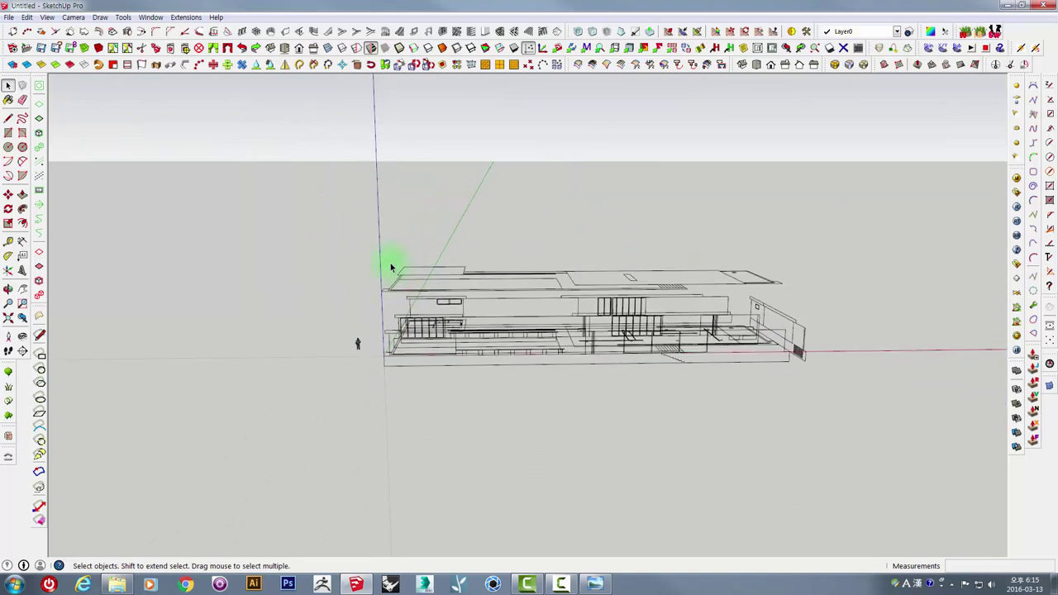
drag(786, 438, 817, 354)
scroll(786, 299, up, 1)
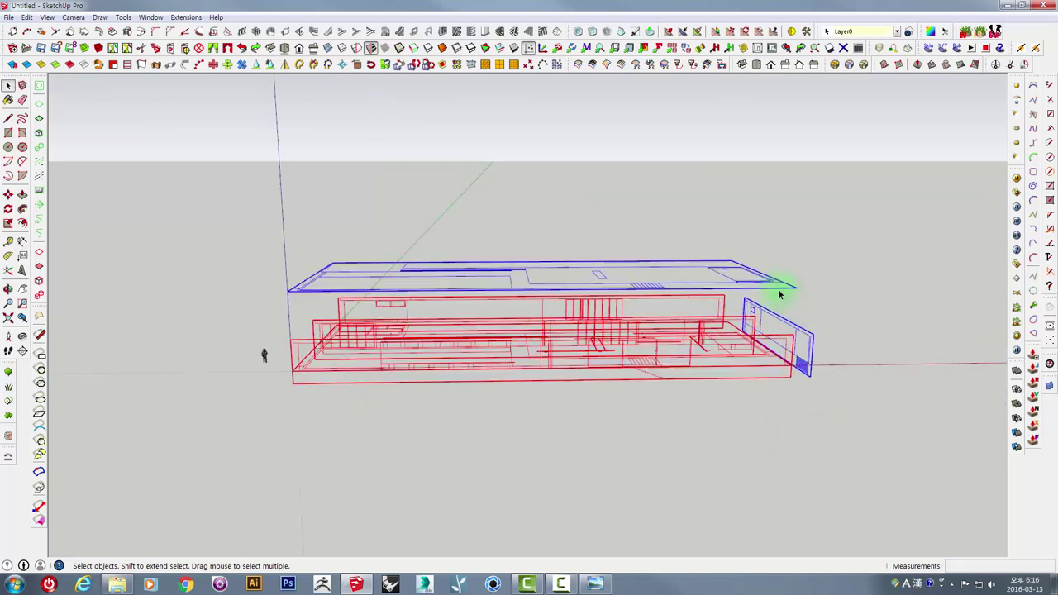
scroll(777, 286, up, 1)
right_click(770, 282)
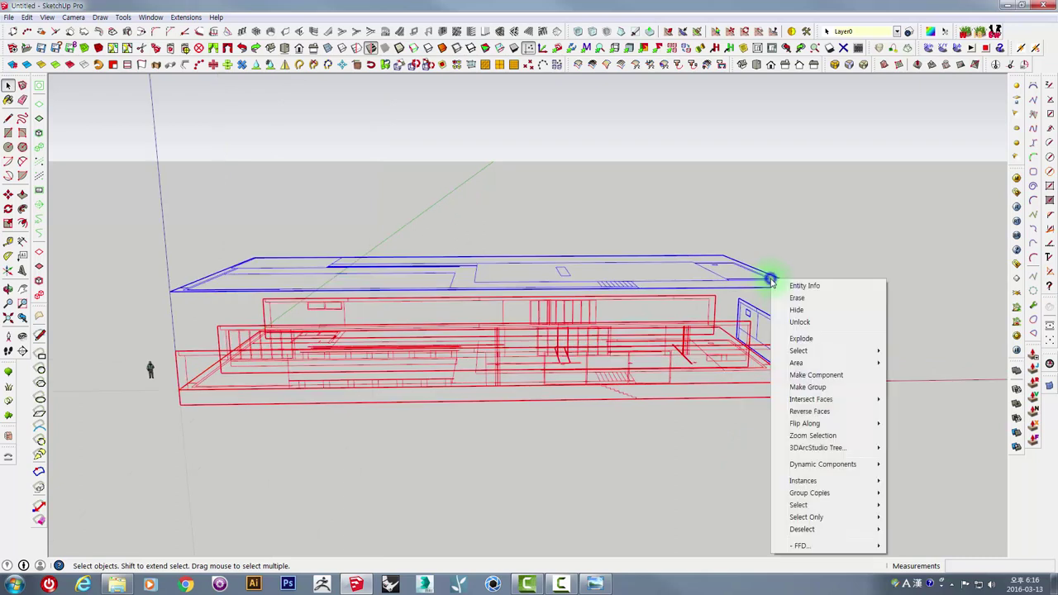
click(797, 322)
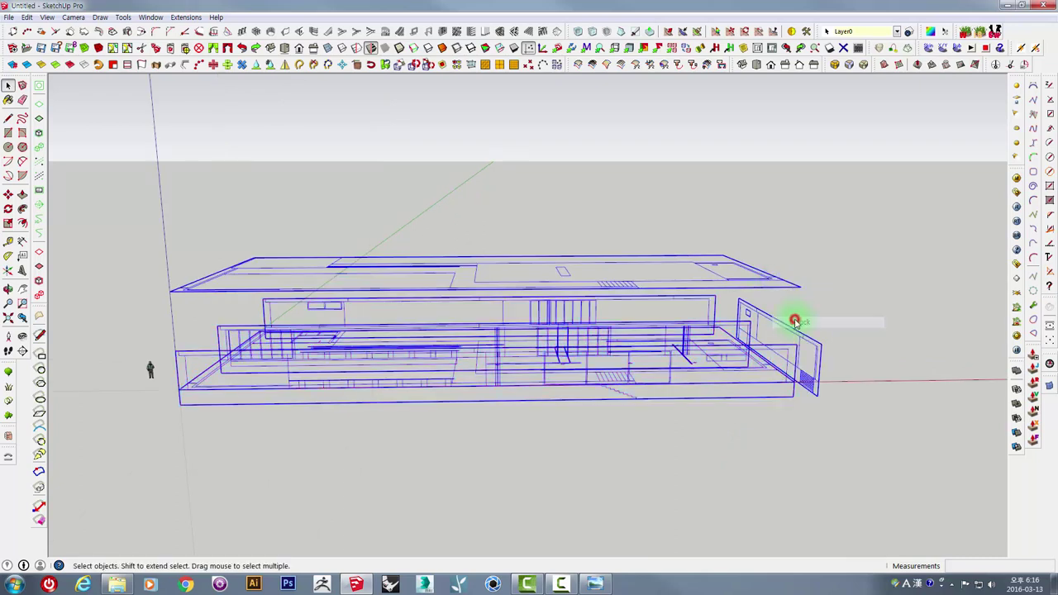
Step: Reselect the building floor plans and lock them in place
click(771, 288)
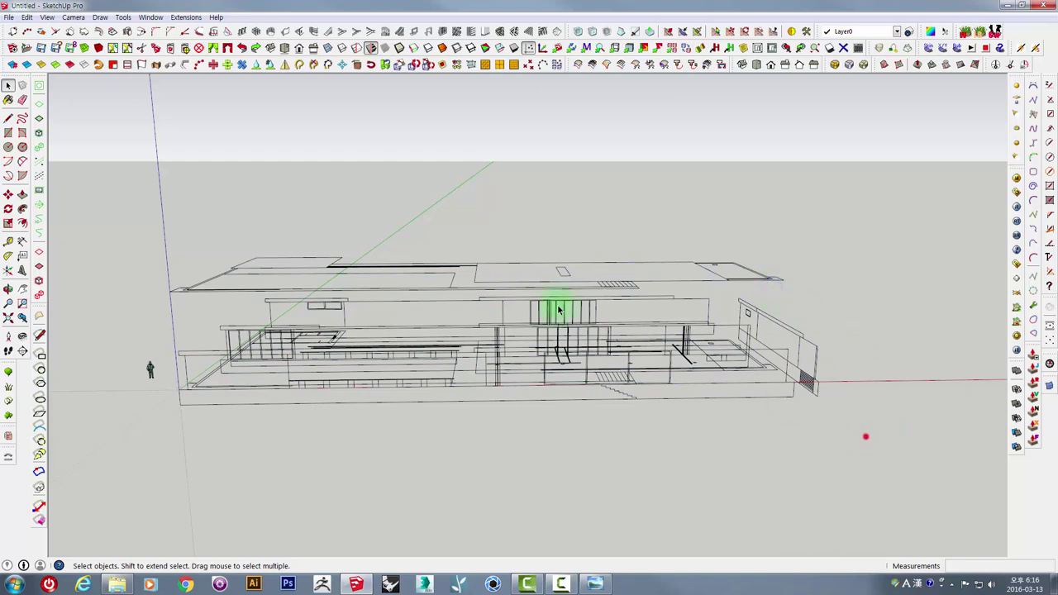
drag(199, 172, 199, 176)
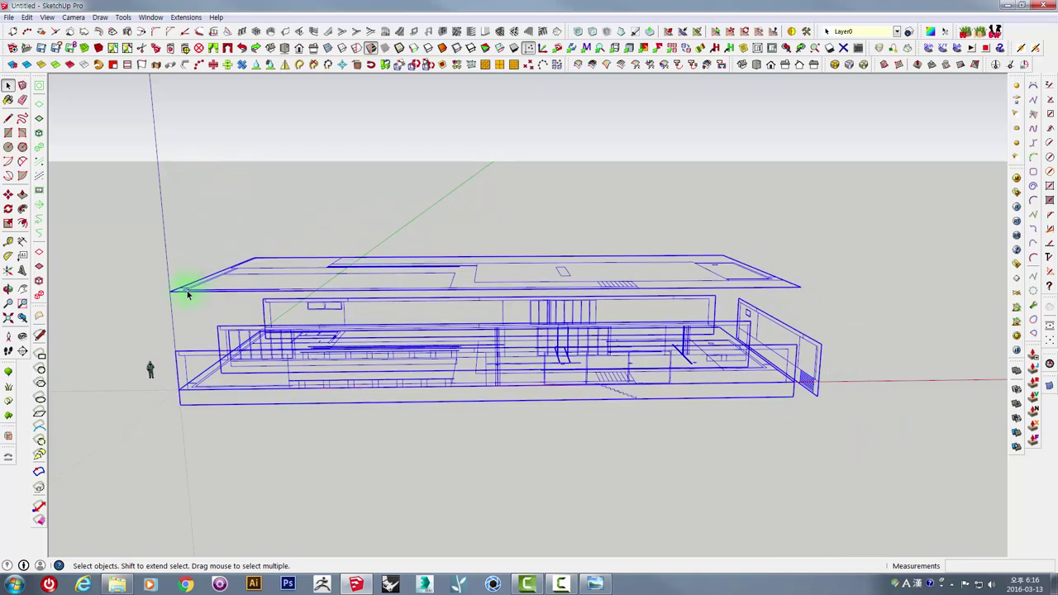
right_click(188, 293)
click(212, 337)
middle_drag(441, 236, 367, 300)
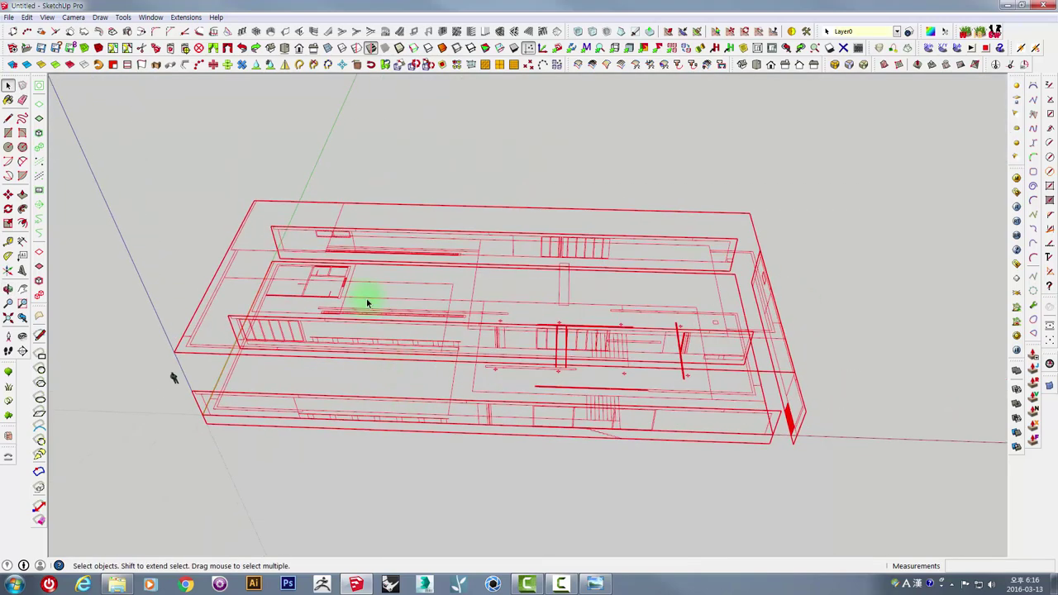
click(331, 149)
mouse_move(331, 349)
middle_down()
mouse_move(465, 353)
mouse_move(236, 172)
mouse_move(173, 210)
mouse_move(402, 347)
mouse_move(578, 183)
middle_up()
mouse_move(590, 420)
middle_down()
mouse_move(493, 300)
mouse_move(538, 352)
mouse_move(409, 336)
mouse_move(496, 229)
mouse_move(633, 153)
mouse_move(713, 133)
middle_up()
scroll(405, 311, up, 5)
mouse_move(505, 251)
middle_down()
mouse_move(626, 189)
mouse_move(524, 148)
mouse_move(510, 239)
middle_up()
Step: Unlock the roof plan and move it high above the building along the blue axis
right_click(513, 238)
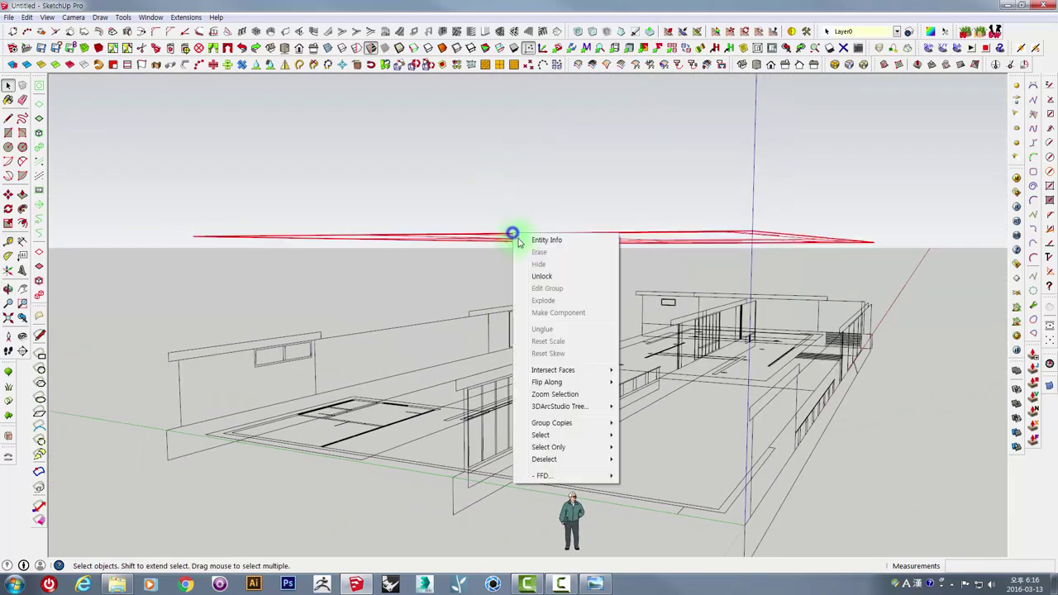
click(530, 282)
scroll(530, 282, down, 3)
middle_drag(531, 279, 586, 278)
key(m)
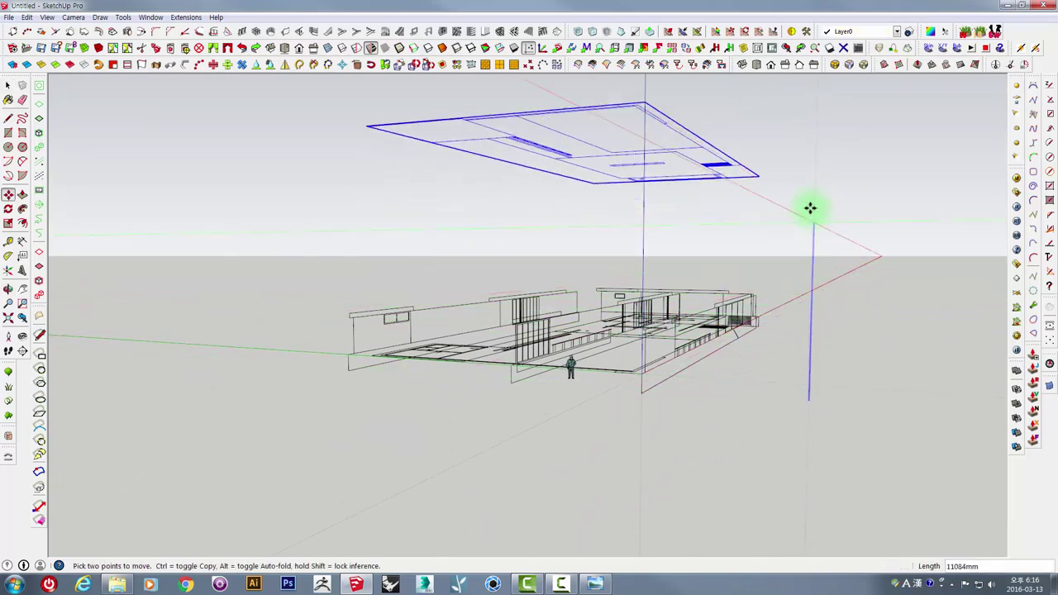
click(771, 287)
key(space)
middle_drag(771, 287, 768, 425)
click(771, 426)
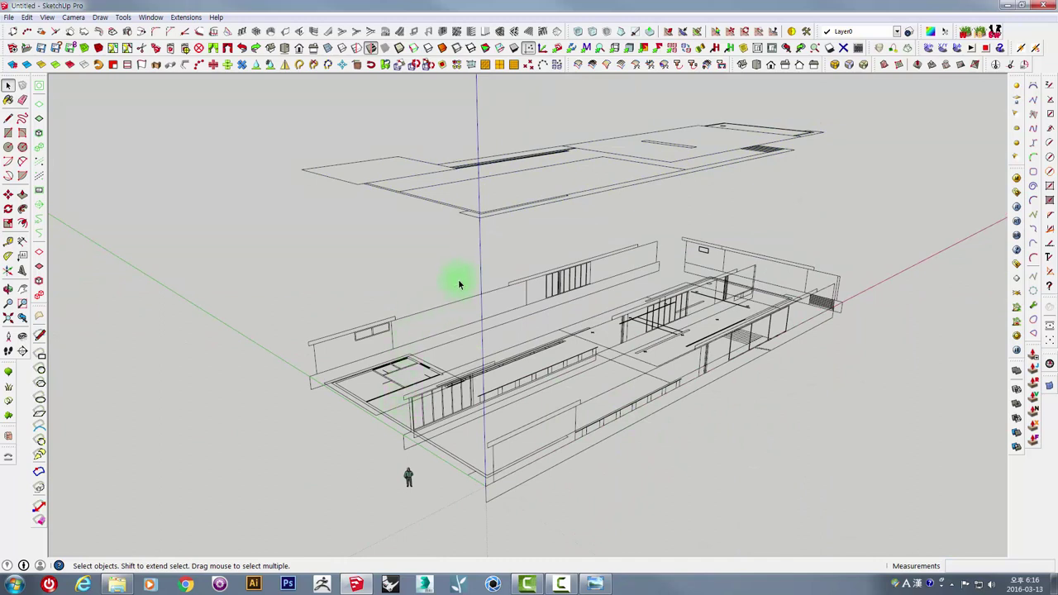
Step: Orbit and zoom to a low, close view of the floor beside the long windowed wall
mouse_move(501, 255)
middle_down()
mouse_move(507, 300)
mouse_move(550, 338)
middle_up()
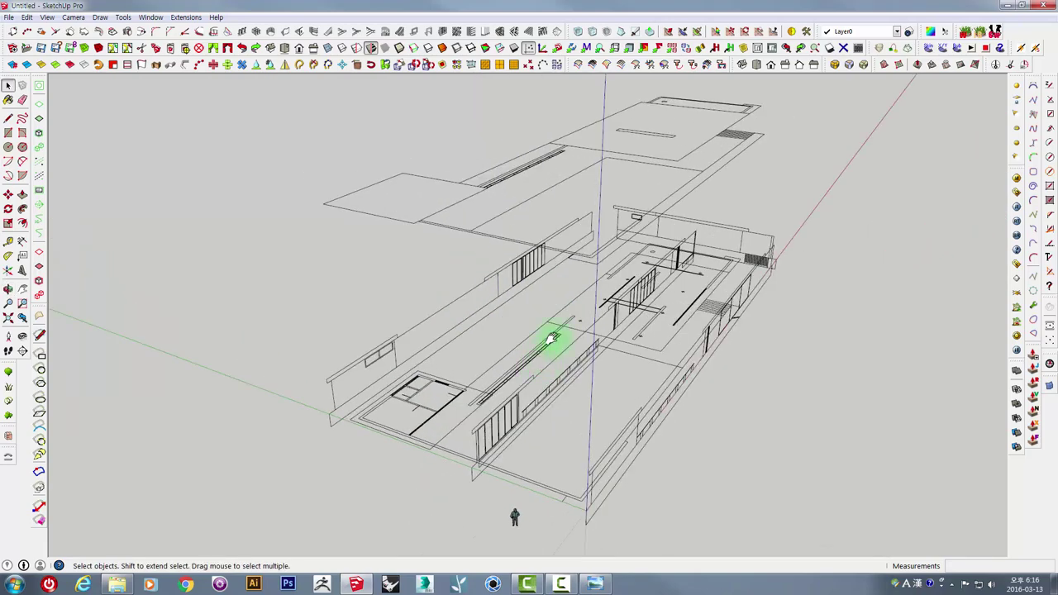
scroll(472, 331, up, 3)
scroll(475, 329, up, 2)
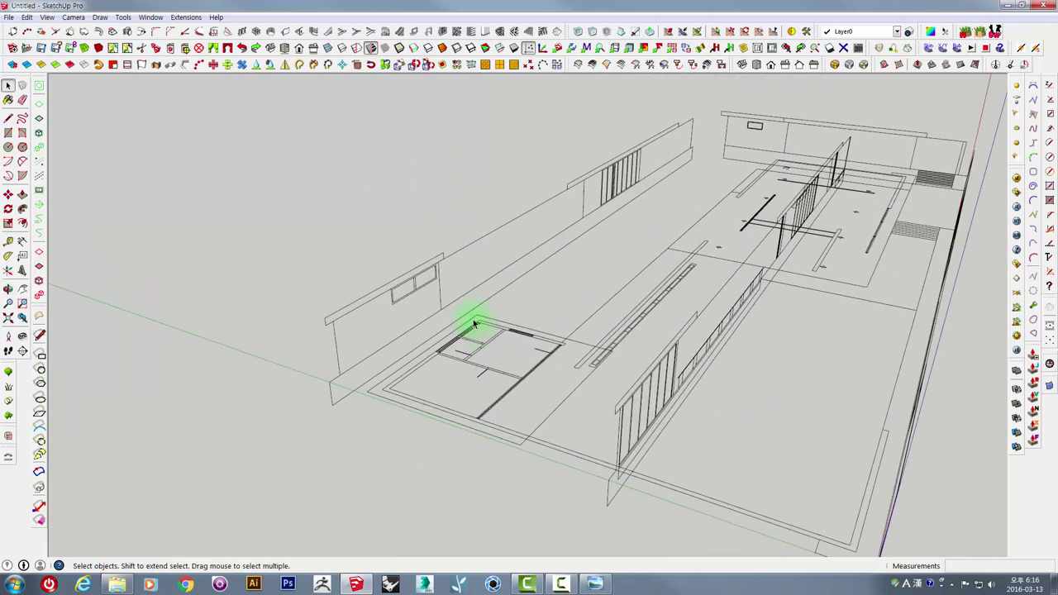
middle_drag(477, 309, 532, 323)
scroll(524, 358, up, 3)
scroll(557, 364, up, 2)
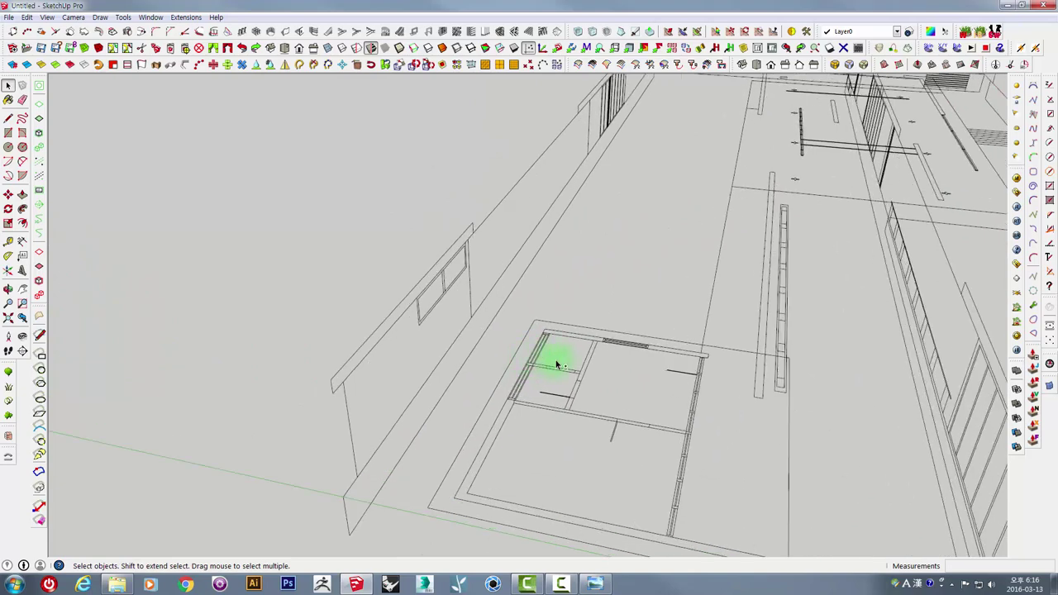
scroll(557, 365, down, 3)
mouse_move(502, 276)
middle_down()
mouse_move(402, 349)
mouse_move(137, 253)
middle_up()
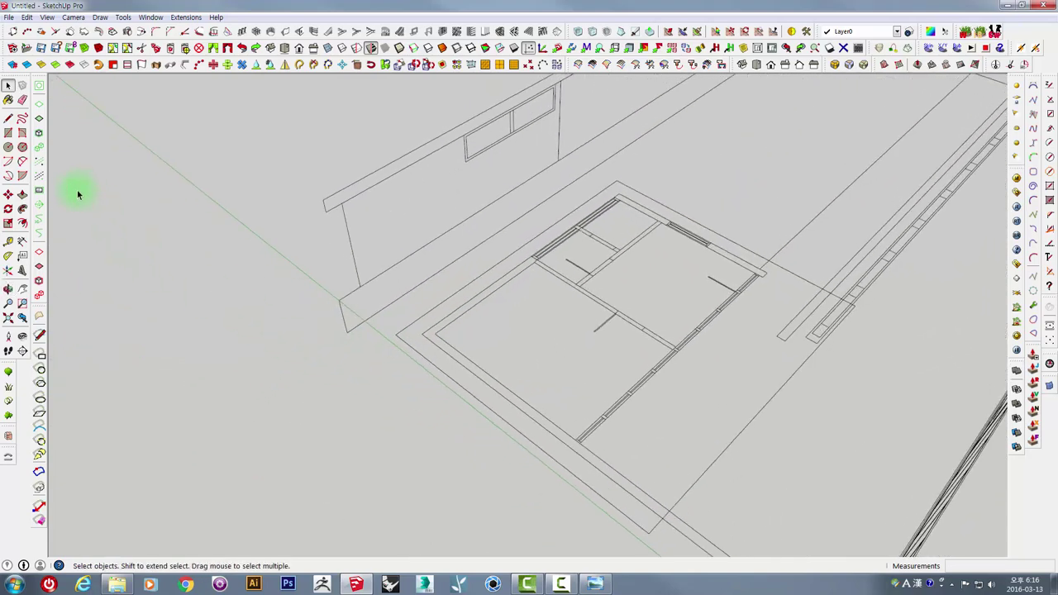
mouse_move(502, 362)
middle_down()
mouse_move(373, 323)
mouse_move(359, 295)
middle_up()
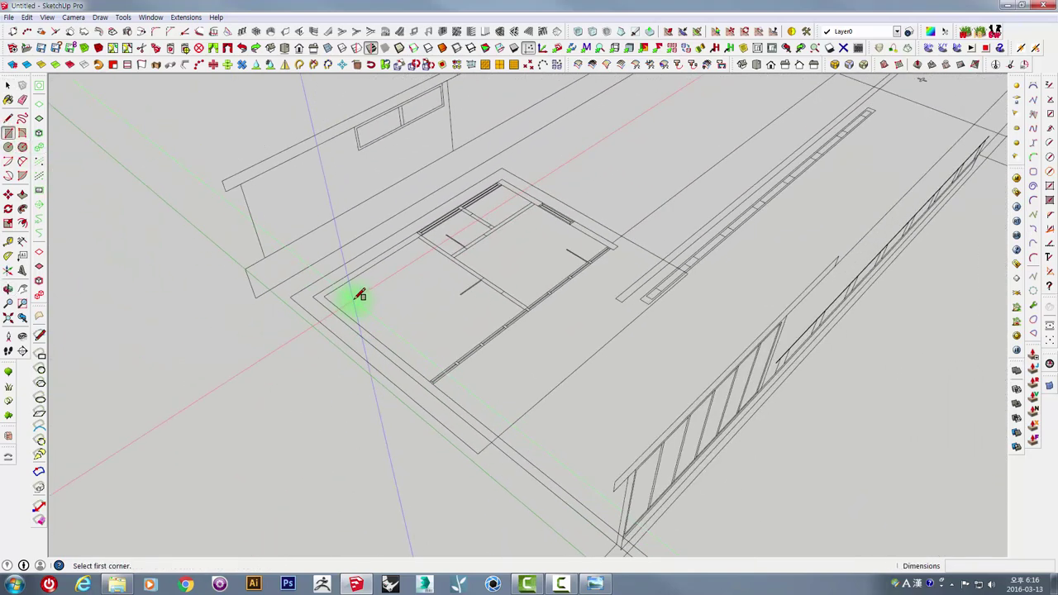
scroll(361, 295, down, 2)
mouse_move(510, 394)
middle_down()
mouse_move(697, 406)
mouse_move(647, 387)
middle_up()
scroll(727, 349, up, 2)
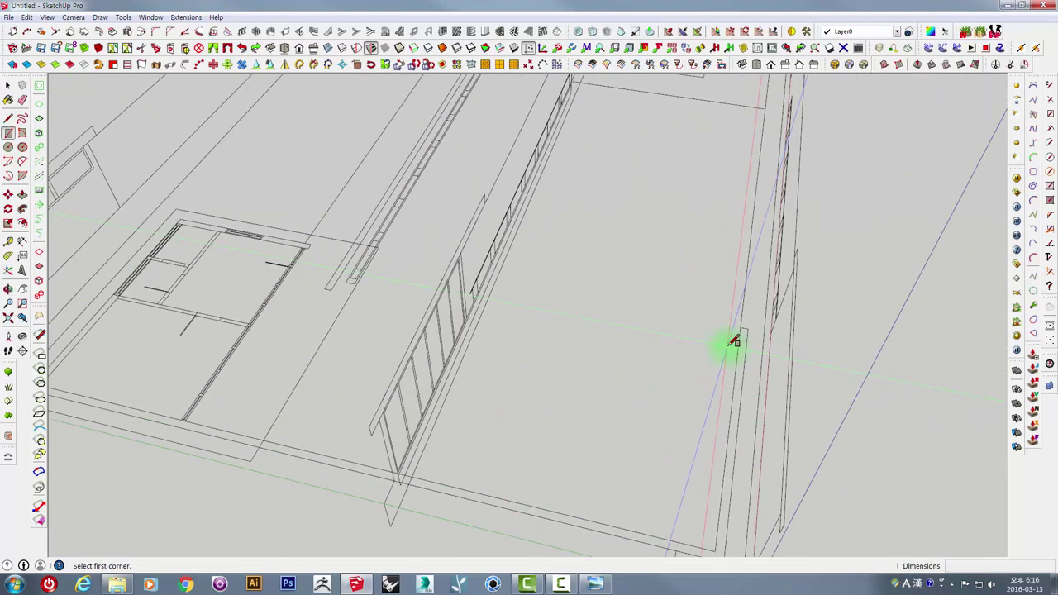
scroll(733, 342, up, 2)
scroll(749, 331, up, 2)
Step: Draw a roughly 1496 by 270 mm rectangle on the floor along the long wall
click(764, 314)
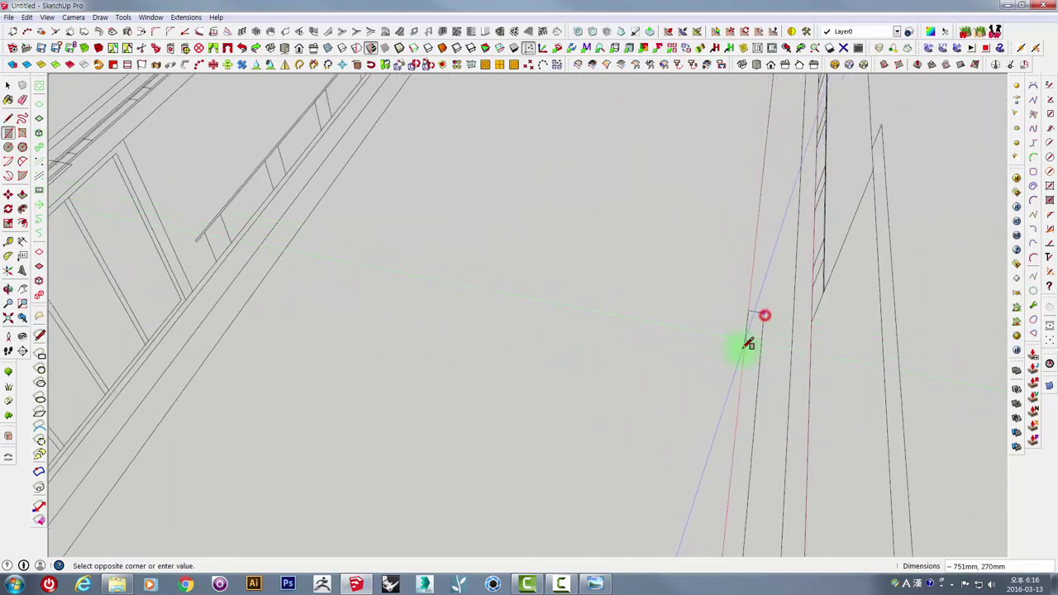
scroll(746, 347, down, 2)
scroll(746, 353, down, 1)
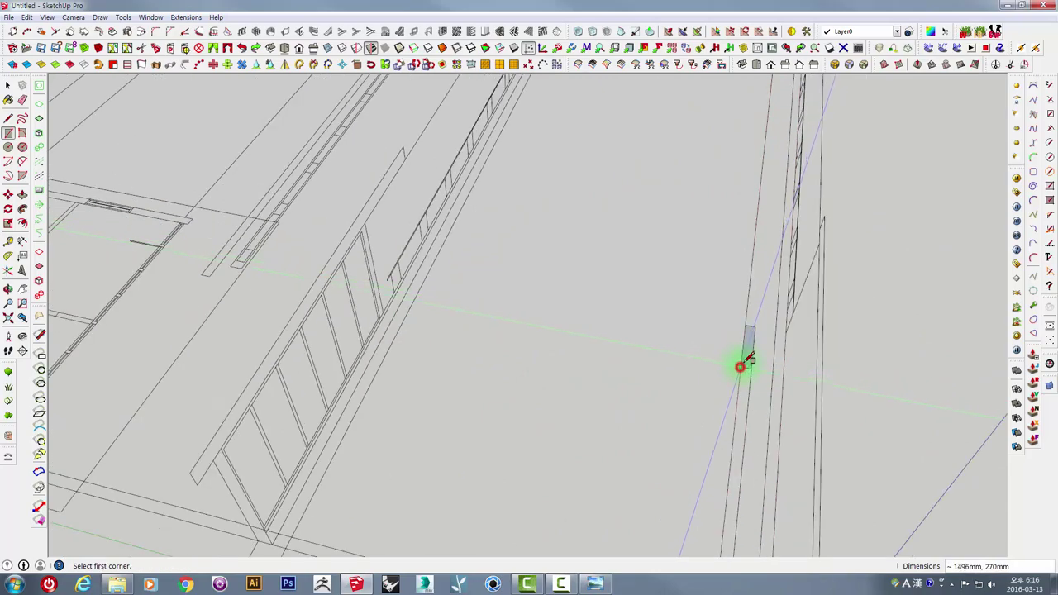
scroll(740, 364, down, 3)
mouse_move(732, 361)
middle_down()
mouse_move(716, 347)
mouse_move(879, 278)
mouse_move(627, 313)
mouse_move(635, 305)
middle_up()
scroll(629, 310, up, 2)
key(space)
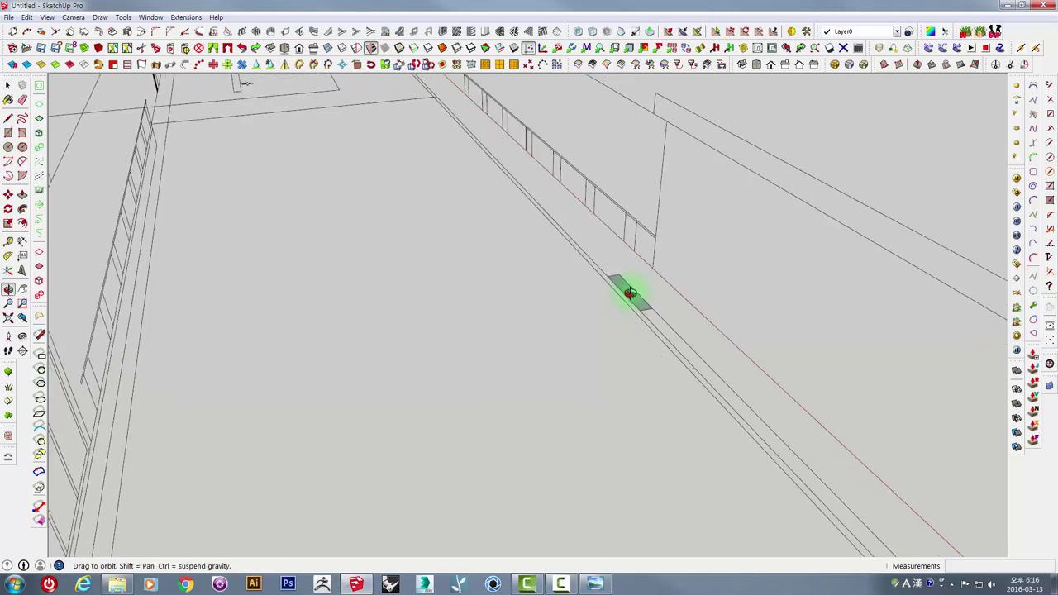
key(p)
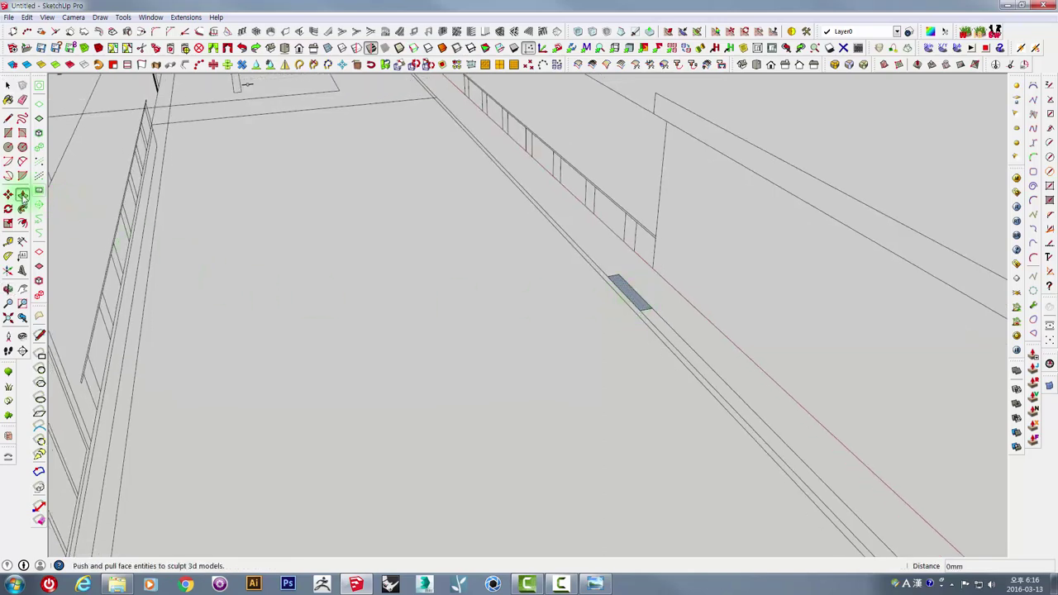
Step: Pull the small rectangle up into a box, then drop it back to a flat slab
click(628, 295)
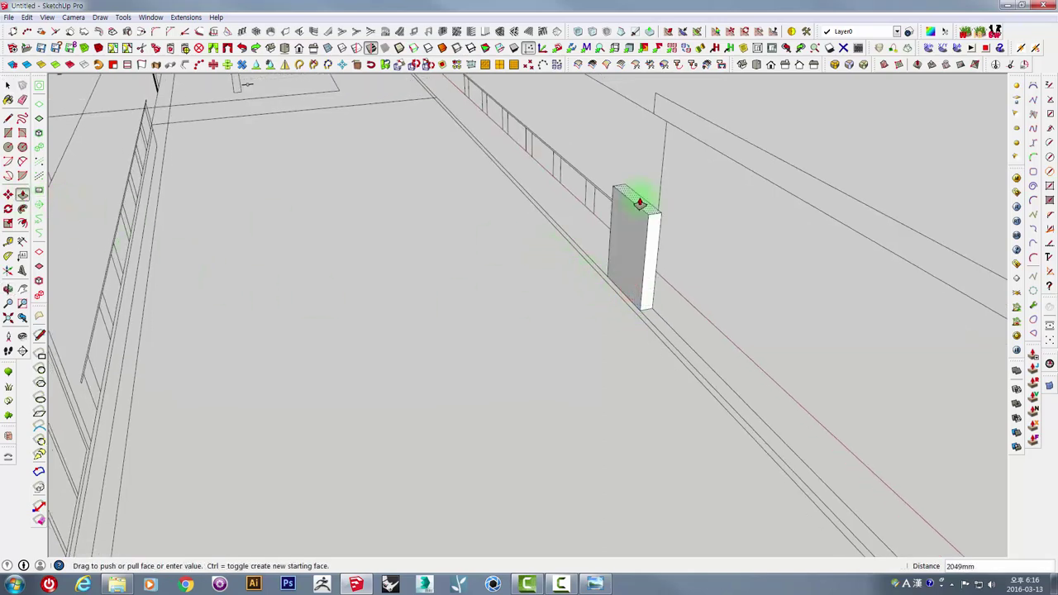
scroll(636, 199, down, 3)
middle_drag(634, 196, 548, 88)
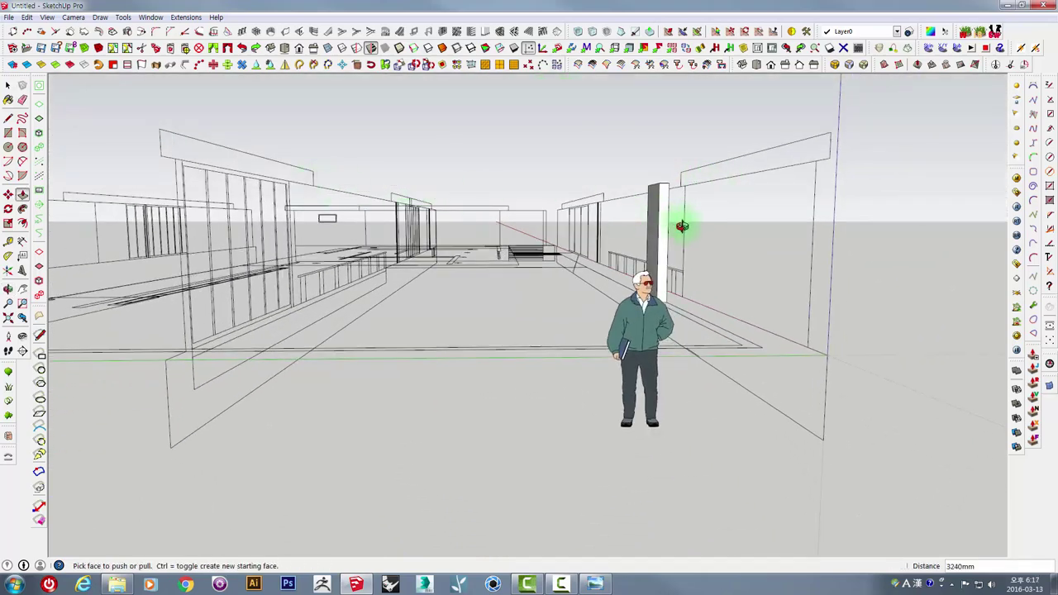
middle_drag(681, 226, 697, 331)
click(697, 330)
scroll(681, 342, up, 2)
Step: Pull the rectangle's face up to full wall height
click(642, 368)
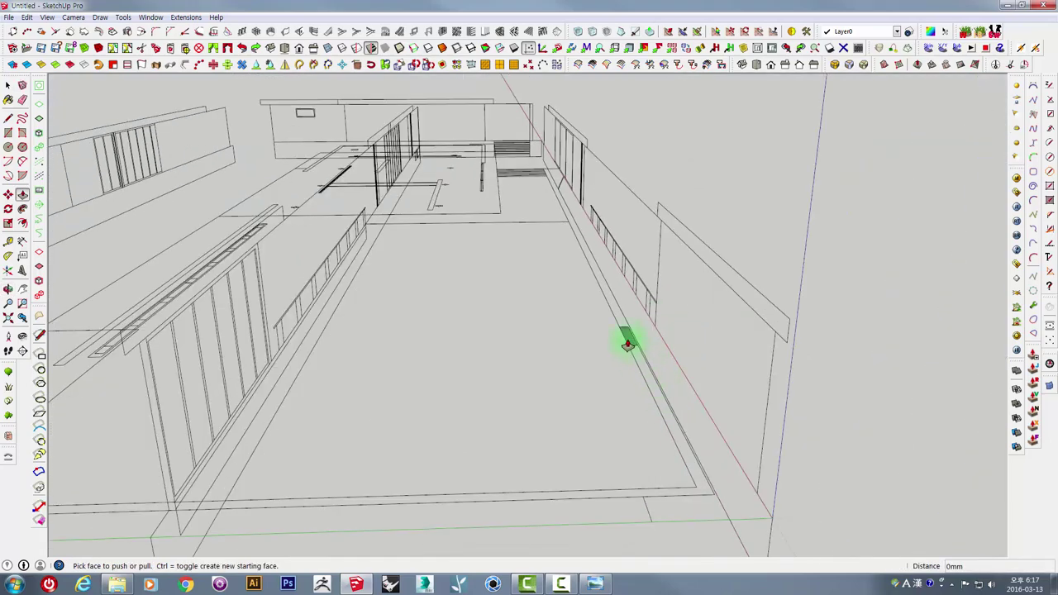
mouse_move(617, 291)
middle_down()
mouse_move(614, 253)
mouse_move(376, 205)
middle_up()
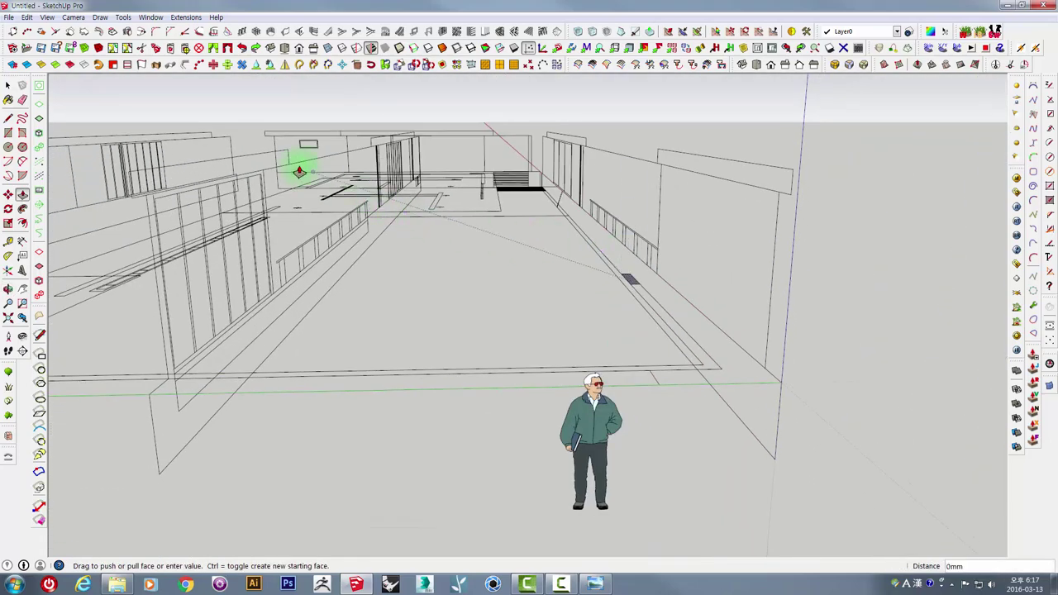
mouse_move(291, 165)
middle_down()
mouse_move(668, 289)
mouse_move(782, 361)
mouse_move(505, 315)
mouse_move(626, 394)
mouse_move(534, 323)
middle_up()
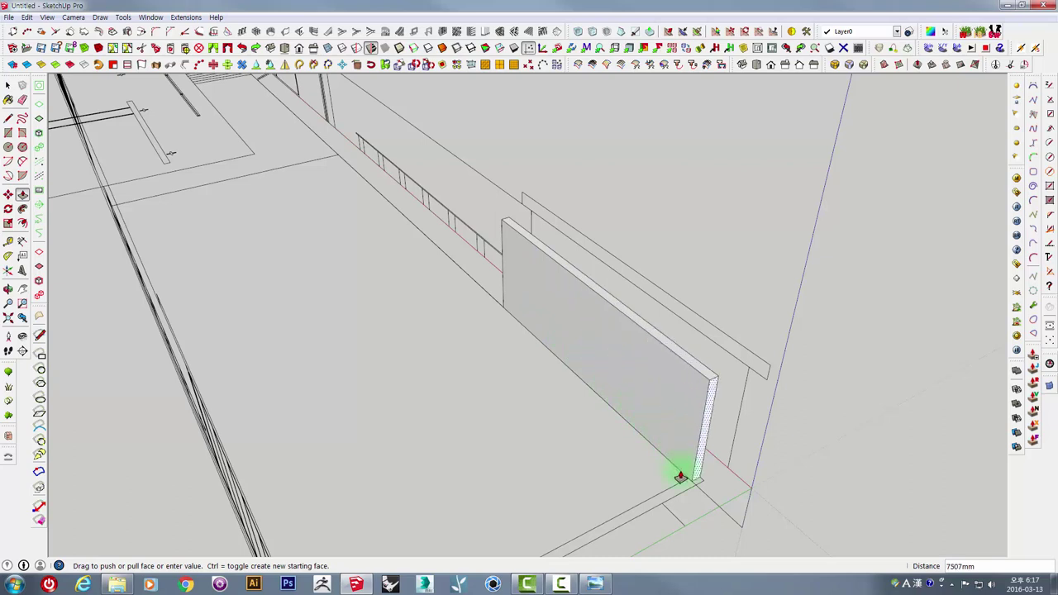
scroll(676, 499, up, 3)
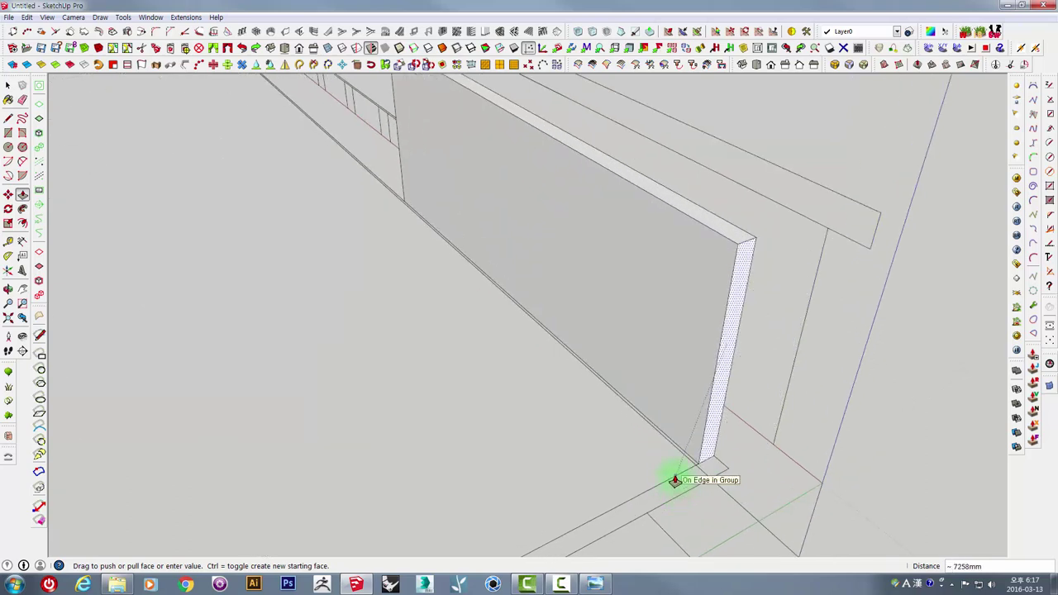
mouse_move(738, 458)
middle_down()
mouse_move(637, 326)
mouse_move(623, 272)
mouse_move(672, 445)
mouse_move(649, 349)
middle_up()
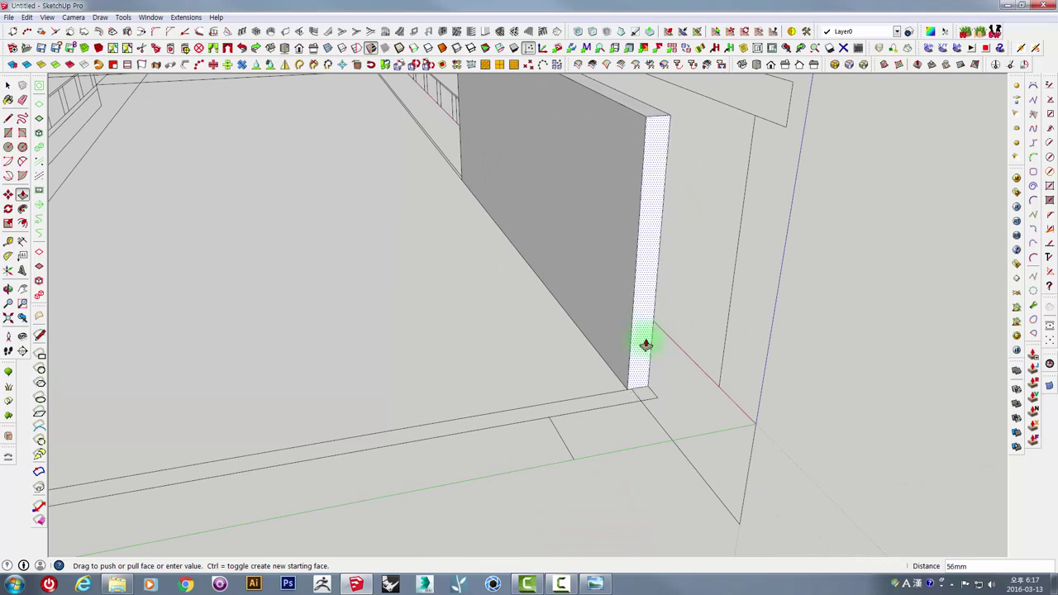
Step: Push/pull the wall's end and side faces to thicken it and lengthen it along the floor edge
click(651, 347)
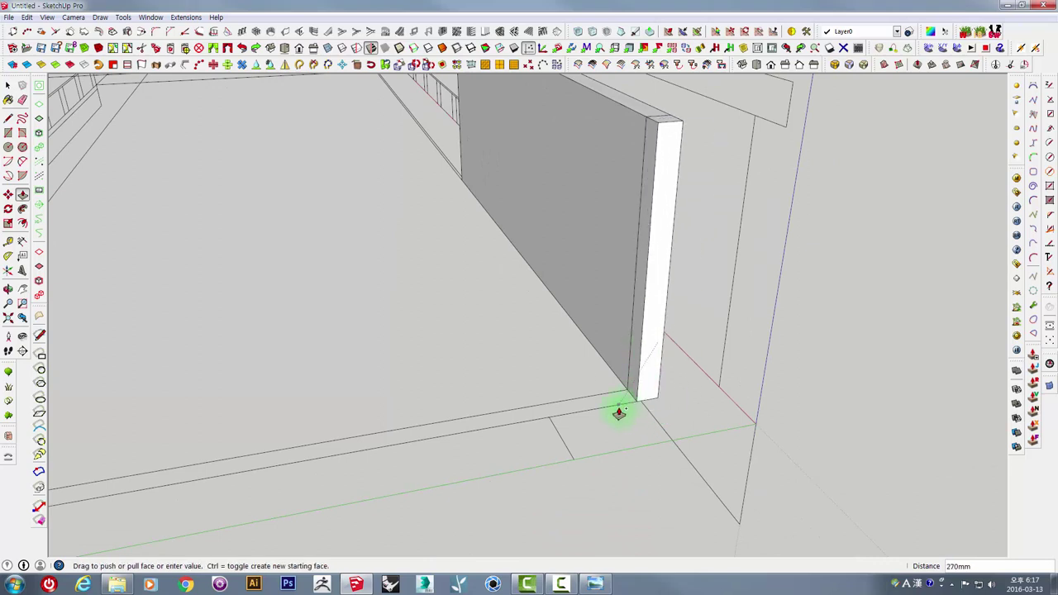
mouse_move(666, 391)
middle_down()
mouse_move(702, 385)
mouse_move(769, 442)
mouse_move(754, 445)
middle_up()
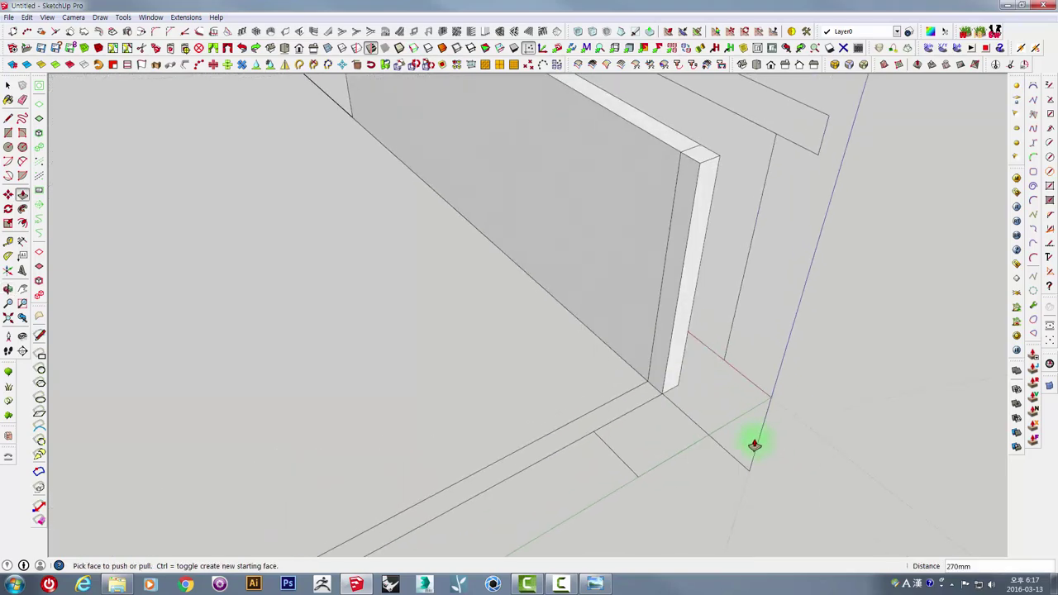
click(662, 356)
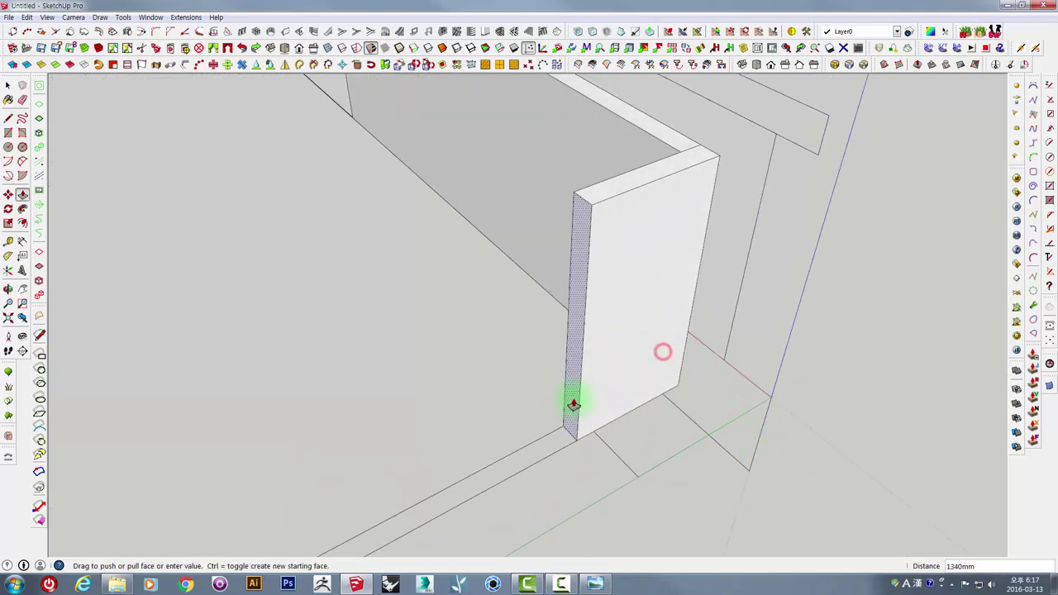
mouse_move(571, 406)
middle_down()
mouse_move(474, 477)
mouse_move(693, 301)
mouse_move(573, 413)
mouse_move(744, 257)
mouse_move(603, 319)
mouse_move(535, 365)
mouse_move(739, 227)
mouse_move(687, 265)
mouse_move(520, 342)
middle_up()
mouse_move(427, 369)
middle_down()
mouse_move(709, 373)
mouse_move(603, 414)
mouse_move(735, 439)
mouse_move(634, 422)
middle_up()
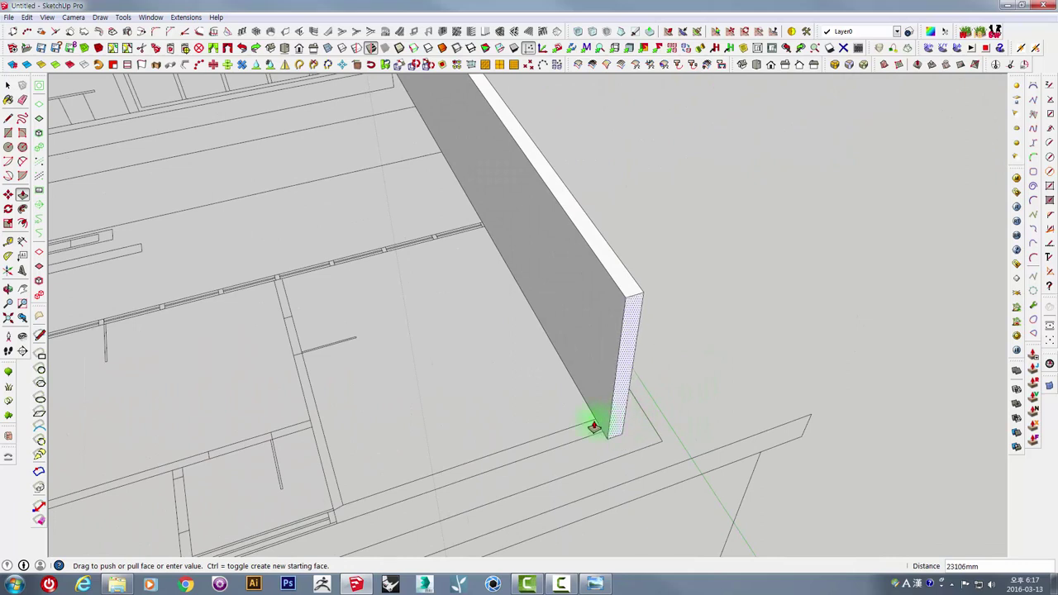
scroll(591, 425, up, 1)
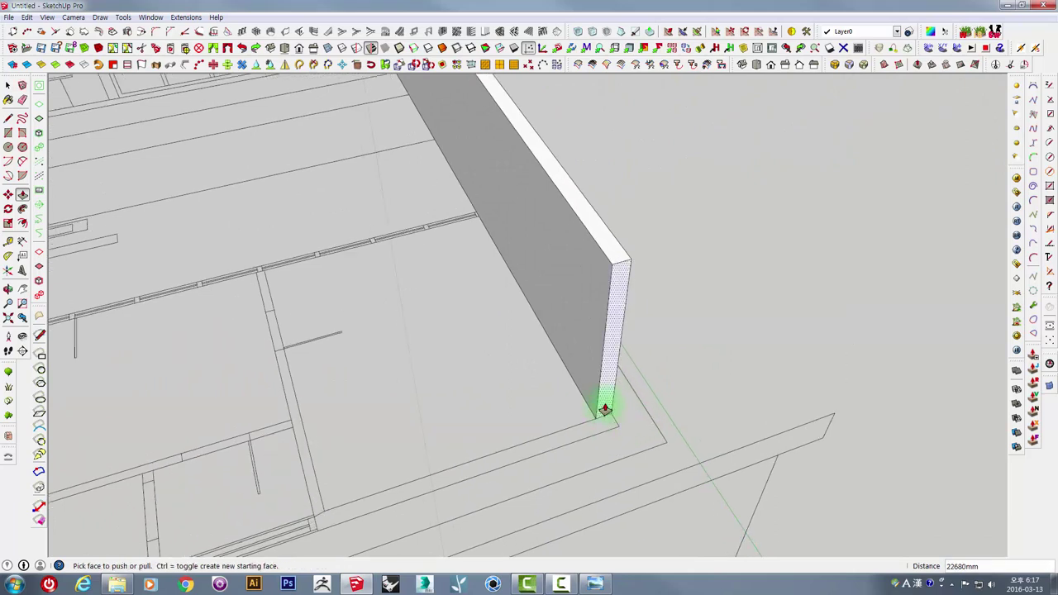
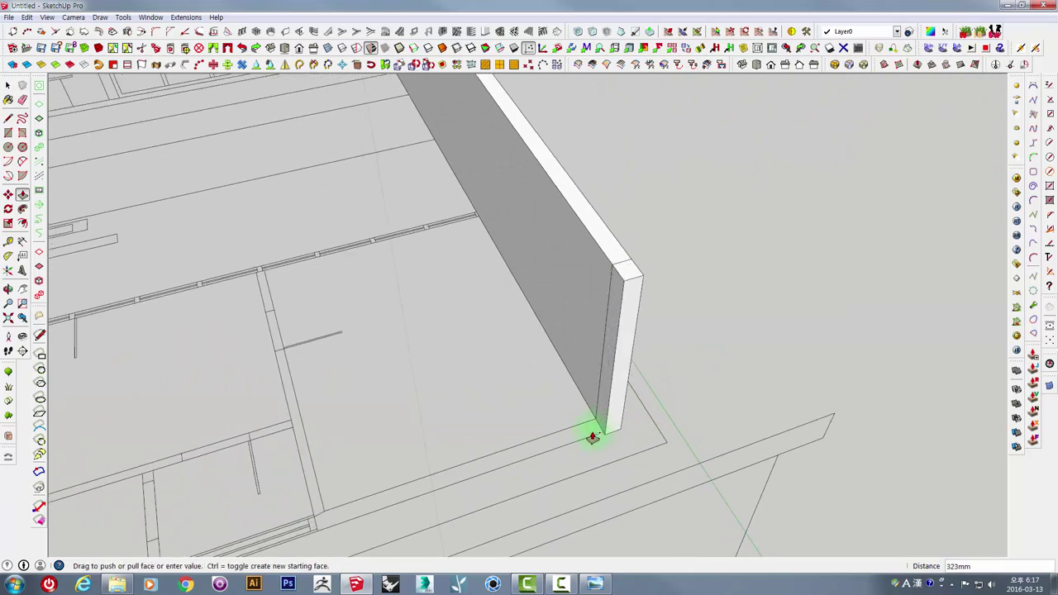
Step: Push-pull the partition wall's end face out 270mm so it reaches the room corner
middle_drag(597, 394, 640, 349)
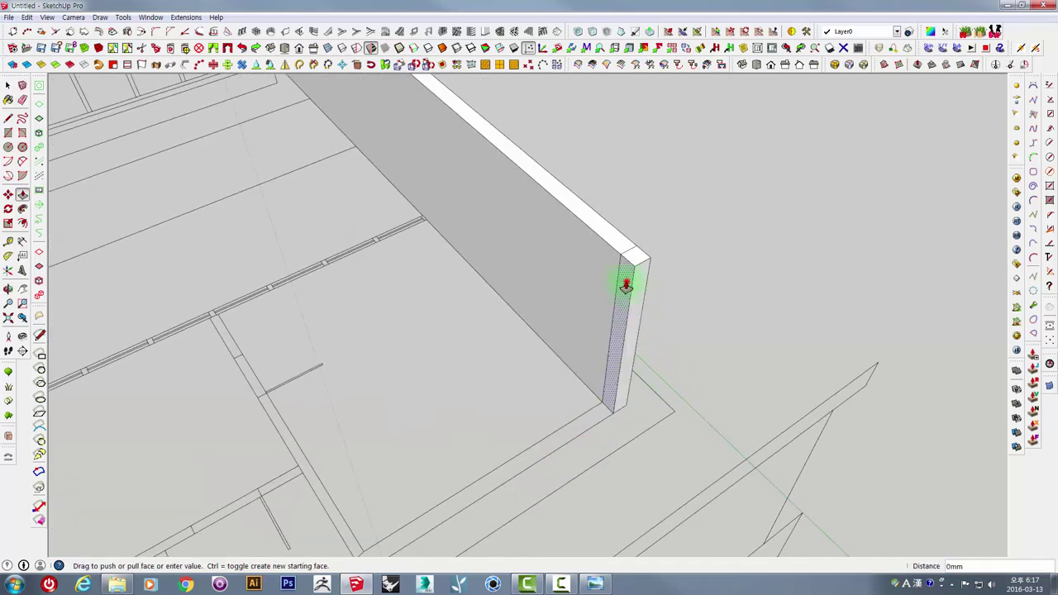
mouse_move(599, 305)
middle_down()
mouse_move(738, 309)
mouse_move(590, 223)
middle_up()
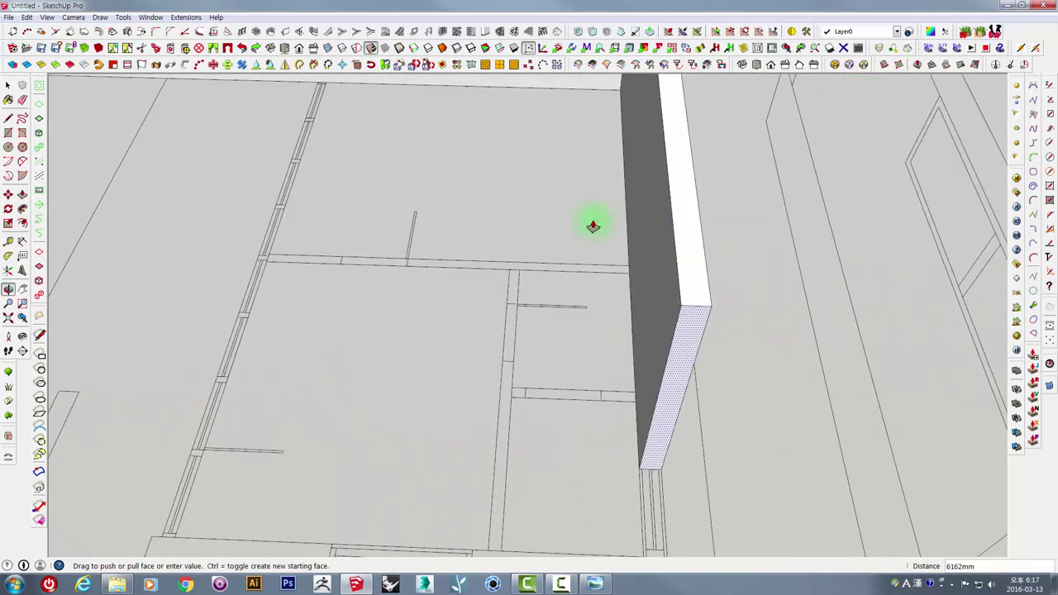
click(599, 269)
scroll(612, 269, up, 3)
scroll(635, 270, up, 3)
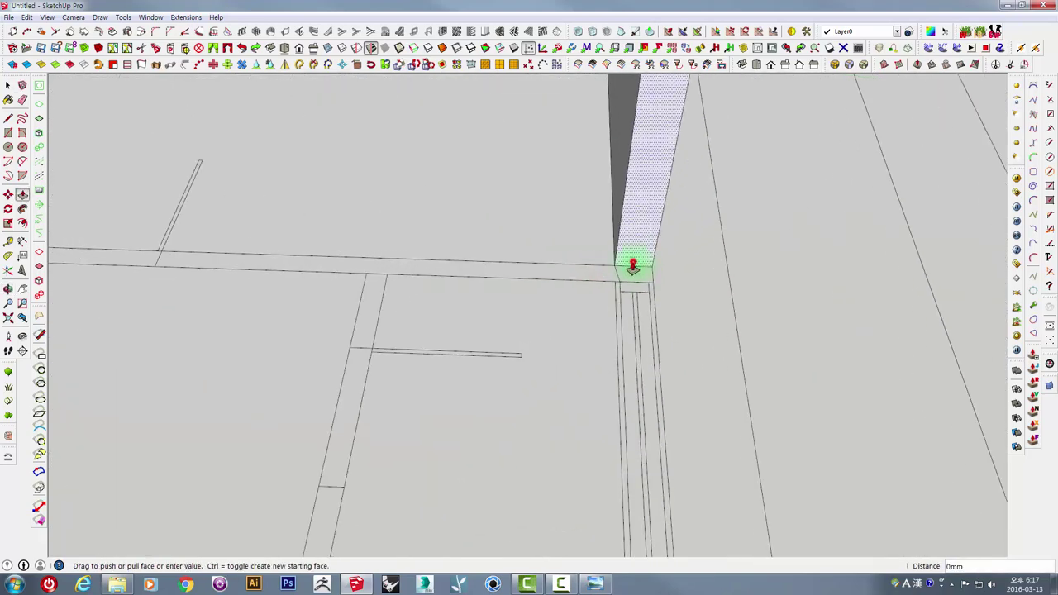
click(578, 285)
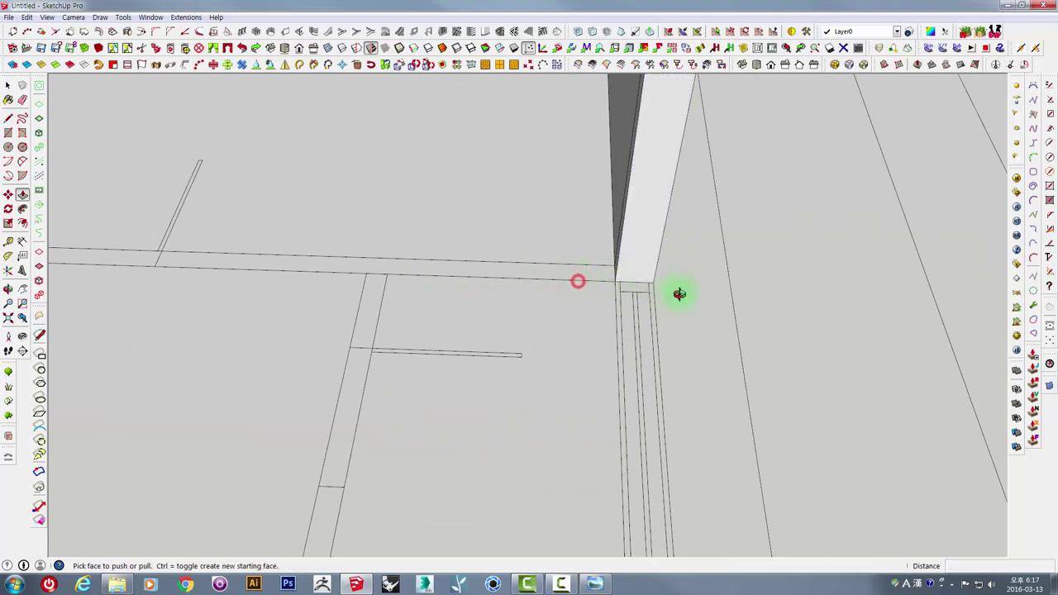
Step: Extrude the corner pillar's faces so the pillar rises alongside the wall
mouse_move(681, 293)
middle_down()
mouse_move(901, 288)
mouse_move(696, 239)
mouse_move(670, 308)
mouse_move(511, 245)
middle_up()
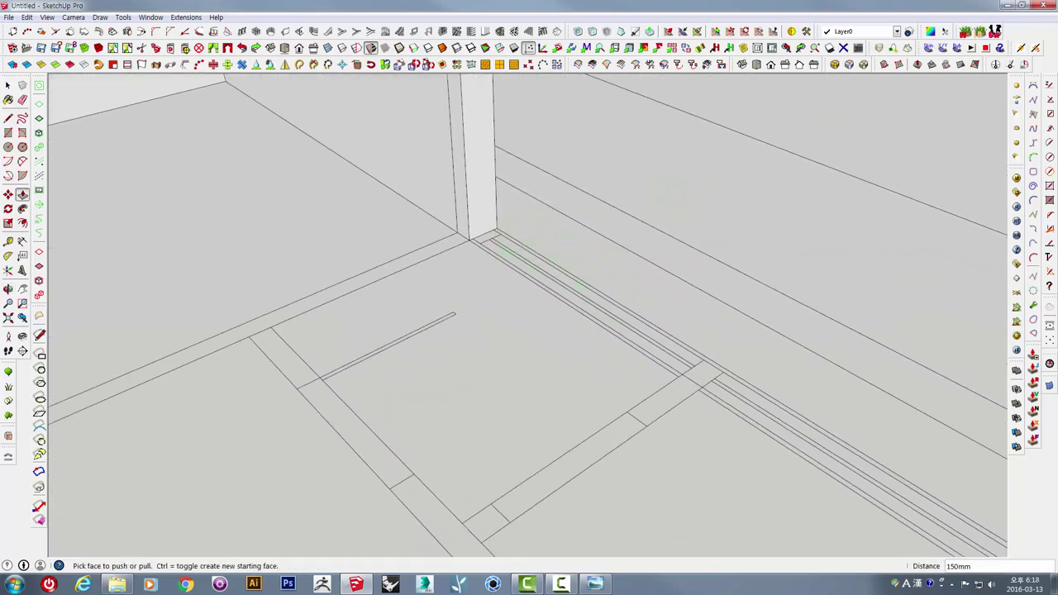
middle_drag(603, 319, 472, 240)
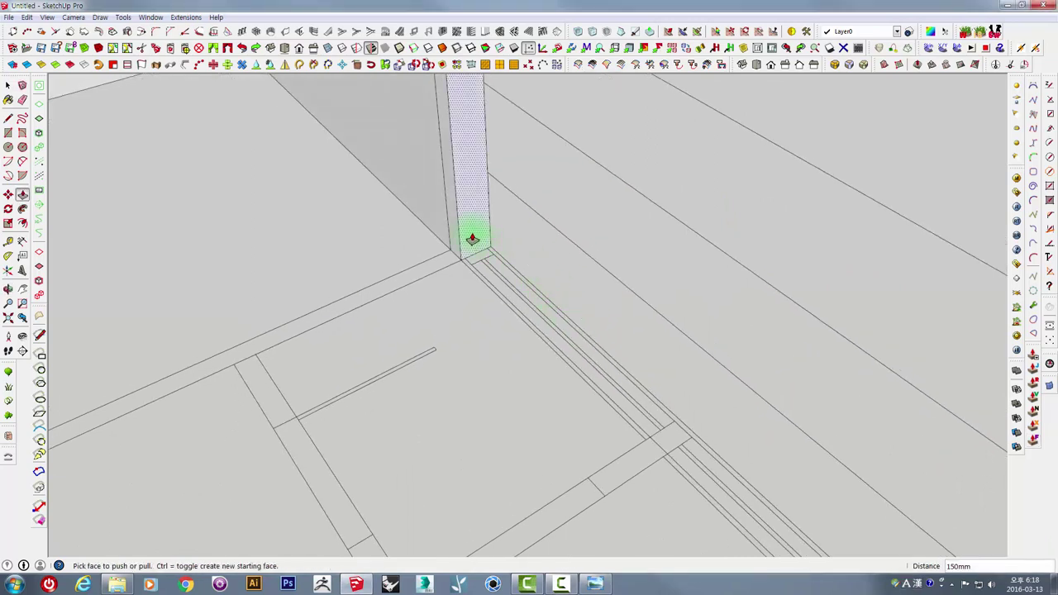
click(471, 235)
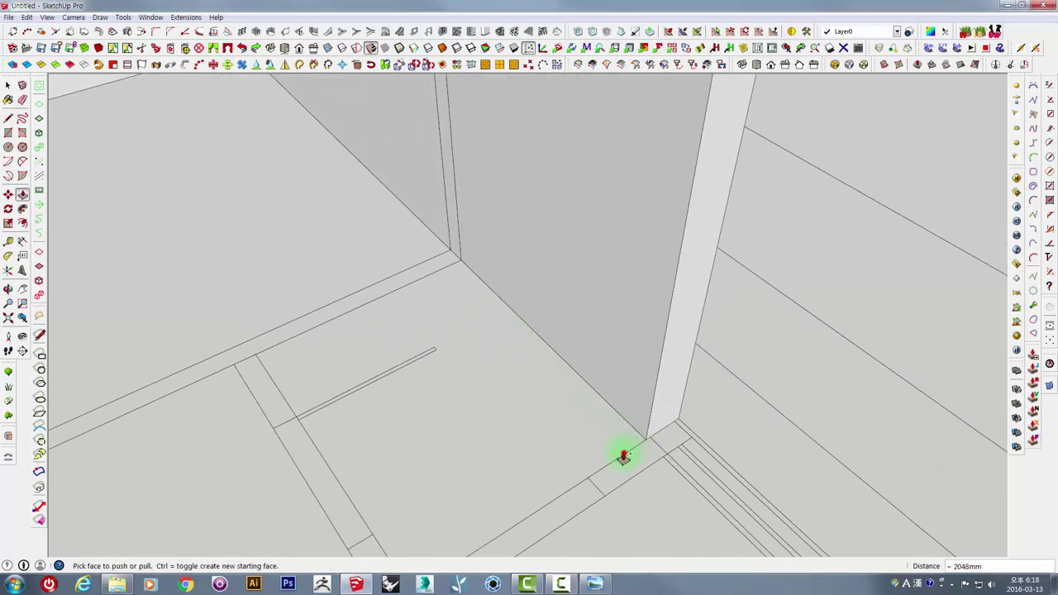
click(655, 415)
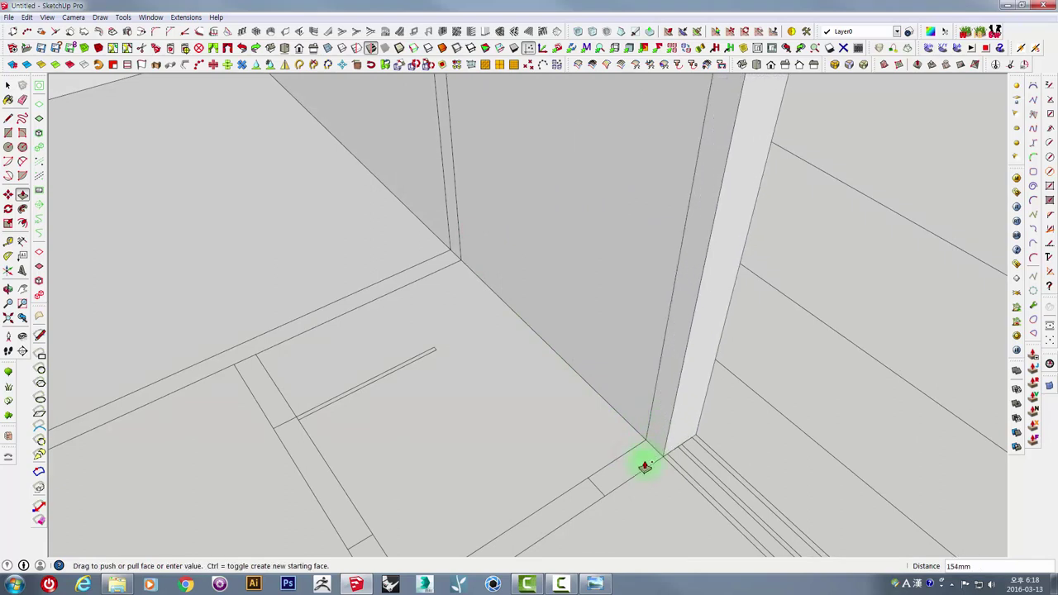
middle_drag(649, 461, 595, 328)
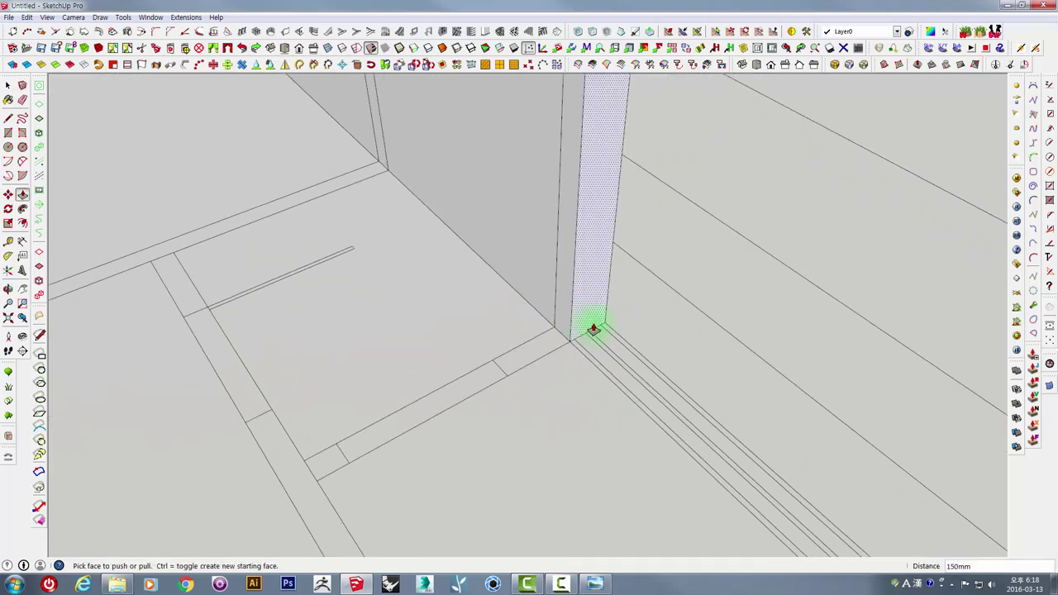
click(594, 324)
mouse_move(618, 385)
middle_down()
mouse_move(553, 187)
mouse_move(606, 327)
middle_up()
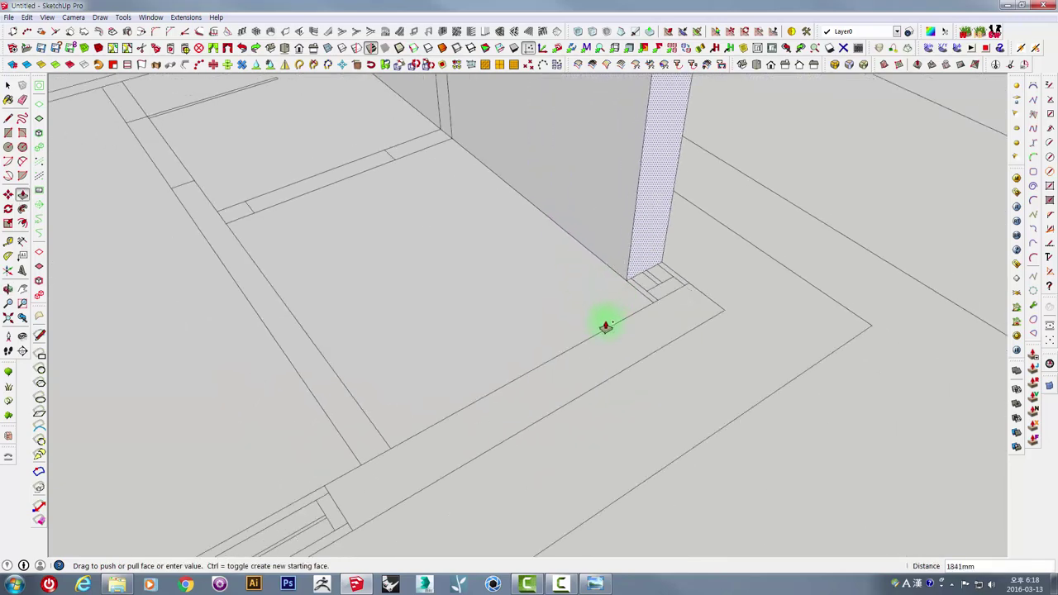
click(676, 274)
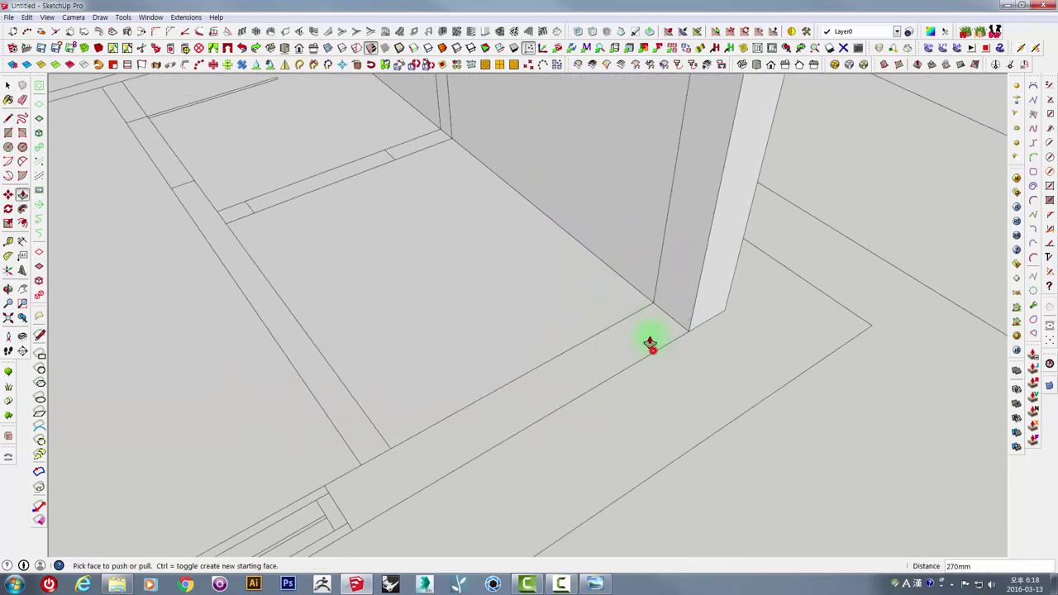
middle_drag(643, 319, 633, 385)
scroll(605, 367, down, 1)
Step: Extend the corner pillar face by 150mm
scroll(589, 356, down, 5)
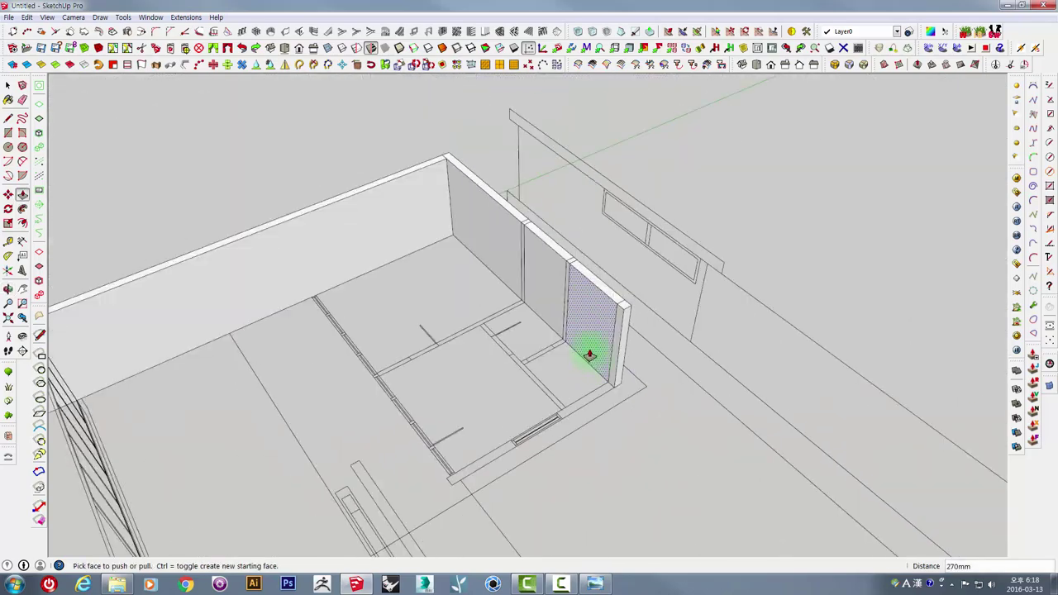
mouse_move(590, 355)
middle_down()
mouse_move(642, 237)
mouse_move(620, 342)
middle_up()
scroll(620, 343, up, 3)
scroll(624, 367, up, 2)
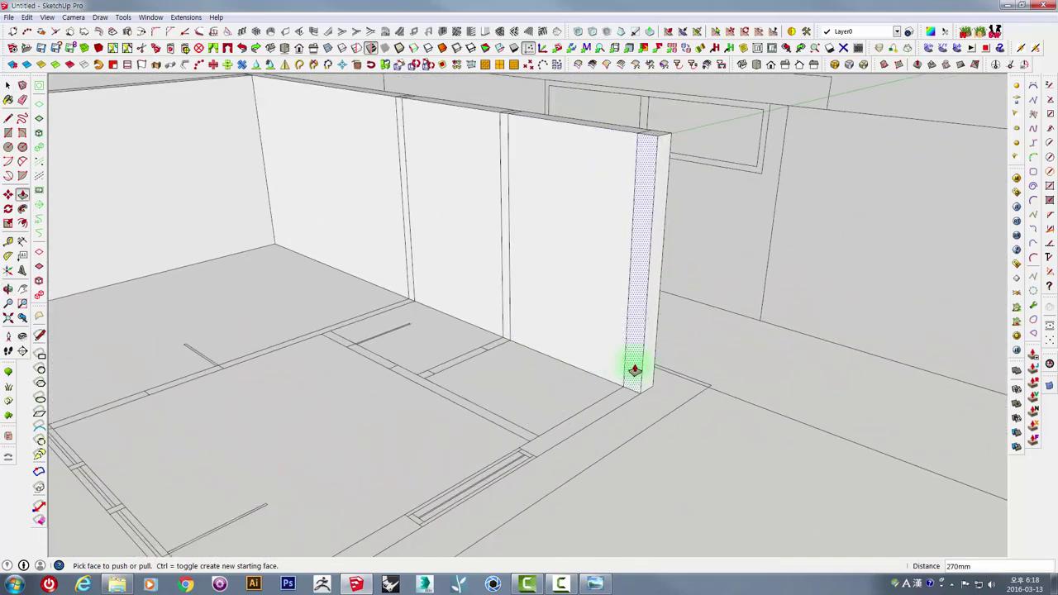
click(634, 369)
mouse_move(579, 421)
middle_down()
mouse_move(850, 419)
mouse_move(706, 333)
middle_up()
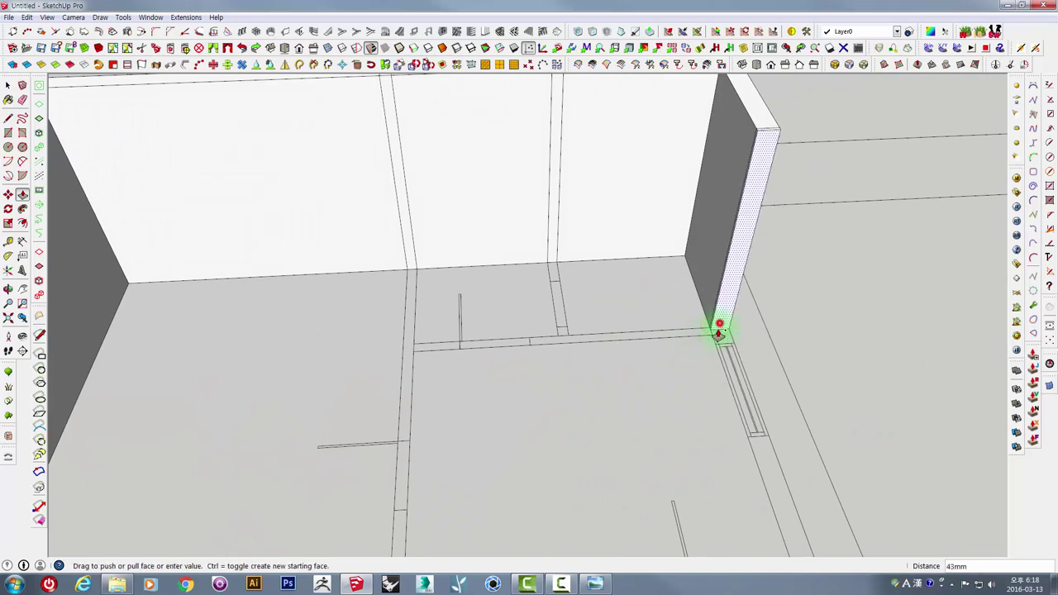
text(150)
key(Return)
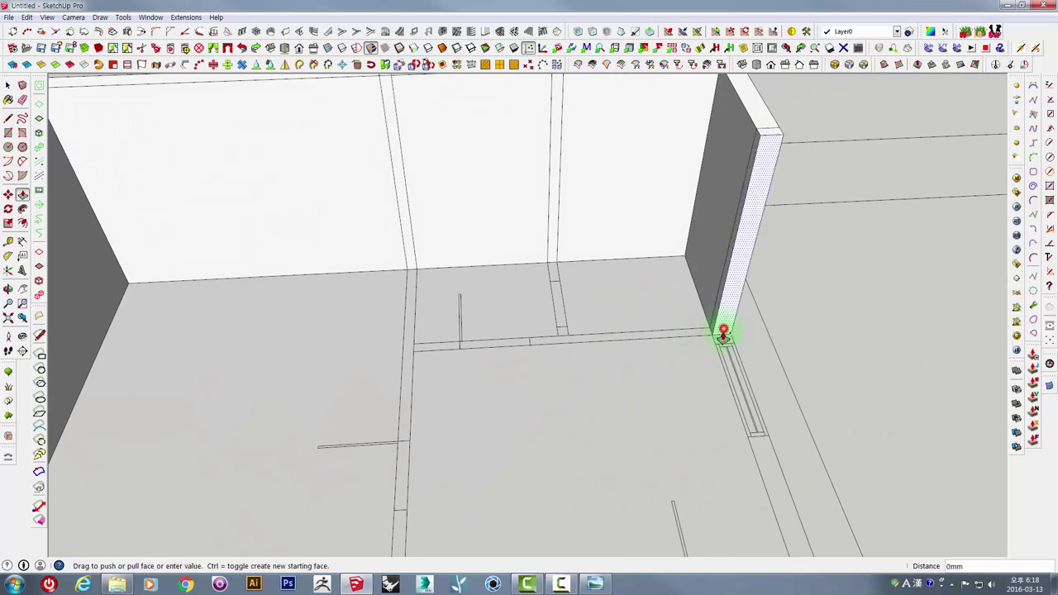
click(715, 351)
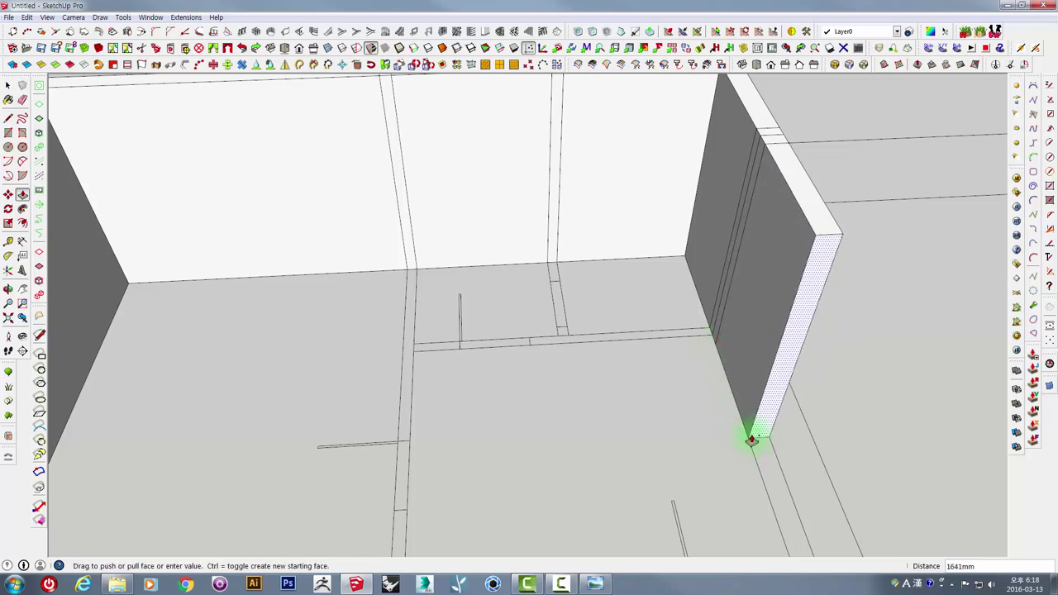
Step: Push the pillar face out to 2100mm
mouse_move(744, 433)
middle_down()
mouse_move(816, 350)
mouse_move(761, 356)
mouse_move(610, 314)
mouse_move(544, 342)
middle_up()
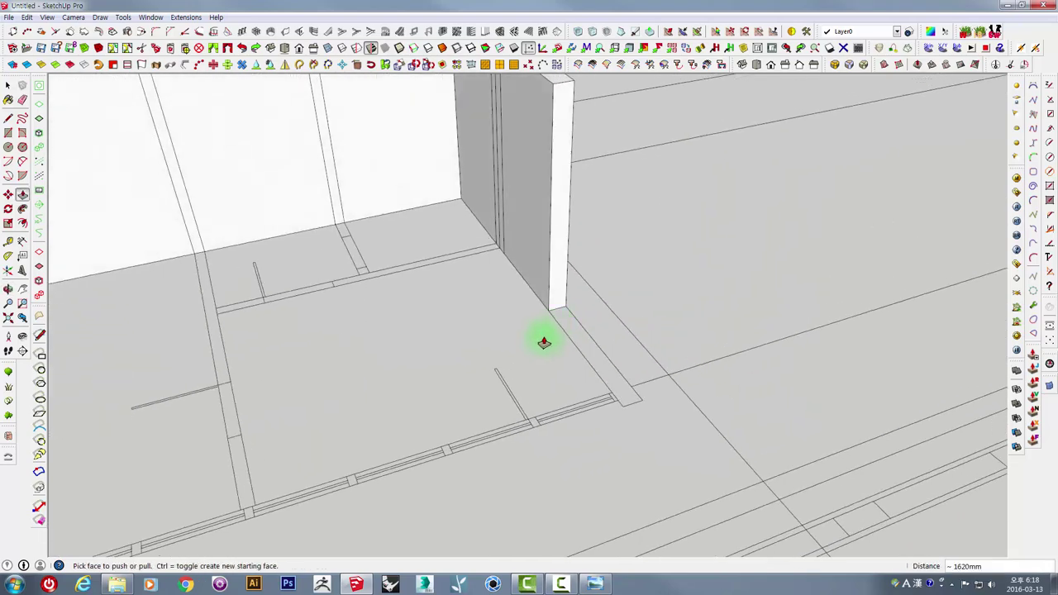
click(562, 301)
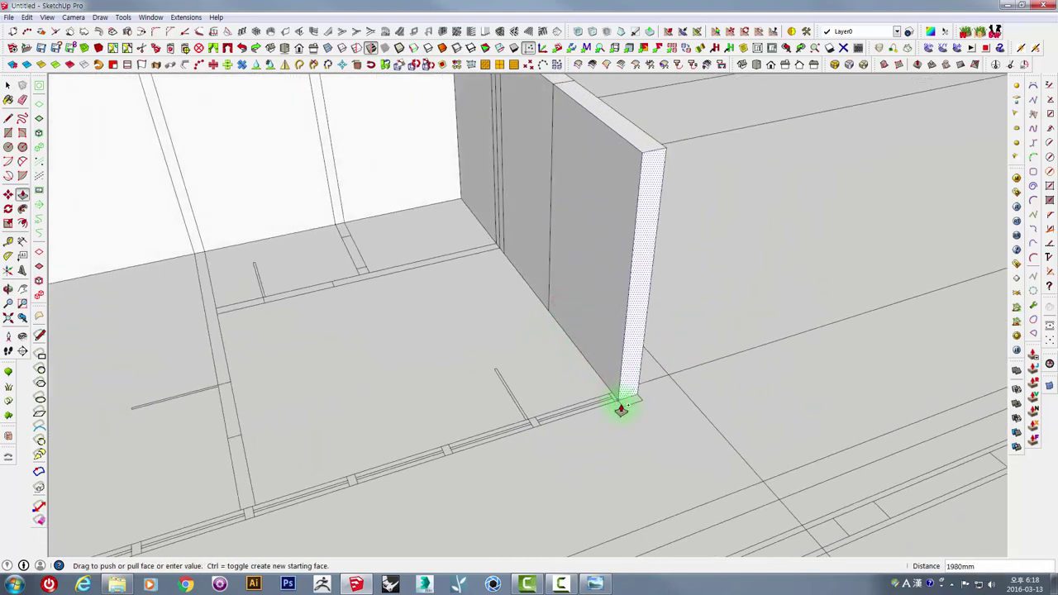
click(621, 406)
mouse_move(621, 406)
middle_down()
mouse_move(626, 380)
mouse_move(603, 402)
mouse_move(791, 319)
mouse_move(761, 421)
mouse_move(325, 353)
mouse_move(550, 314)
mouse_move(378, 390)
mouse_move(838, 298)
mouse_move(751, 411)
mouse_move(560, 314)
mouse_move(668, 297)
middle_up()
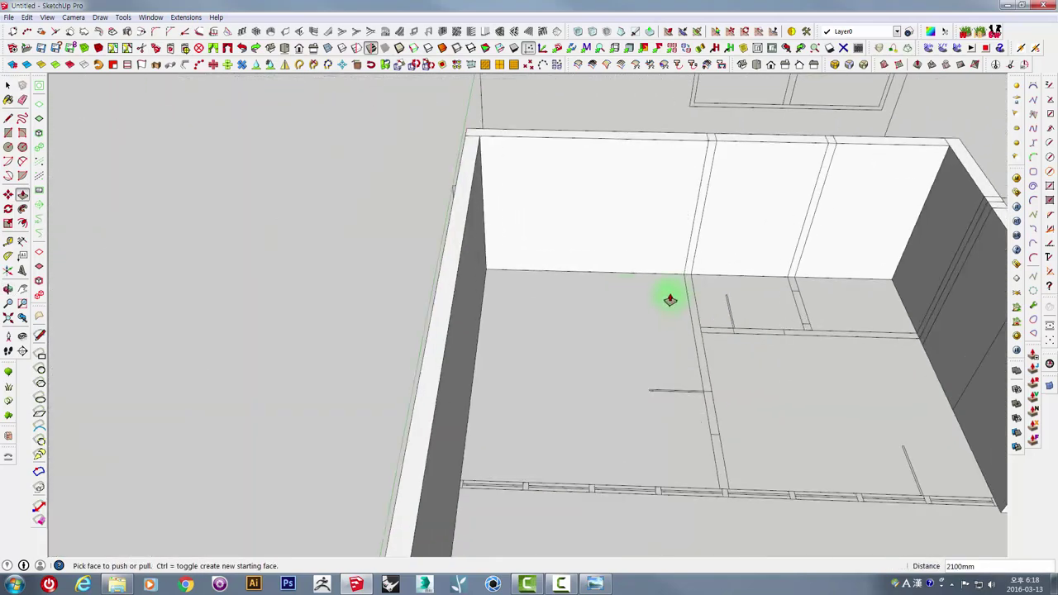
Step: Pull the interior partition face up to full wall height
click(691, 272)
scroll(714, 303, up, 1)
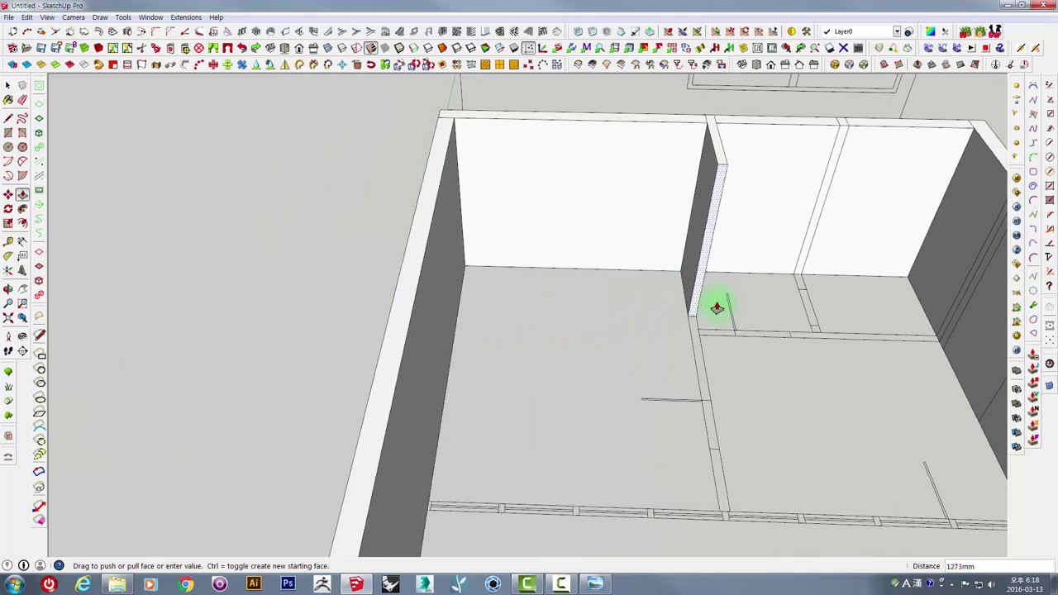
scroll(727, 324, up, 2)
scroll(726, 336, up, 2)
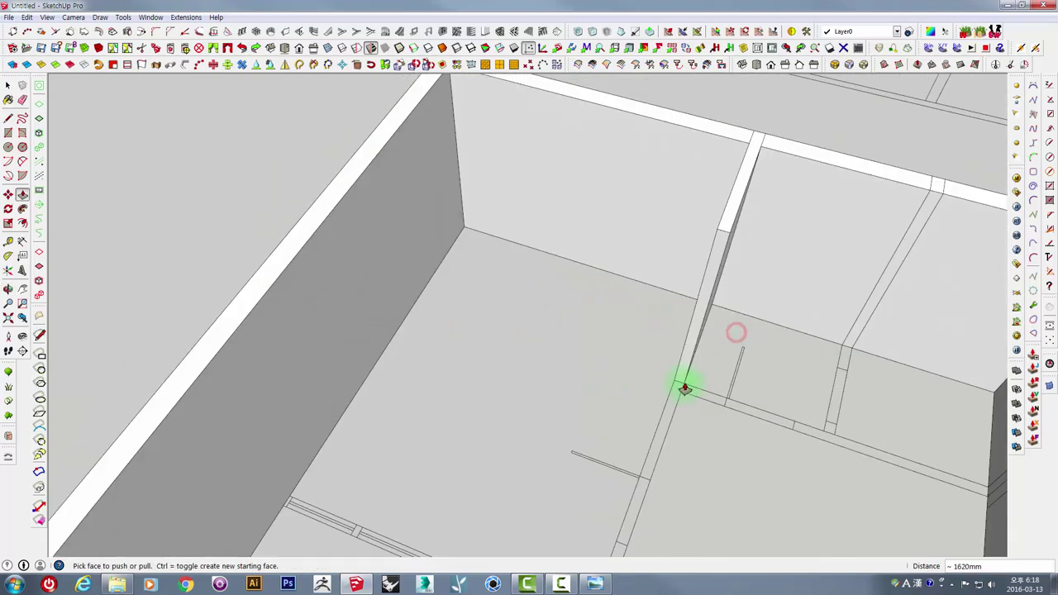
scroll(683, 381, up, 2)
click(684, 394)
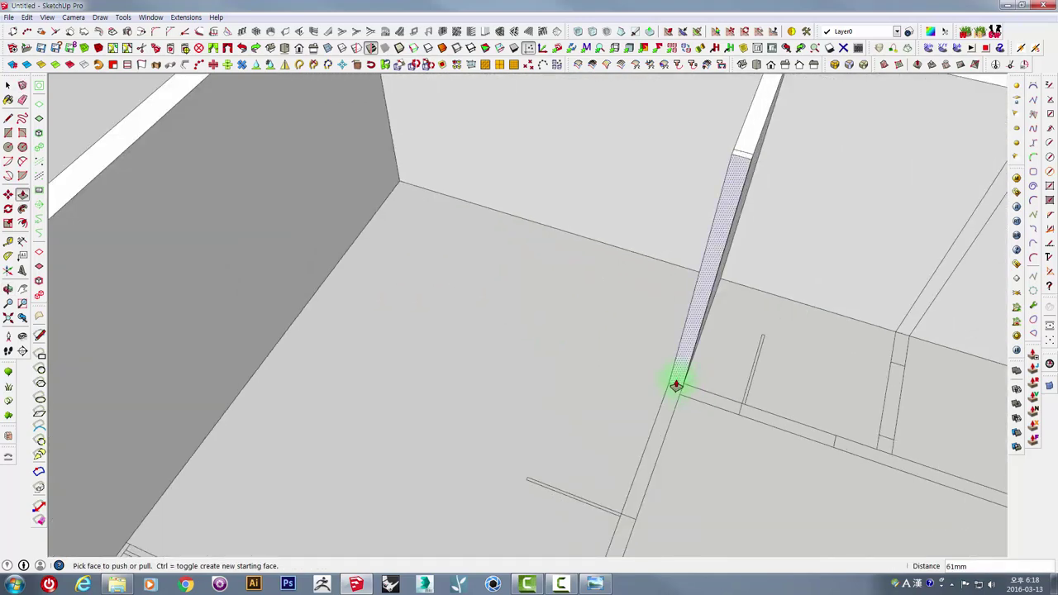
click(695, 403)
mouse_move(703, 406)
middle_down()
mouse_move(620, 359)
mouse_move(626, 353)
middle_up()
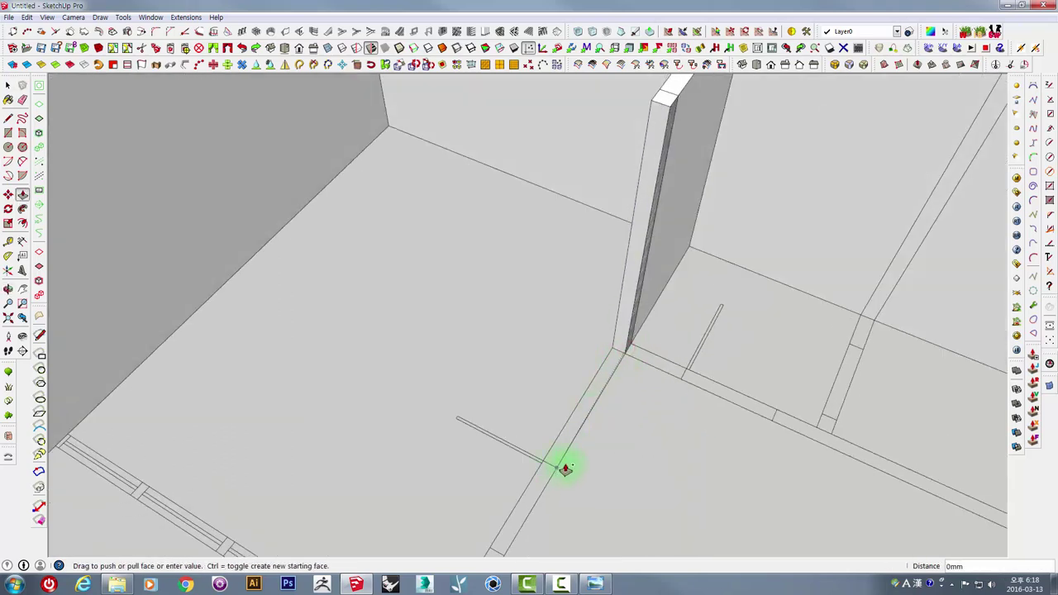
click(579, 405)
Step: Pull the partition's thin end faces outward to lengthen the wall across the room
click(617, 350)
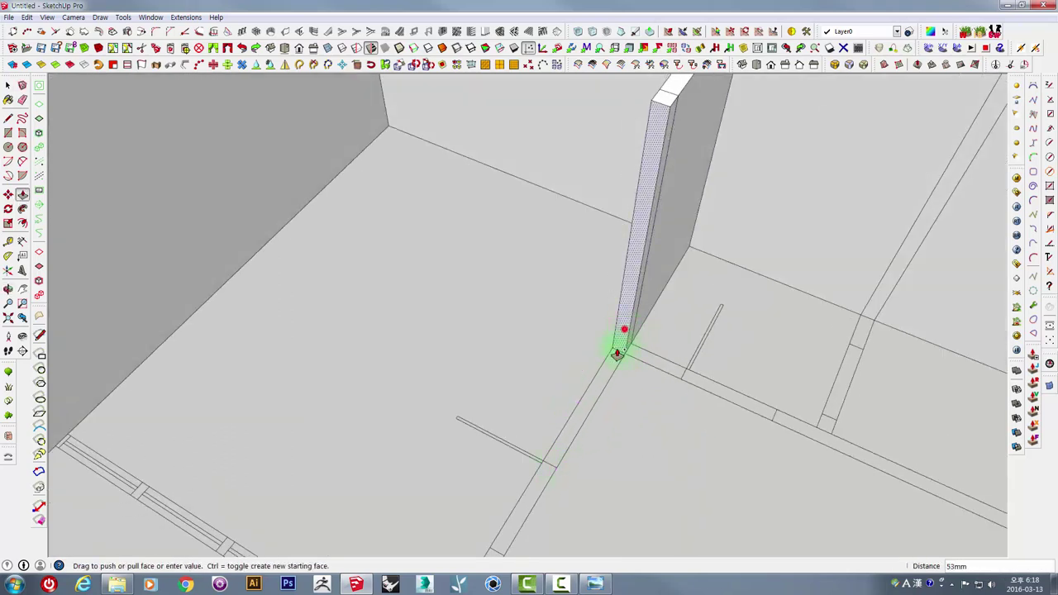
click(557, 473)
mouse_move(556, 473)
shift+middle_down()
mouse_move(571, 347)
mouse_move(553, 350)
mouse_move(588, 356)
mouse_move(515, 307)
mouse_move(774, 307)
mouse_move(588, 292)
shift+middle_up()
click(585, 282)
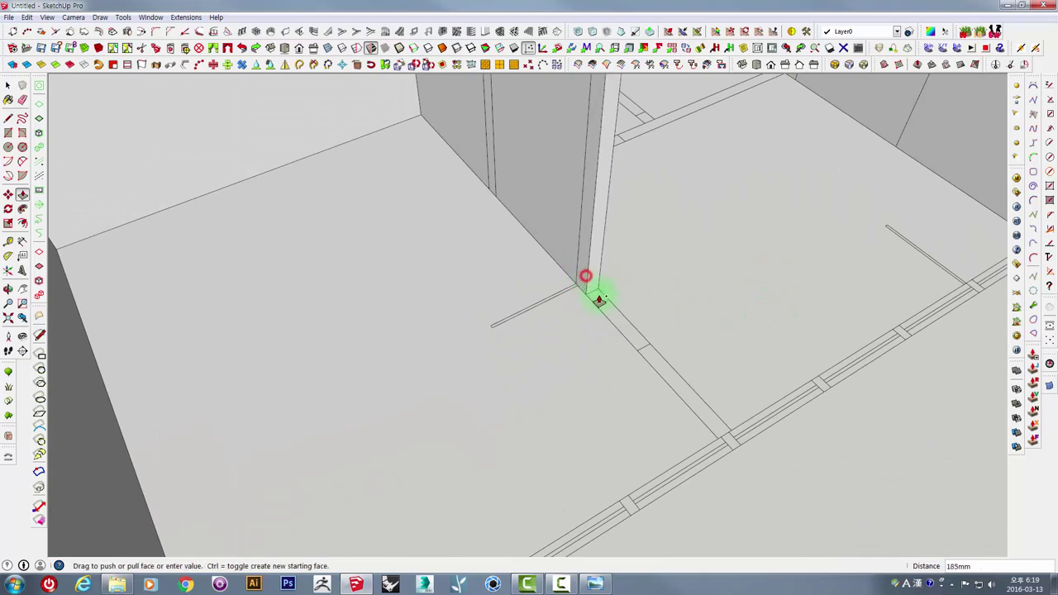
click(639, 357)
click(638, 354)
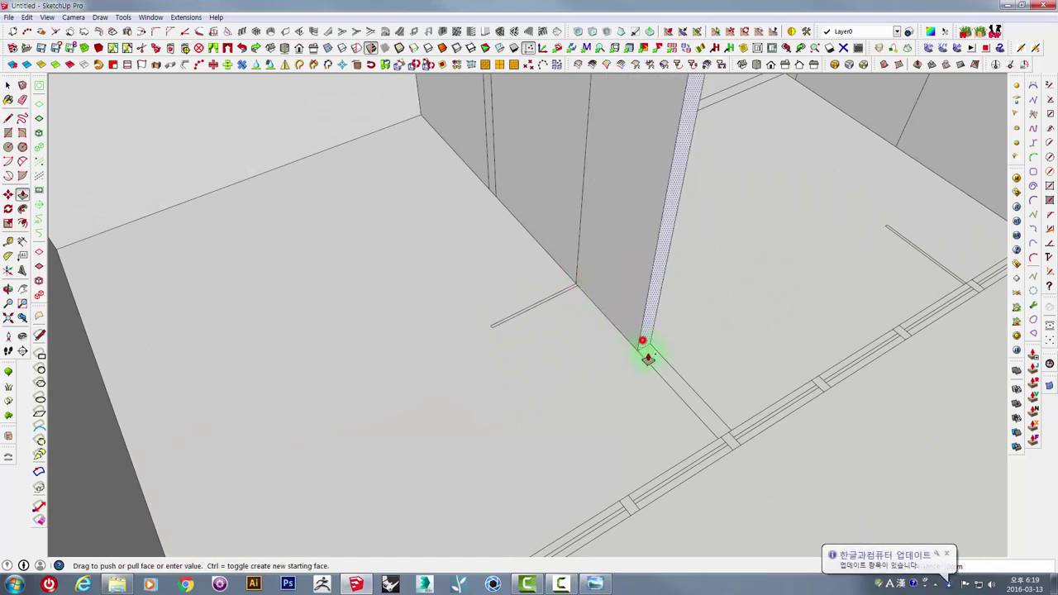
click(713, 440)
mouse_move(713, 440)
middle_down()
mouse_move(716, 348)
mouse_move(395, 338)
middle_up()
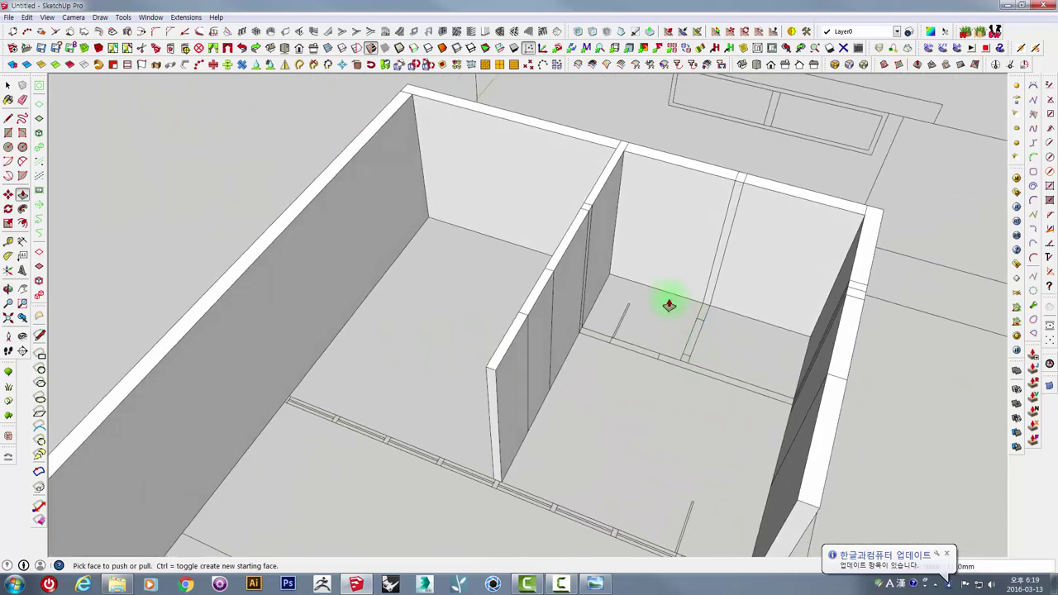
Step: Push the partition end face out by 990mm
mouse_move(671, 302)
middle_down()
mouse_move(510, 345)
mouse_move(599, 357)
middle_up()
scroll(599, 357, up, 3)
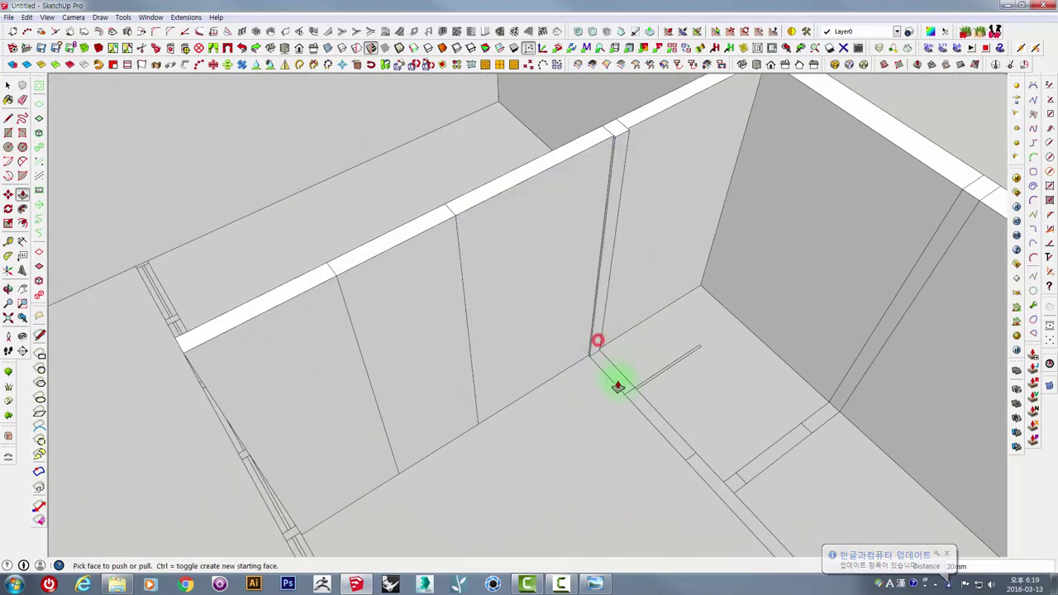
drag(597, 350, 623, 396)
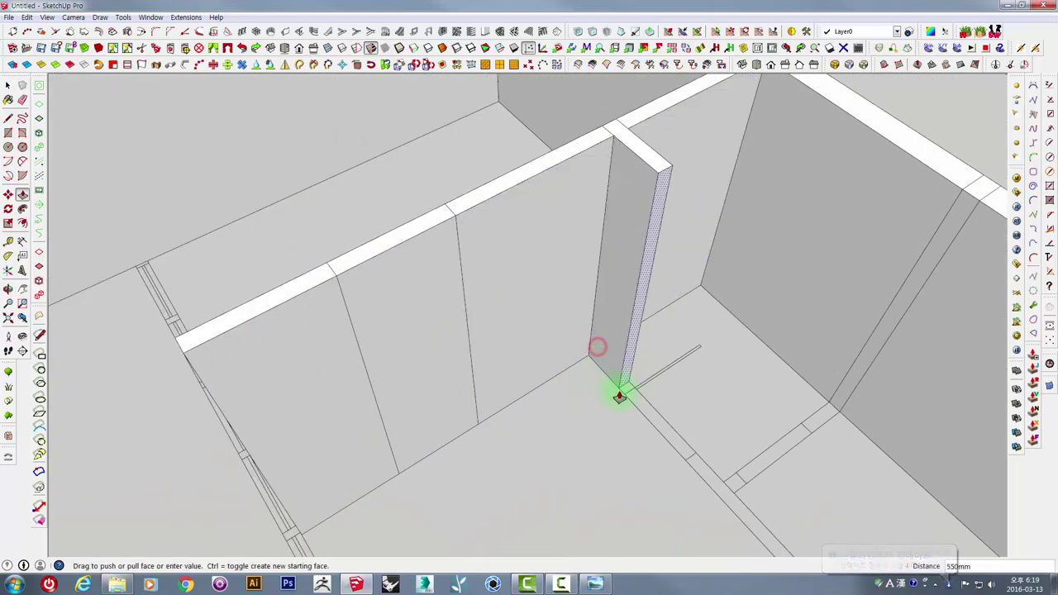
middle_drag(623, 397, 559, 315)
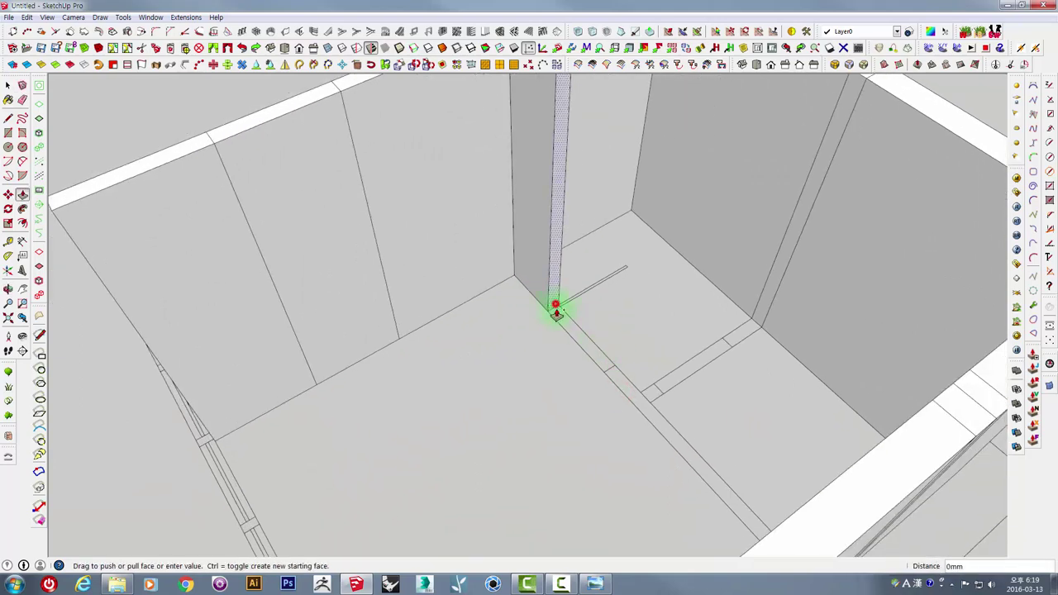
drag(557, 310, 606, 371)
Step: Extend the next partition end by 150mm
middle_drag(661, 373, 529, 325)
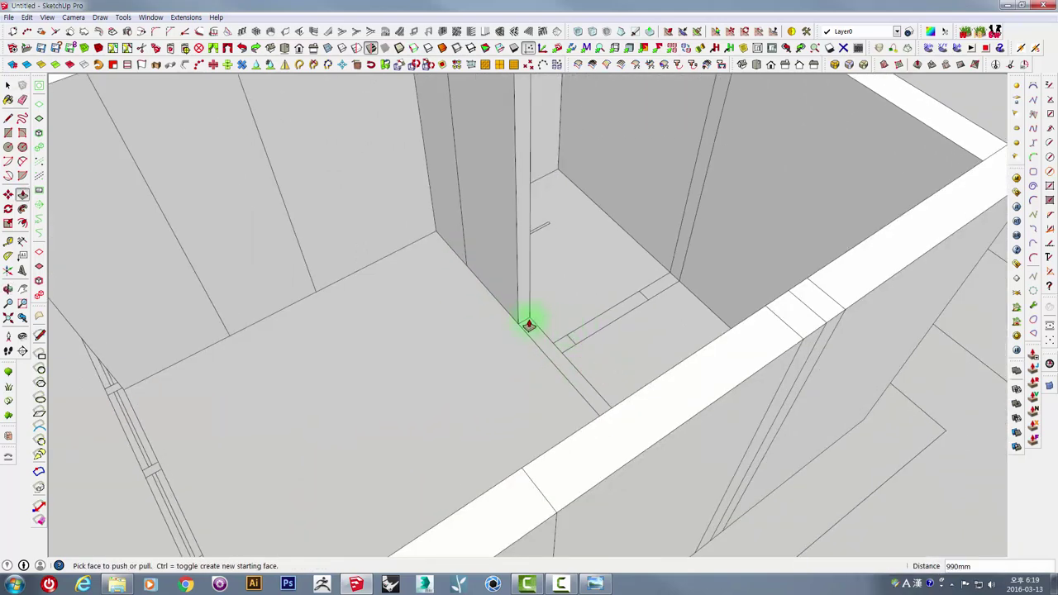
click(524, 322)
middle_drag(515, 367, 609, 339)
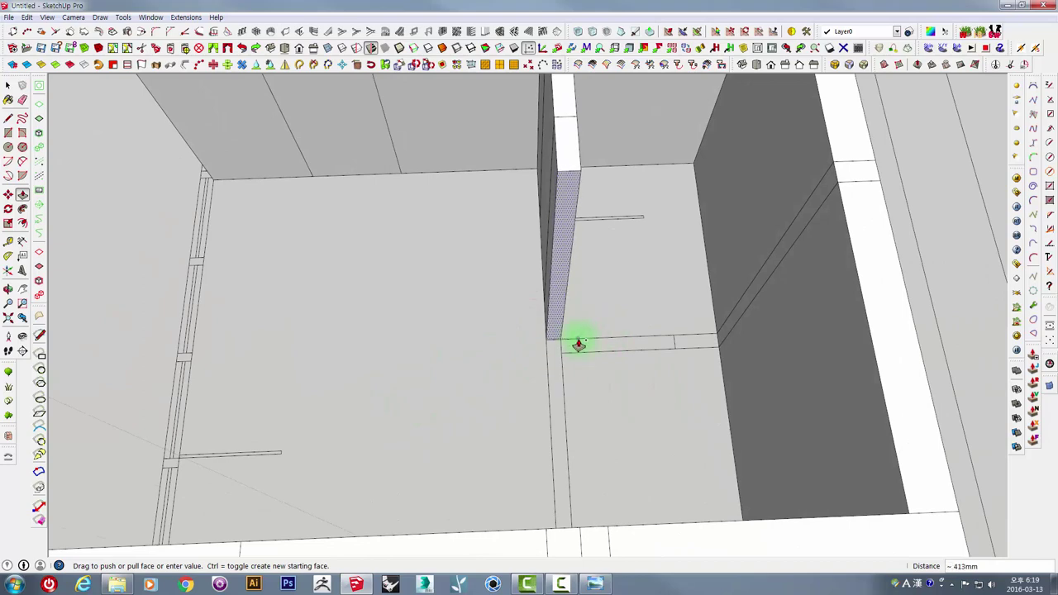
click(560, 338)
text(150)
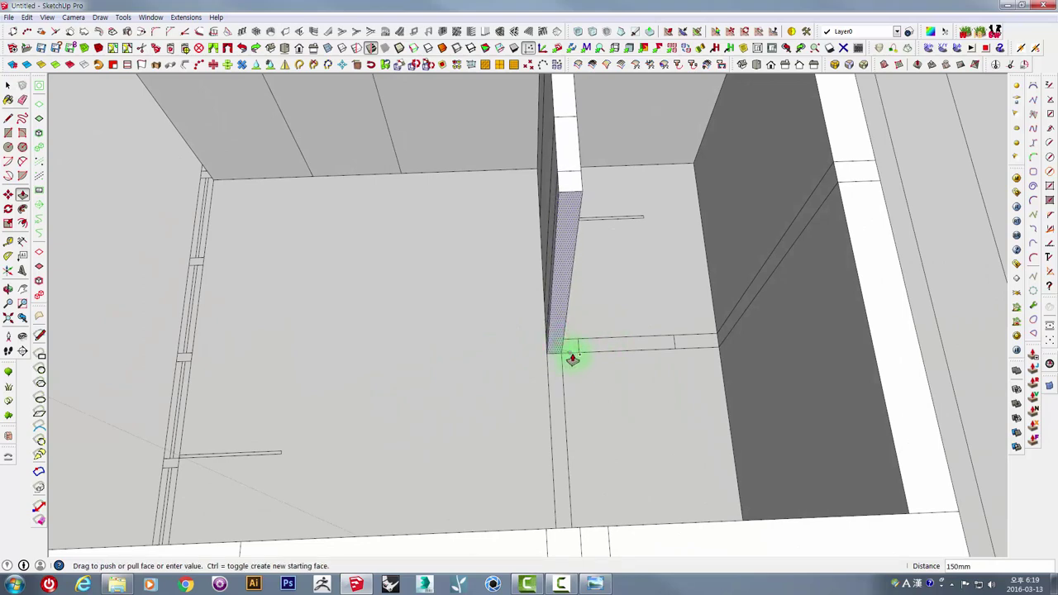
click(572, 358)
Step: Try pushing another partition face, then cancel the unfinished push
mouse_move(628, 366)
middle_down()
mouse_move(543, 376)
mouse_move(394, 421)
middle_up()
click(552, 369)
click(252, 405)
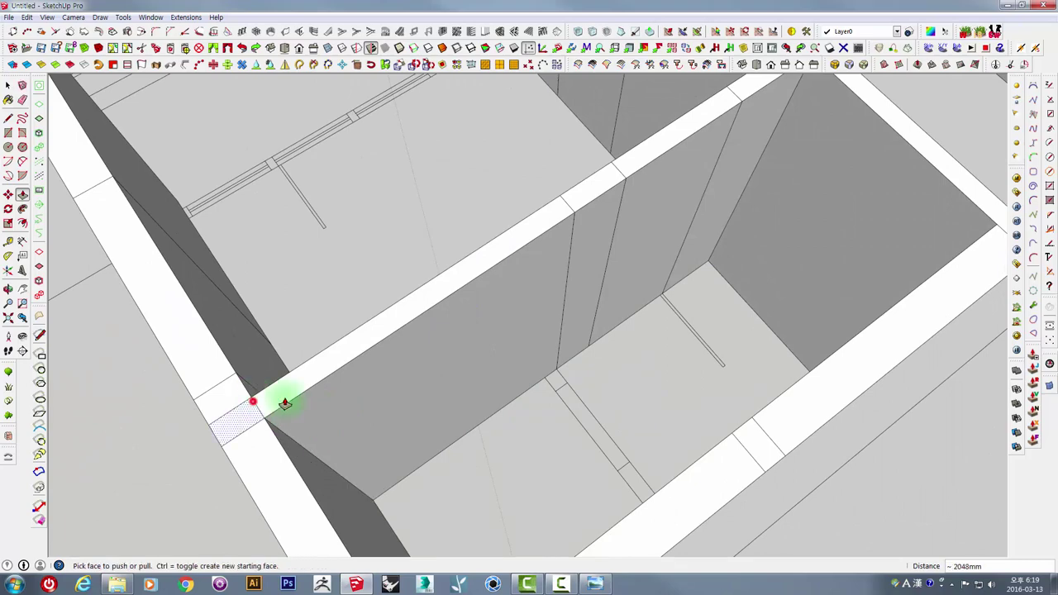
mouse_move(278, 402)
middle_down()
mouse_move(427, 358)
mouse_move(522, 404)
middle_up()
scroll(523, 404, up, 3)
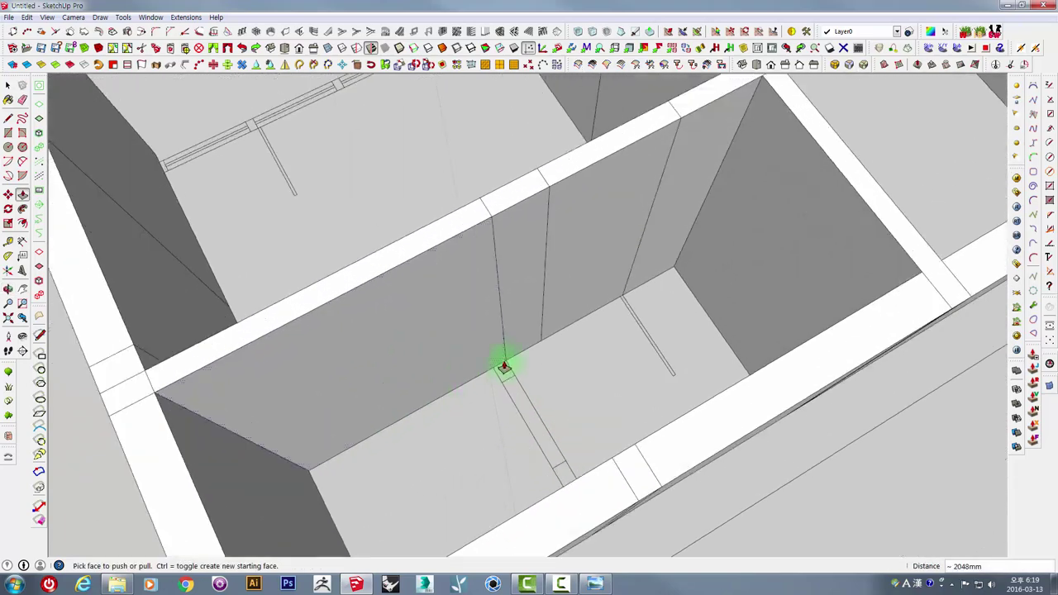
middle_drag(502, 361, 501, 366)
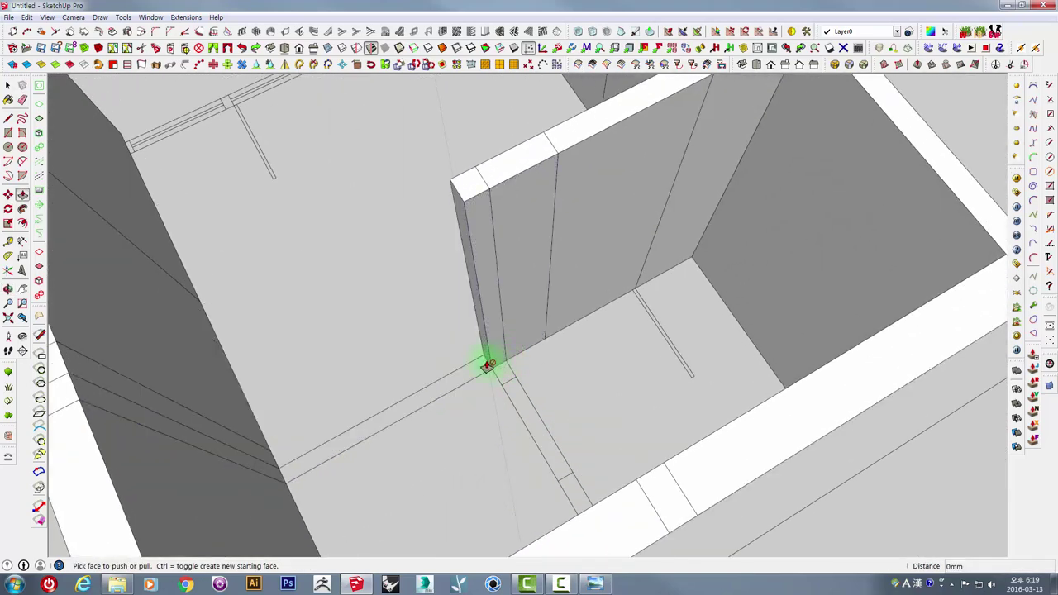
key(Escape)
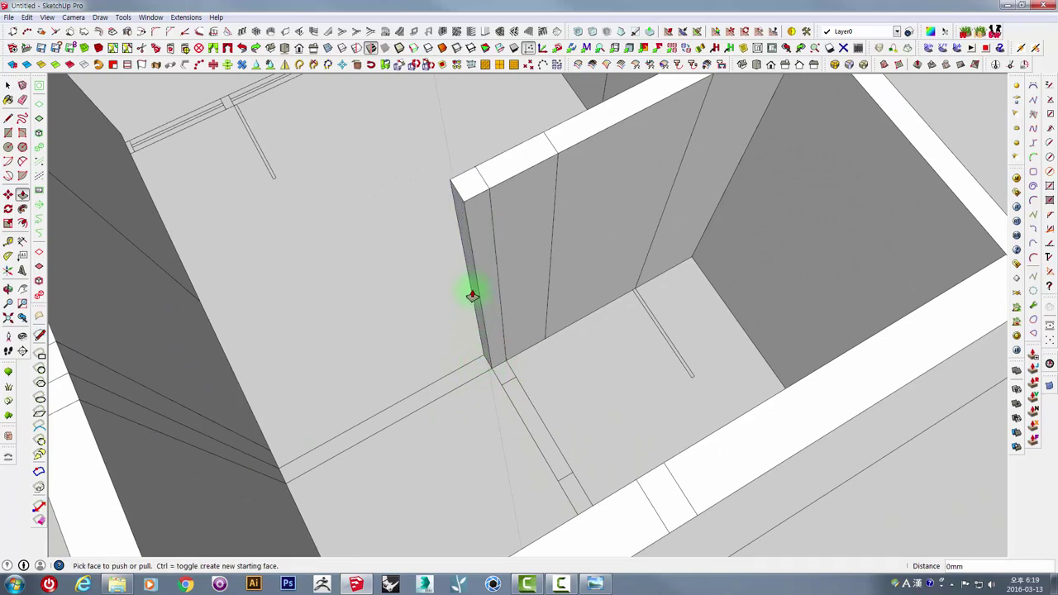
Step: Pull the thin partition's narrow end face out until it meets the adjoining wall
click(467, 242)
scroll(251, 307, down, 3)
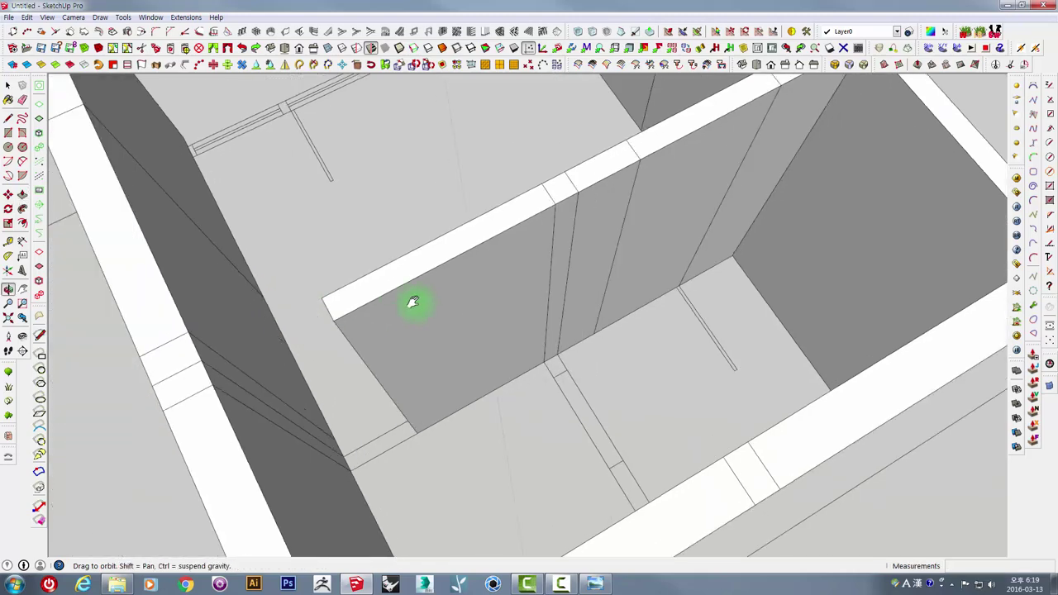
scroll(348, 331, up, 5)
click(319, 339)
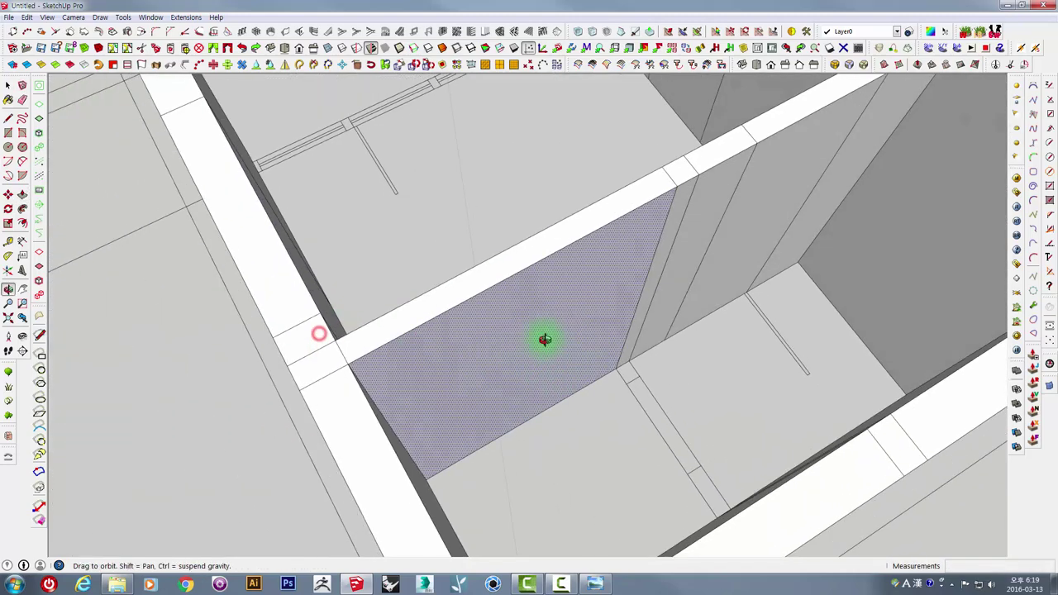
click(643, 312)
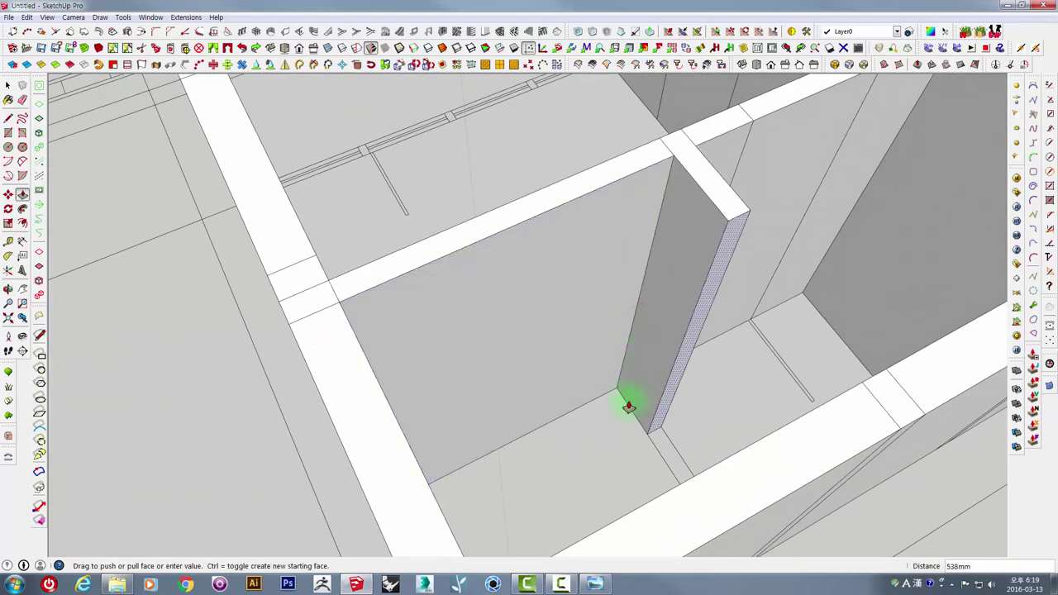
click(625, 405)
mouse_move(625, 405)
middle_down()
mouse_move(698, 396)
mouse_move(567, 402)
mouse_move(670, 418)
middle_up()
Step: Extend the highlighted wall face by 450mm and review the whole room
scroll(624, 298, up, 3)
scroll(606, 286, up, 2)
click(606, 286)
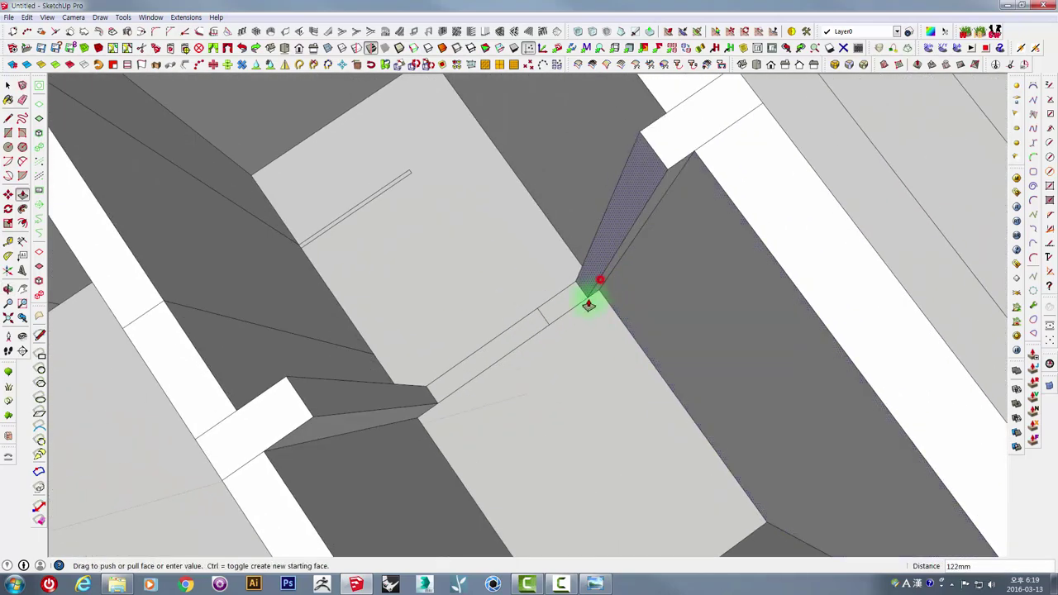
click(546, 334)
scroll(550, 326, down, 3)
mouse_move(551, 325)
middle_down()
mouse_move(713, 371)
mouse_move(637, 277)
mouse_move(558, 276)
mouse_move(700, 328)
middle_up()
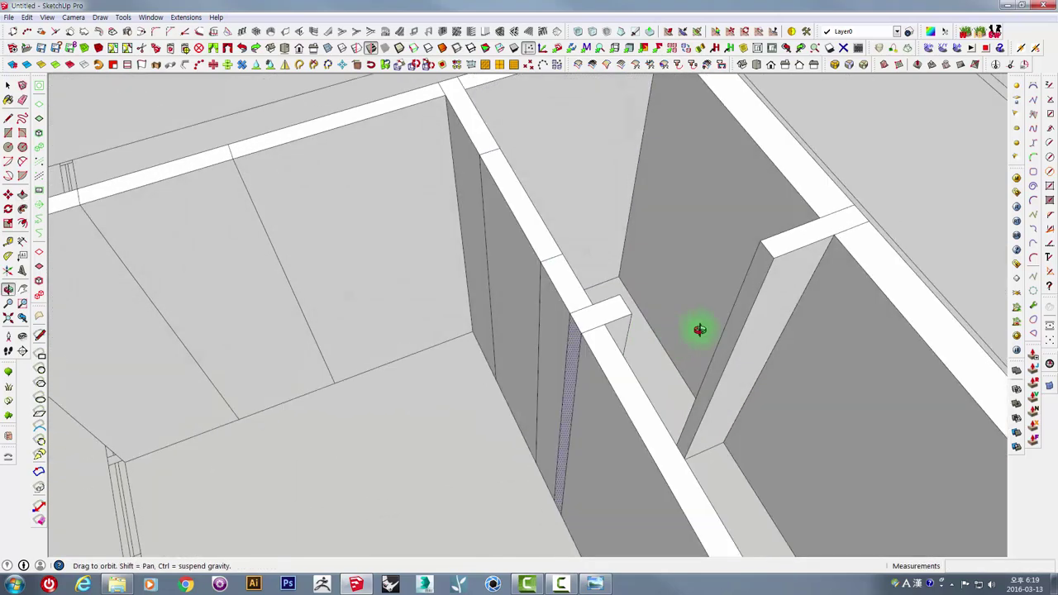
scroll(730, 279, down, 3)
scroll(687, 265, down, 2)
mouse_move(687, 264)
middle_down()
mouse_move(518, 307)
mouse_move(413, 301)
mouse_move(587, 281)
middle_up()
scroll(413, 330, down, 2)
scroll(563, 290, up, 2)
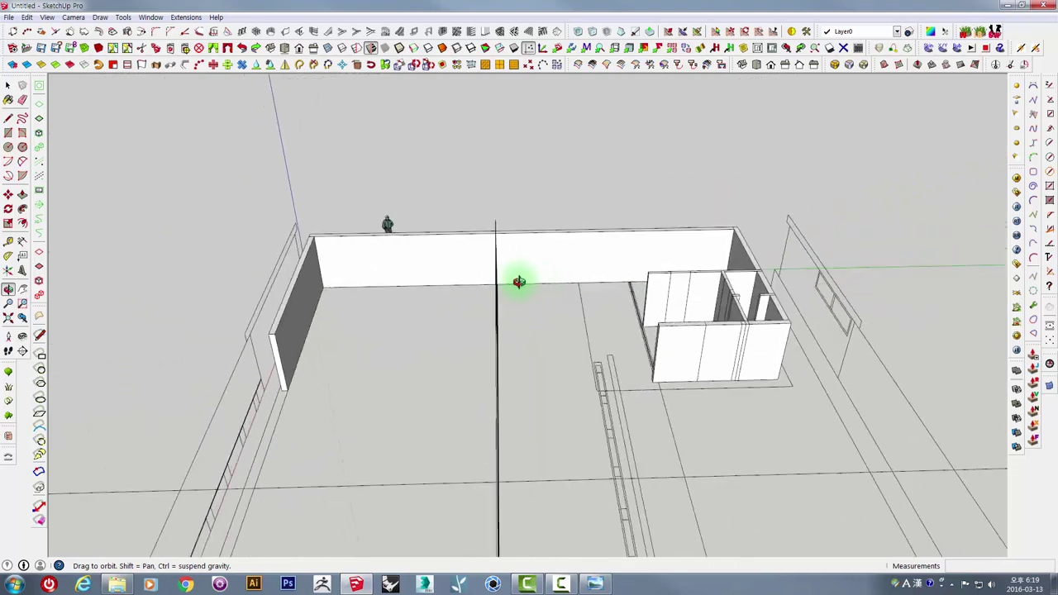
scroll(703, 253, up, 2)
scroll(716, 300, up, 2)
mouse_move(716, 299)
middle_down()
mouse_move(626, 314)
mouse_move(620, 243)
mouse_move(550, 345)
mouse_move(732, 335)
mouse_move(625, 322)
middle_up()
scroll(634, 218, up, 2)
Step: Draw a thin rectangle on the ground beside the house
scroll(293, 327, up, 2)
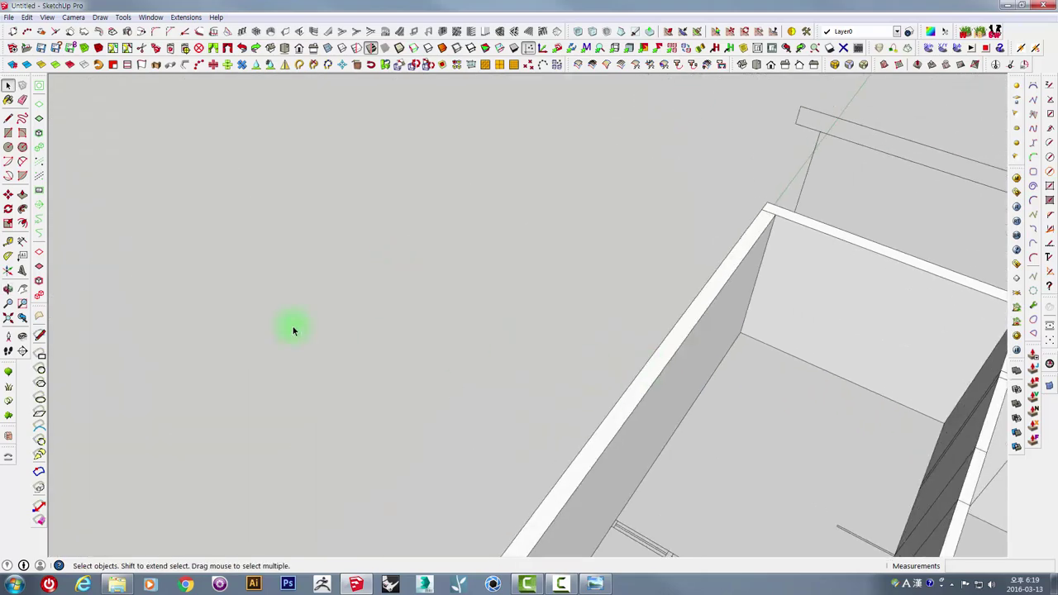
click(9, 132)
click(293, 299)
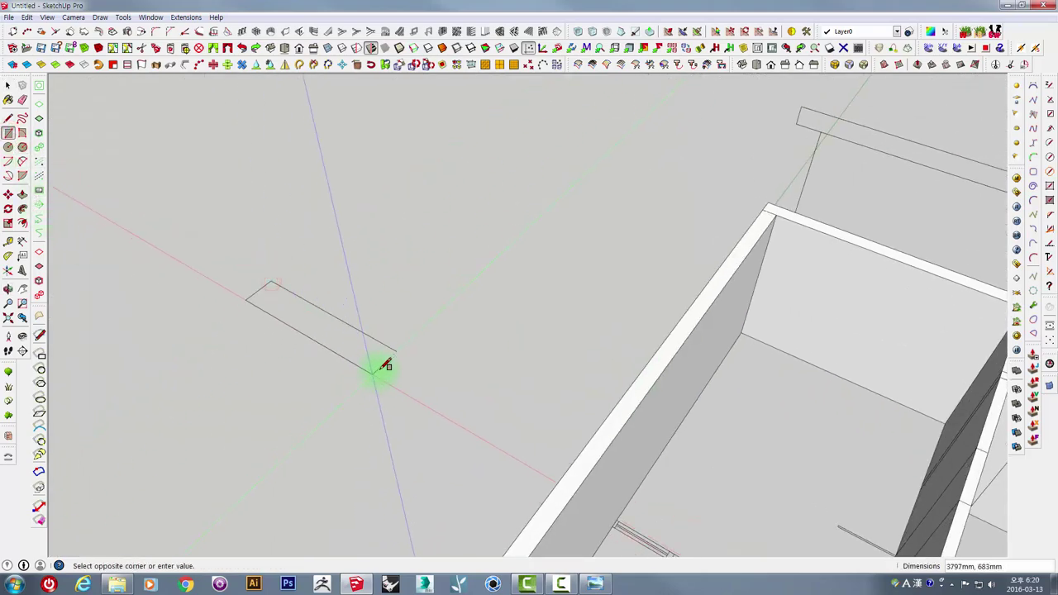
key(p)
click(385, 349)
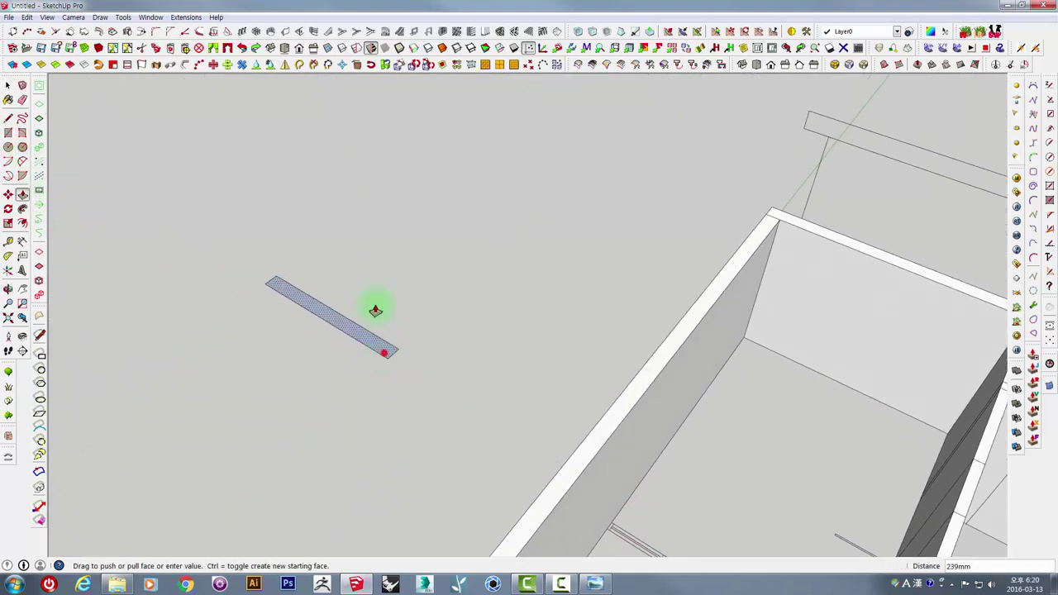
Step: Raise the rectangle into a tall panel and pull out its narrow side face
click(361, 207)
scroll(364, 248, up, 2)
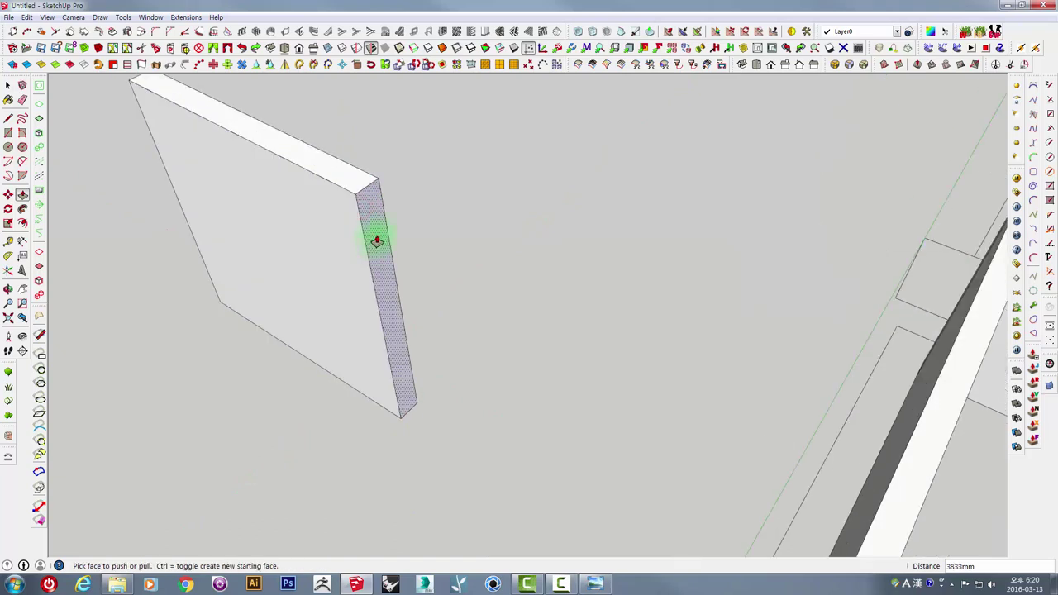
click(376, 241)
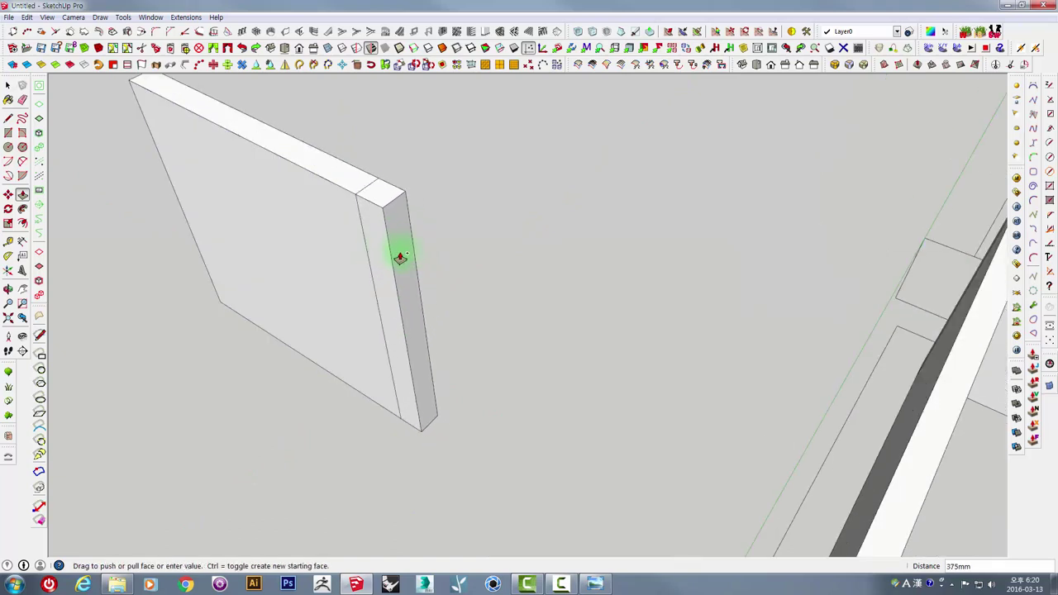
scroll(364, 207, up, 3)
key(space)
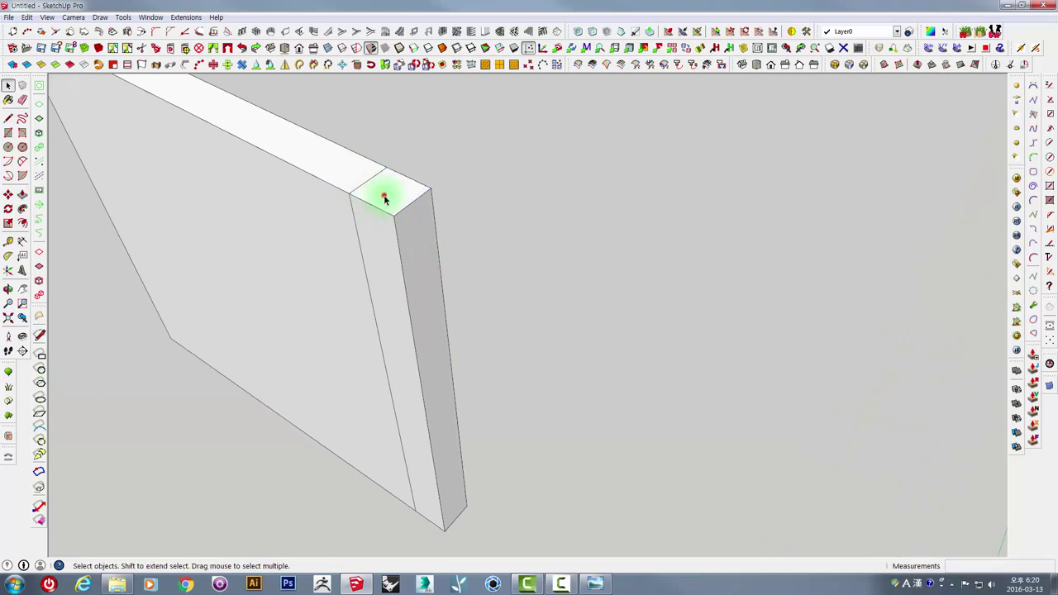
Step: Draw a line across the panel's open end to cap it, then select the panel
mouse_move(385, 196)
middle_down()
mouse_move(397, 248)
mouse_move(337, 327)
mouse_move(463, 255)
middle_up()
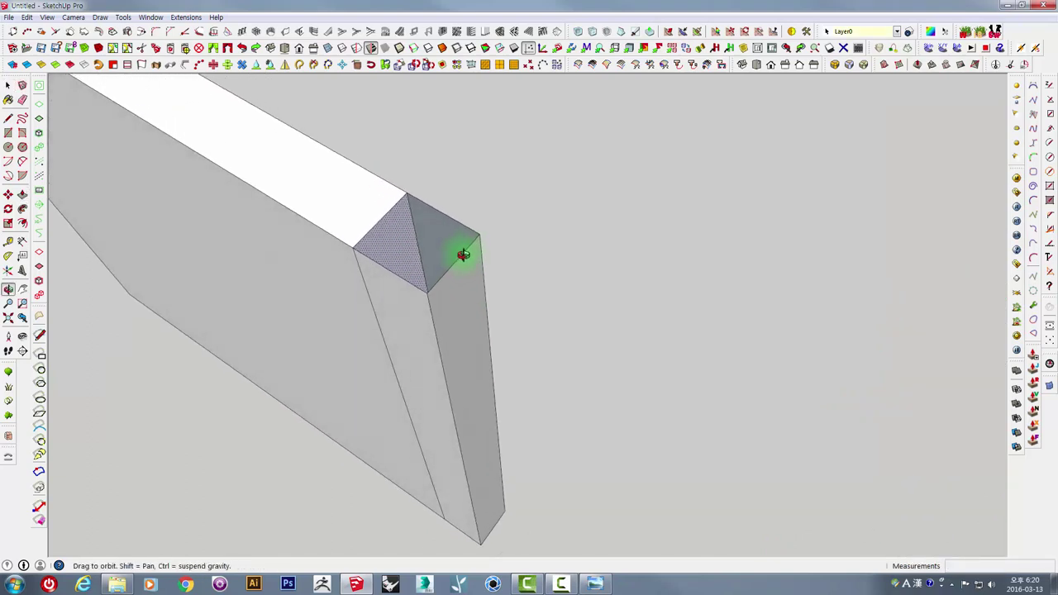
click(359, 270)
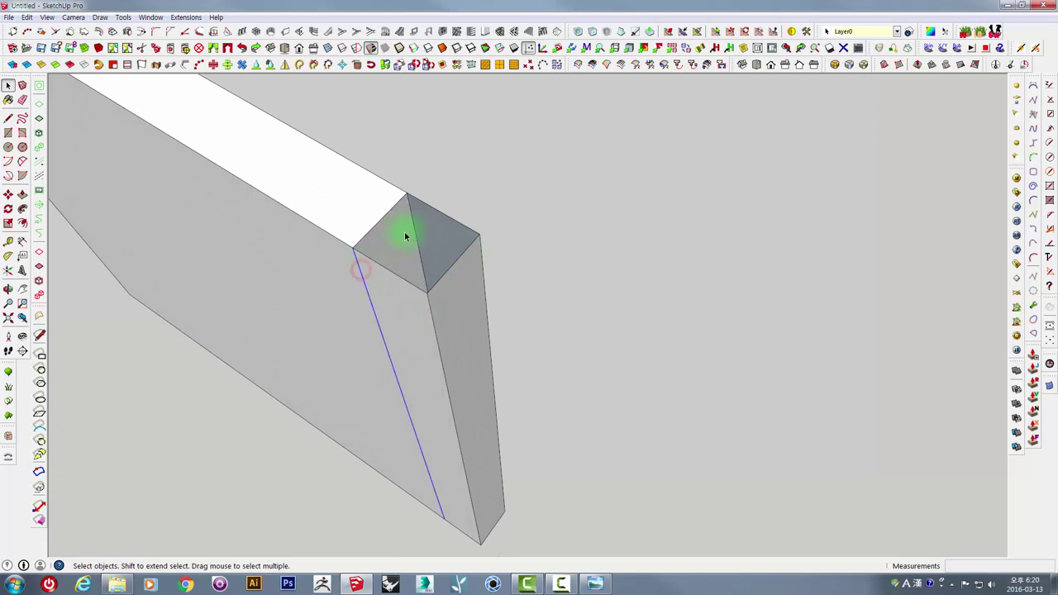
mouse_move(454, 316)
middle_down()
mouse_move(402, 272)
mouse_move(413, 304)
middle_up()
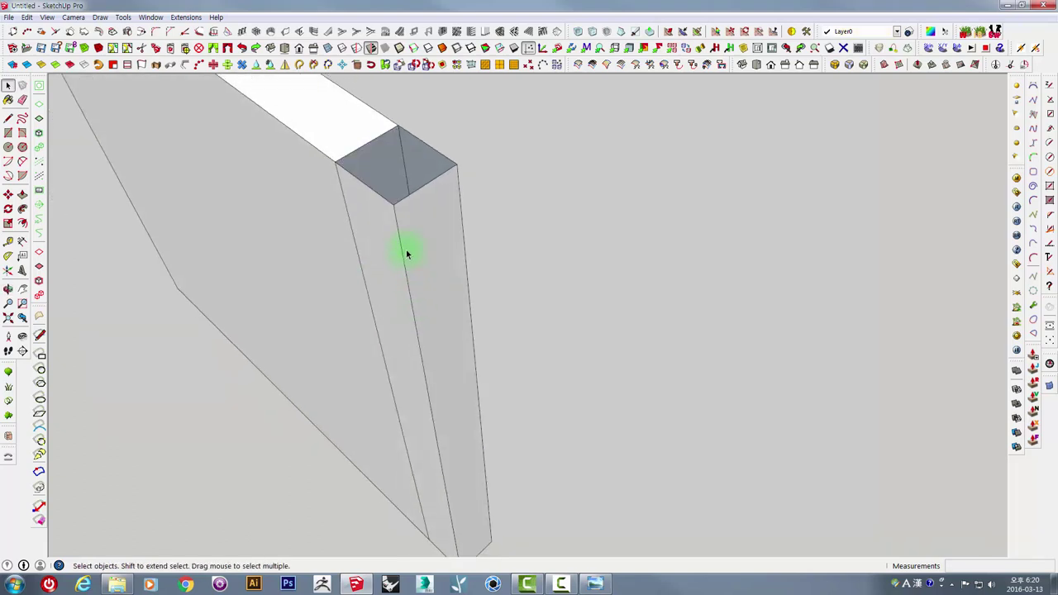
mouse_move(406, 250)
middle_down()
mouse_move(449, 328)
mouse_move(455, 403)
mouse_move(537, 283)
middle_up()
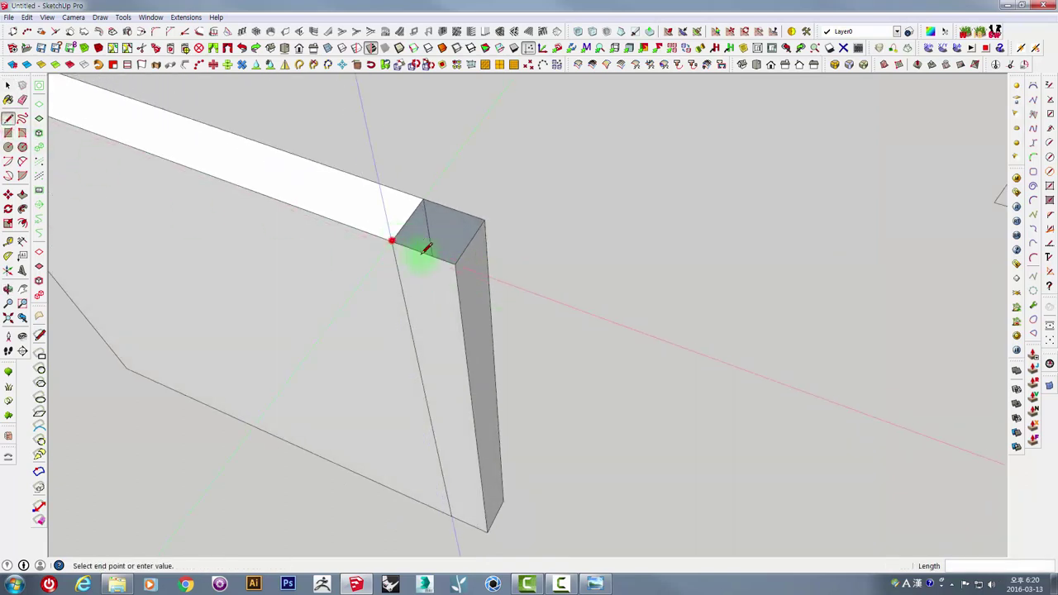
click(461, 263)
mouse_move(460, 263)
middle_down()
mouse_move(470, 311)
mouse_move(539, 354)
mouse_move(494, 301)
mouse_move(435, 282)
mouse_move(593, 251)
middle_up()
key(space)
triple_click(470, 315)
click(593, 250)
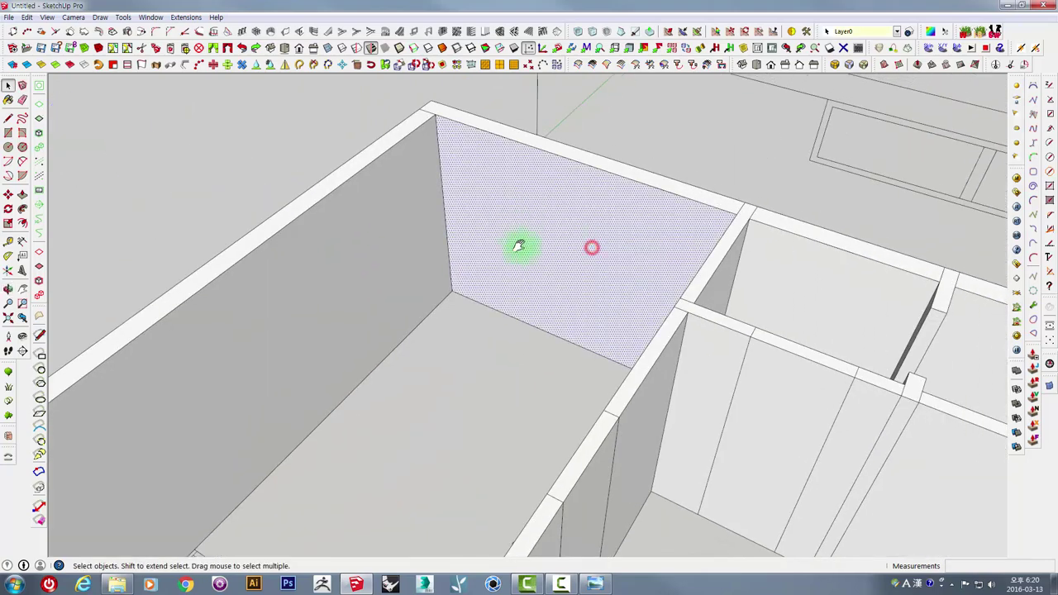
mouse_move(515, 243)
middle_down()
mouse_move(508, 299)
mouse_move(511, 279)
mouse_move(466, 308)
mouse_move(493, 337)
middle_up()
click(522, 273)
click(557, 346)
click(432, 229)
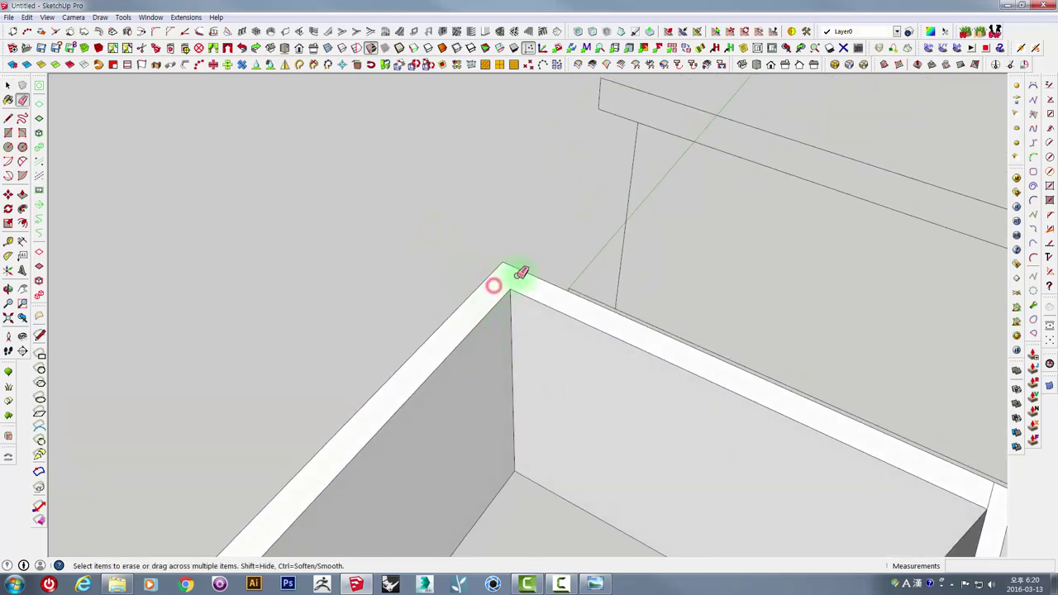
scroll(521, 273, down, 3)
scroll(634, 350, up, 4)
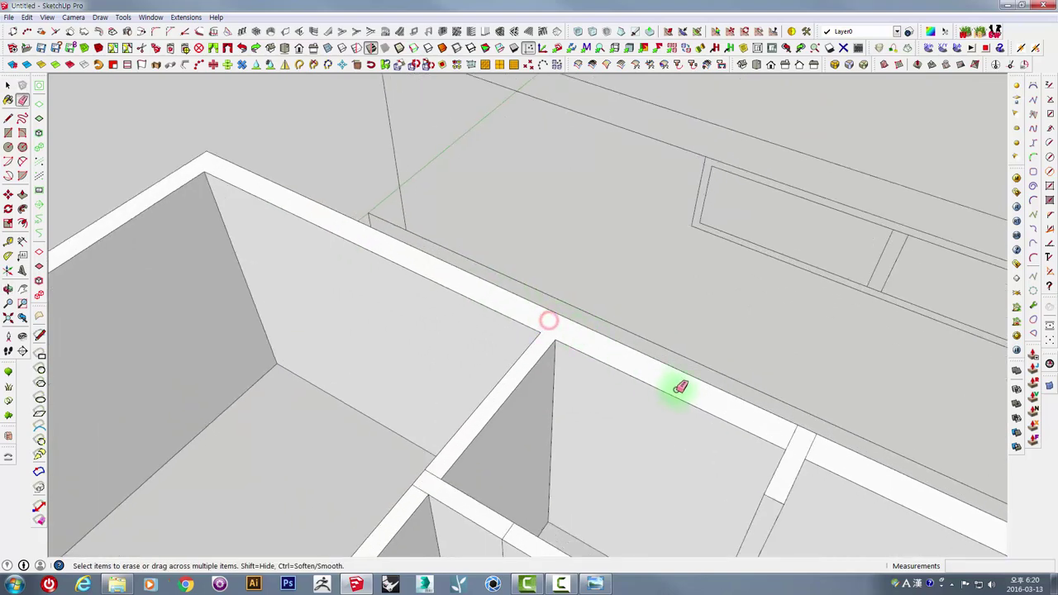
scroll(619, 319, up, 2)
scroll(602, 314, up, 2)
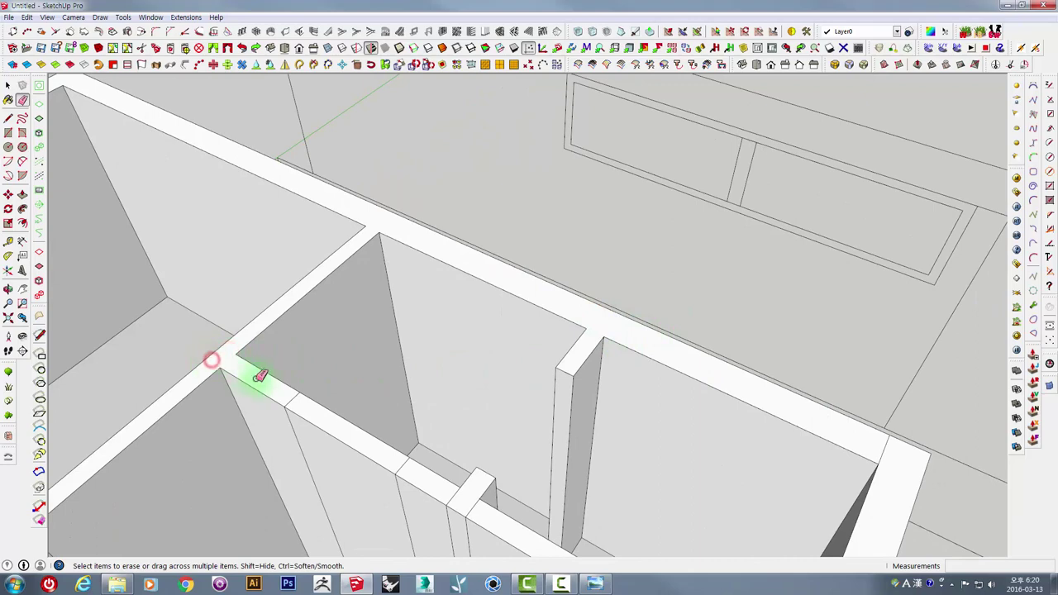
mouse_move(413, 455)
middle_down()
mouse_move(567, 350)
mouse_move(513, 345)
middle_up()
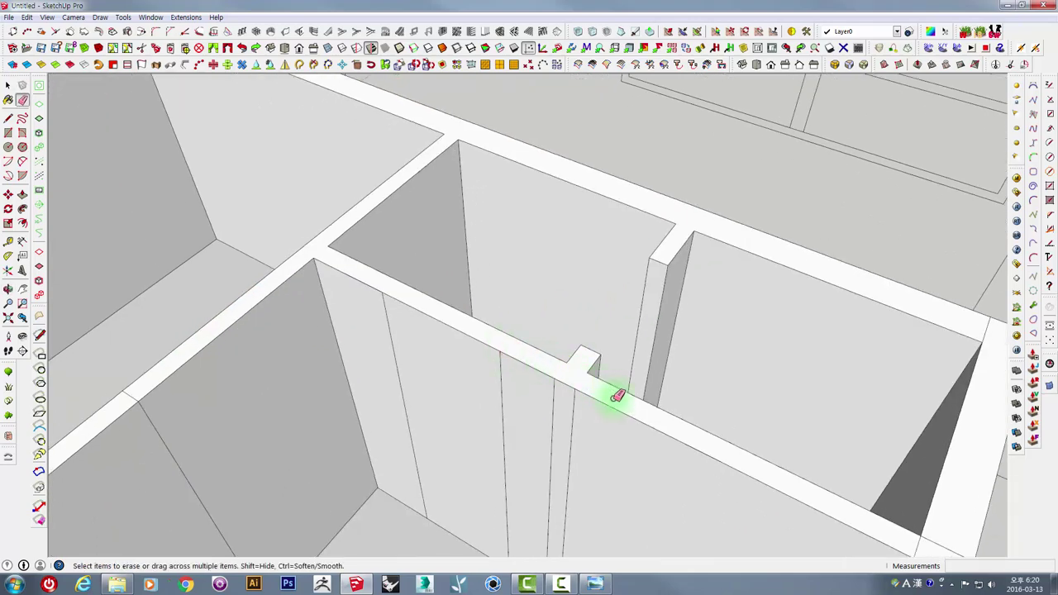
scroll(618, 397, down, 3)
middle_drag(697, 438, 708, 347)
scroll(711, 346, up, 3)
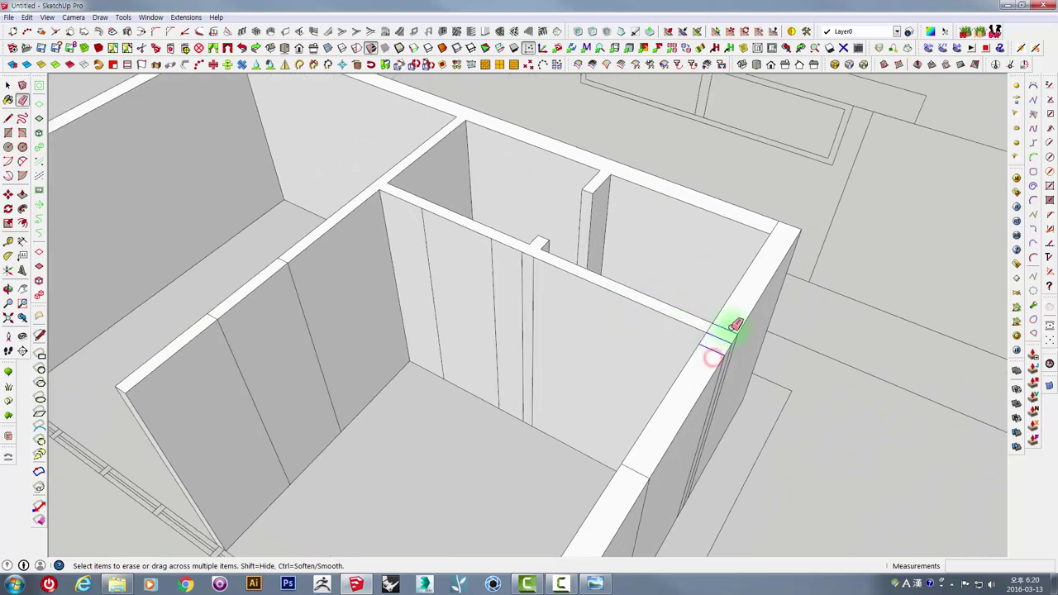
scroll(727, 335, up, 1)
scroll(716, 339, up, 2)
scroll(713, 322, up, 1)
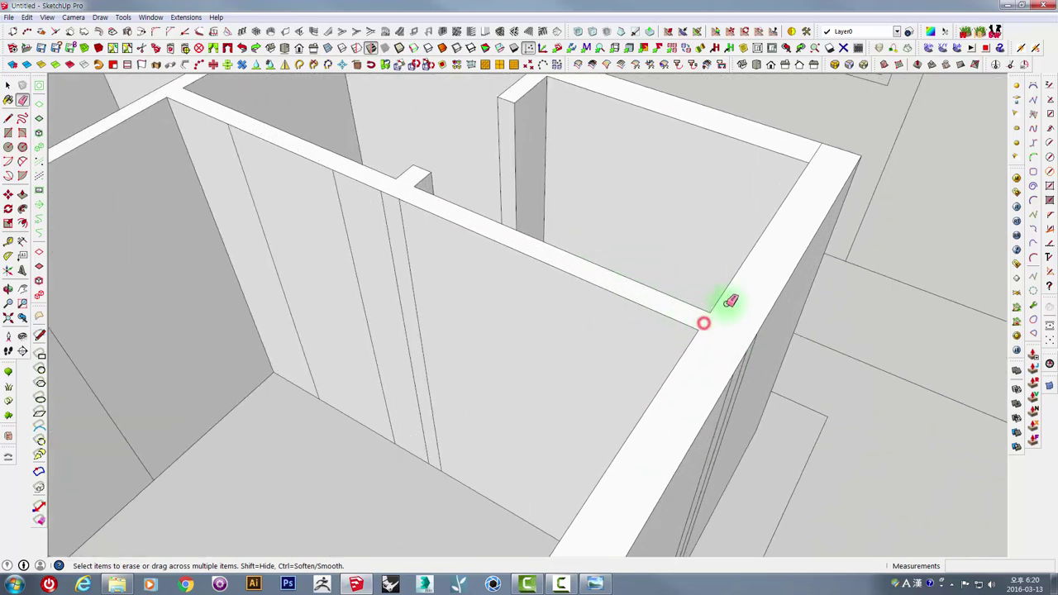
scroll(821, 153, down, 3)
mouse_move(780, 189)
middle_down()
mouse_move(468, 243)
mouse_move(343, 480)
mouse_move(504, 366)
mouse_move(713, 307)
middle_up()
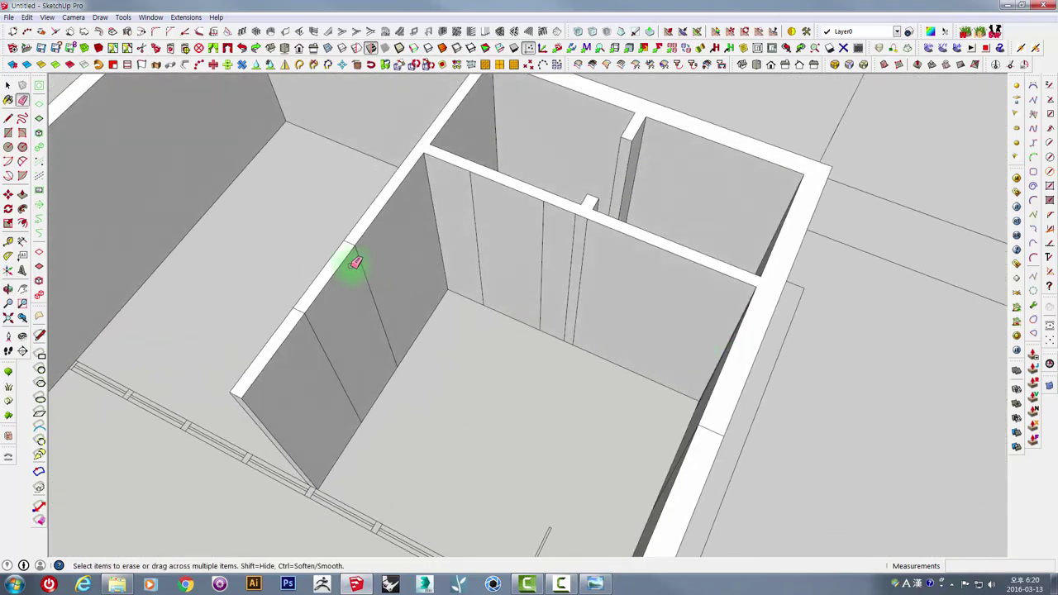
scroll(343, 239, up, 2)
scroll(353, 235, up, 2)
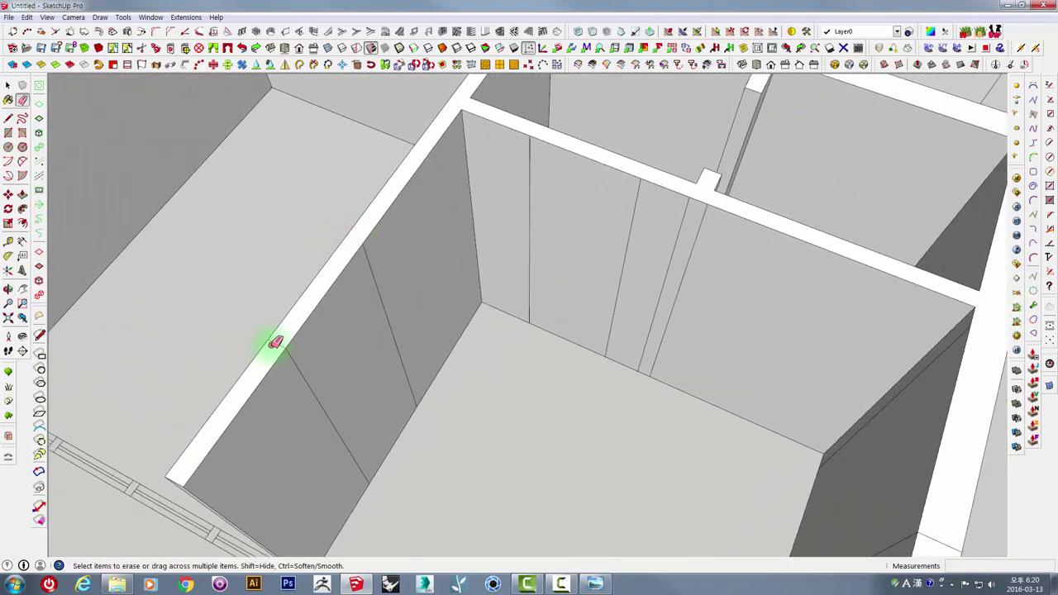
scroll(308, 335, down, 3)
scroll(626, 286, up, 2)
scroll(804, 285, up, 2)
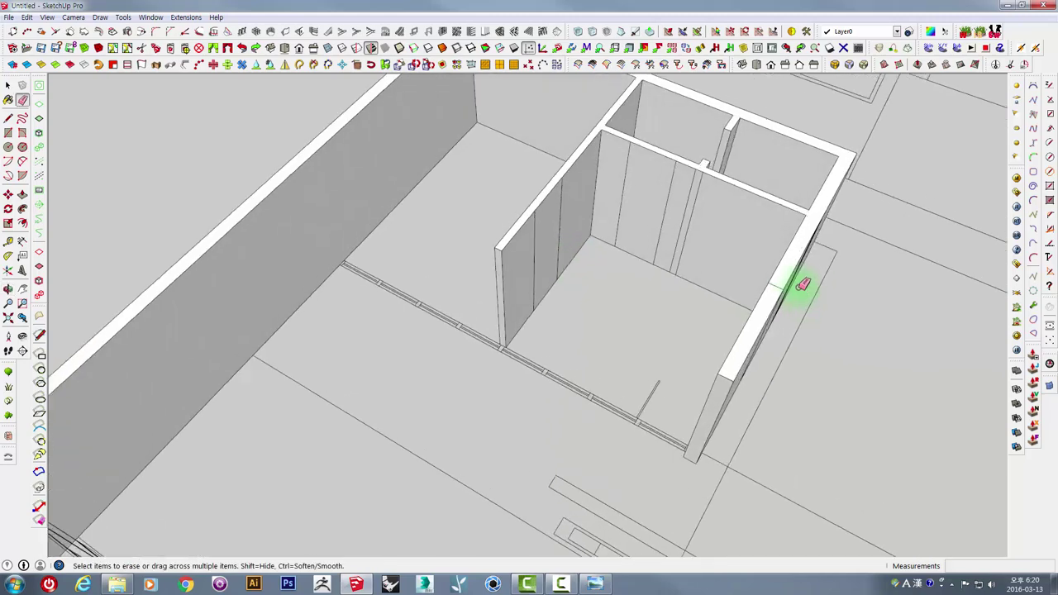
scroll(794, 273, down, 3)
middle_drag(720, 343, 293, 430)
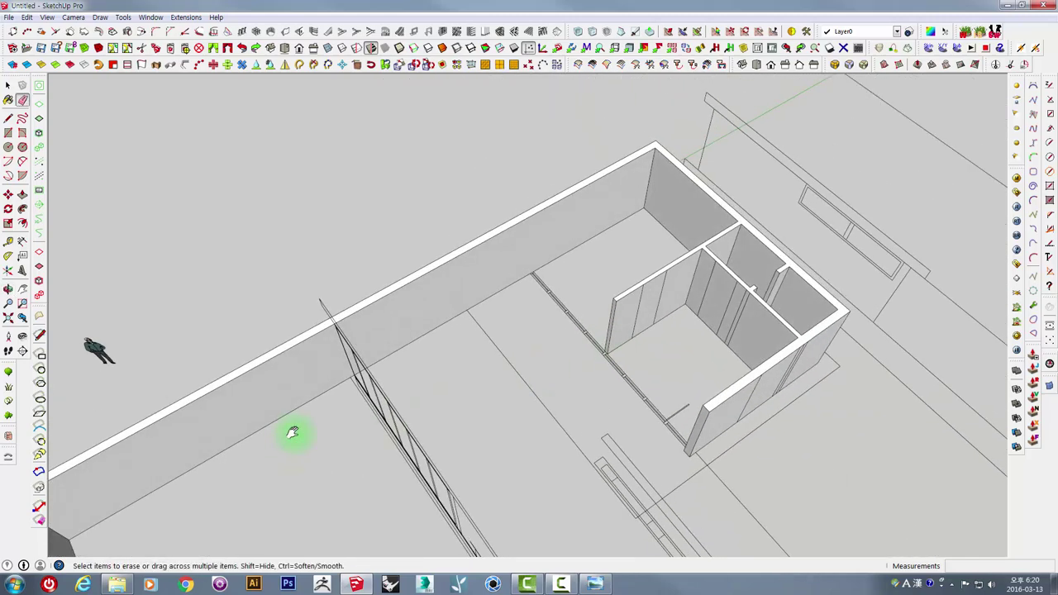
scroll(455, 333, up, 2)
scroll(409, 285, up, 2)
scroll(408, 291, down, 3)
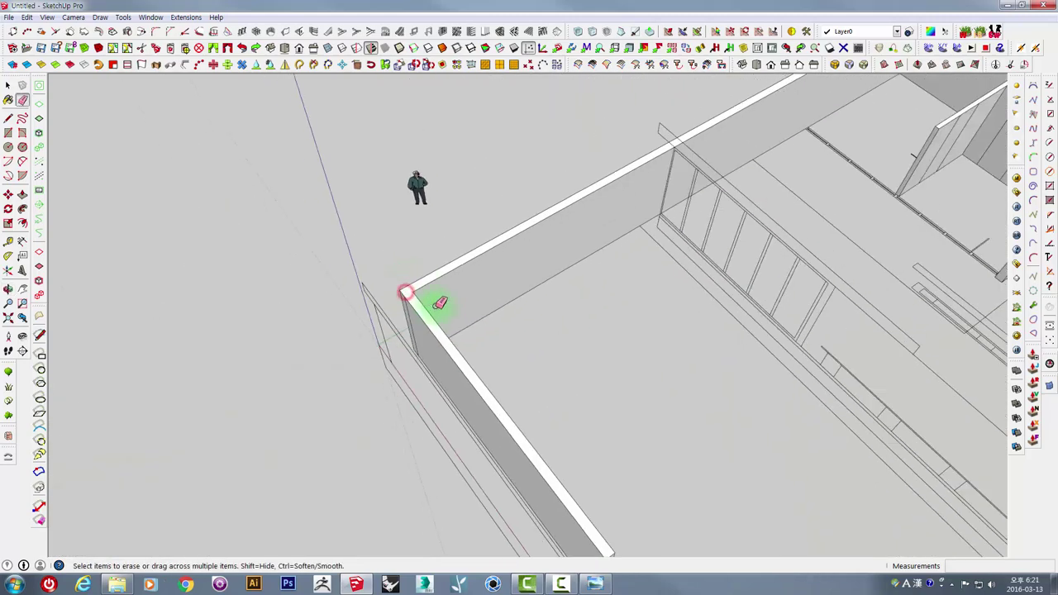
middle_drag(524, 331, 372, 383)
scroll(473, 373, up, 3)
scroll(472, 373, up, 2)
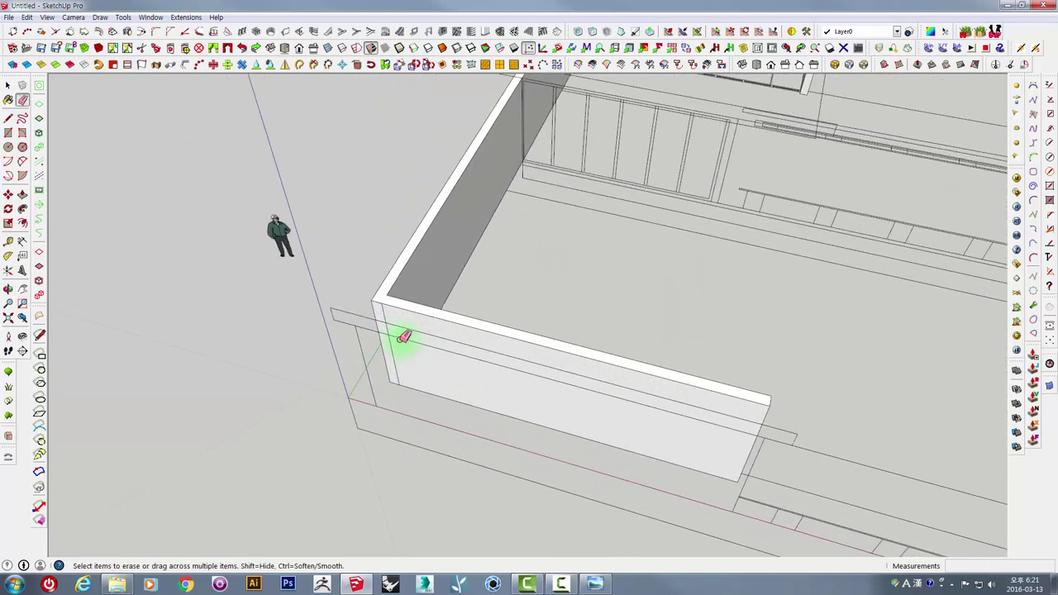
mouse_move(402, 338)
middle_down()
mouse_move(383, 358)
mouse_move(397, 382)
mouse_move(384, 359)
mouse_move(424, 379)
mouse_move(436, 306)
mouse_move(702, 232)
mouse_move(292, 276)
mouse_move(310, 342)
mouse_move(369, 378)
mouse_move(354, 386)
middle_up()
scroll(409, 385, down, 1)
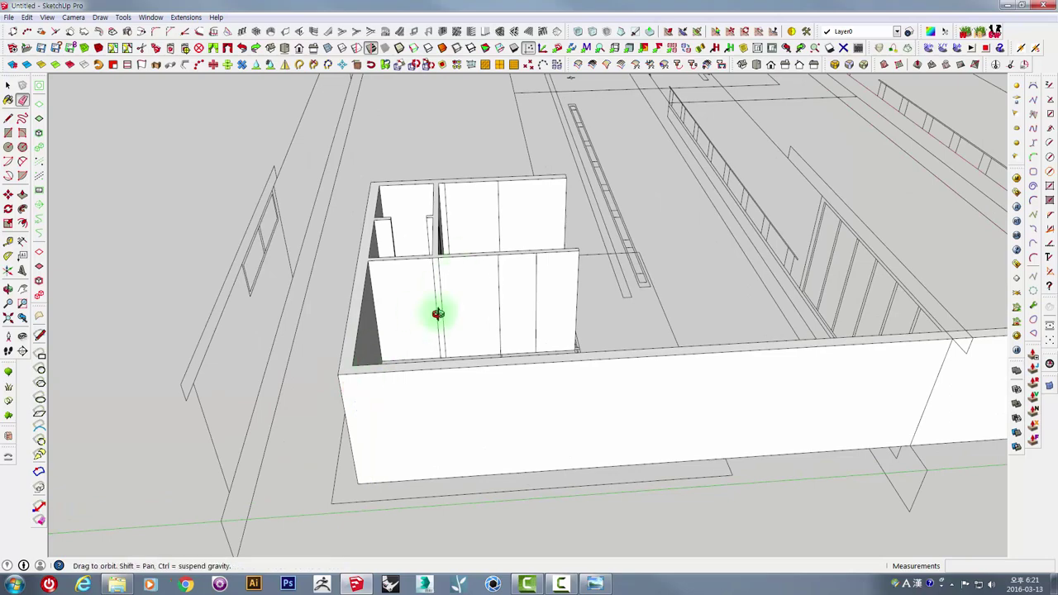
middle_drag(438, 313, 430, 281)
scroll(451, 293, up, 4)
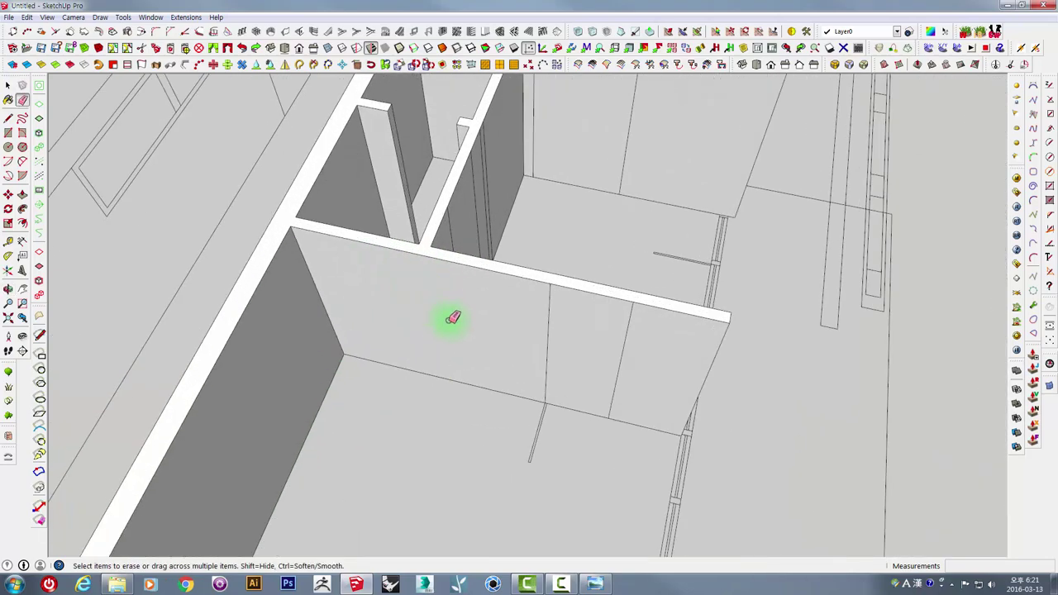
scroll(452, 319, down, 3)
mouse_move(452, 318)
middle_down()
mouse_move(548, 362)
mouse_move(220, 373)
mouse_move(590, 389)
middle_up()
scroll(552, 368, up, 2)
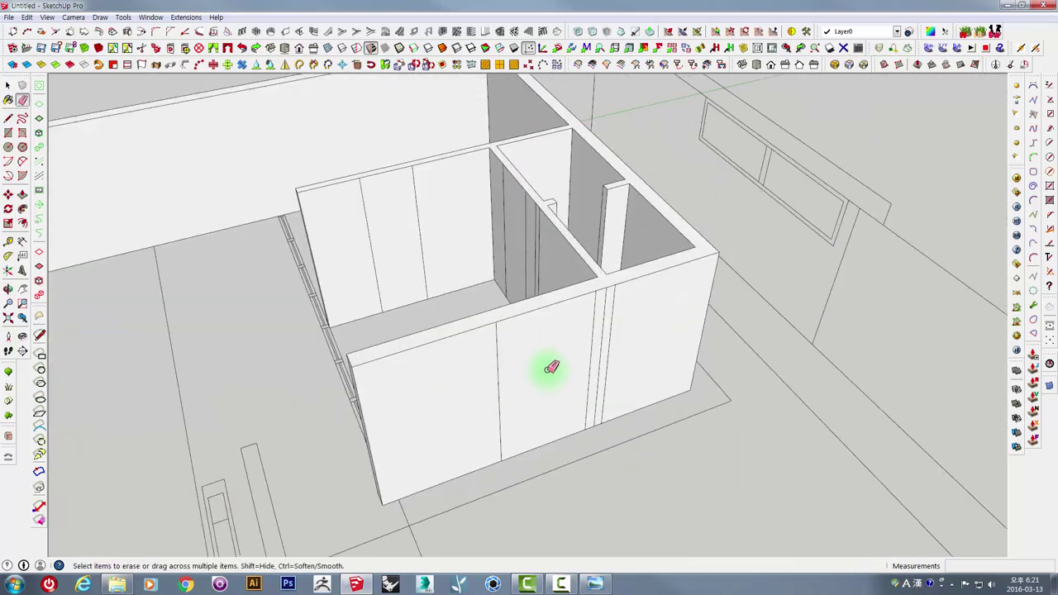
scroll(552, 368, up, 1)
mouse_move(534, 359)
middle_down()
mouse_move(529, 489)
mouse_move(543, 570)
mouse_move(549, 222)
mouse_move(513, 300)
mouse_move(503, 125)
middle_up()
scroll(537, 241, up, 3)
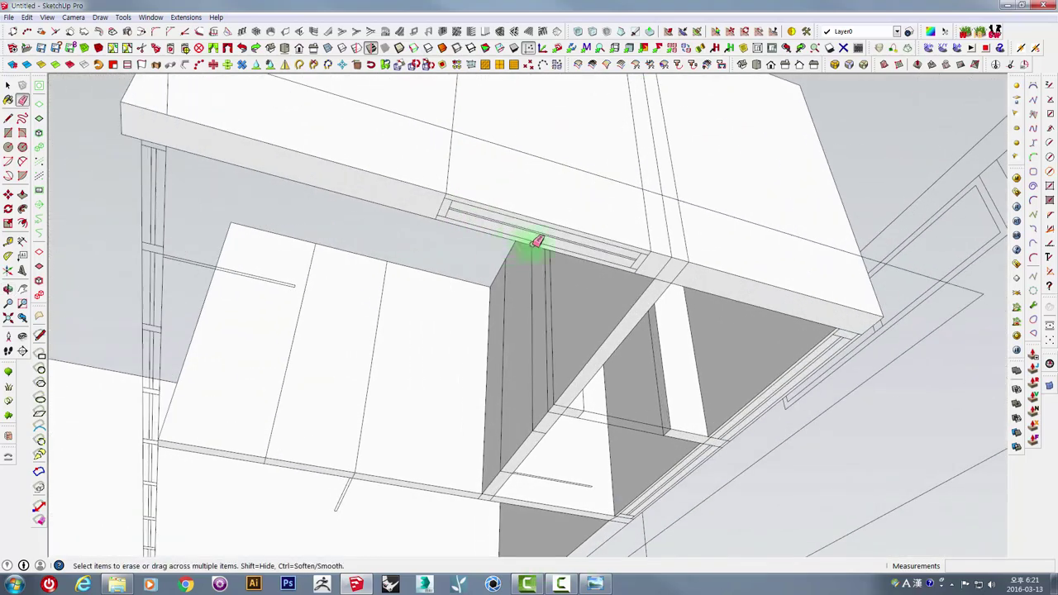
mouse_move(537, 242)
middle_down()
mouse_move(568, 248)
mouse_move(498, 221)
mouse_move(504, 246)
mouse_move(537, 267)
middle_up()
Step: Select the wall's upper face and zoom out over the rooms
key(space)
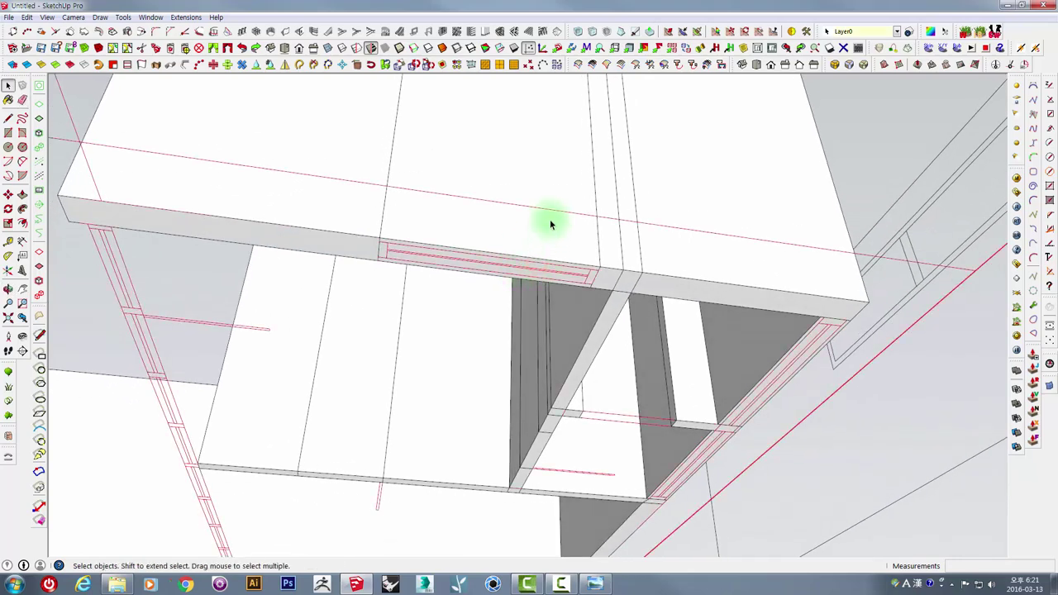
click(541, 182)
middle_drag(520, 273, 520, 290)
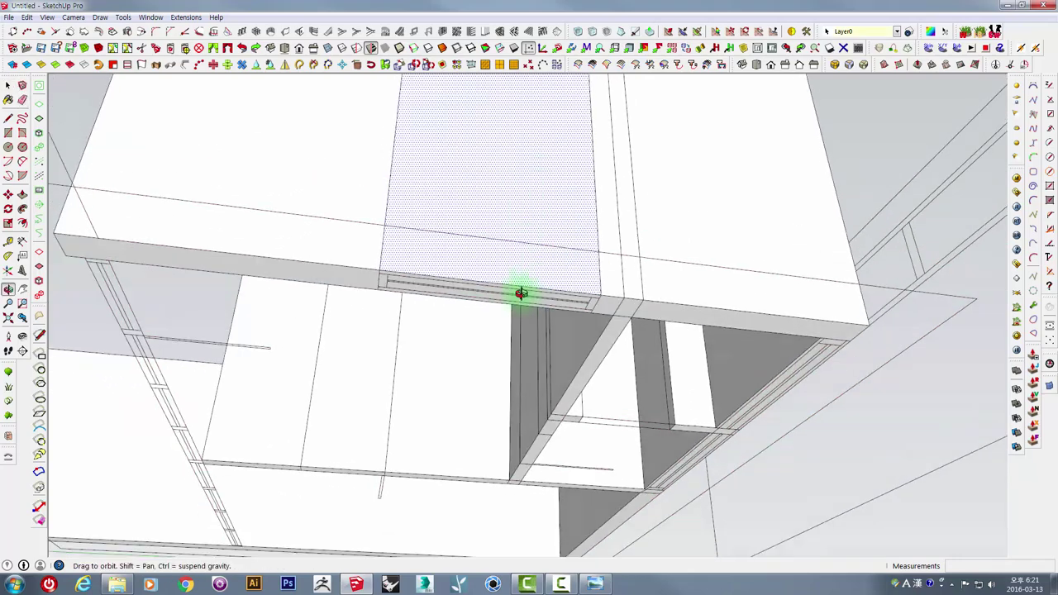
scroll(501, 389, down, 3)
scroll(496, 307, down, 2)
scroll(475, 313, down, 2)
scroll(472, 322, down, 3)
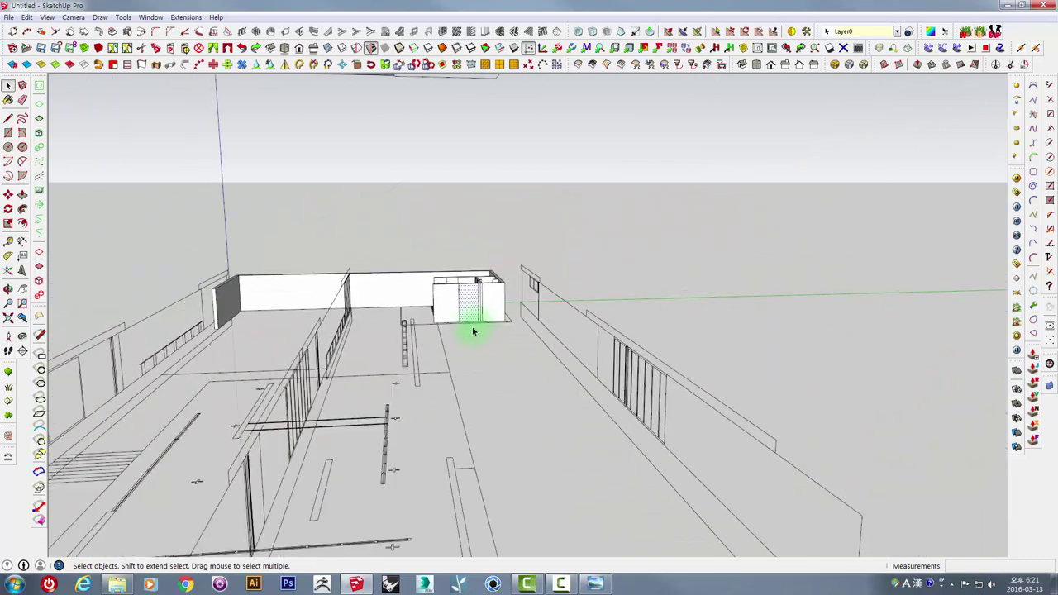
scroll(579, 430, down, 2)
scroll(540, 439, up, 1)
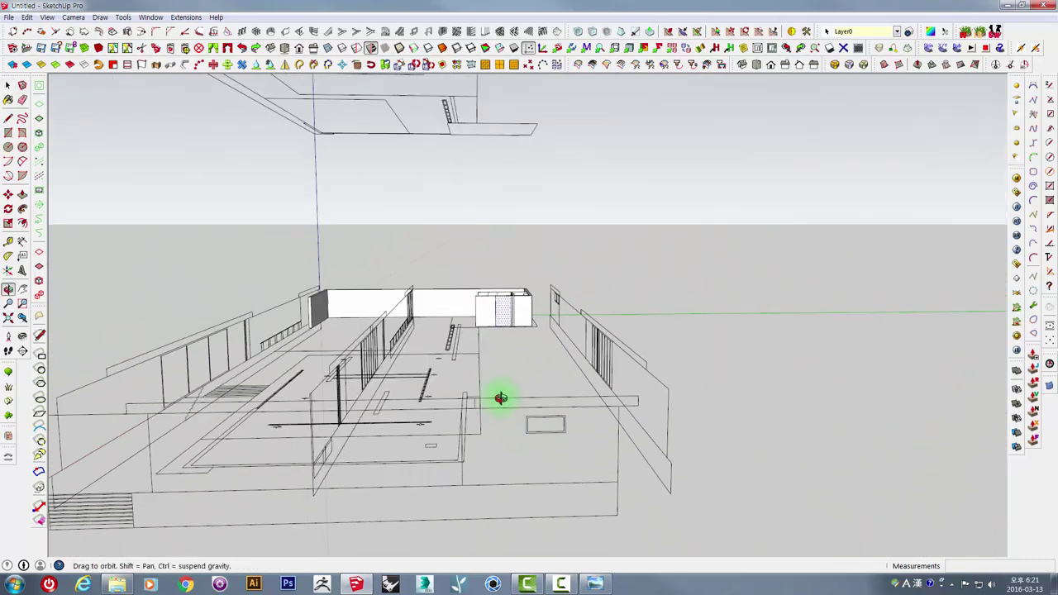
Step: Draw a rectangle marking a strip along the top of the inner room's front wall
middle_drag(548, 435, 492, 402)
scroll(455, 319, up, 3)
scroll(339, 169, up, 3)
scroll(339, 169, up, 3)
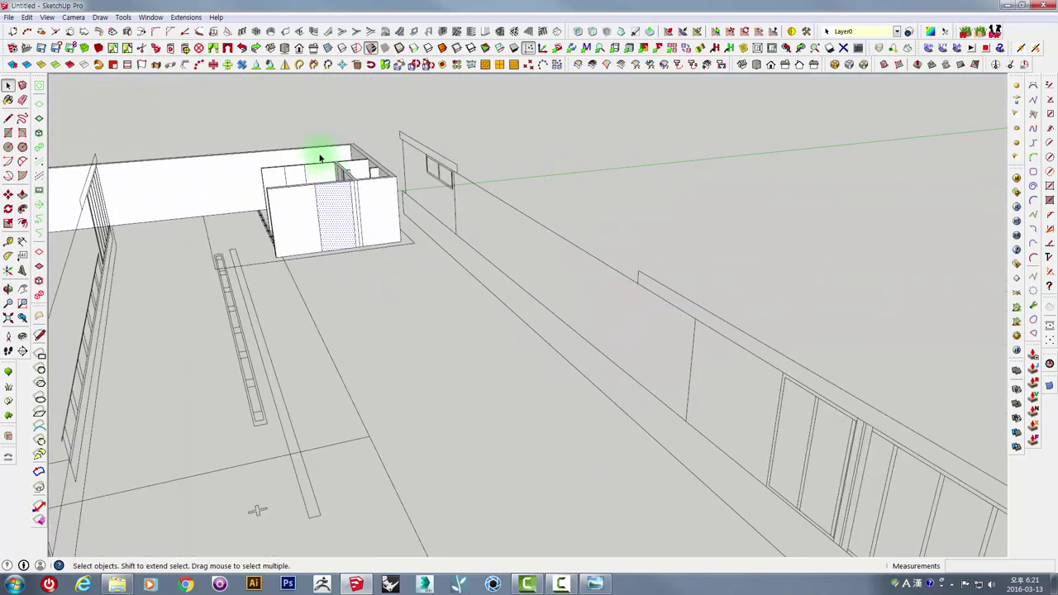
scroll(319, 160, up, 3)
middle_drag(305, 170, 319, 252)
mouse_move(358, 305)
middle_down()
mouse_move(420, 401)
mouse_move(420, 385)
mouse_move(463, 484)
middle_up()
scroll(232, 221, up, 5)
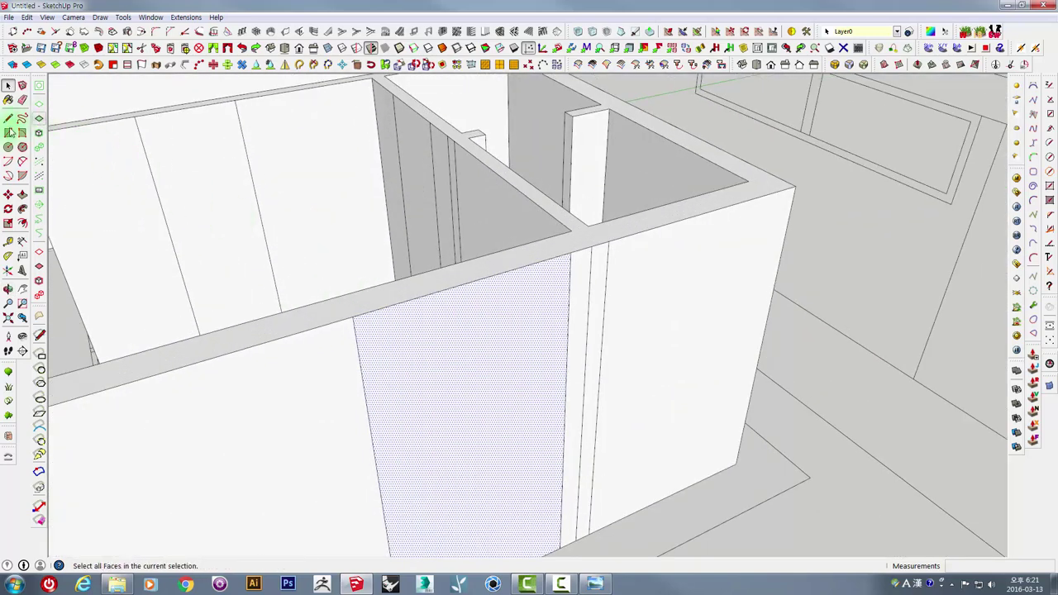
click(355, 318)
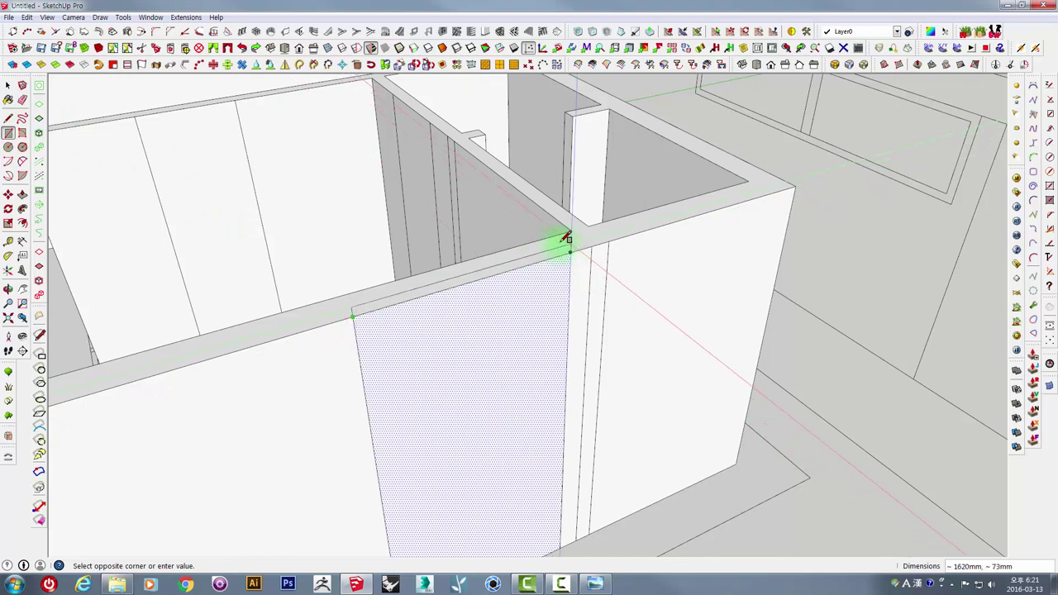
mouse_move(472, 319)
middle_down()
mouse_move(496, 320)
mouse_move(503, 307)
middle_up()
Step: Select the new wall-top strip and start push-pulling it down into the wall
key(p)
key(space)
click(511, 269)
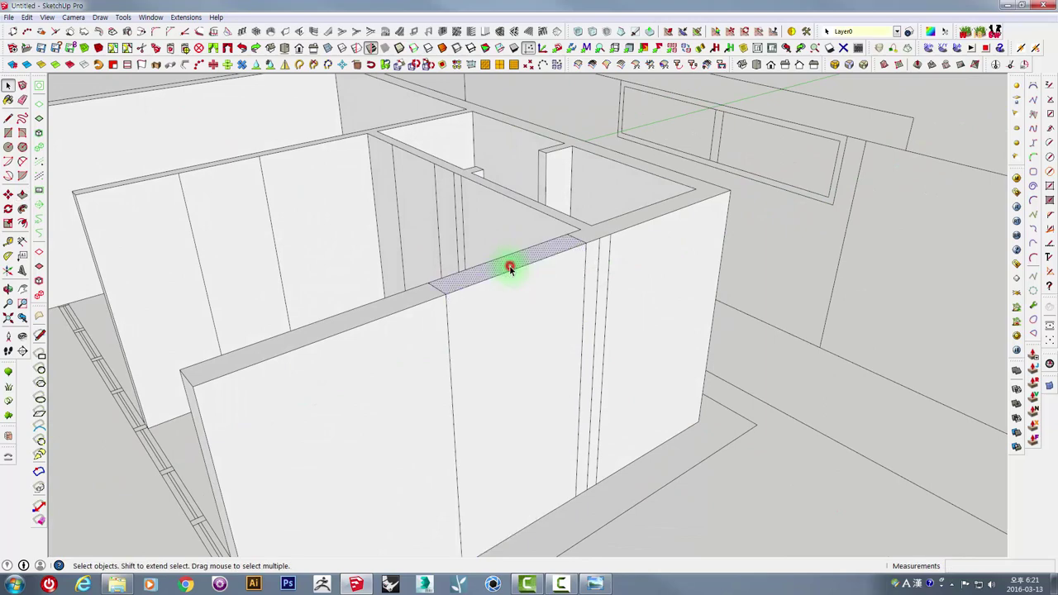
key(p)
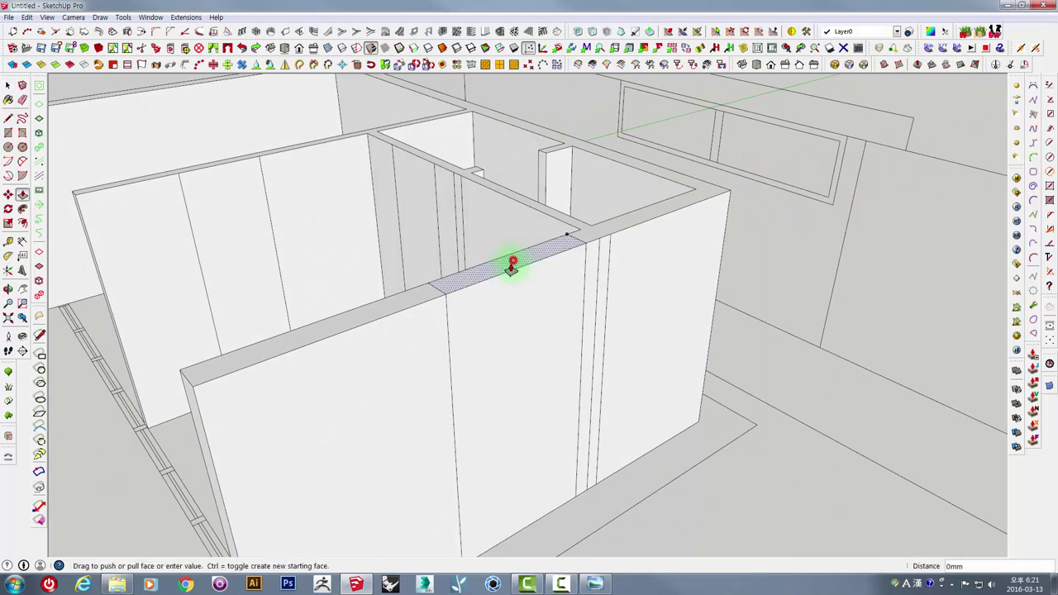
scroll(530, 293, down, 2)
scroll(539, 319, down, 1)
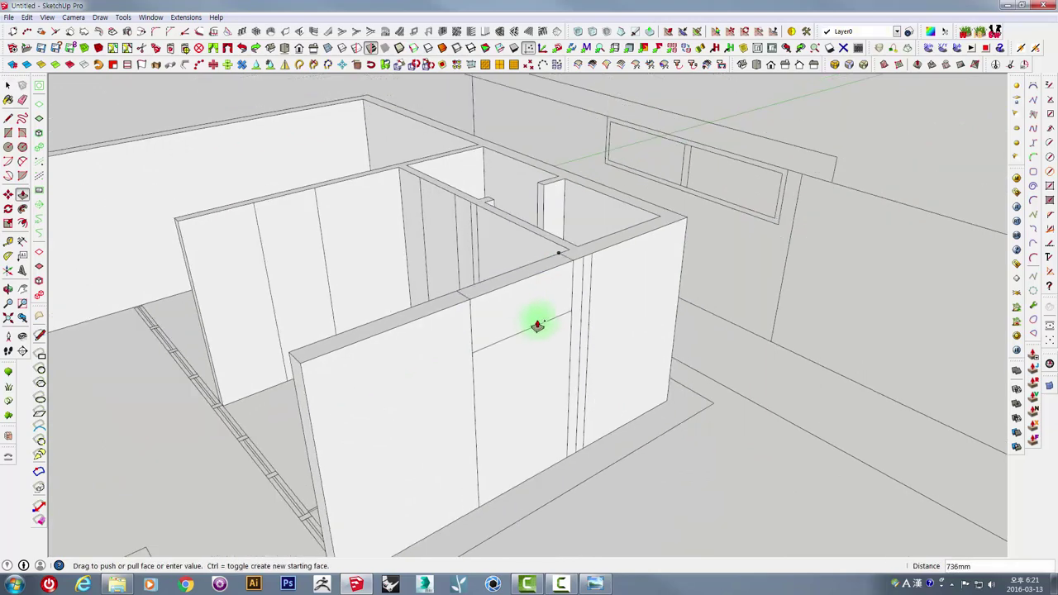
scroll(542, 338, down, 2)
scroll(542, 339, down, 3)
mouse_move(562, 342)
middle_down()
mouse_move(709, 429)
mouse_move(695, 386)
middle_up()
Step: Orbit to a lower side angle and zoom in to inspect the pushed wall-top strip
scroll(650, 345, up, 5)
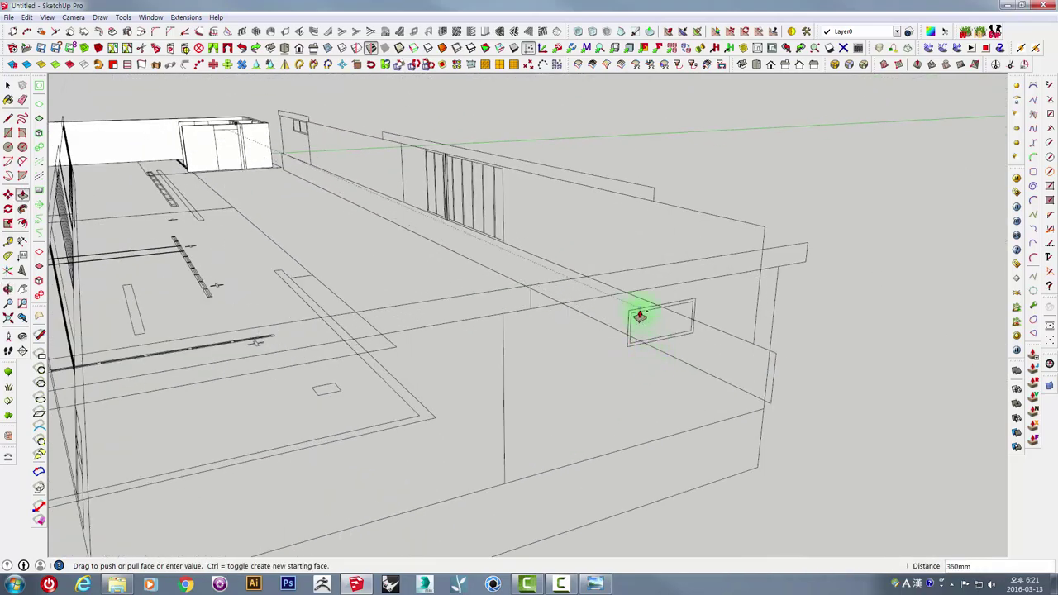
middle_drag(377, 220, 289, 206)
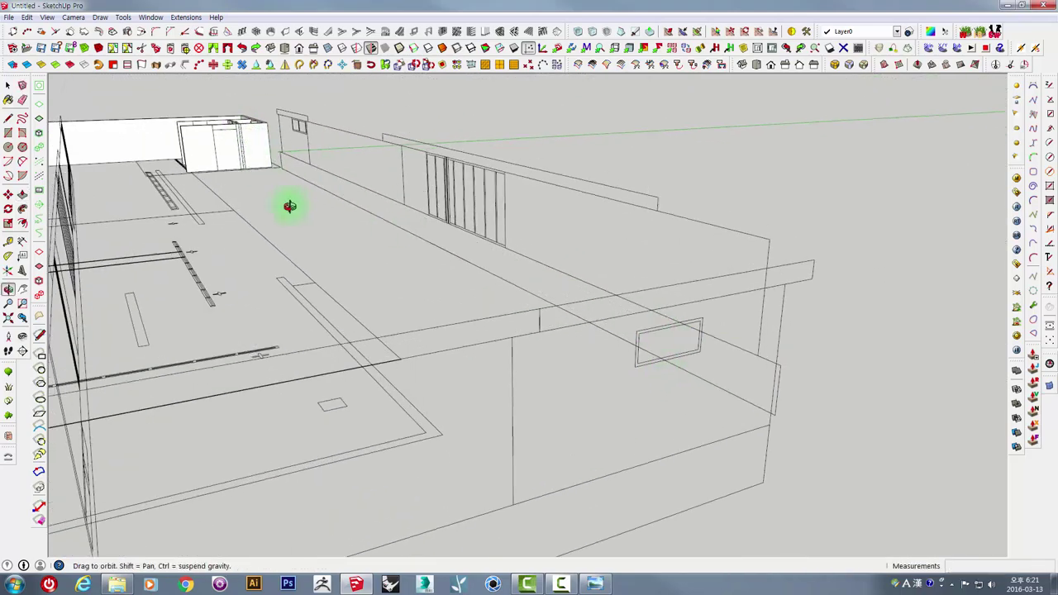
scroll(173, 168, up, 3)
scroll(177, 160, up, 2)
scroll(179, 136, up, 2)
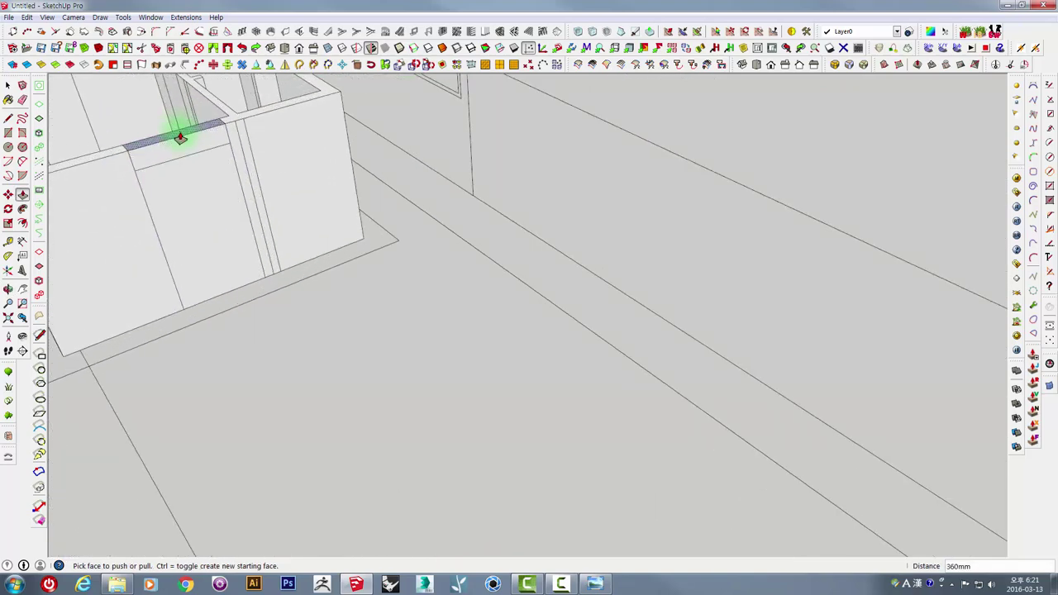
scroll(223, 194, down, 3)
scroll(273, 240, down, 3)
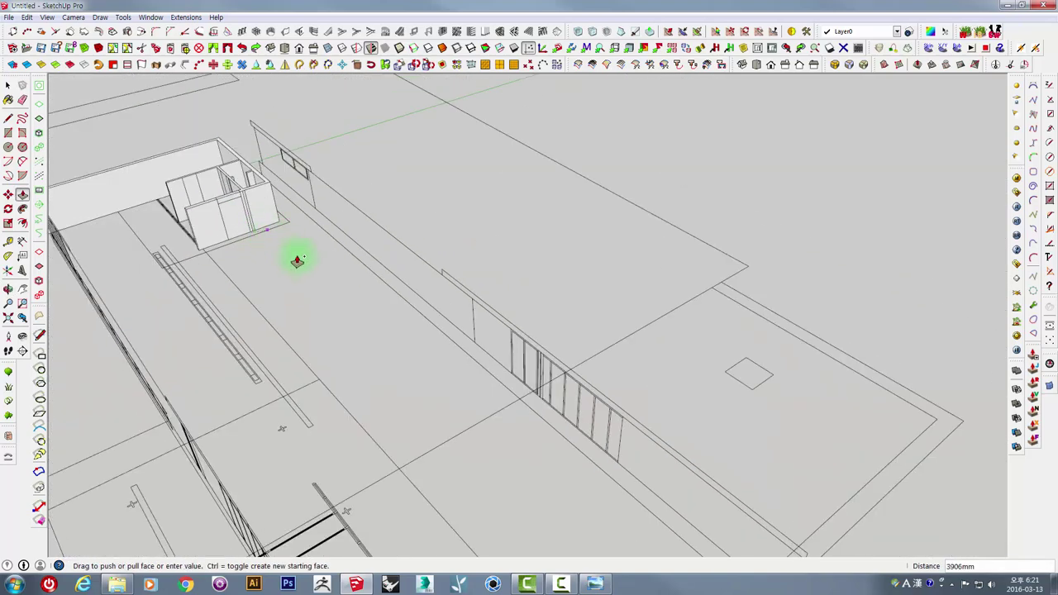
Step: Check the strip from above and around the wall corner, then return to Select
mouse_move(298, 260)
middle_down()
mouse_move(383, 296)
mouse_move(331, 307)
middle_up()
scroll(334, 298, up, 5)
scroll(323, 331, up, 2)
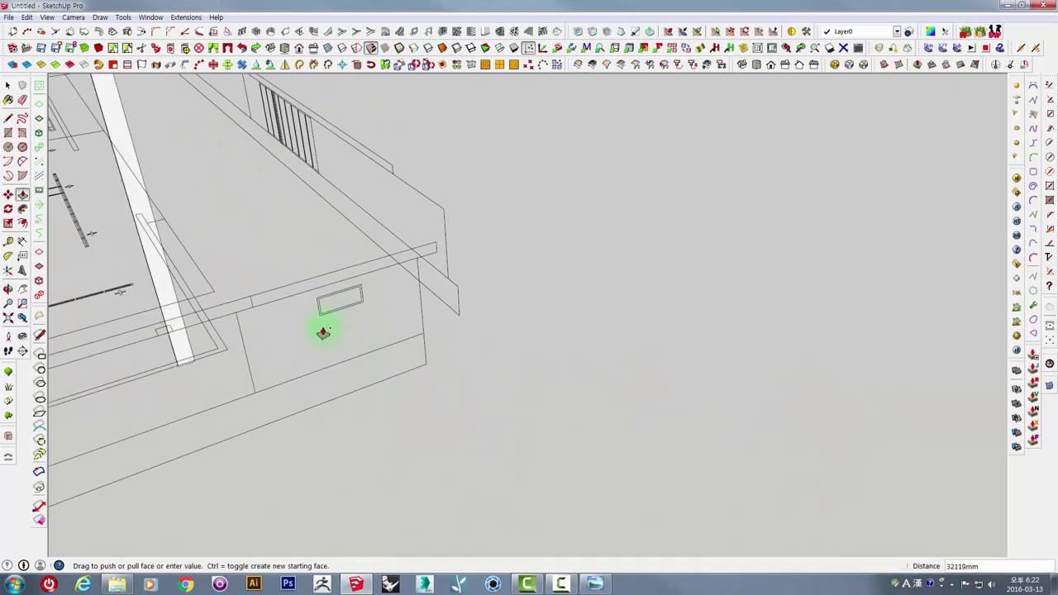
scroll(478, 417, down, 5)
scroll(295, 229, up, 3)
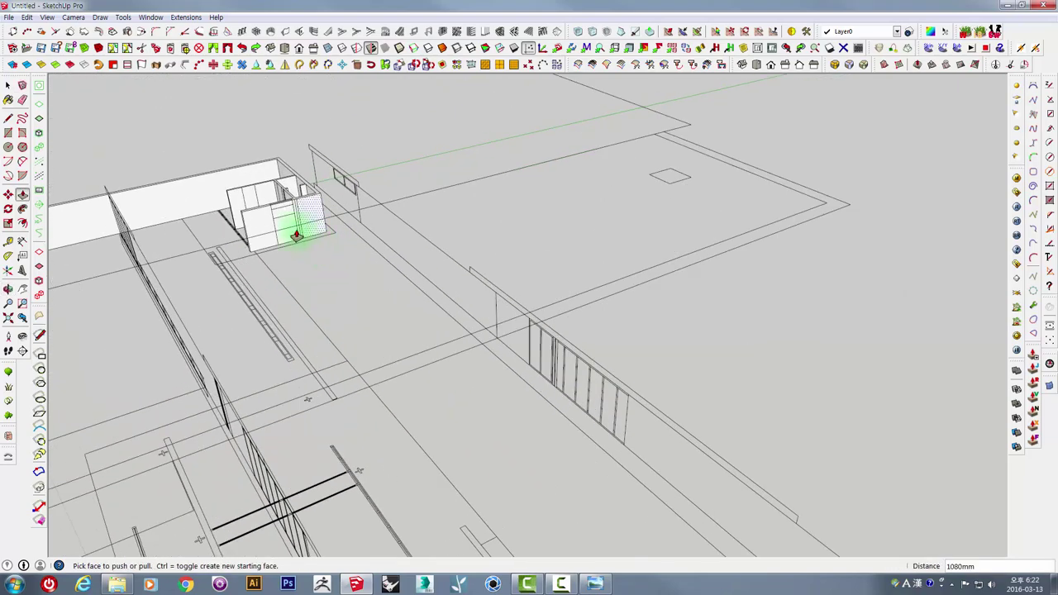
scroll(277, 173, up, 3)
scroll(273, 180, up, 2)
scroll(274, 179, up, 2)
mouse_move(255, 185)
middle_down()
mouse_move(480, 305)
mouse_move(437, 347)
middle_up()
key(space)
mouse_move(385, 310)
middle_down()
mouse_move(451, 433)
mouse_move(510, 361)
mouse_move(391, 281)
mouse_move(516, 324)
middle_up()
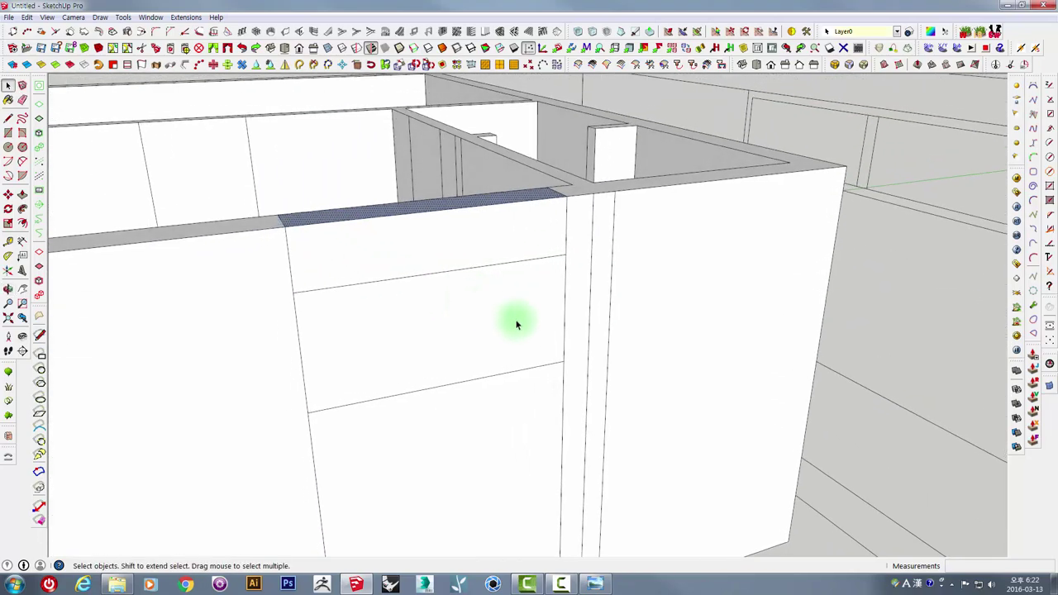
Step: Push the selected wall band inward to start the window opening
click(526, 301)
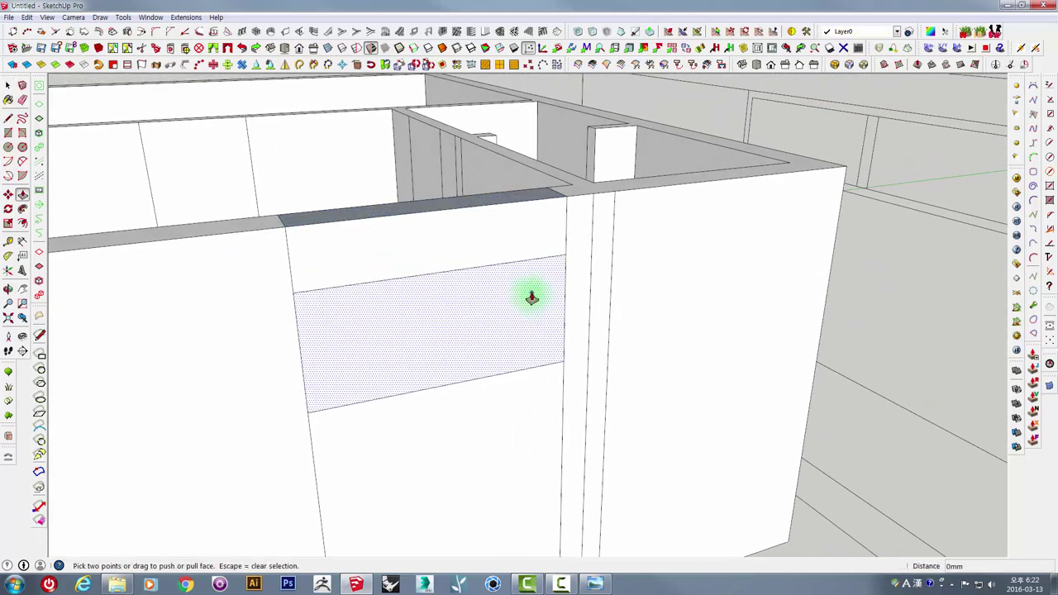
drag(532, 298, 484, 305)
mouse_move(501, 354)
middle_down()
mouse_move(402, 285)
mouse_move(508, 373)
mouse_move(396, 290)
mouse_move(453, 354)
mouse_move(478, 258)
middle_up()
Step: Erase the stray edge beside the opening and the extra edges along the wall top
key(e)
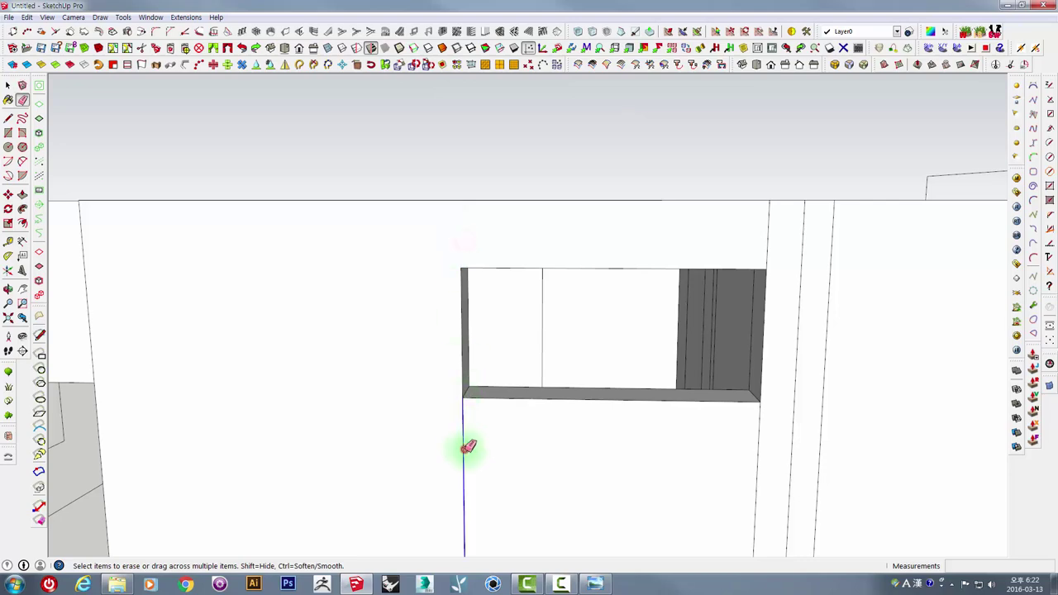
click(769, 246)
mouse_move(768, 247)
middle_down()
mouse_move(764, 355)
mouse_move(814, 318)
middle_up()
middle_drag(734, 288, 790, 434)
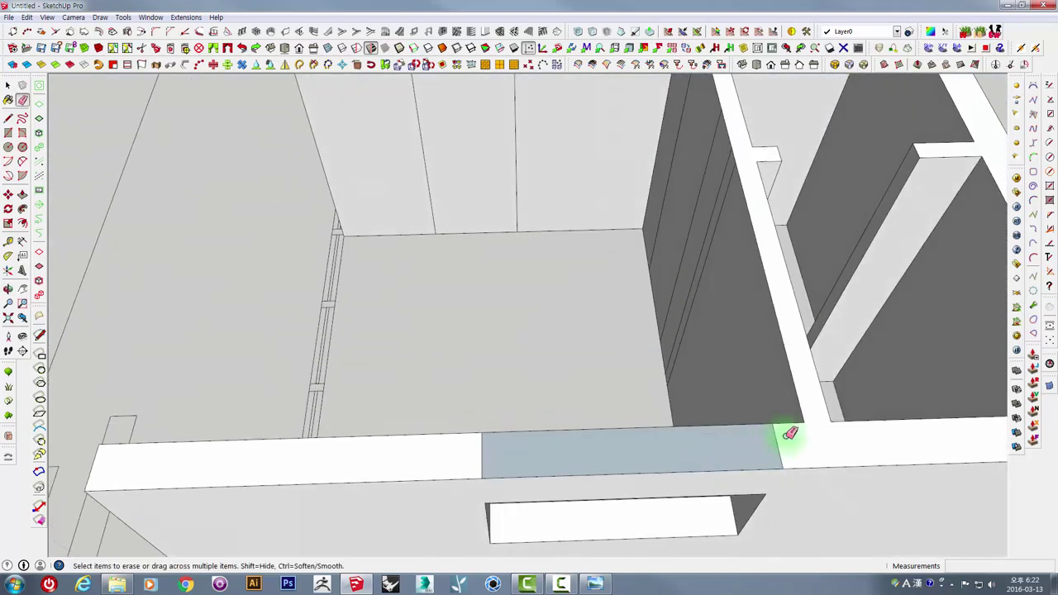
click(779, 447)
click(480, 453)
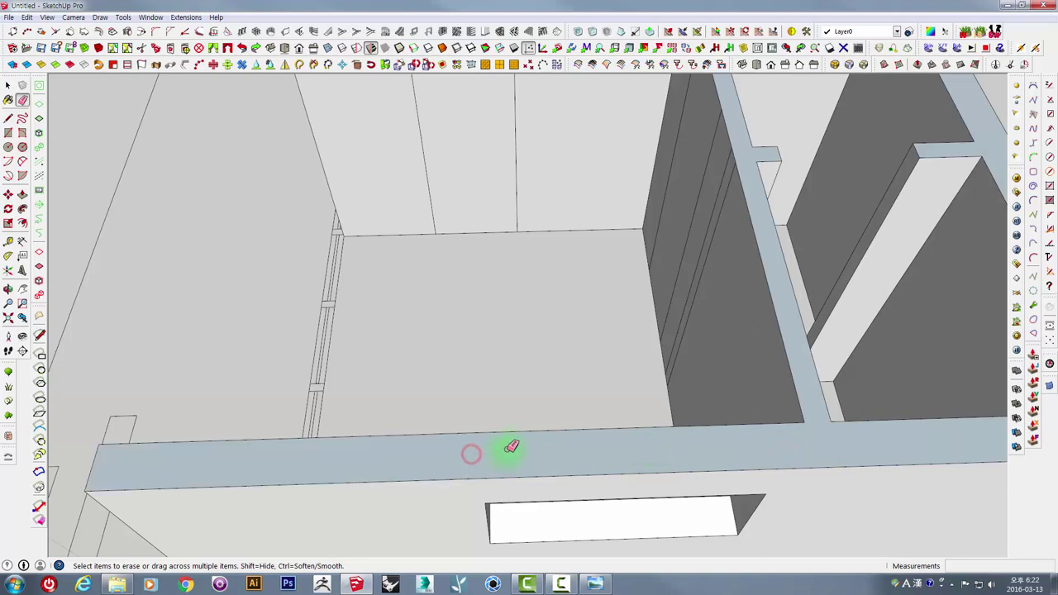
mouse_move(508, 449)
middle_down()
mouse_move(579, 432)
mouse_move(679, 348)
mouse_move(634, 441)
mouse_move(654, 373)
mouse_move(689, 390)
middle_up()
Step: Reverse the wall top's faces so the blue back side no longer shows
key(space)
right_click(691, 394)
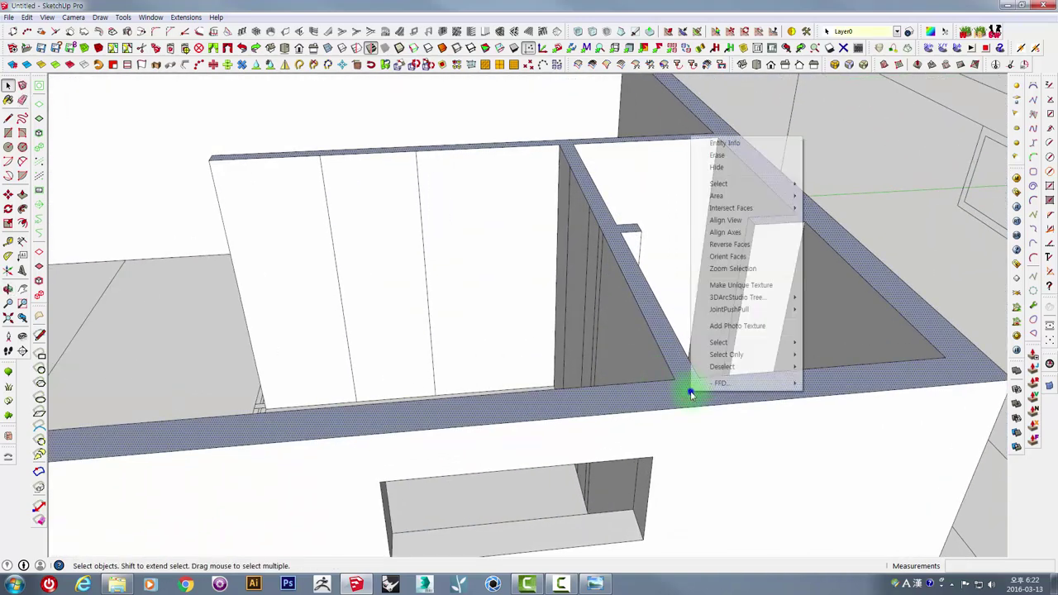
click(721, 250)
mouse_move(720, 251)
middle_down()
mouse_move(669, 307)
mouse_move(626, 272)
mouse_move(642, 300)
mouse_move(630, 272)
mouse_move(560, 213)
mouse_move(650, 342)
mouse_move(455, 557)
mouse_move(750, 430)
mouse_move(605, 307)
mouse_move(543, 385)
mouse_move(573, 491)
middle_up()
scroll(638, 300, up, 4)
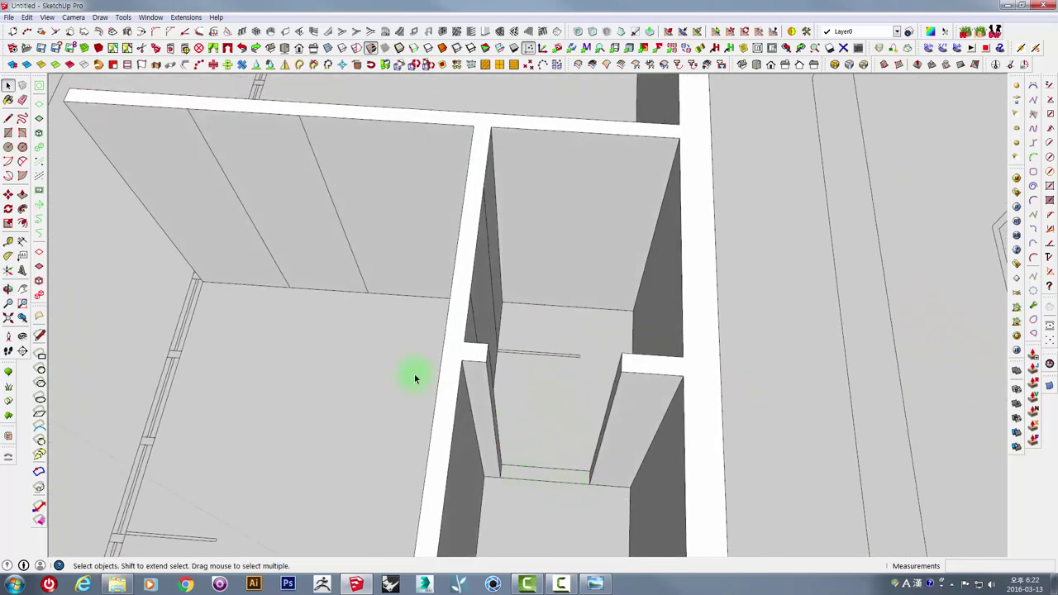
Step: Pull the partition strip face up 2200 mm to leave wall above the doorway
middle_drag(414, 378, 462, 371)
scroll(628, 392, up, 3)
middle_drag(629, 393, 610, 387)
click(610, 385)
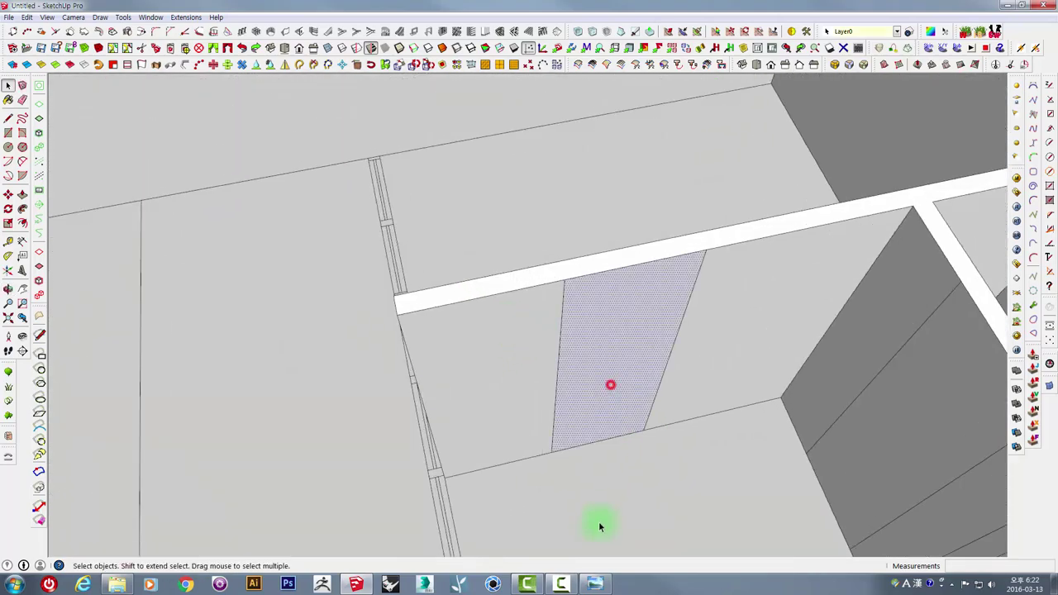
mouse_move(599, 527)
middle_down()
mouse_move(653, 180)
mouse_move(643, 411)
mouse_move(638, 338)
mouse_move(646, 399)
middle_up()
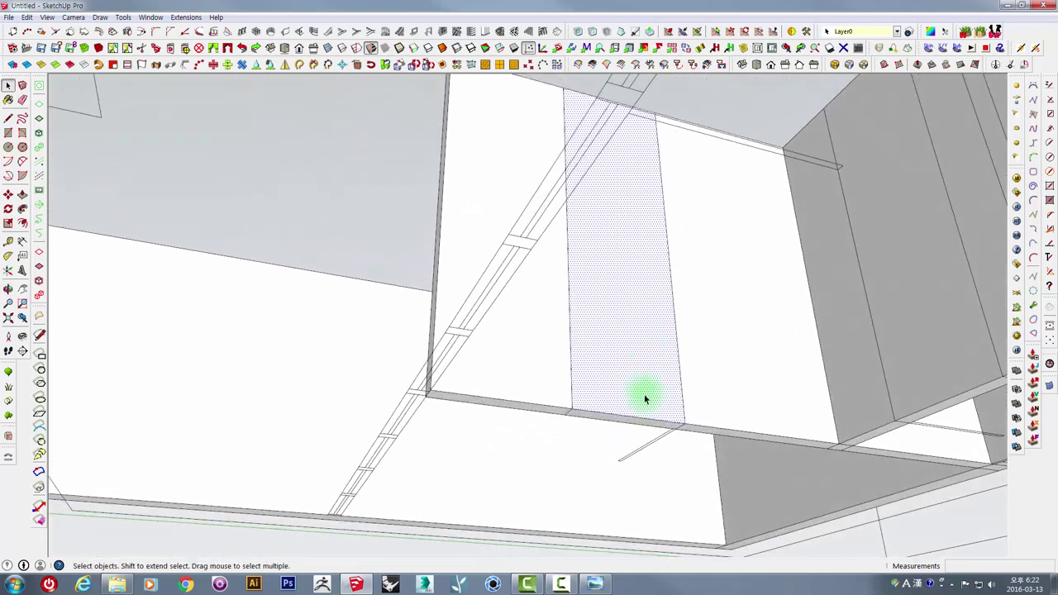
middle_drag(647, 442, 639, 415)
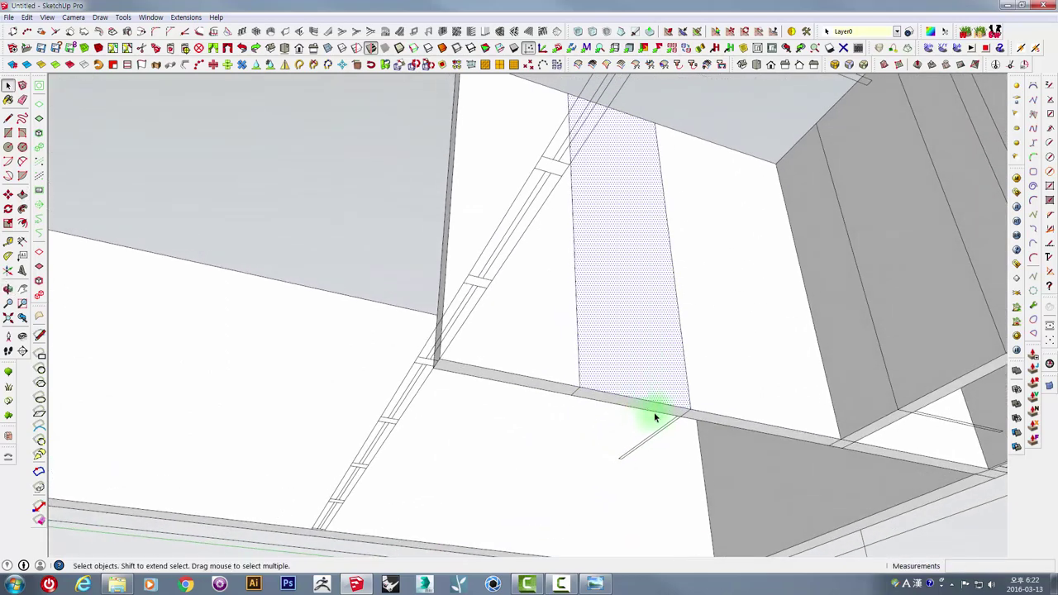
click(382, 220)
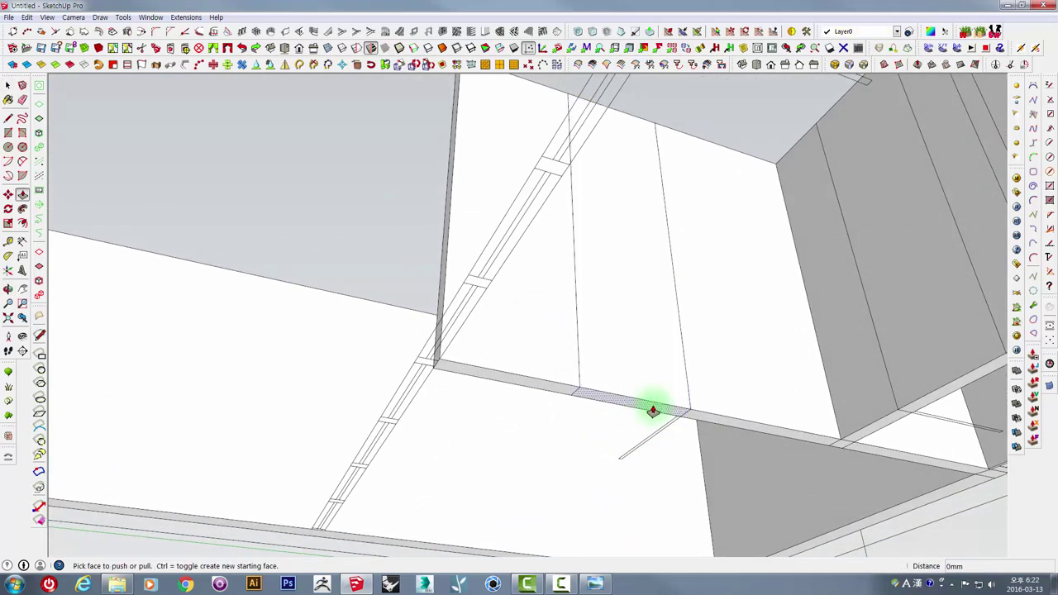
middle_drag(666, 182, 669, 378)
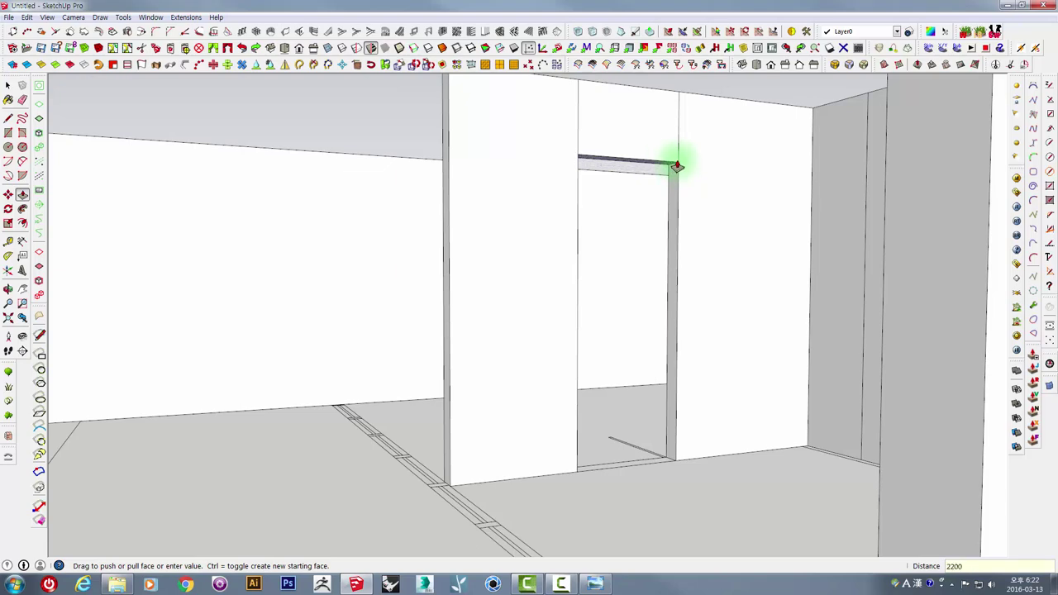
click(677, 166)
mouse_move(685, 158)
middle_down()
mouse_move(659, 265)
mouse_move(683, 309)
middle_up()
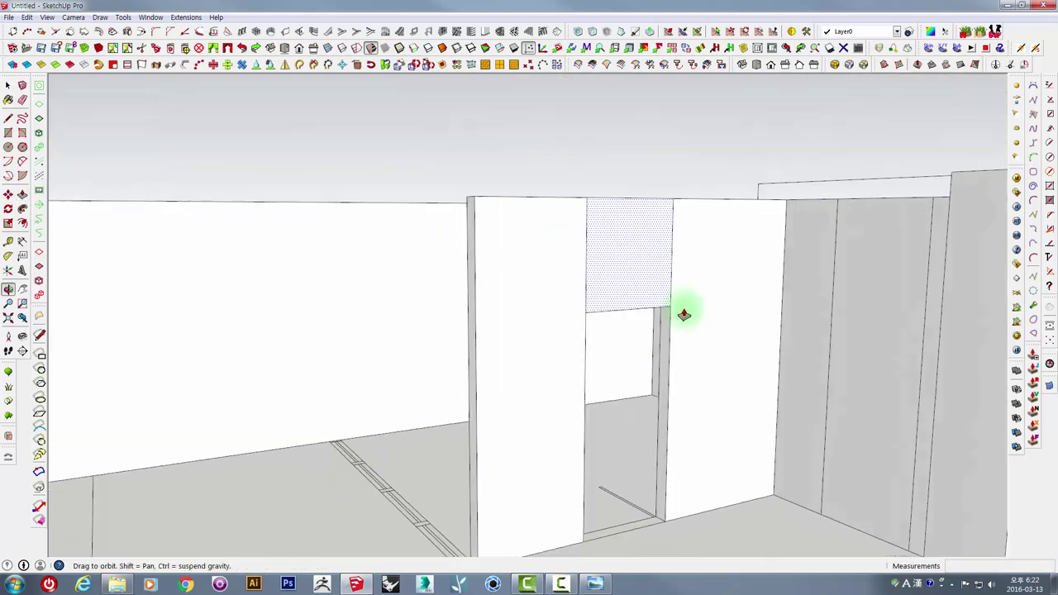
Step: Extrude the face above the doorway upward, then undo the oversized extrusion
key(e)
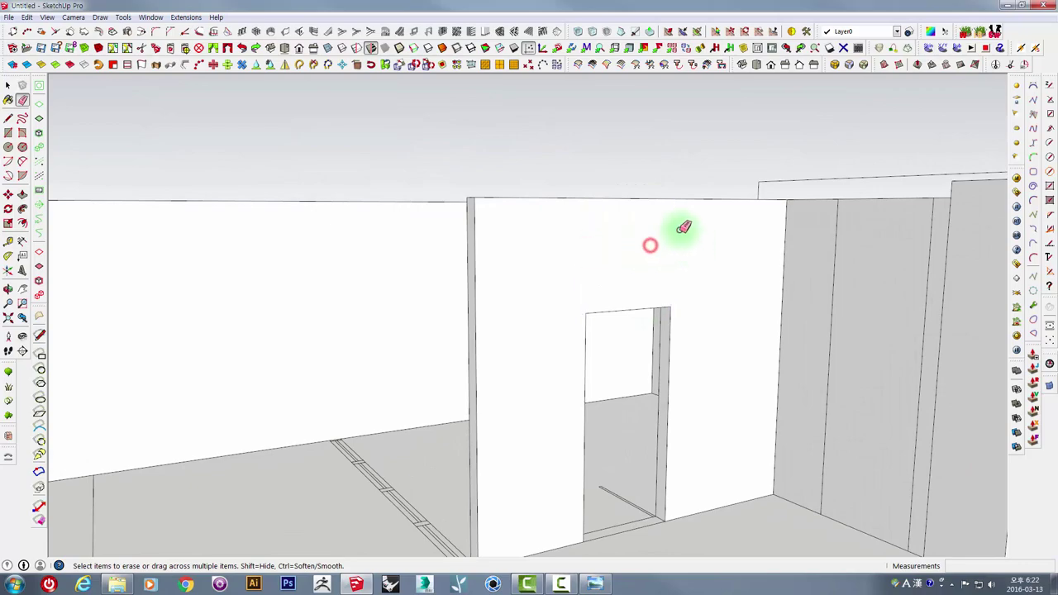
mouse_move(683, 227)
middle_down()
mouse_move(751, 475)
mouse_move(869, 434)
middle_up()
drag(683, 326, 603, 267)
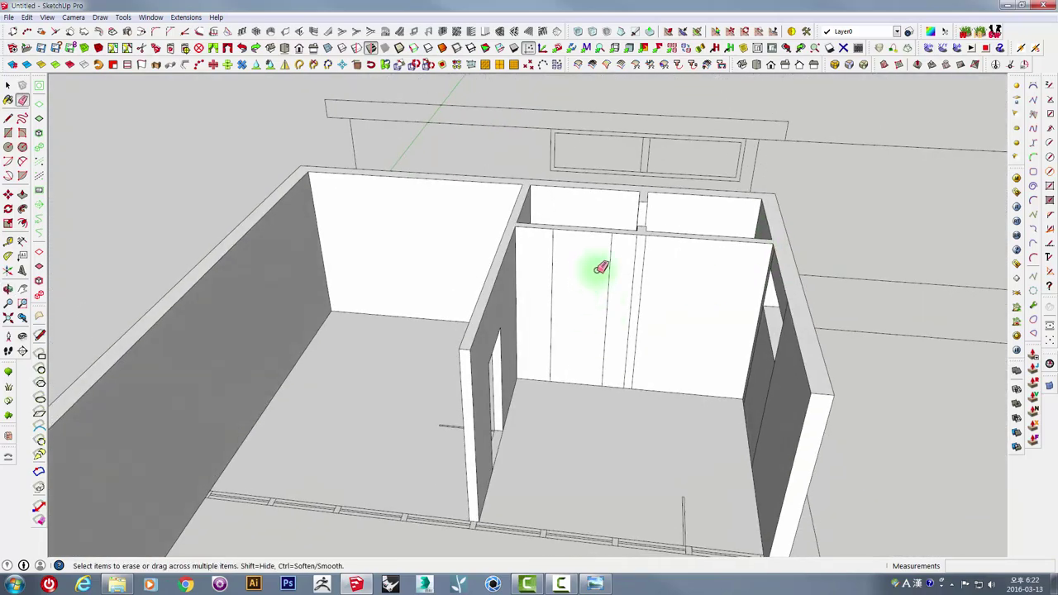
mouse_move(574, 414)
mouse_down()
mouse_move(609, 355)
mouse_move(608, 93)
mouse_move(570, 378)
mouse_move(581, 385)
mouse_up()
key(p)
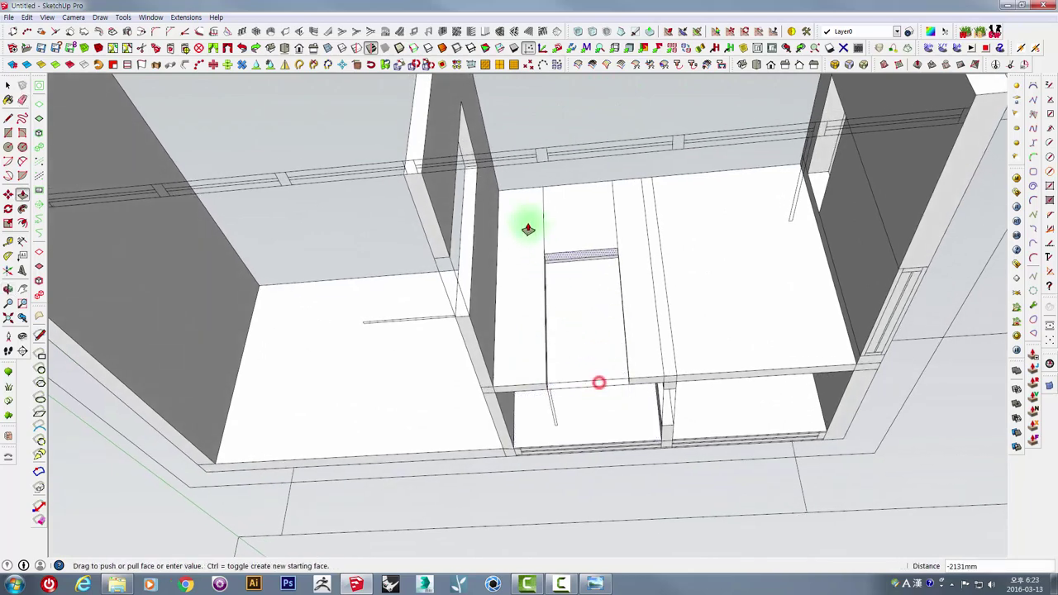
drag(529, 229, 468, 124)
key(ctrl+z)
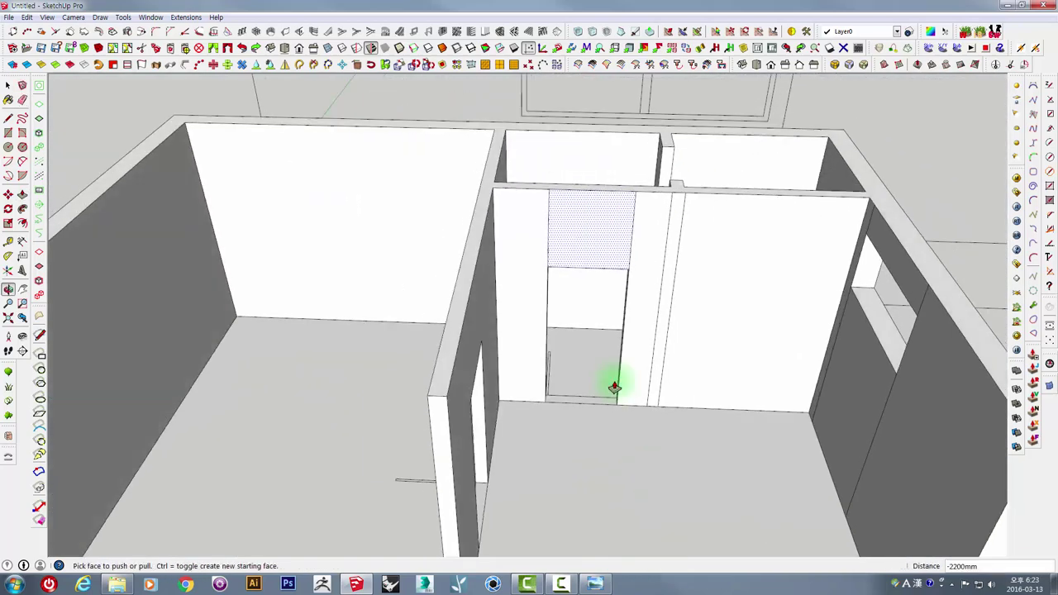
Step: Erase the leftover dividing edge on the partition wall face
key(e)
click(566, 225)
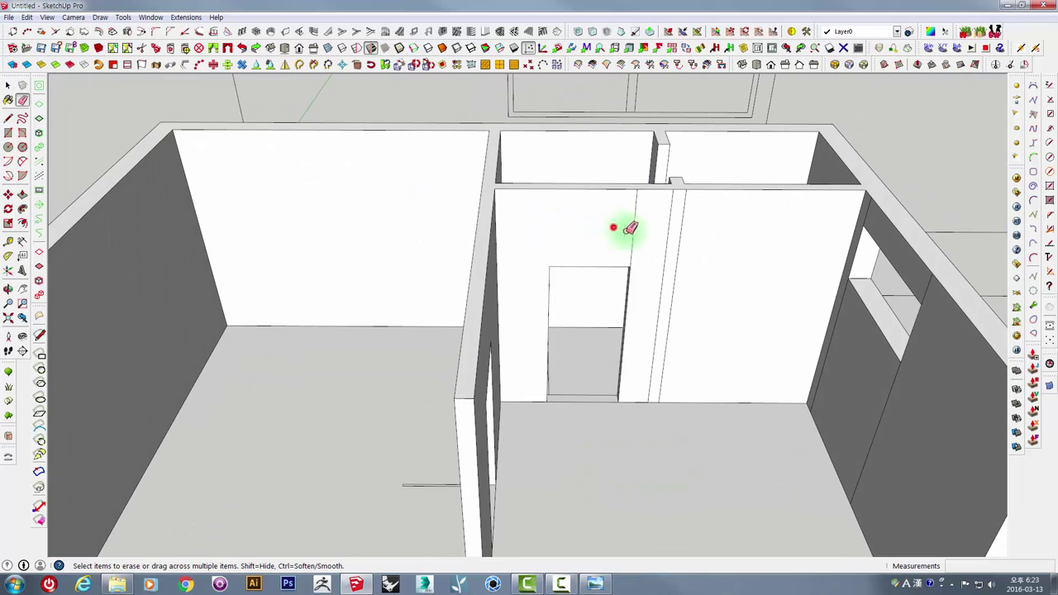
mouse_move(685, 225)
shift+middle_down()
mouse_move(595, 313)
mouse_move(590, 508)
mouse_move(702, 377)
shift+middle_up()
scroll(562, 267, up, 2)
Step: Draw a 990 × 150 mm rectangle across the gap between the interior walls
scroll(510, 353, up, 3)
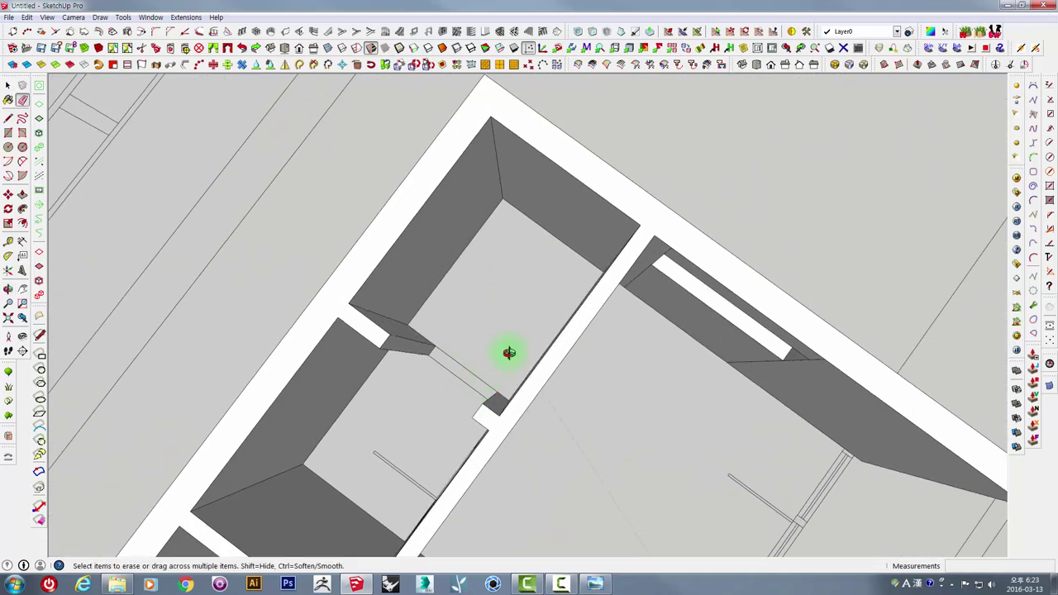
middle_drag(510, 353, 503, 319)
scroll(446, 320, up, 2)
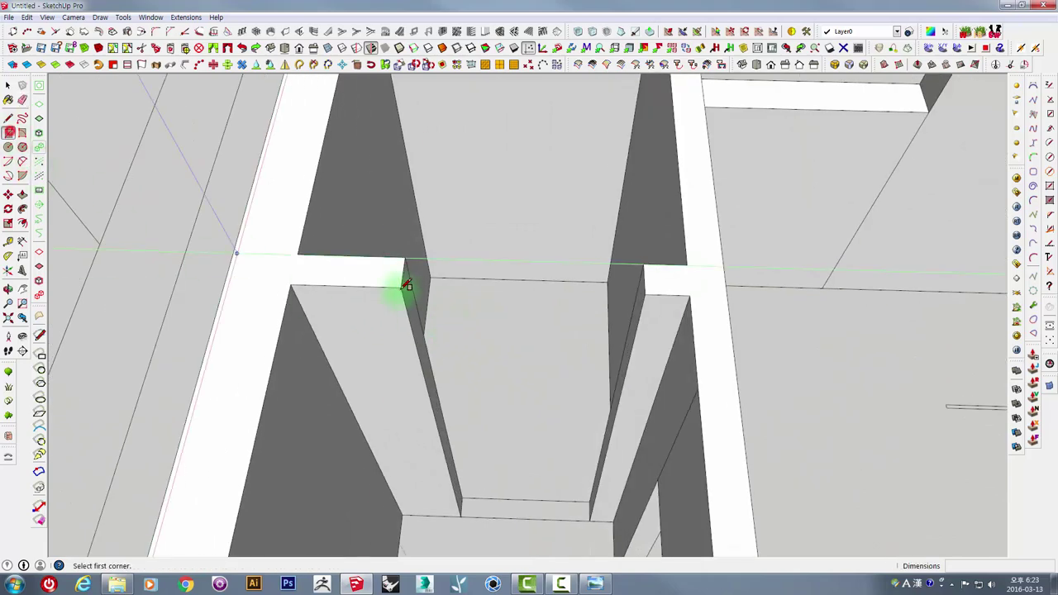
click(404, 253)
click(645, 292)
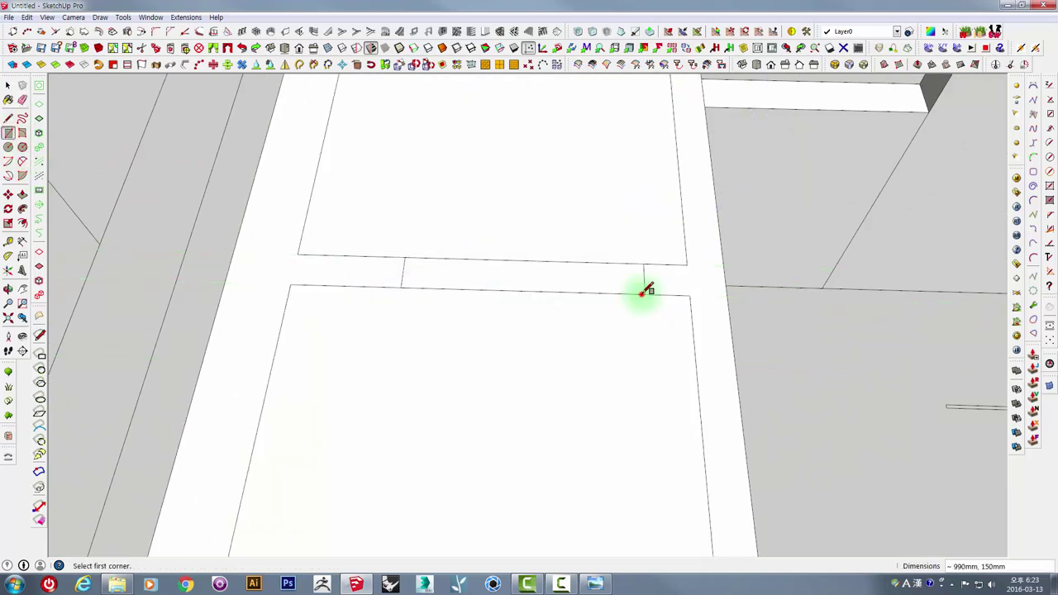
Step: Delete the unwanted lower and upper rectangular faces
scroll(609, 379, down, 2)
scroll(583, 376, down, 2)
scroll(572, 355, down, 2)
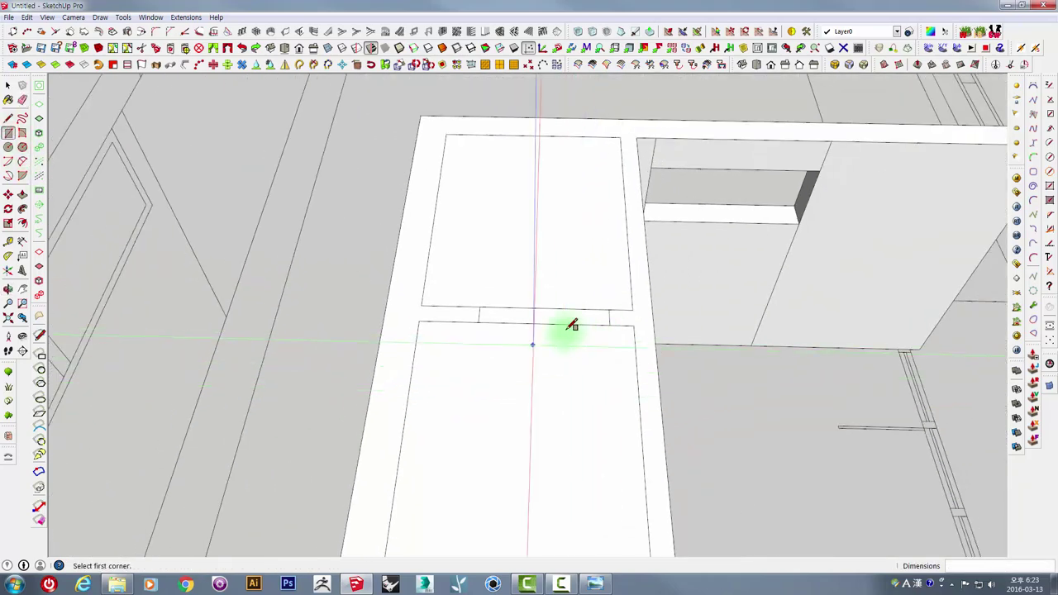
click(546, 395)
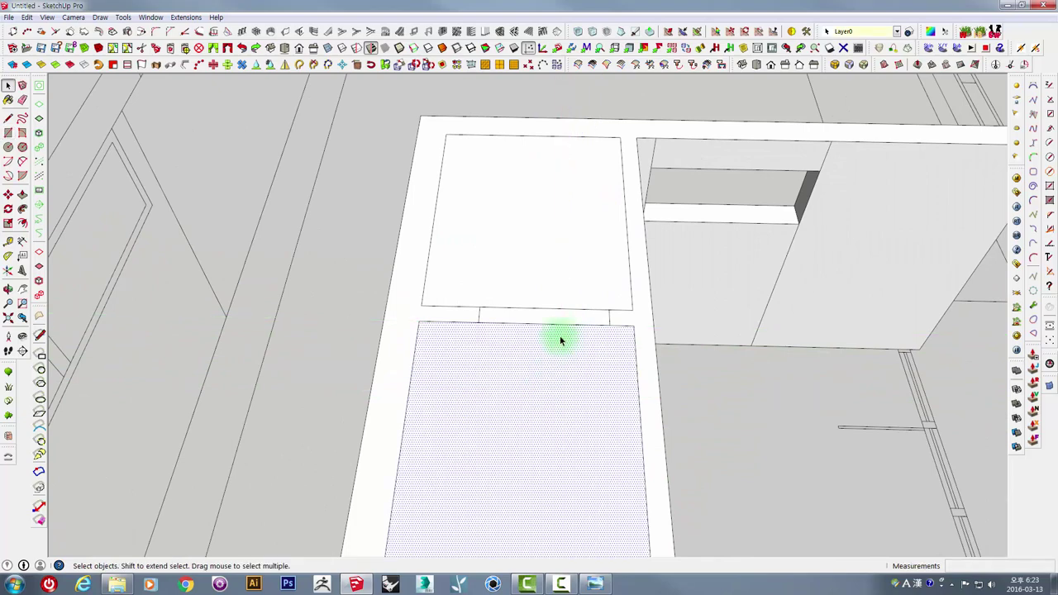
key(Delete)
click(541, 224)
key(Delete)
Step: Push/Pull the header face down to span above the opening
middle_drag(559, 355, 579, 341)
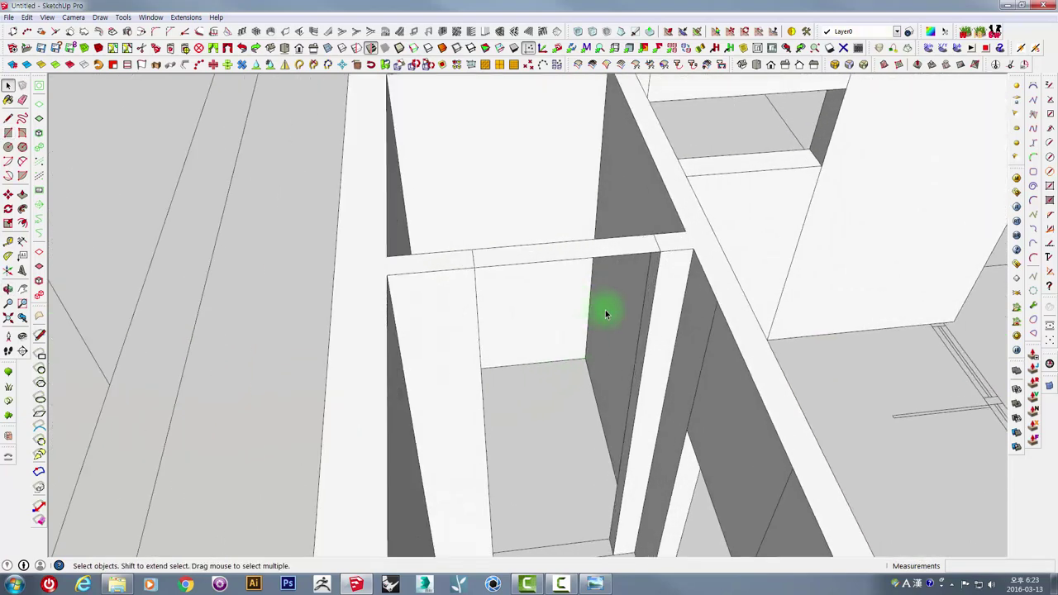
key(p)
drag(623, 327, 687, 438)
middle_drag(687, 438, 586, 367)
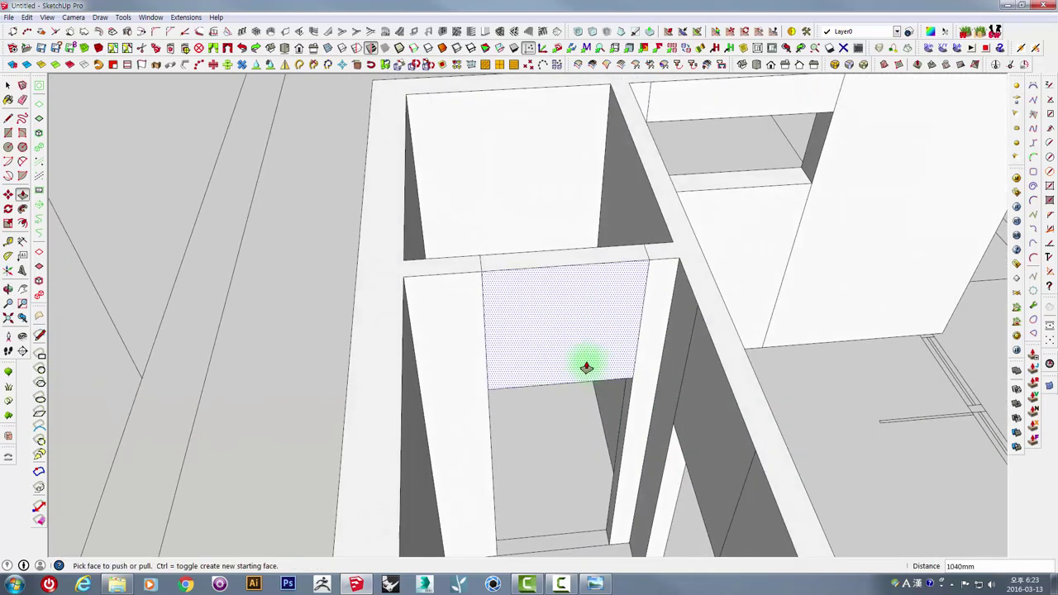
scroll(512, 295, up, 2)
Step: Erase the seam edges and orbit around the rooms to check the header
key(e)
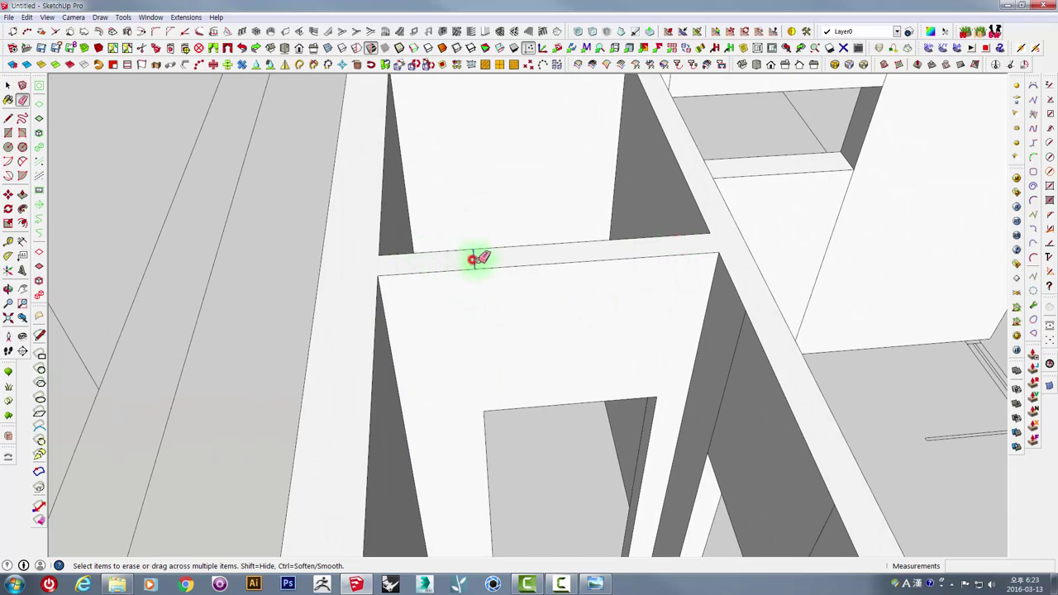
scroll(476, 259, down, 3)
middle_drag(468, 302, 928, 463)
mouse_move(735, 268)
middle_down()
mouse_move(999, 264)
mouse_move(674, 203)
mouse_move(595, 267)
middle_up()
scroll(569, 217, up, 2)
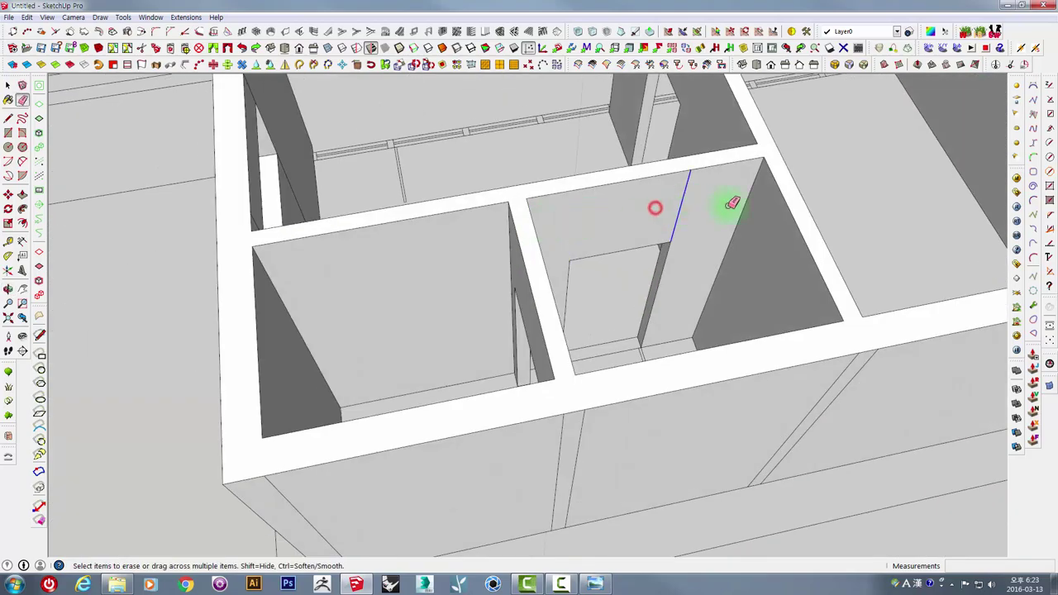
Step: Draw a 4245 × 990 mm rectangle on the building's front wall
middle_drag(733, 203, 755, 411)
scroll(661, 350, down, 3)
mouse_move(662, 350)
middle_down()
mouse_move(839, 363)
mouse_move(698, 302)
middle_up()
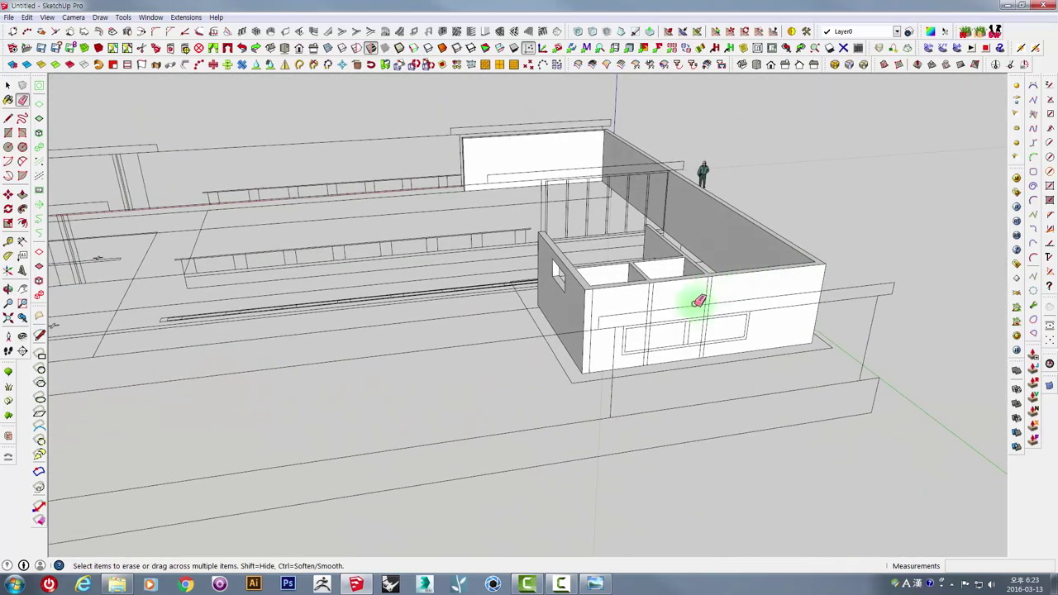
scroll(698, 302, up, 2)
scroll(510, 314, up, 2)
mouse_move(488, 329)
middle_down()
mouse_move(437, 278)
mouse_move(61, 118)
middle_up()
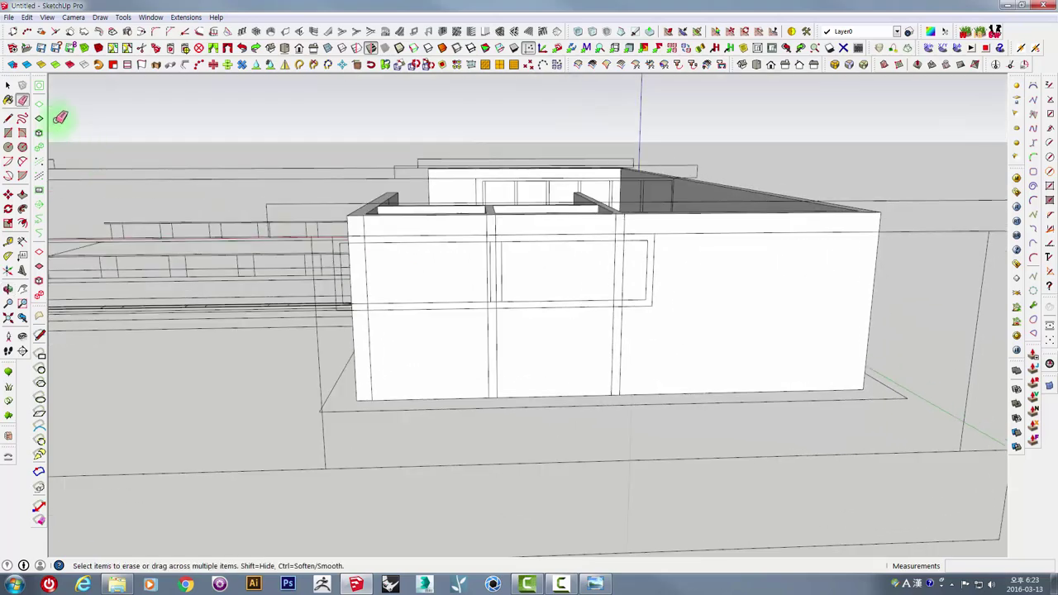
middle_drag(300, 251, 449, 362)
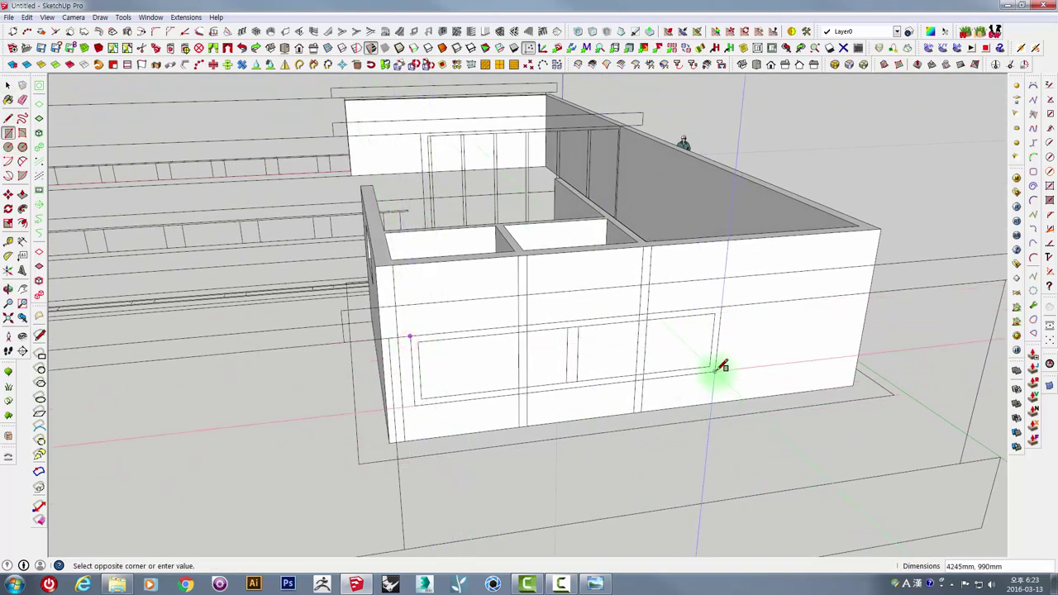
click(718, 370)
Step: Push/Pull the window face outward 2881 mm
mouse_move(574, 366)
middle_down()
mouse_move(691, 442)
mouse_move(680, 433)
mouse_move(651, 439)
middle_up()
key(p)
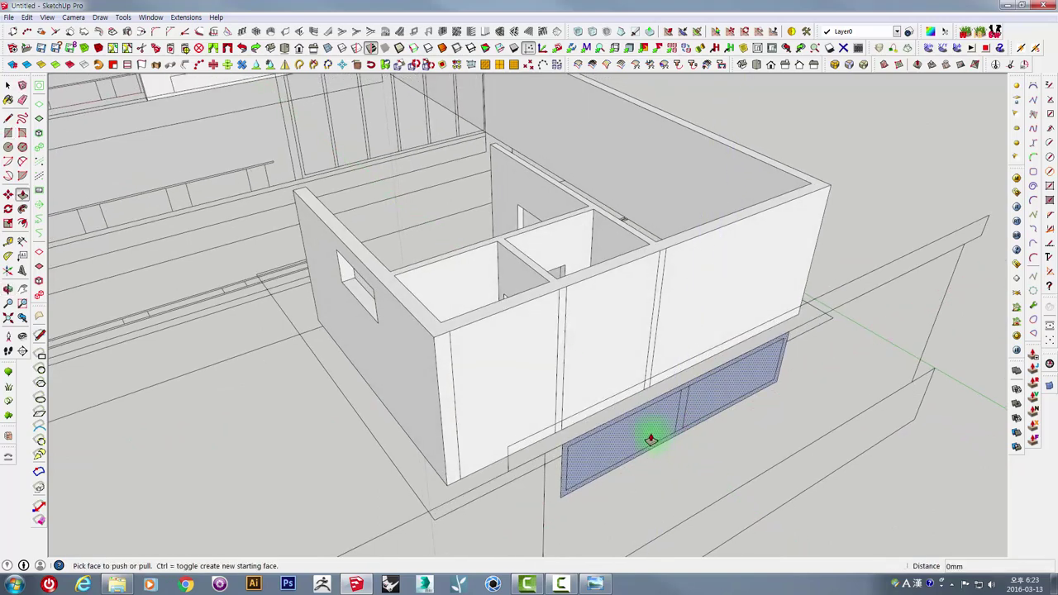
drag(636, 425, 448, 339)
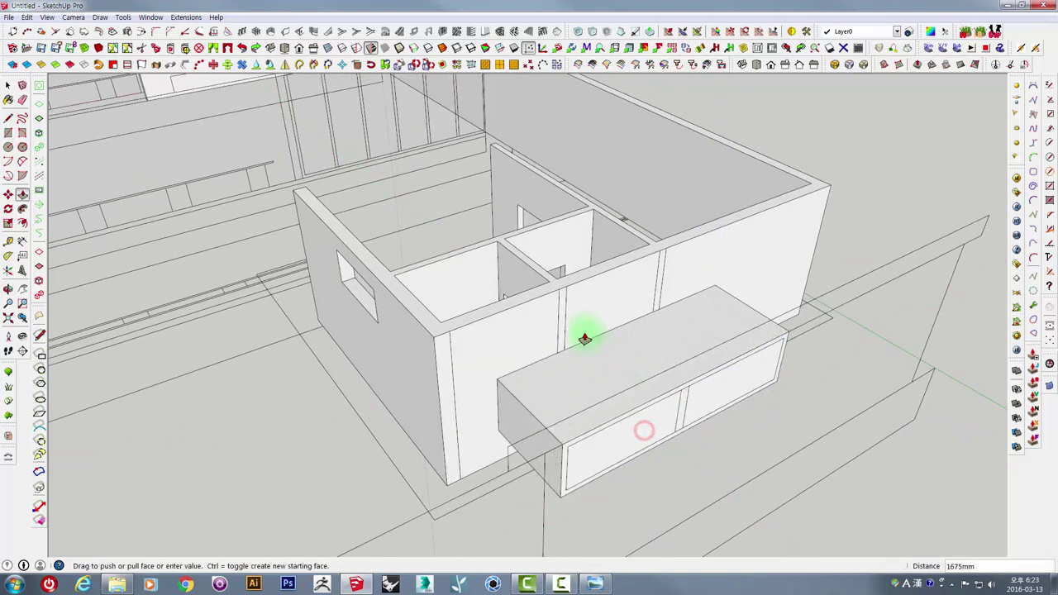
click(447, 339)
Step: Orbit to the building's front and select the left window glass face
middle_drag(574, 402, 785, 373)
key(space)
drag(838, 434, 747, 193)
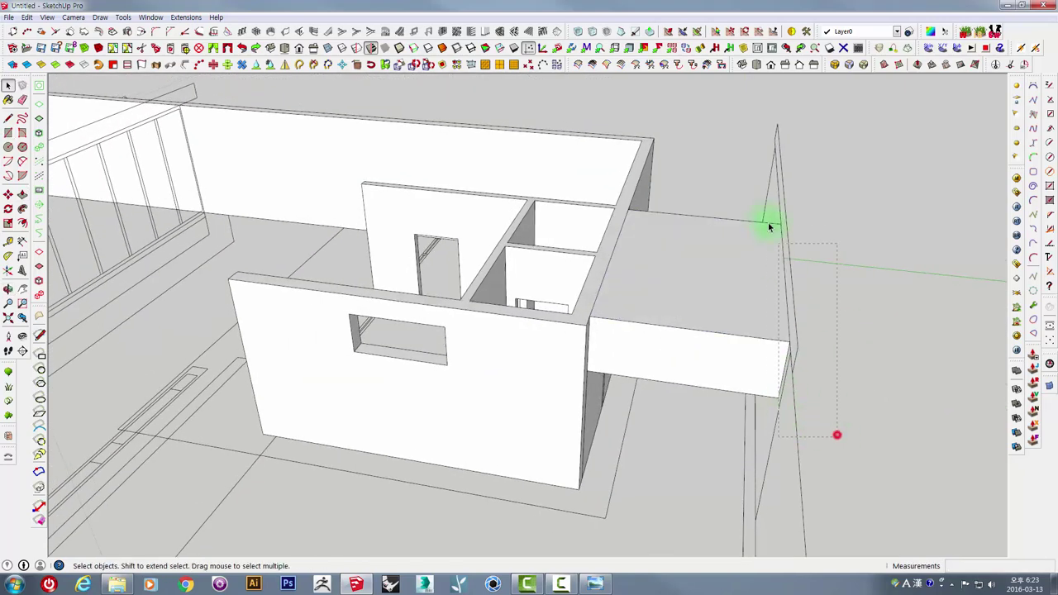
mouse_move(768, 297)
middle_down()
mouse_move(513, 289)
mouse_move(506, 303)
mouse_move(435, 285)
middle_up()
scroll(513, 289, up, 2)
click(496, 307)
Step: Push the left and right glass faces through the wall to cut two openings
scroll(457, 326, up, 2)
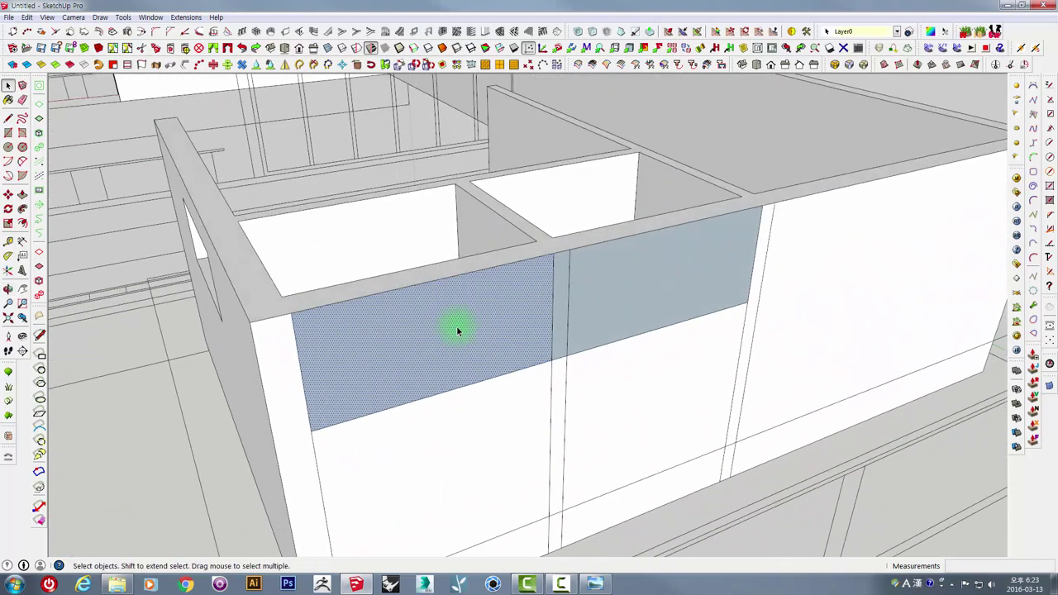
scroll(466, 328, up, 2)
key(p)
click(466, 325)
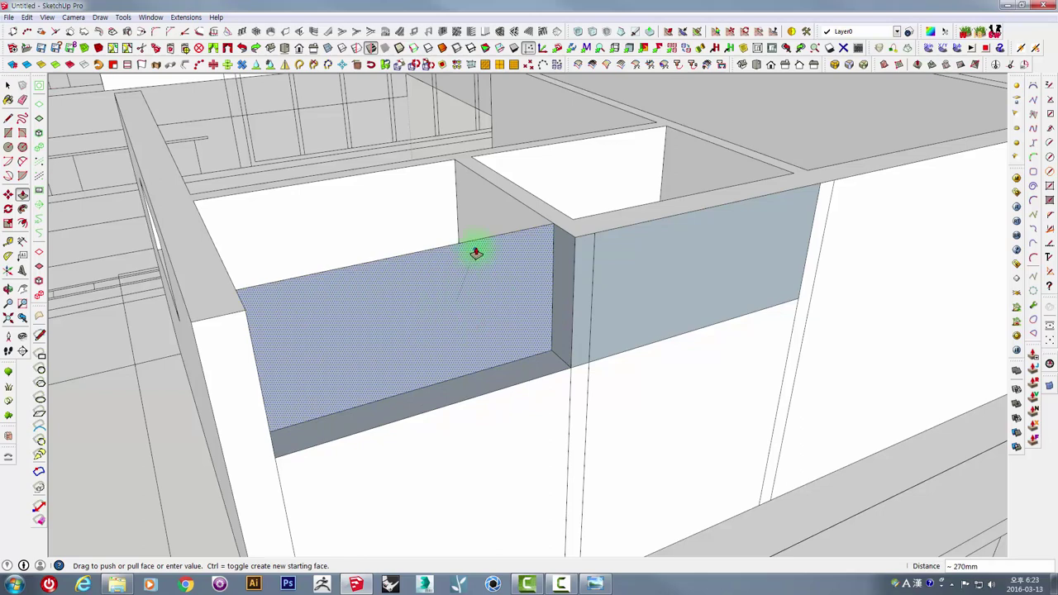
click(477, 247)
click(661, 246)
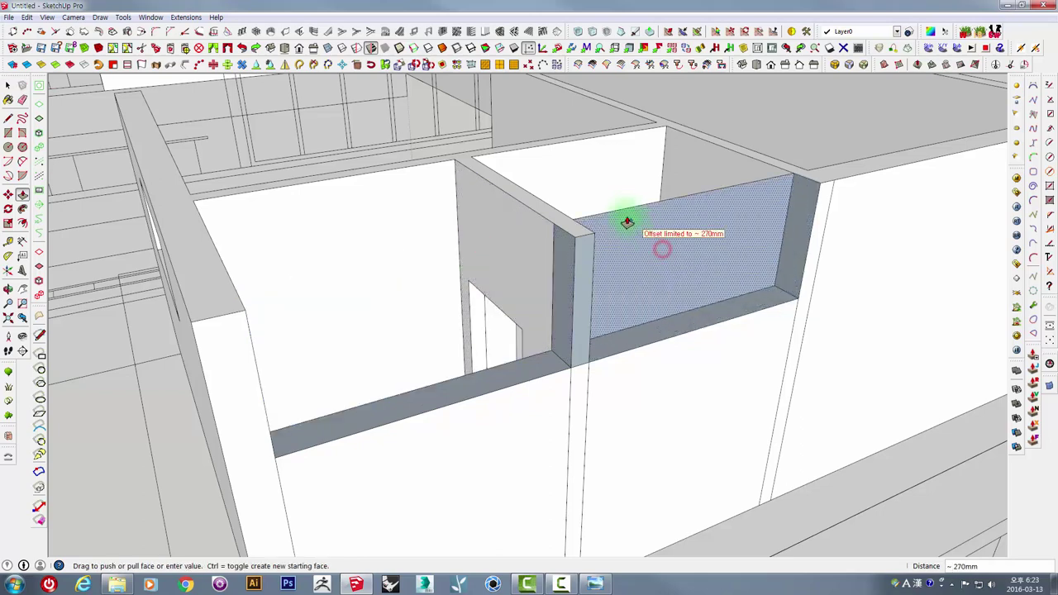
click(625, 217)
Step: Reverse the first opening's face and the wall-end face
mouse_move(625, 217)
middle_down()
mouse_move(406, 371)
mouse_move(170, 360)
middle_up()
key(space)
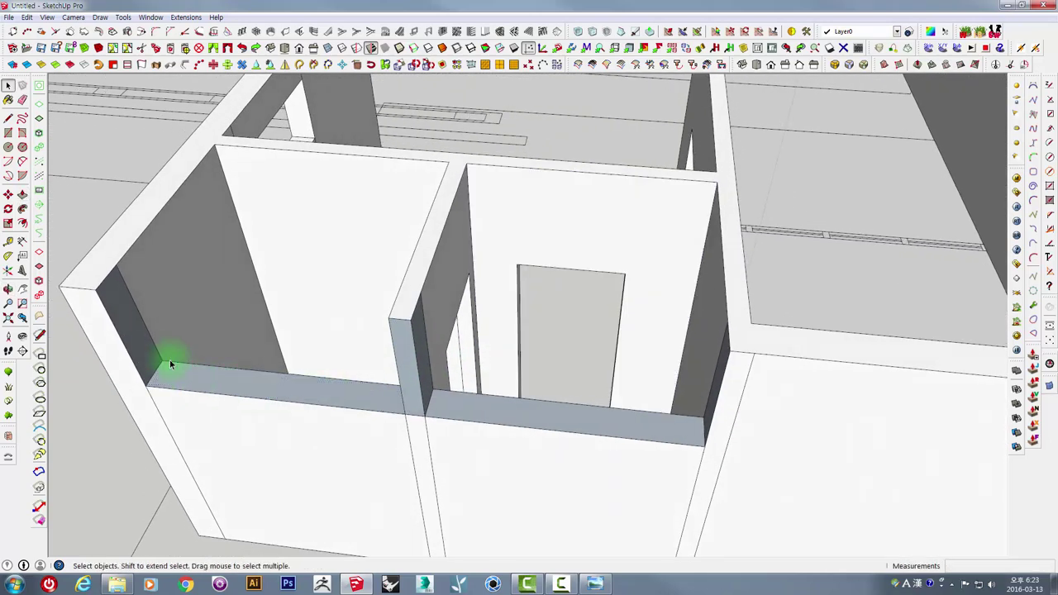
right_click(203, 375)
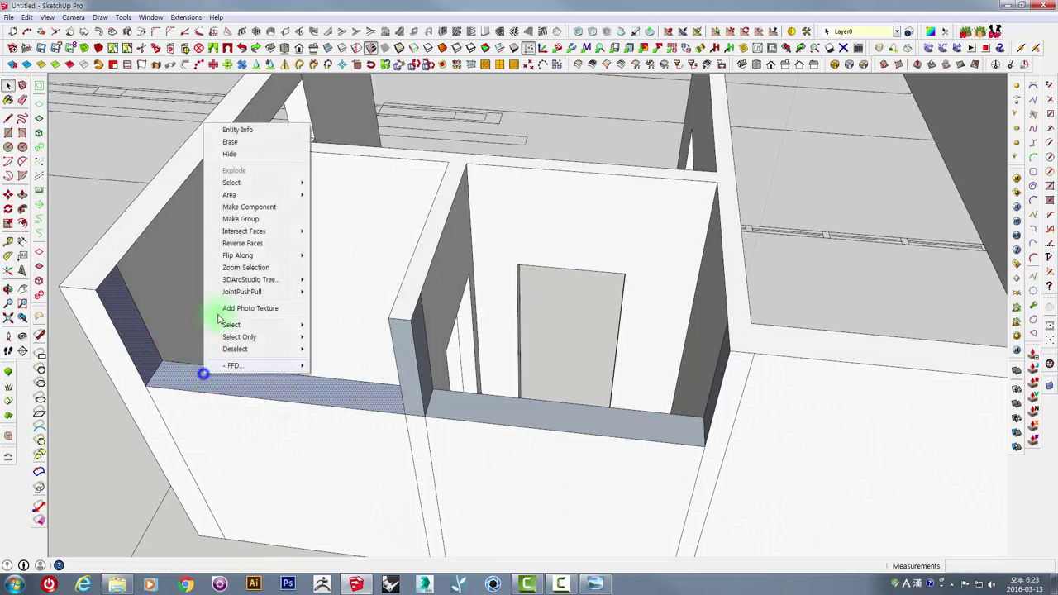
click(236, 245)
middle_drag(499, 405, 637, 361)
click(641, 343)
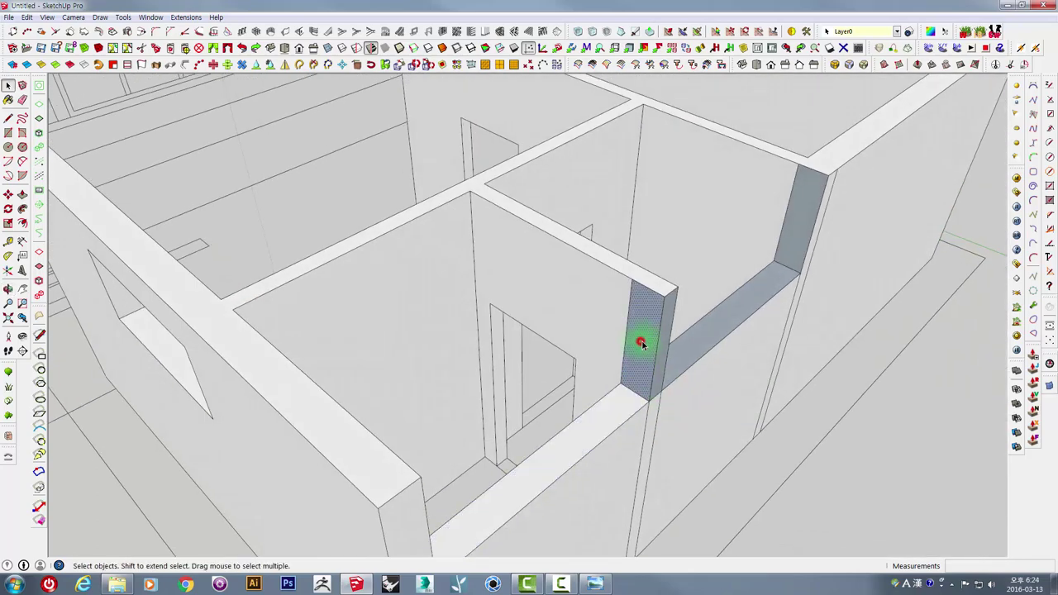
right_click(646, 341)
click(691, 193)
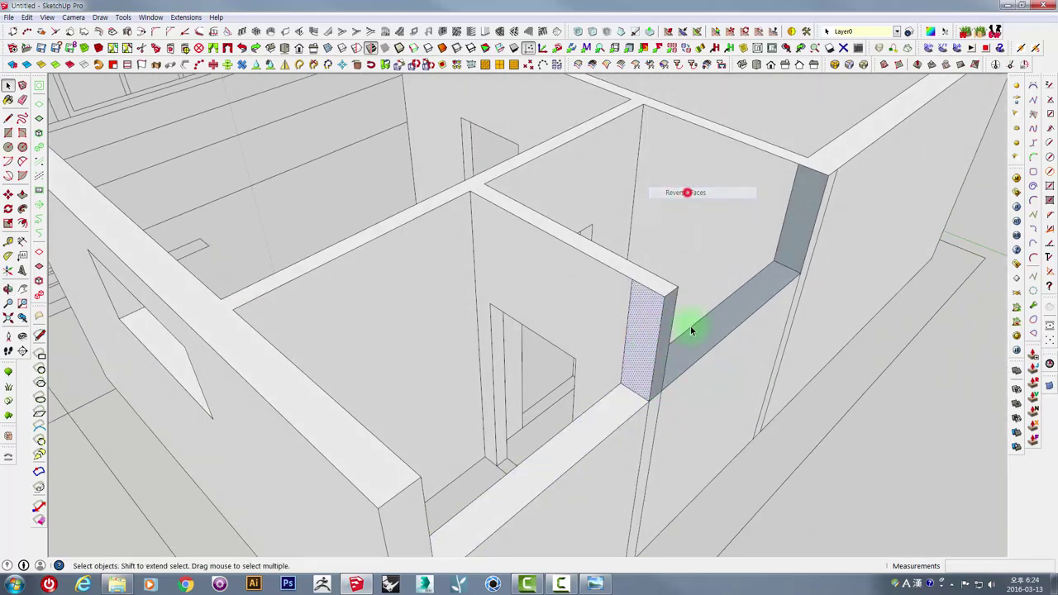
Step: Reverse the other opening's side faces and erase the leftover edge inside it
middle_drag(692, 326, 378, 345)
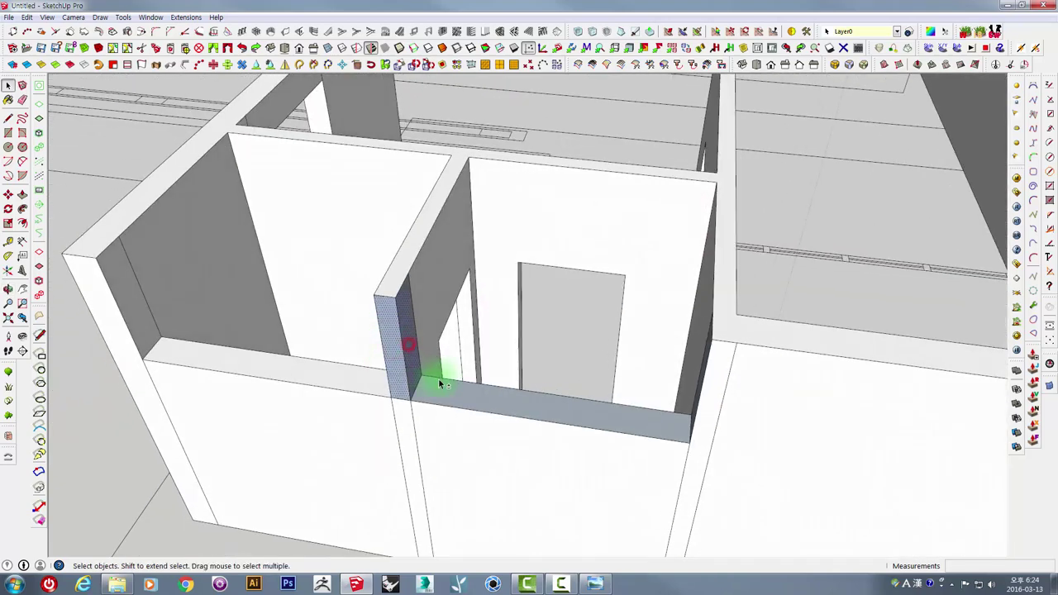
middle_drag(463, 394, 747, 356)
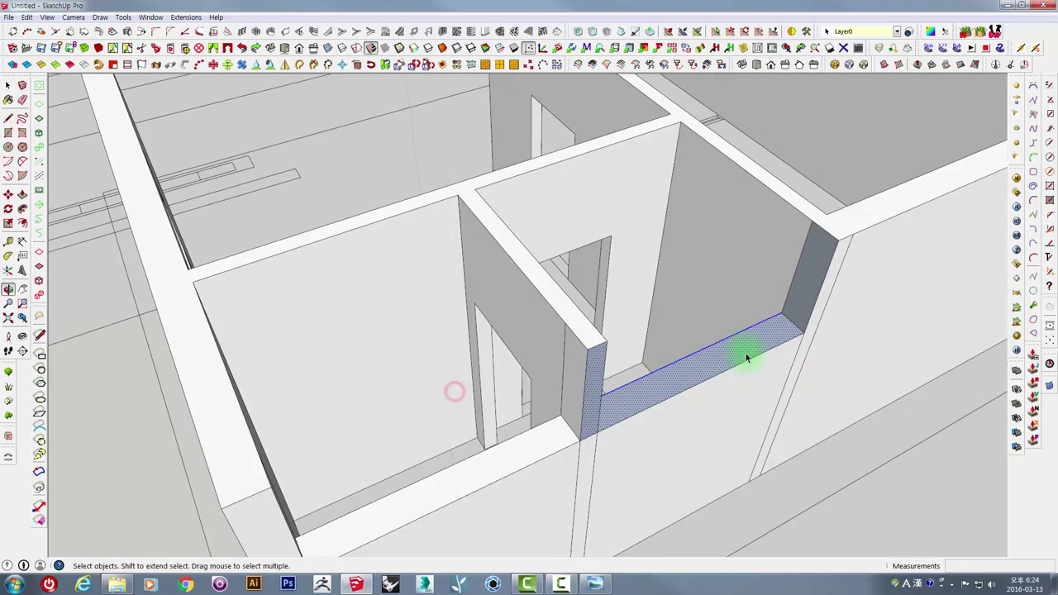
right_click(814, 273)
click(852, 388)
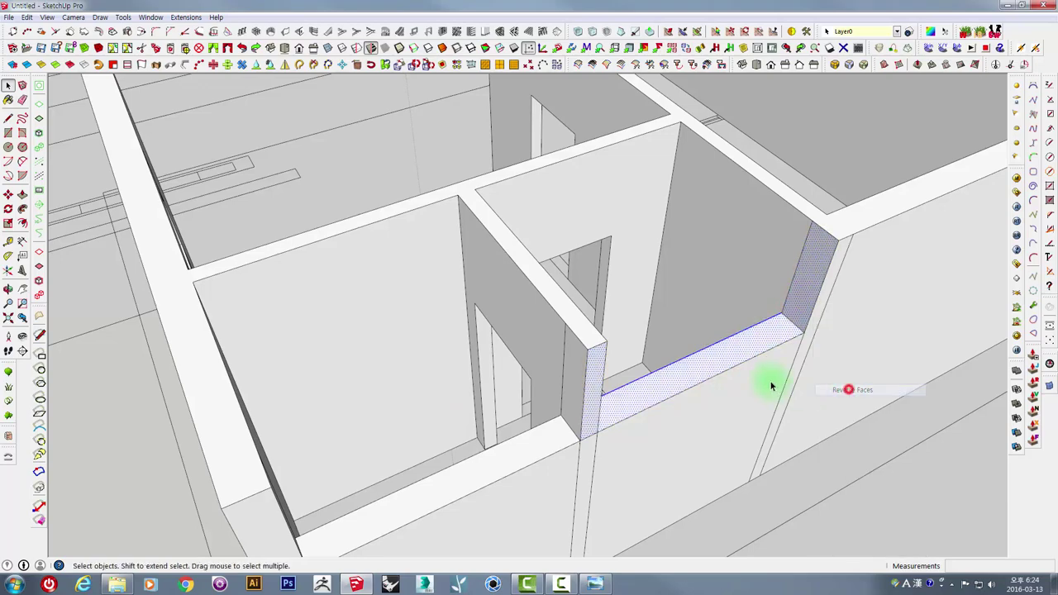
mouse_move(768, 383)
middle_down()
mouse_move(562, 378)
mouse_move(808, 362)
mouse_move(654, 367)
middle_up()
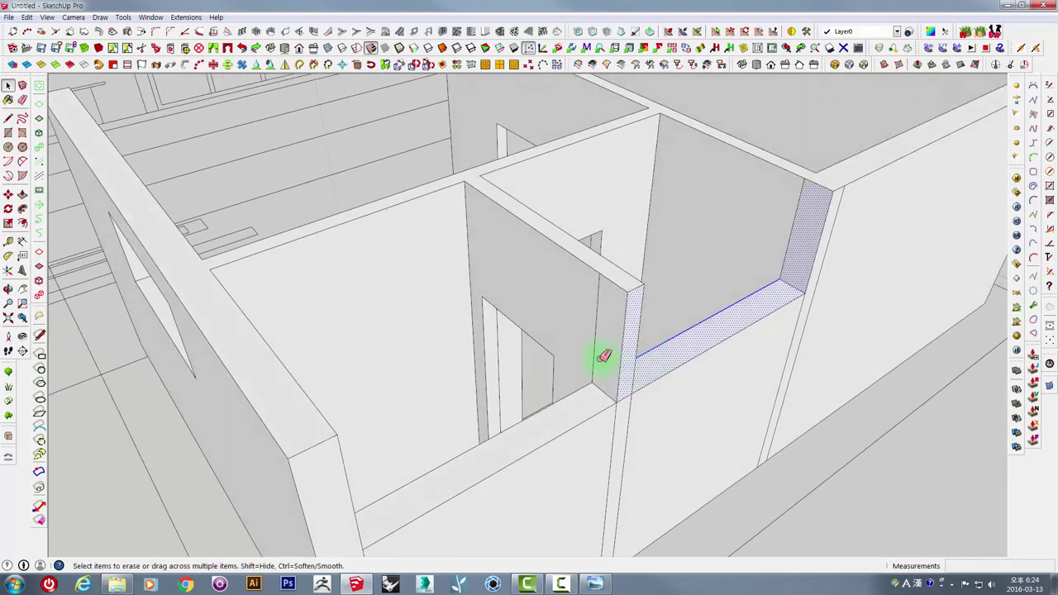
drag(581, 326, 604, 333)
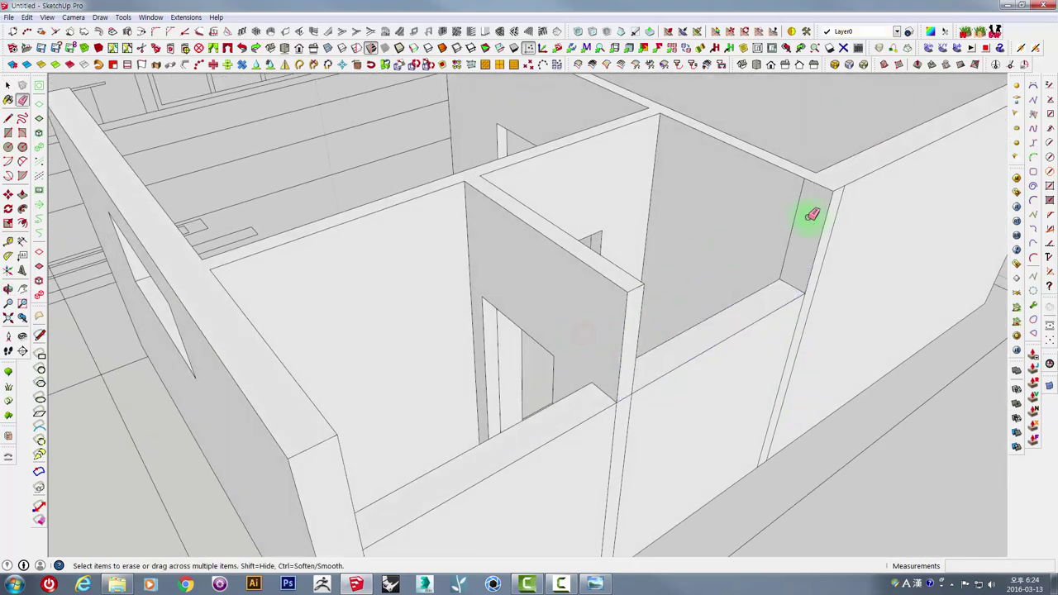
Step: Orbit out to view the whole building with its new window openings
mouse_move(794, 206)
middle_down()
mouse_move(661, 370)
mouse_move(567, 371)
middle_up()
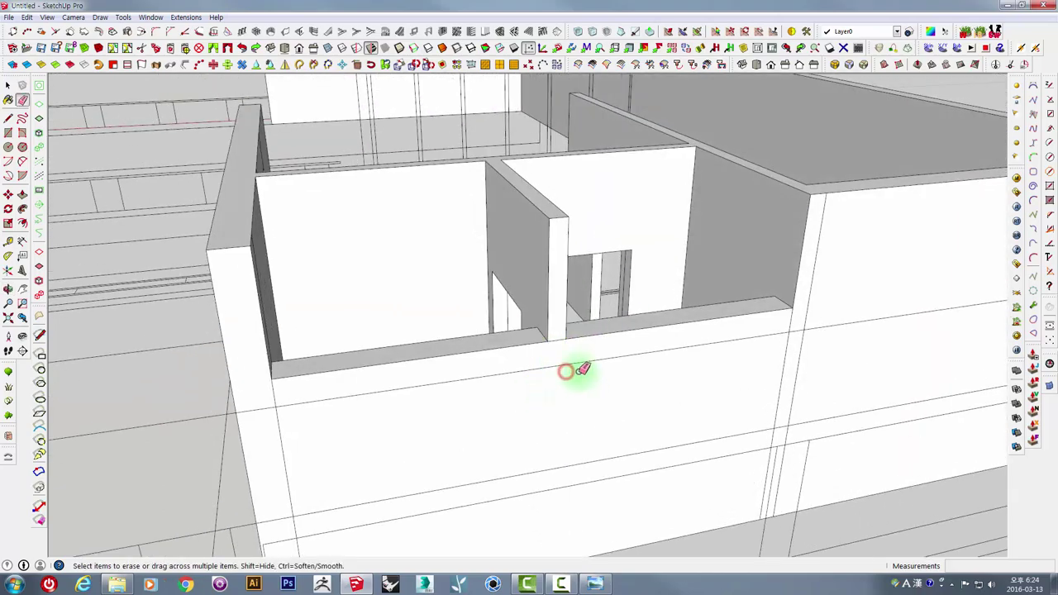
scroll(836, 323, down, 3)
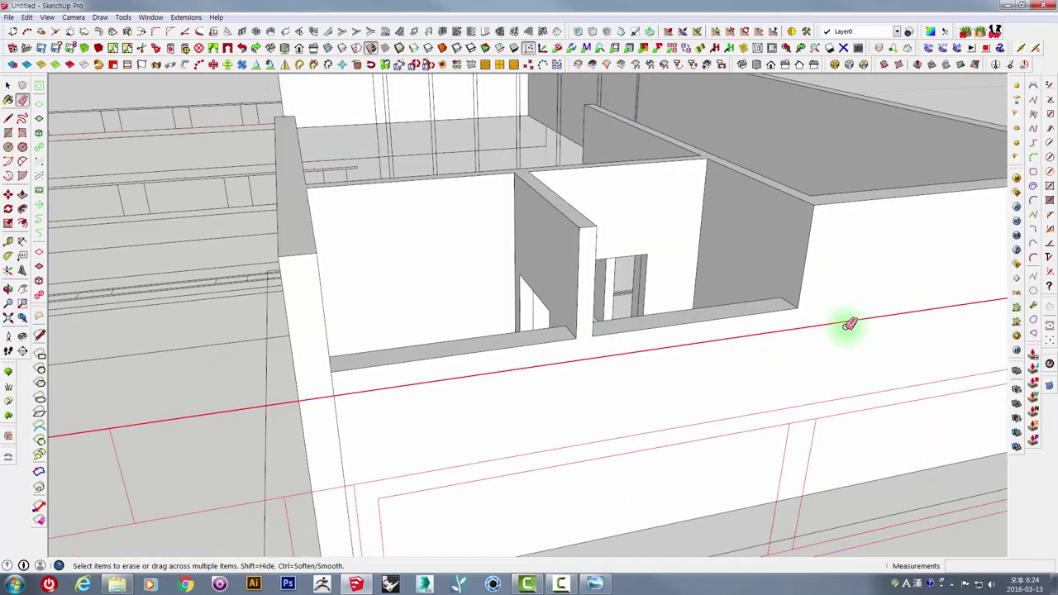
mouse_move(848, 322)
middle_down()
mouse_move(650, 317)
mouse_move(620, 369)
middle_up()
scroll(543, 353, down, 2)
mouse_move(543, 353)
middle_down()
mouse_move(855, 350)
mouse_move(573, 355)
mouse_move(760, 320)
mouse_move(634, 397)
mouse_move(740, 309)
mouse_move(628, 328)
mouse_move(652, 260)
middle_up()
key(space)
scroll(683, 312, down, 2)
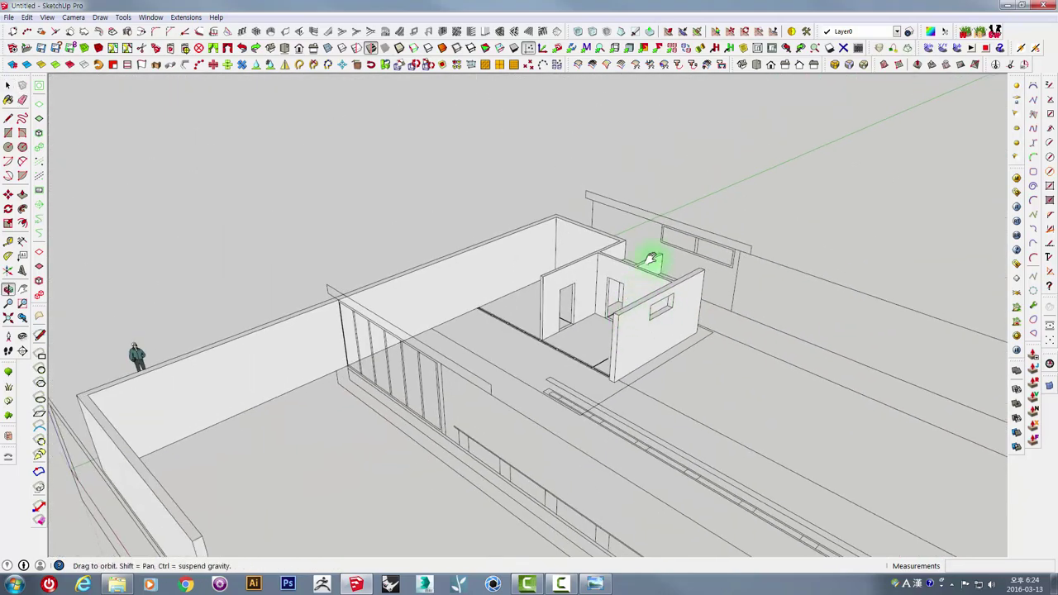
Step: Group the L-shaped walls together with the connected small rooms
scroll(643, 243, down, 2)
scroll(730, 279, down, 2)
mouse_move(730, 279)
middle_down()
mouse_move(513, 270)
mouse_move(456, 330)
mouse_move(538, 279)
middle_up()
scroll(437, 201, up, 3)
scroll(442, 188, up, 2)
mouse_move(442, 188)
middle_down()
mouse_move(366, 241)
mouse_move(570, 229)
middle_up()
scroll(562, 237, down, 2)
scroll(608, 246, down, 2)
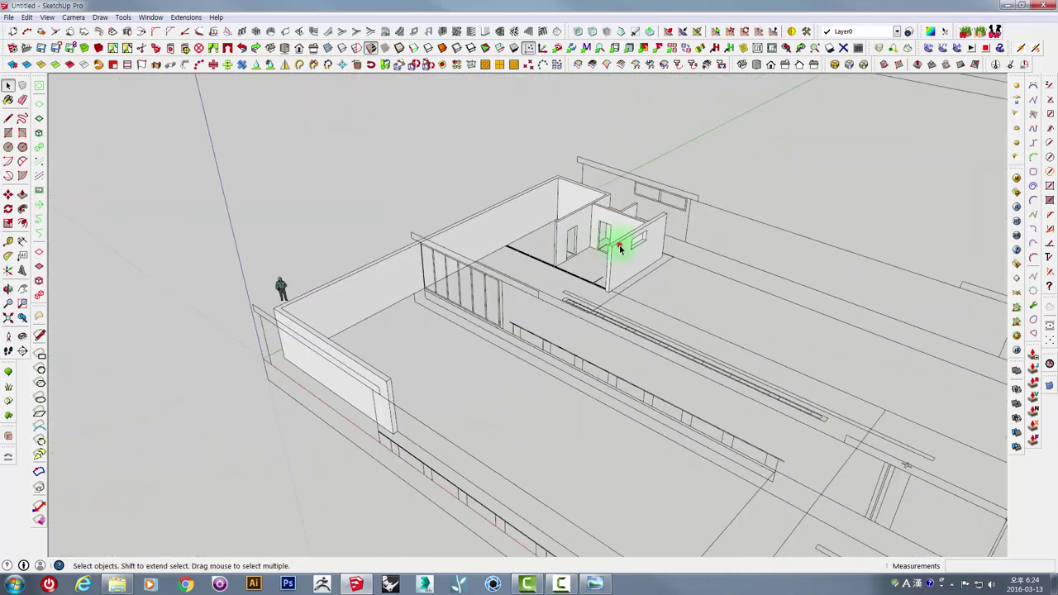
triple_click(619, 248)
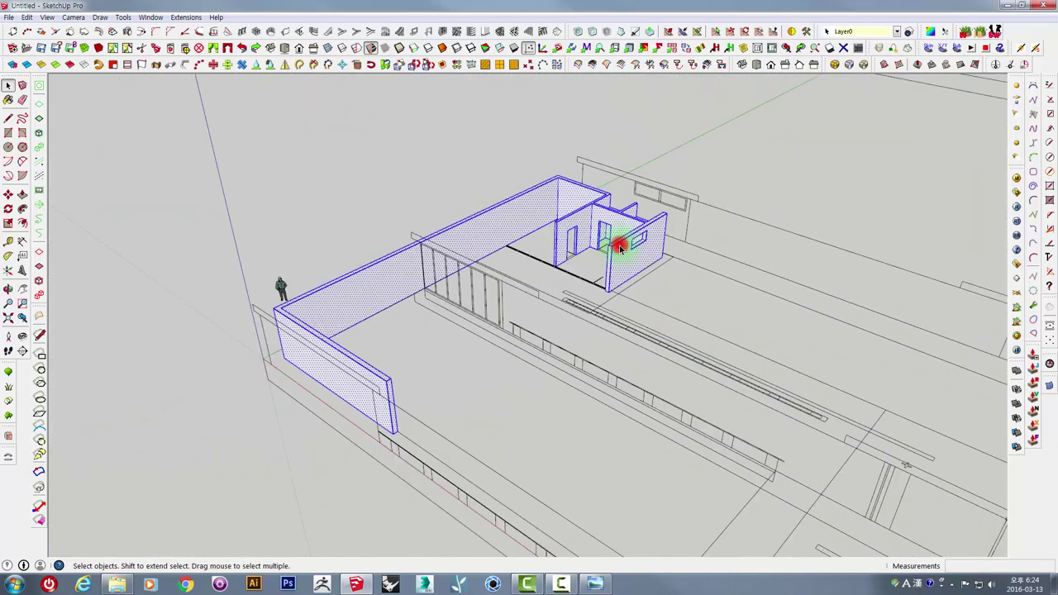
right_click(567, 208)
click(605, 303)
Step: Draw a thin rectangle along the rail and pull it up 3240mm into a tall wall
middle_drag(605, 297, 656, 229)
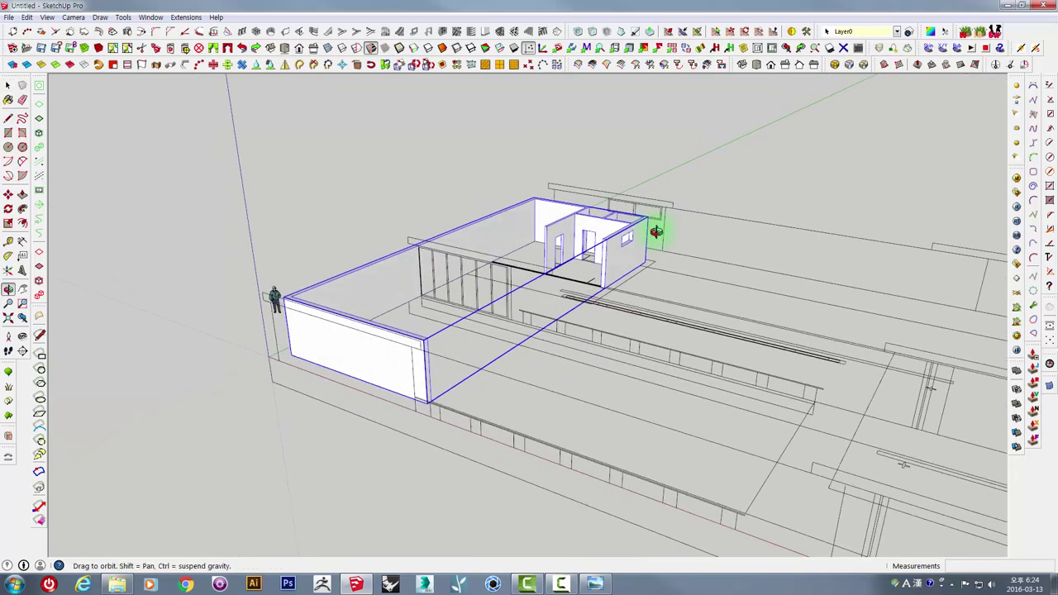
middle_drag(702, 204, 468, 354)
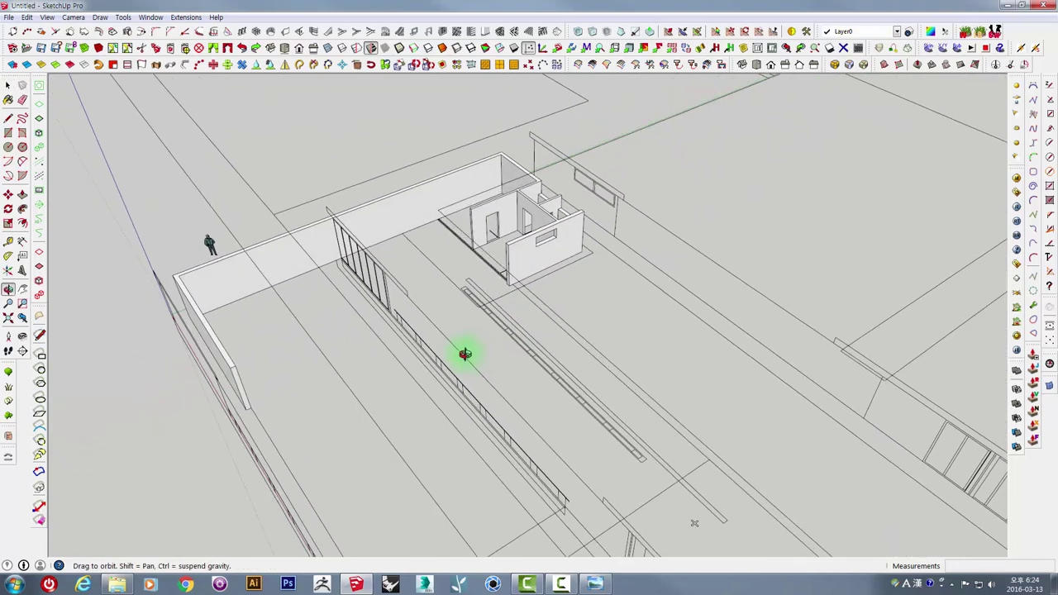
scroll(144, 161, up, 3)
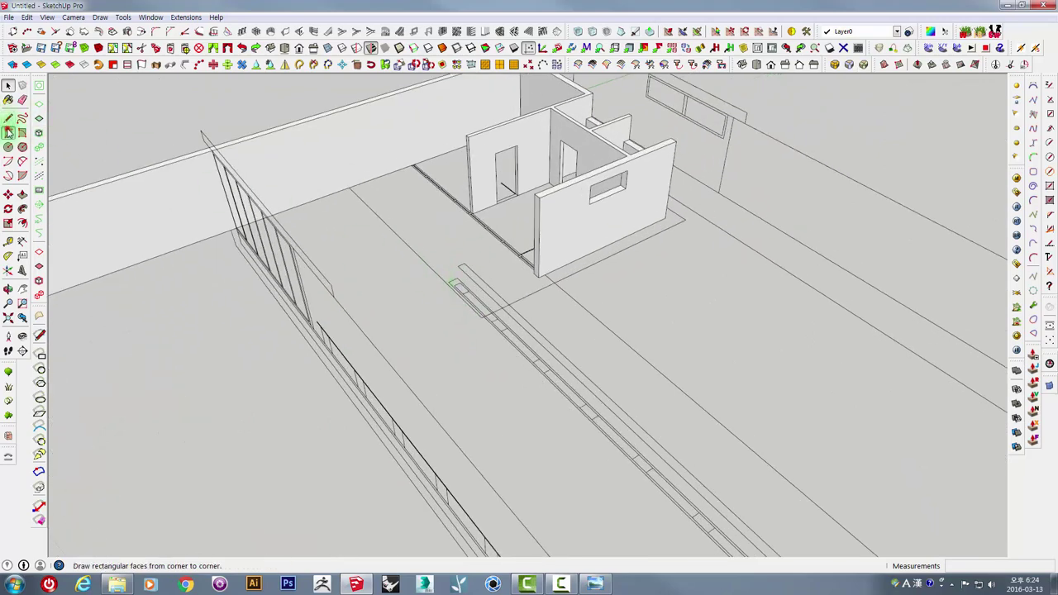
scroll(773, 474, up, 5)
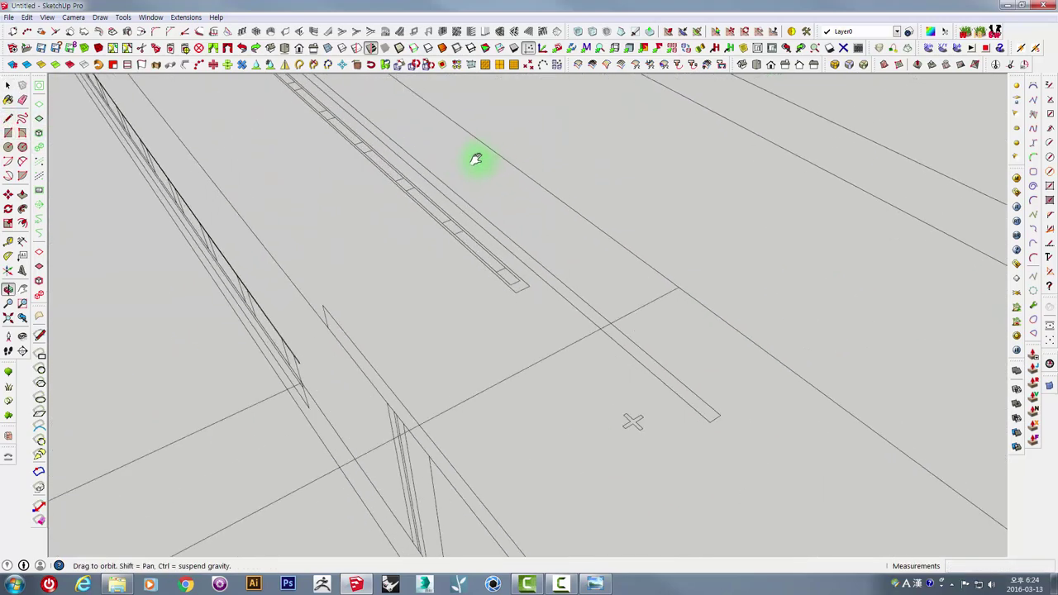
click(718, 409)
scroll(735, 408, up, 1)
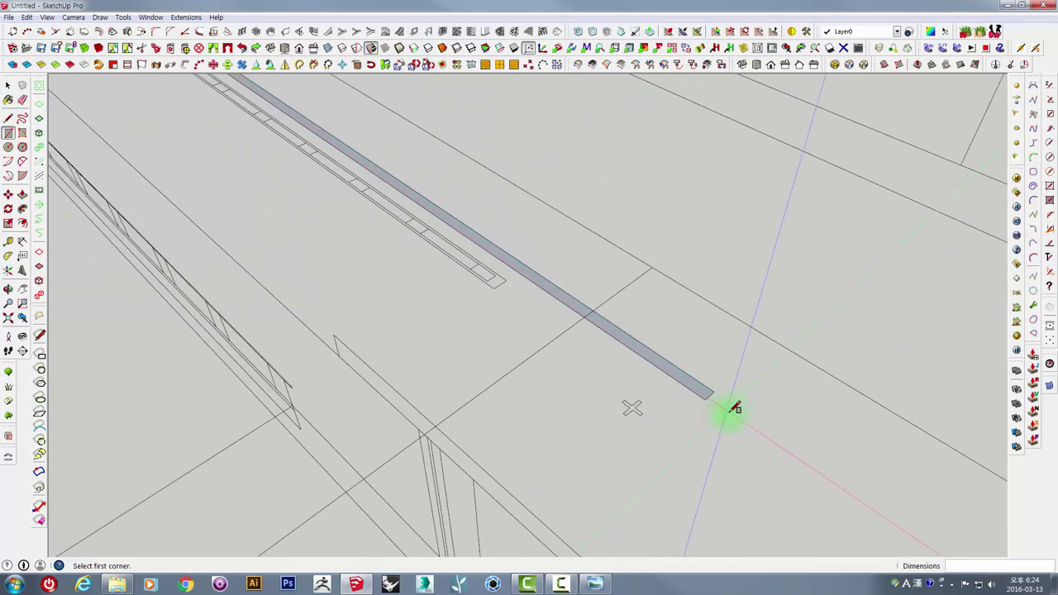
drag(699, 399, 709, 289)
Step: Make the new long wall panel into a group
mouse_move(708, 288)
middle_down()
mouse_move(579, 196)
mouse_move(577, 359)
mouse_move(539, 358)
mouse_move(709, 378)
middle_up()
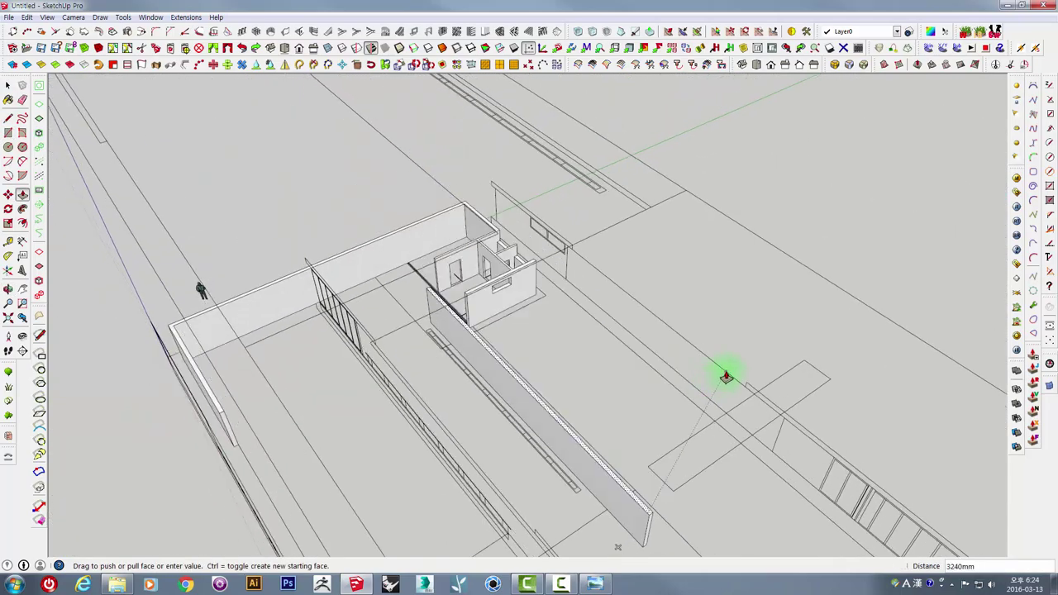
mouse_move(582, 402)
middle_down()
mouse_move(869, 260)
mouse_move(499, 348)
mouse_move(515, 338)
middle_up()
key(space)
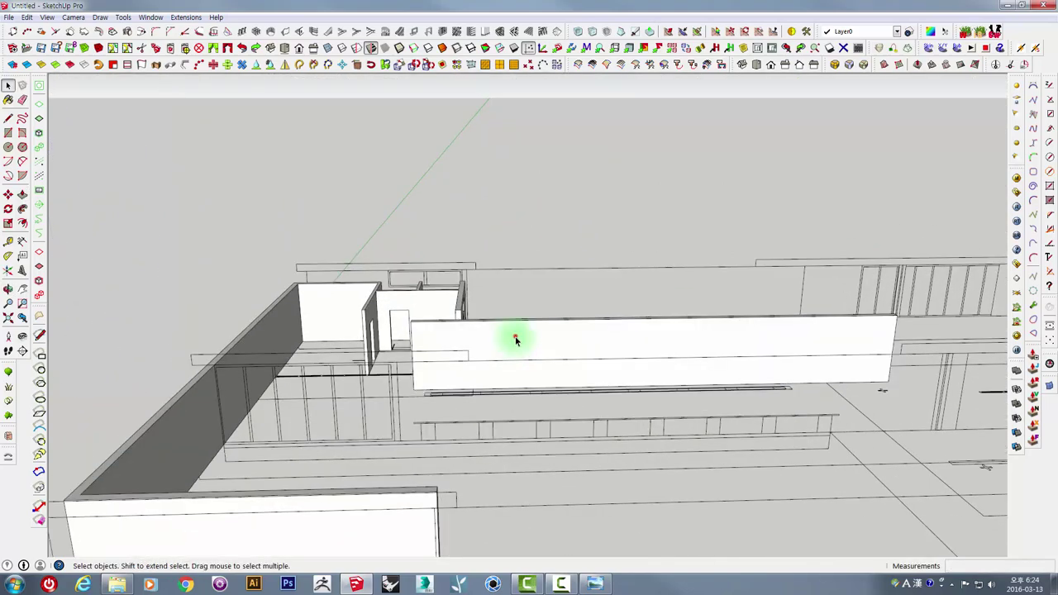
click(516, 338)
right_click(515, 337)
click(554, 143)
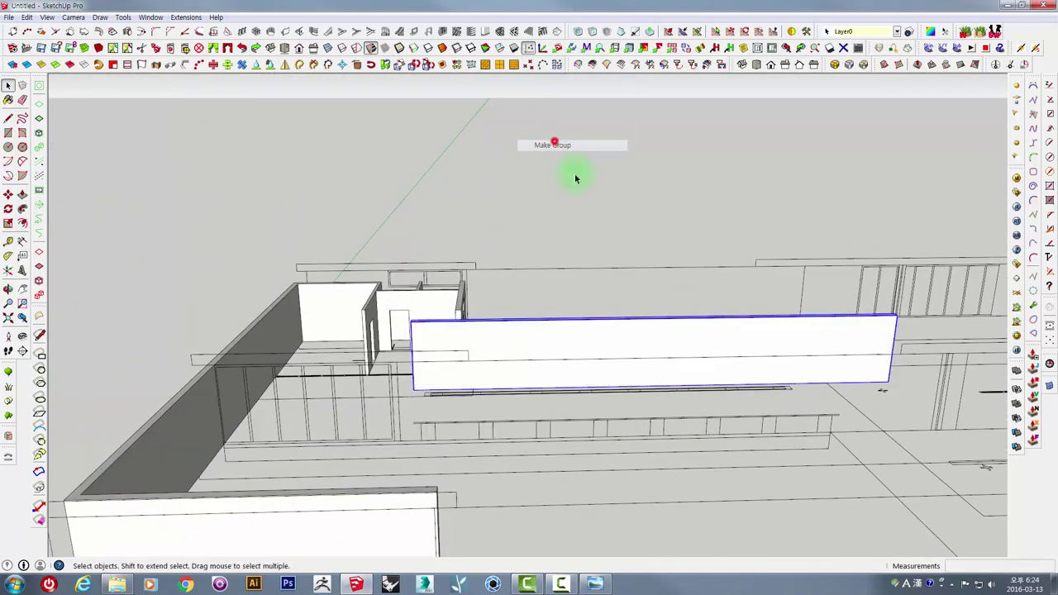
mouse_move(552, 340)
middle_down()
mouse_move(437, 389)
mouse_move(516, 361)
mouse_move(295, 338)
mouse_move(684, 336)
mouse_move(177, 300)
mouse_move(571, 416)
mouse_move(557, 361)
mouse_move(527, 451)
mouse_move(533, 463)
middle_up()
Step: Push/Pull the thin face up into a 3240mm-tall box
click(9, 132)
scroll(444, 248, up, 2)
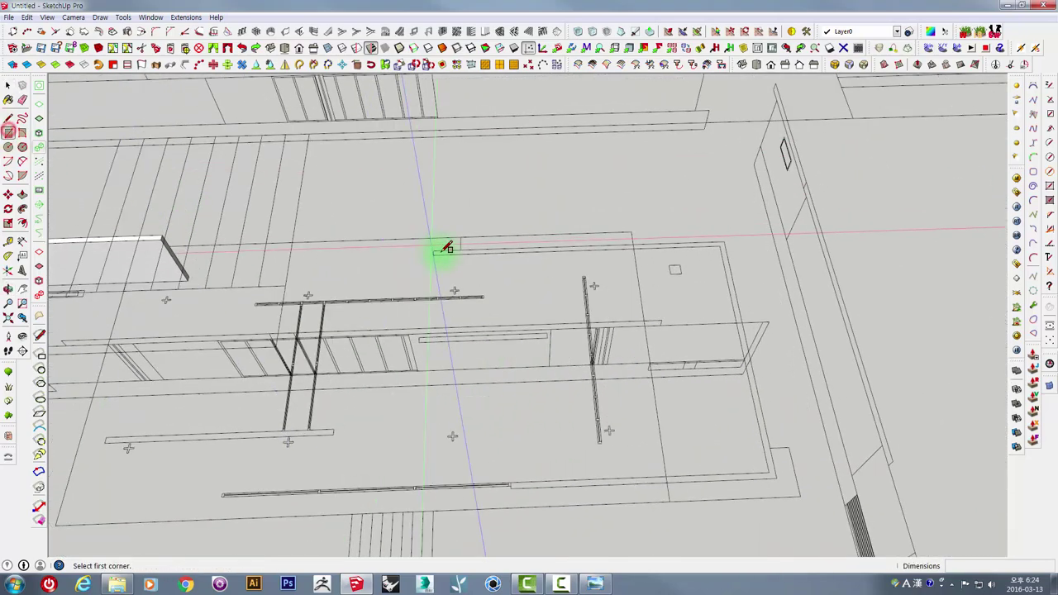
scroll(441, 245, up, 3)
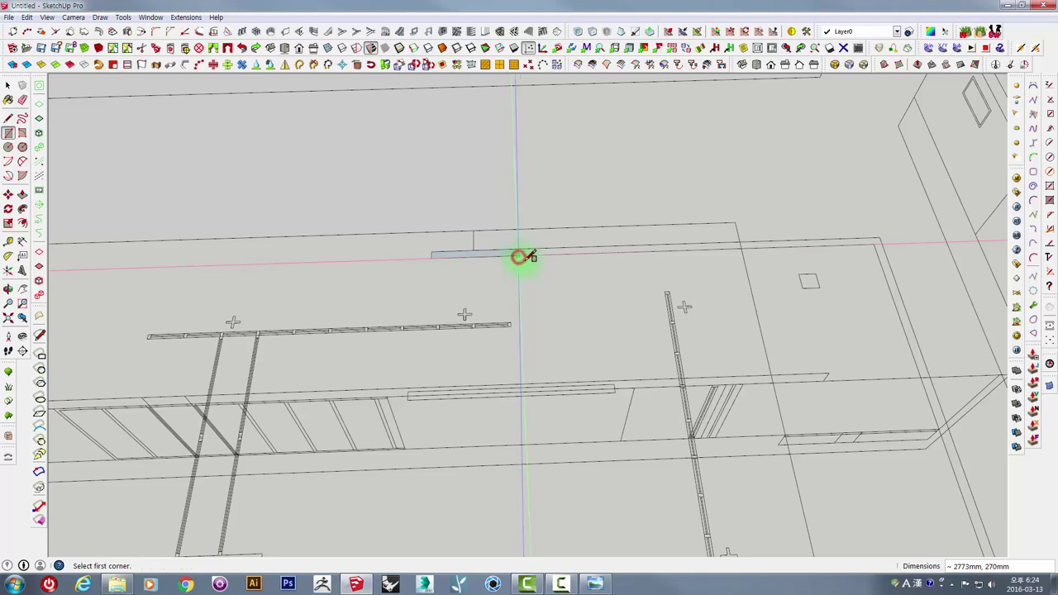
mouse_move(521, 257)
middle_down()
mouse_move(479, 206)
mouse_move(483, 239)
middle_up()
key(p)
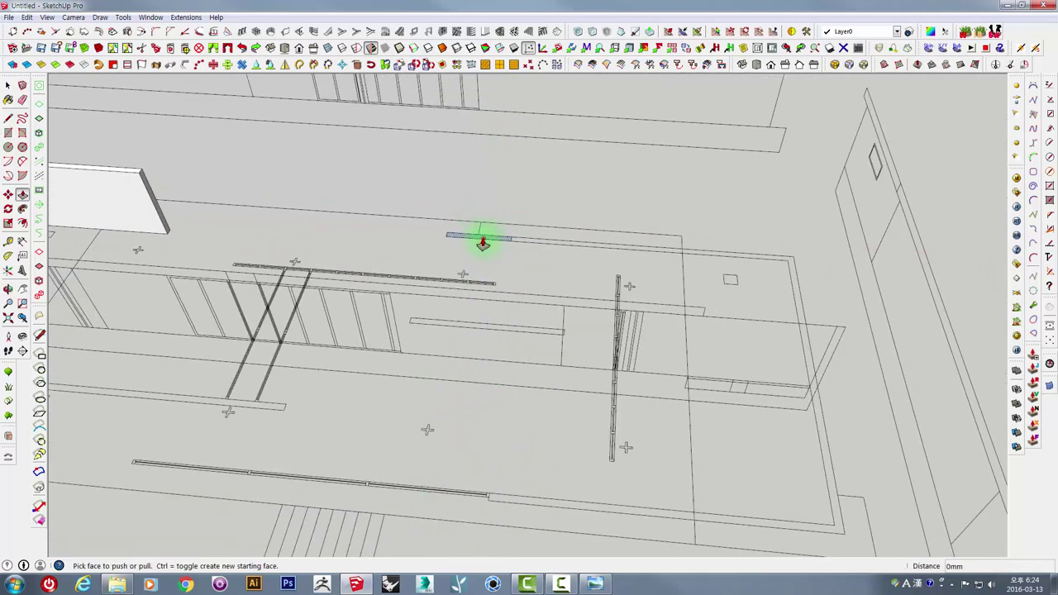
drag(483, 244, 142, 172)
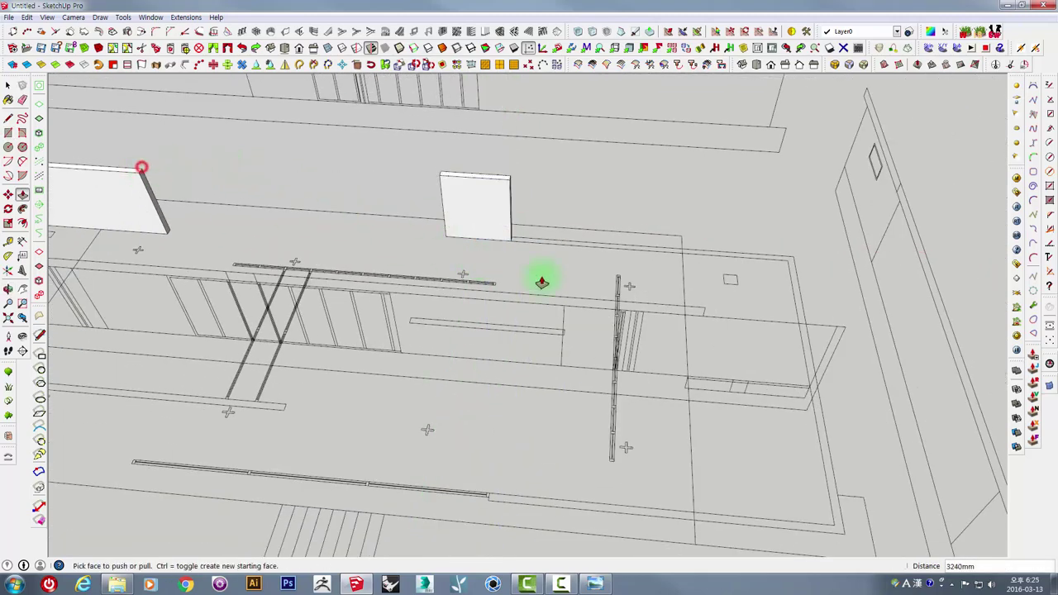
mouse_move(542, 282)
middle_down()
mouse_move(551, 326)
mouse_move(468, 312)
middle_up()
middle_drag(549, 294, 516, 282)
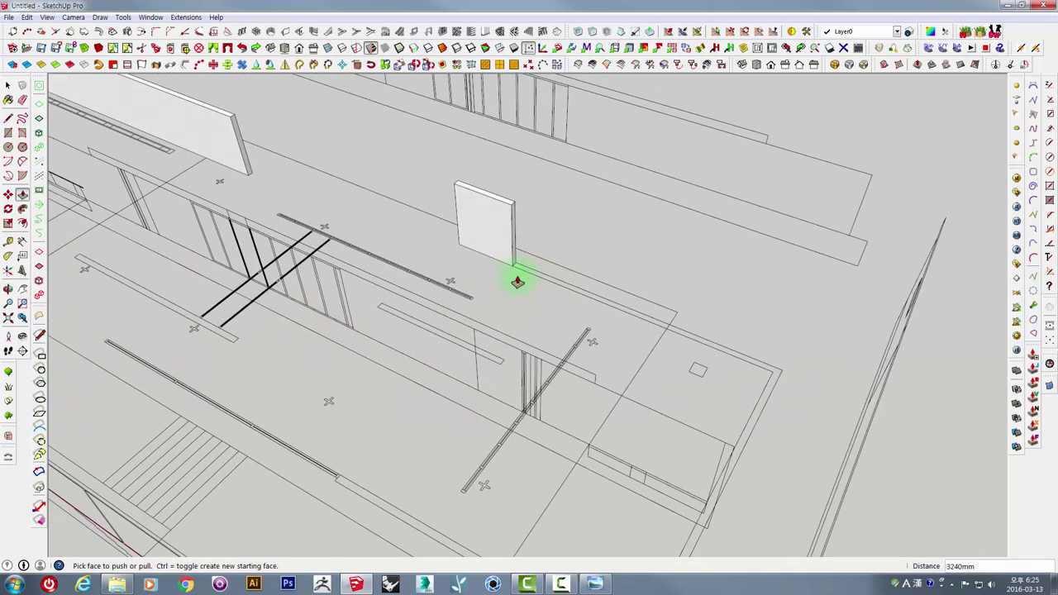
Step: Stretch the panel to about 11114mm, then pull its end face about 10800mm into a return leg
drag(512, 257, 762, 380)
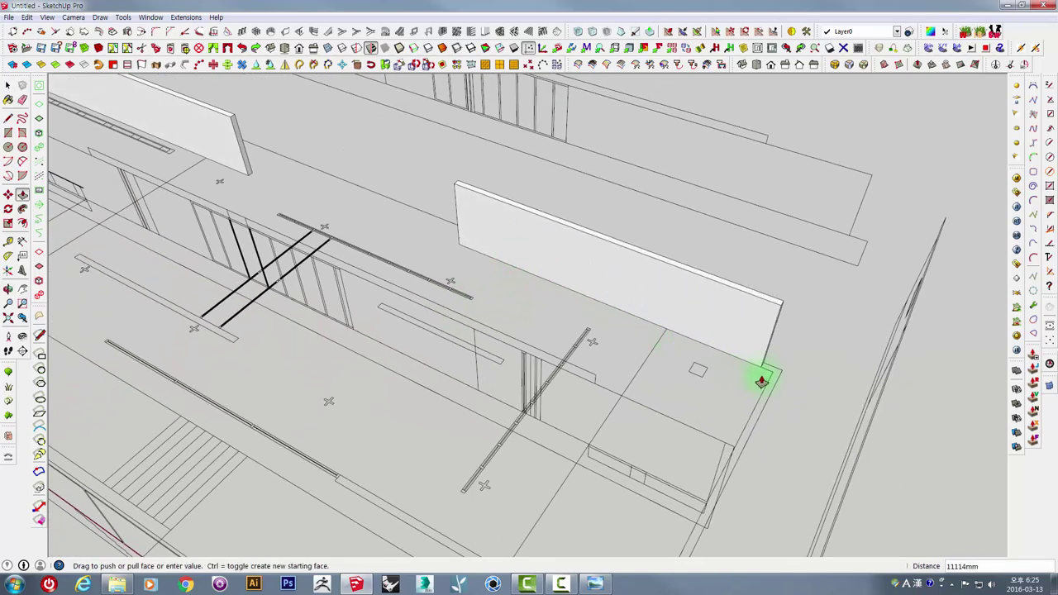
click(772, 377)
scroll(765, 389, up, 5)
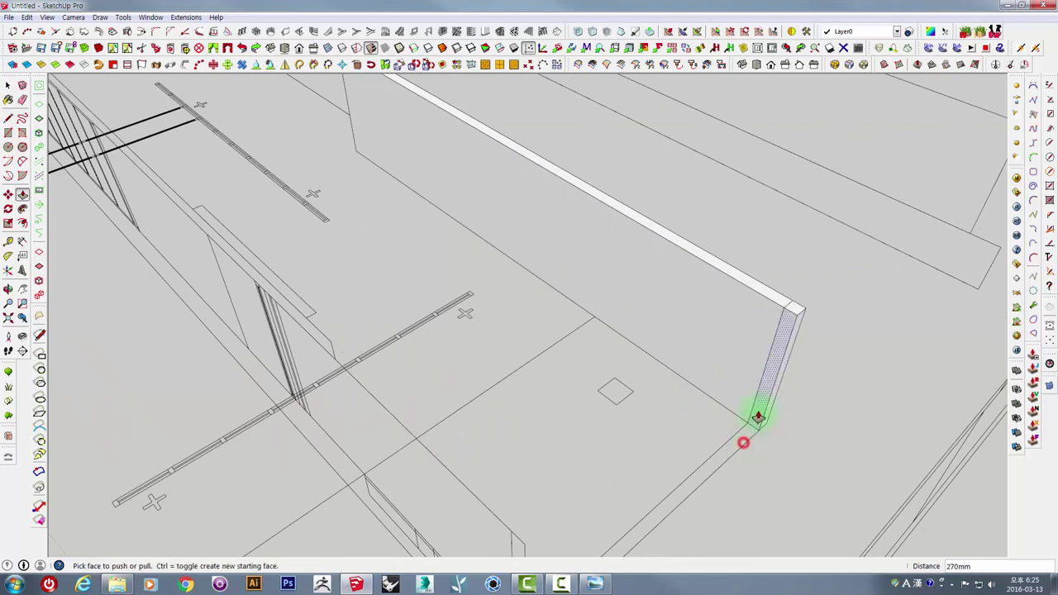
click(758, 418)
scroll(736, 414, down, 5)
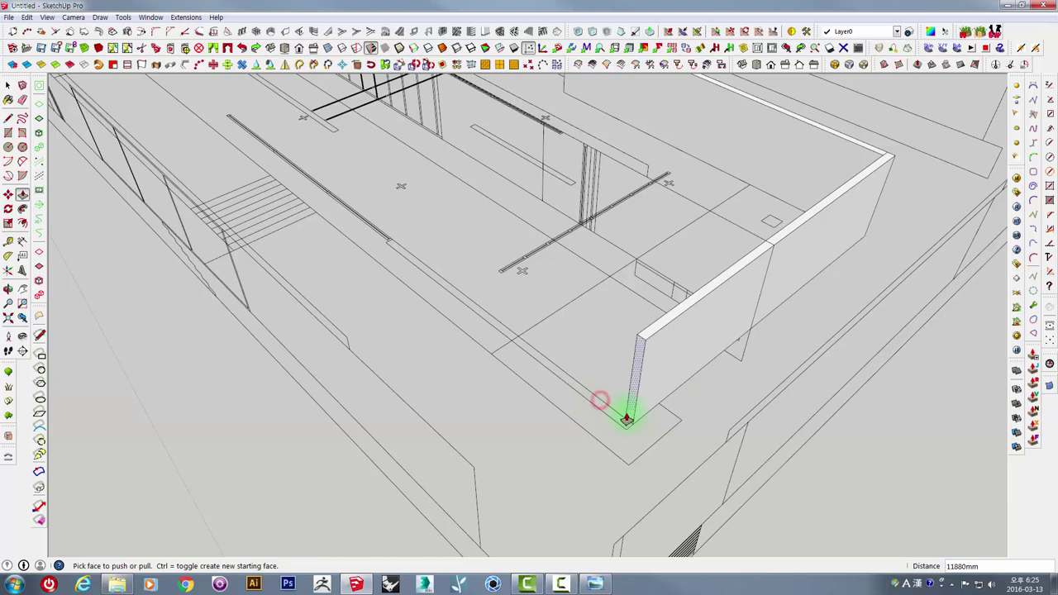
click(626, 434)
middle_drag(626, 434, 665, 292)
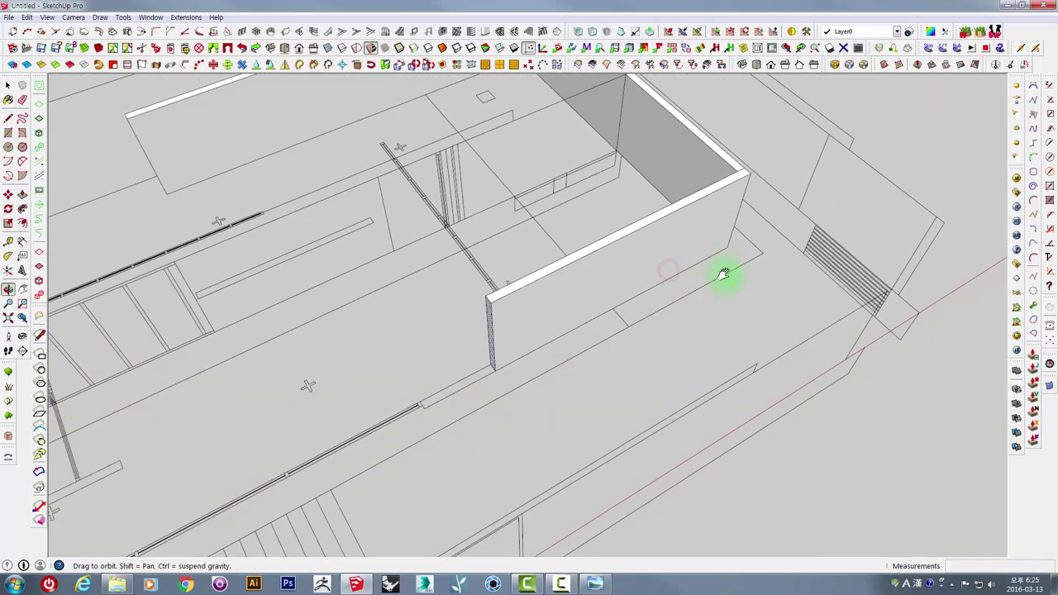
scroll(670, 294, up, 3)
mouse_move(711, 269)
middle_down()
mouse_move(643, 349)
mouse_move(664, 253)
mouse_move(702, 255)
mouse_move(361, 272)
mouse_move(444, 318)
middle_up()
scroll(701, 255, up, 3)
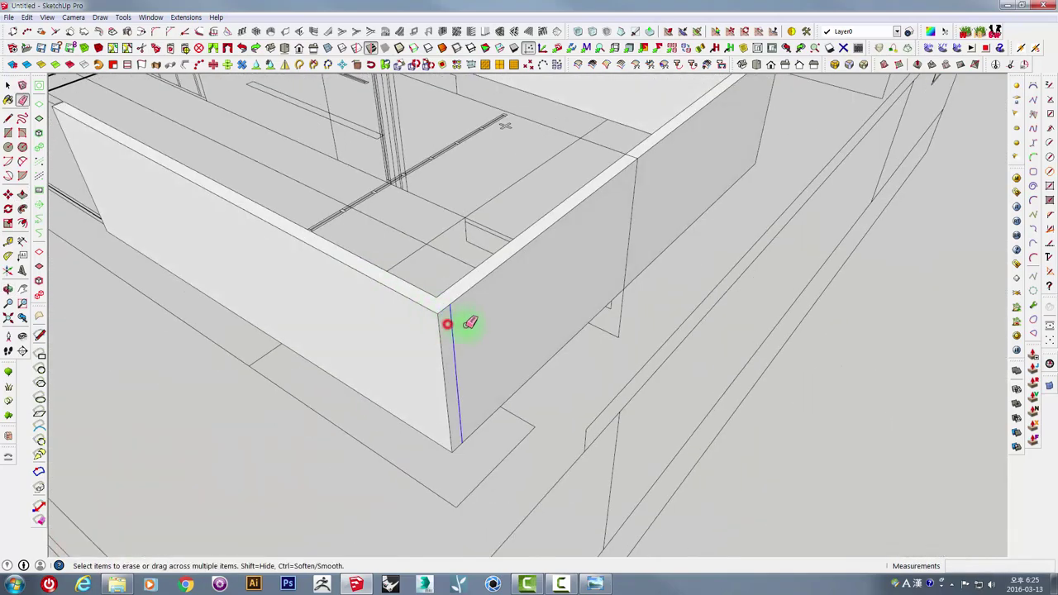
scroll(470, 322, down, 3)
mouse_move(610, 253)
middle_down()
mouse_move(538, 359)
mouse_move(609, 350)
middle_up()
scroll(553, 366, up, 4)
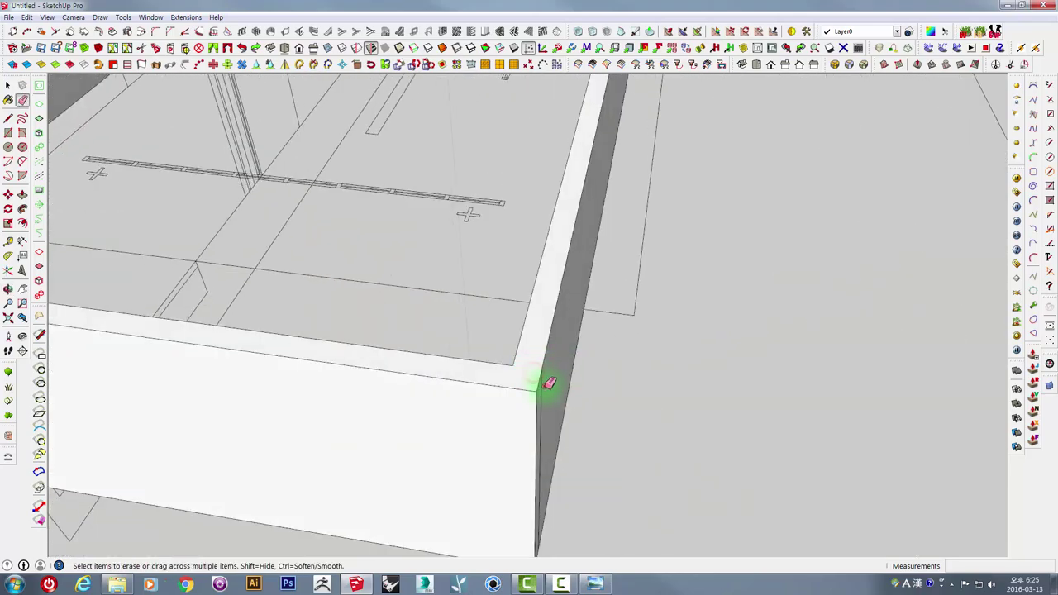
scroll(546, 386, down, 3)
scroll(543, 373, down, 2)
mouse_move(416, 355)
middle_down()
mouse_move(786, 333)
mouse_move(584, 321)
mouse_move(539, 307)
mouse_move(421, 312)
mouse_move(555, 397)
mouse_move(539, 360)
mouse_move(433, 294)
middle_up()
scroll(386, 277, down, 3)
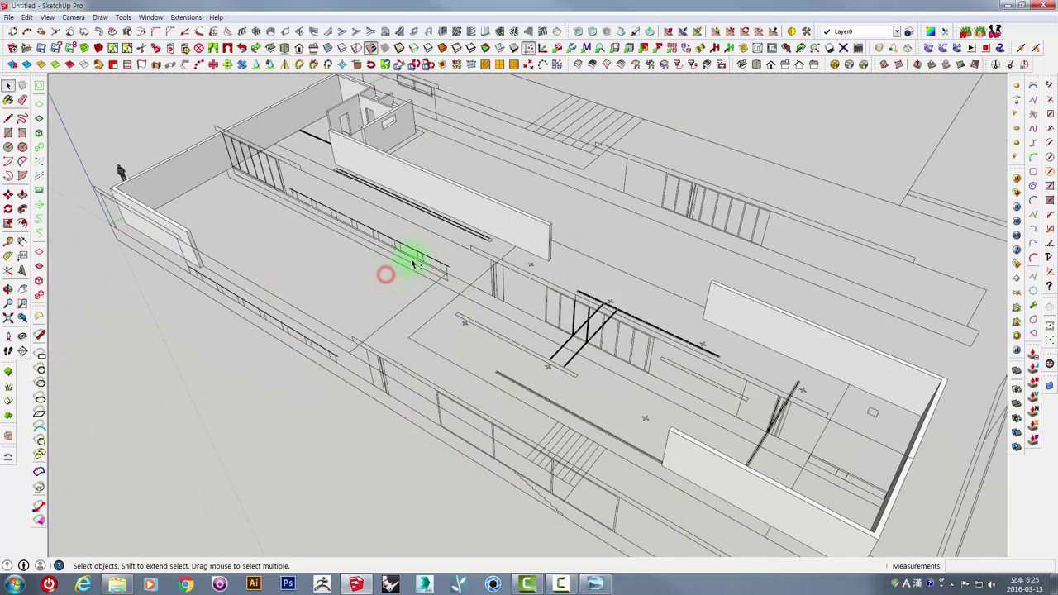
mouse_move(378, 272)
middle_down()
mouse_move(507, 342)
mouse_move(524, 253)
mouse_move(651, 242)
mouse_move(578, 371)
mouse_move(498, 373)
mouse_move(479, 286)
mouse_move(524, 262)
mouse_move(607, 267)
mouse_move(626, 331)
mouse_move(612, 356)
mouse_move(503, 276)
mouse_move(485, 207)
mouse_move(338, 279)
mouse_move(503, 229)
mouse_move(654, 222)
mouse_move(676, 265)
mouse_move(653, 273)
middle_up()
Step: Raise the corner rectangle about 3280mm and stretch the block about 37795mm along the wall base
scroll(496, 278, up, 2)
scroll(474, 300, up, 2)
scroll(480, 295, up, 2)
middle_drag(650, 484, 342, 423)
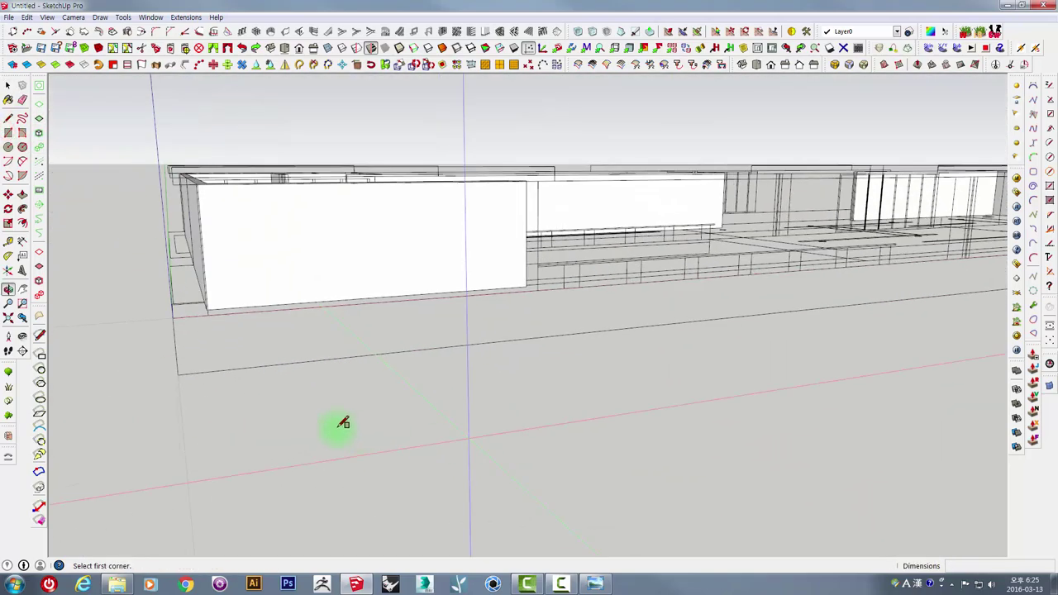
middle_drag(206, 324, 354, 378)
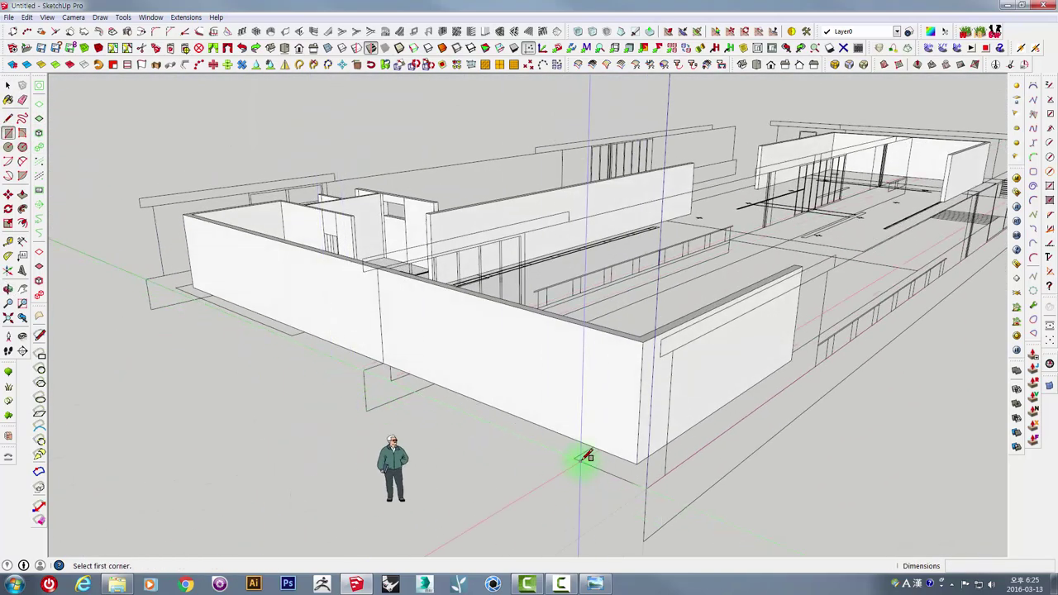
mouse_move(583, 455)
middle_down()
mouse_move(536, 524)
mouse_move(591, 385)
mouse_move(570, 374)
middle_up()
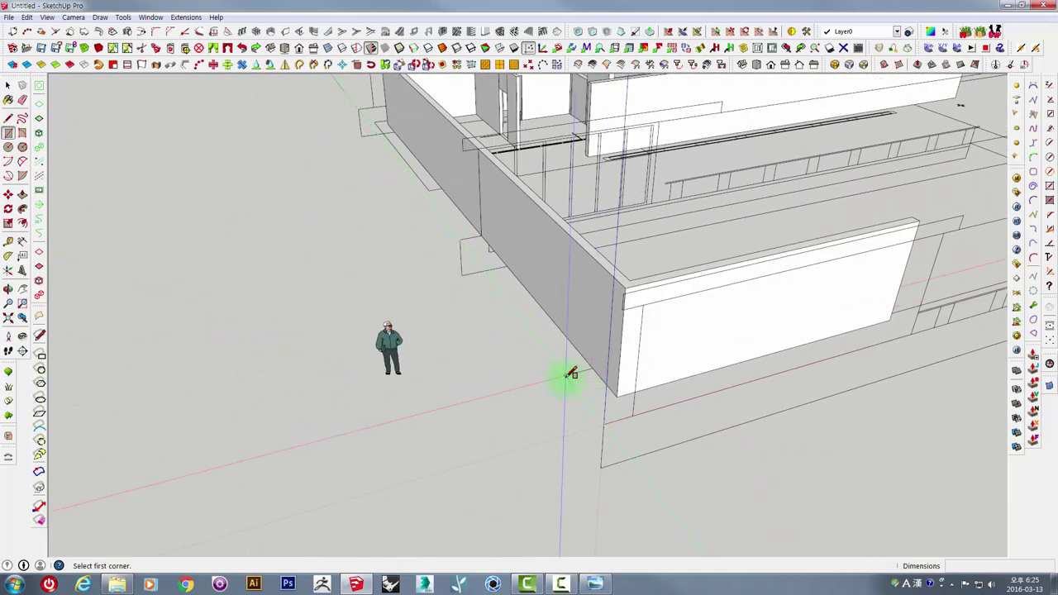
mouse_move(640, 449)
middle_down()
mouse_move(614, 456)
mouse_move(634, 458)
middle_up()
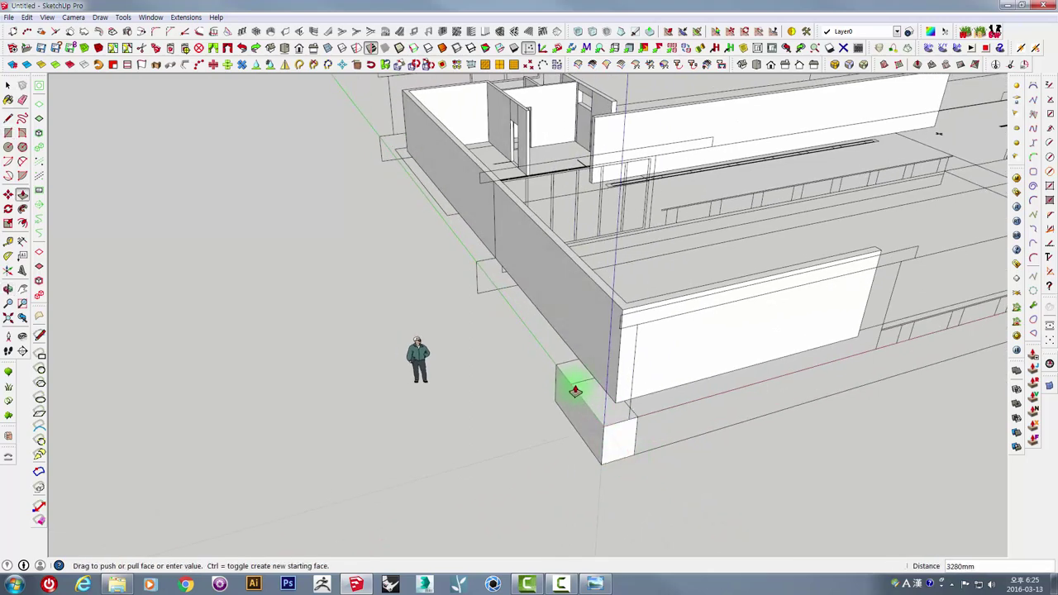
mouse_move(590, 387)
middle_down()
mouse_move(574, 418)
mouse_move(460, 399)
middle_up()
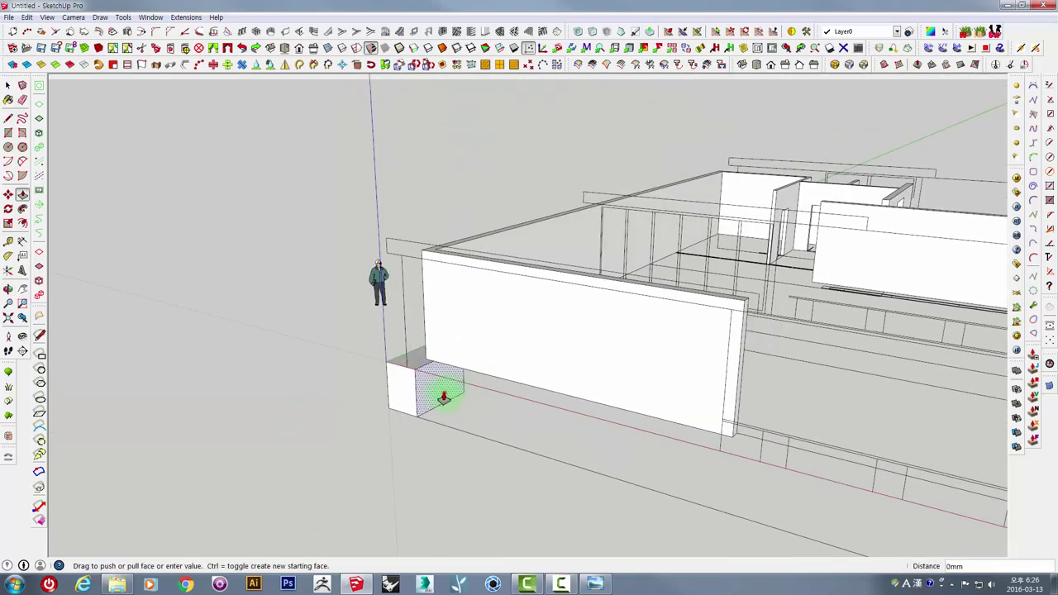
mouse_move(565, 449)
middle_down()
mouse_move(668, 455)
mouse_move(354, 272)
mouse_move(508, 307)
mouse_move(557, 445)
mouse_move(675, 437)
mouse_move(482, 298)
mouse_move(569, 323)
mouse_move(564, 414)
middle_up()
Step: Push the base strip's end face about 22410mm along the adjoining building side and check it
drag(564, 414, 638, 363)
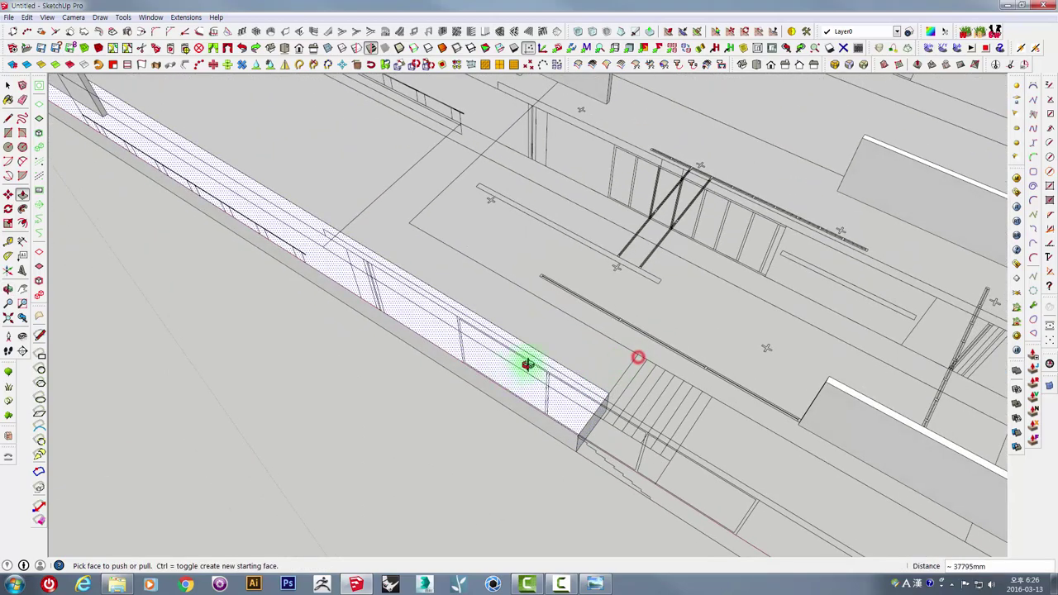
mouse_move(529, 366)
middle_down()
mouse_move(253, 207)
mouse_move(535, 338)
mouse_move(543, 294)
middle_up()
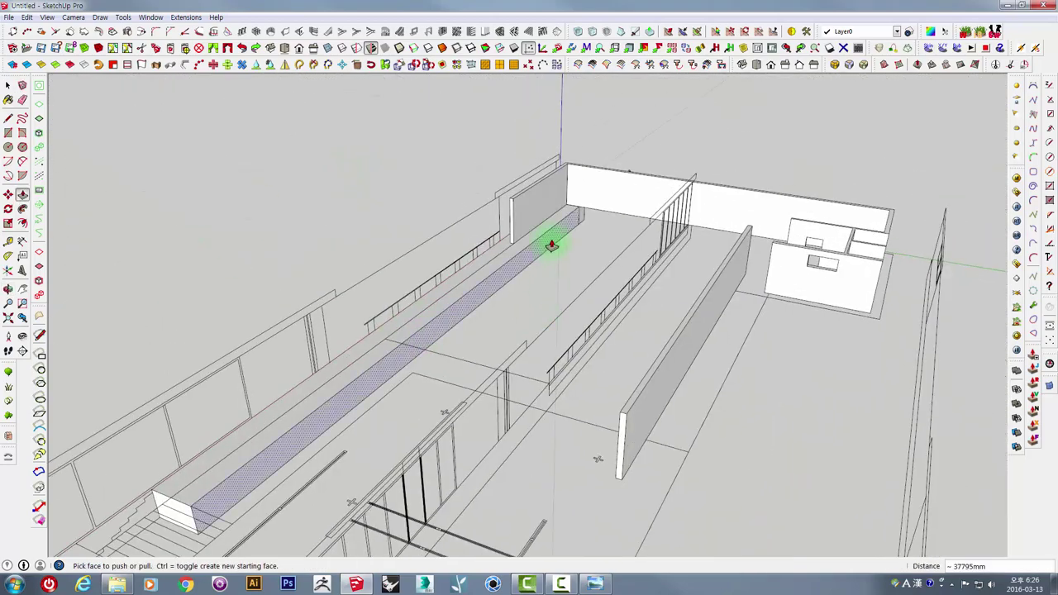
scroll(562, 229, up, 3)
click(587, 229)
mouse_move(586, 230)
middle_down()
mouse_move(501, 290)
mouse_move(249, 349)
middle_up()
mouse_move(484, 371)
middle_down()
mouse_move(338, 220)
mouse_move(356, 166)
mouse_move(336, 282)
middle_up()
mouse_move(322, 361)
middle_down()
mouse_move(342, 432)
mouse_move(385, 468)
mouse_move(527, 272)
mouse_move(512, 199)
middle_up()
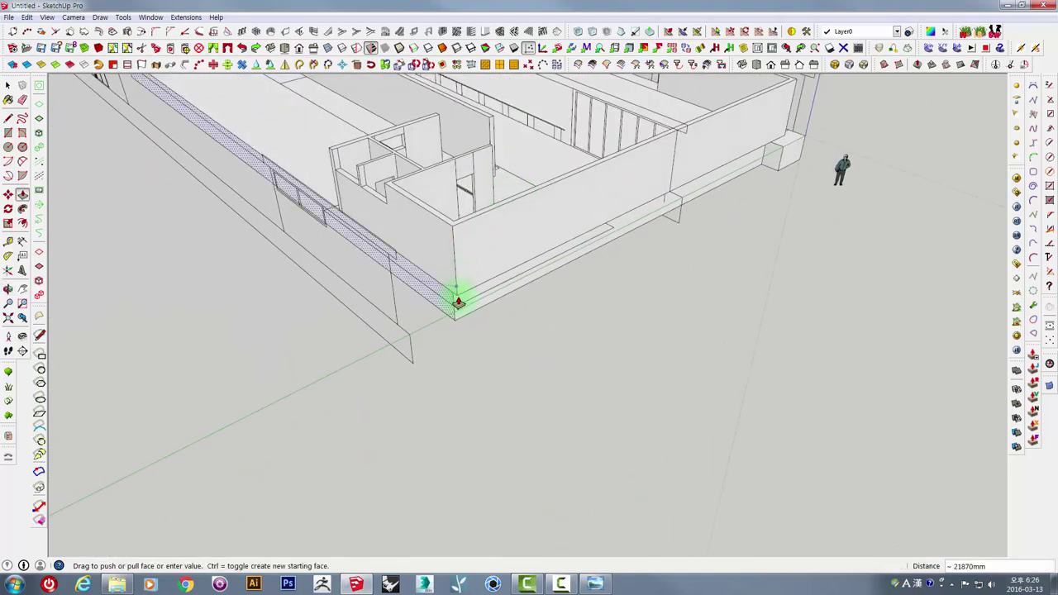
mouse_move(463, 354)
middle_down()
mouse_move(631, 461)
mouse_move(725, 371)
middle_up()
scroll(290, 315, up, 2)
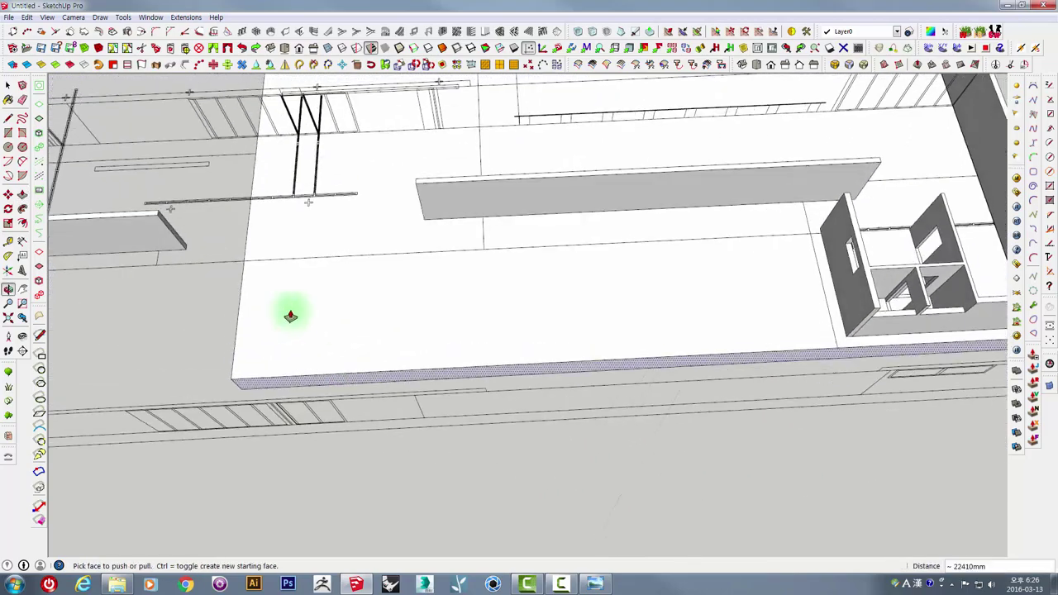
Step: Draw a rectangle on the slab and sink the new floor face 1455mm
click(7, 132)
click(248, 255)
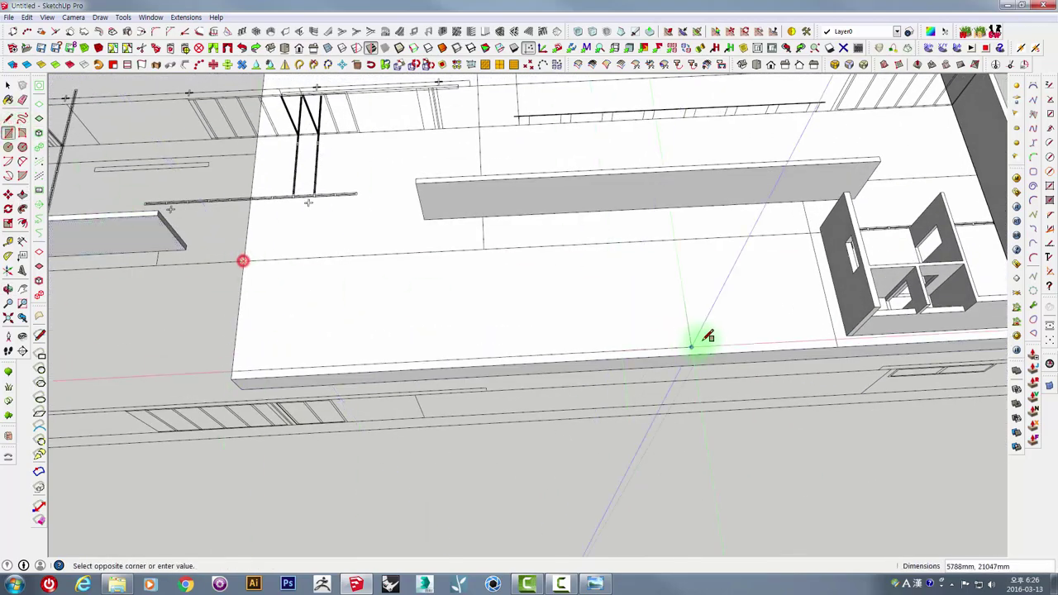
mouse_move(702, 338)
middle_down()
mouse_move(776, 251)
mouse_move(838, 113)
mouse_move(744, 383)
middle_up()
mouse_move(801, 367)
middle_down()
mouse_move(780, 347)
mouse_move(803, 289)
middle_up()
key(p)
click(704, 237)
click(689, 265)
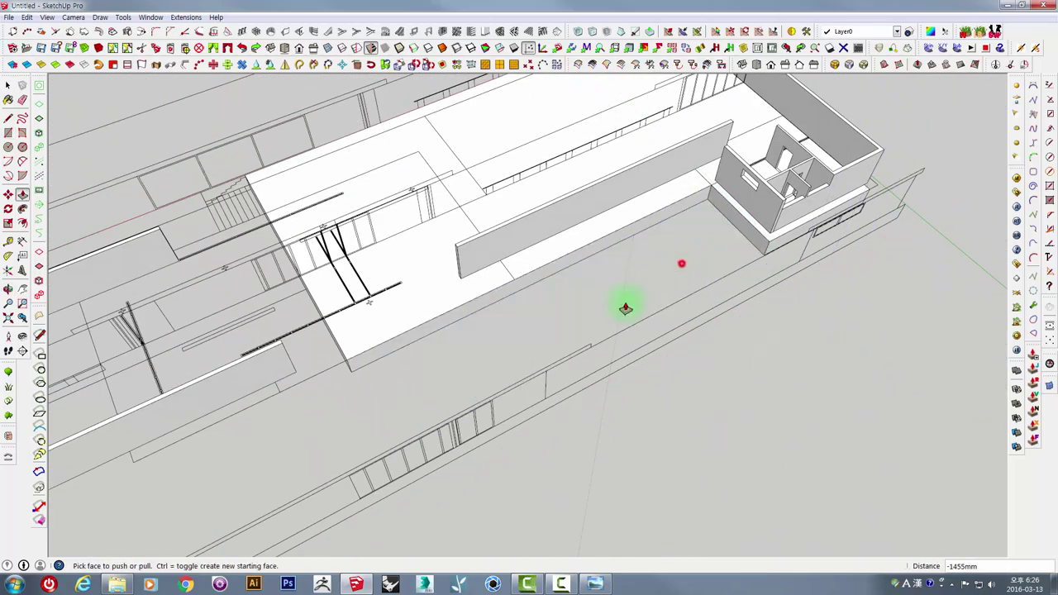
mouse_move(692, 303)
middle_down()
mouse_move(703, 371)
mouse_move(768, 328)
mouse_move(622, 376)
middle_up()
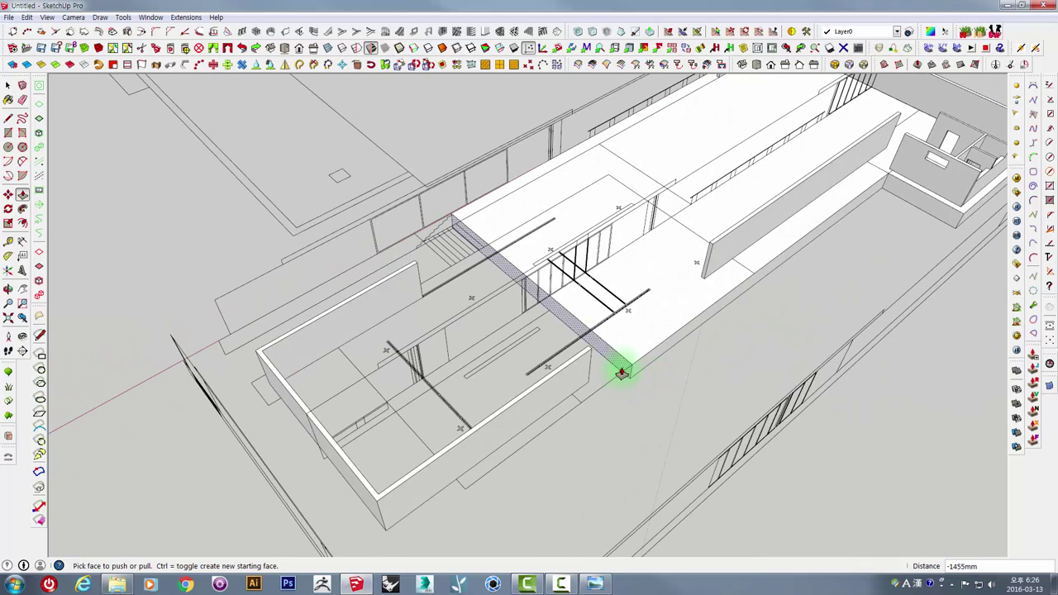
mouse_move(515, 432)
middle_down()
mouse_move(613, 378)
mouse_move(626, 463)
mouse_move(577, 463)
middle_up()
scroll(654, 362, up, 5)
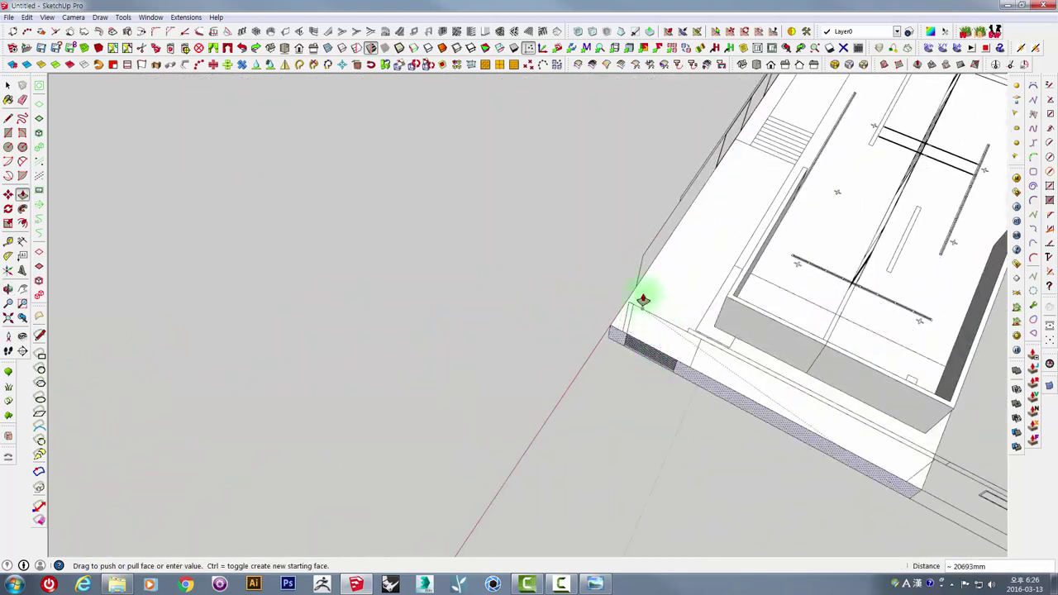
mouse_move(635, 288)
middle_down()
mouse_move(904, 288)
mouse_move(520, 267)
mouse_move(472, 305)
middle_up()
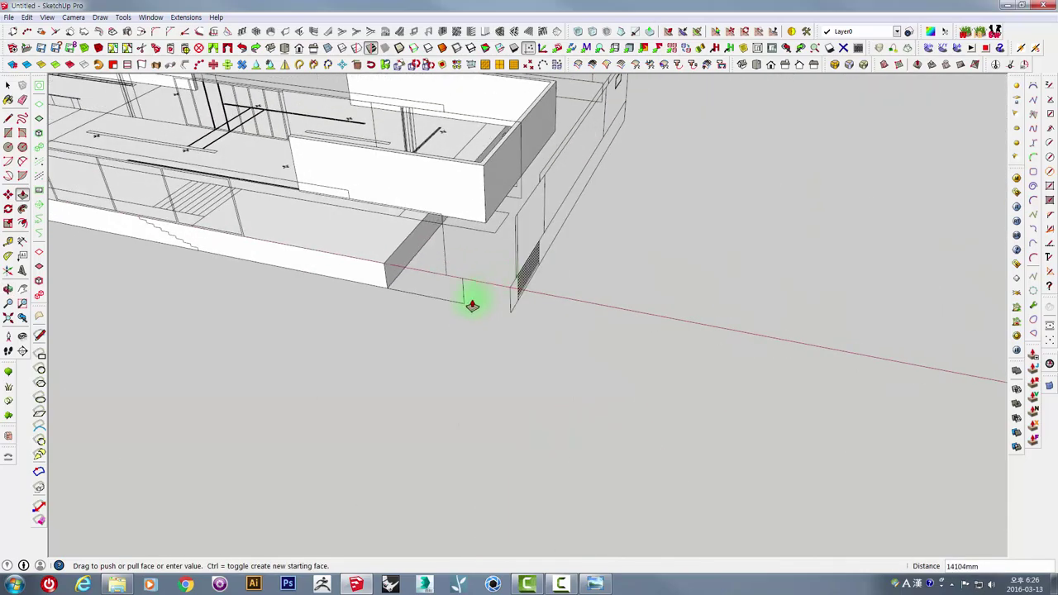
click(442, 288)
scroll(702, 402, down, 5)
key(space)
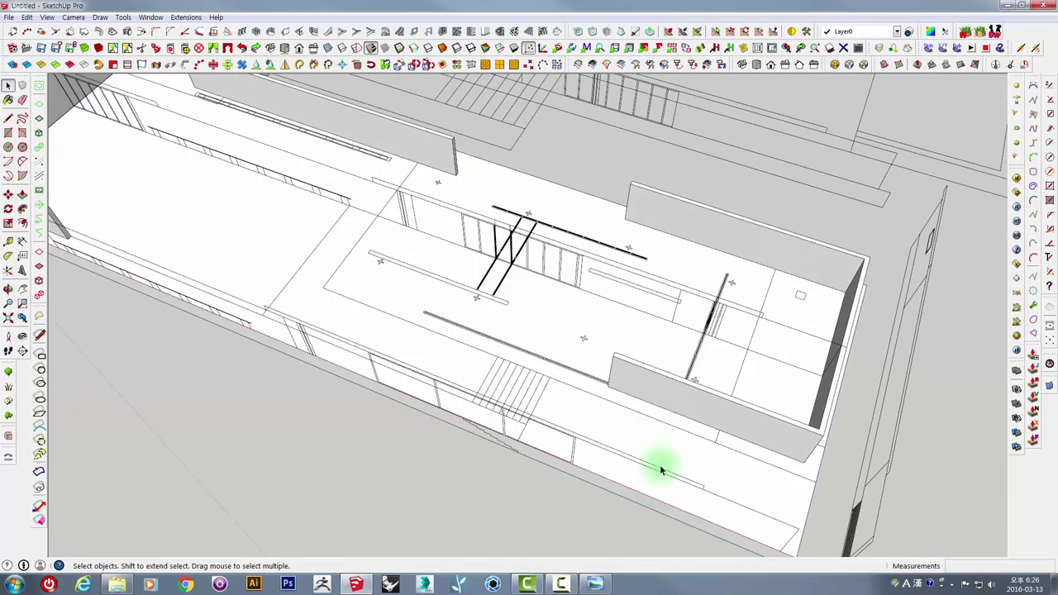
Step: Draw a long rectangle along the slab edge by the stairs and sink that strip 1455mm
scroll(496, 397, up, 4)
scroll(415, 348, up, 2)
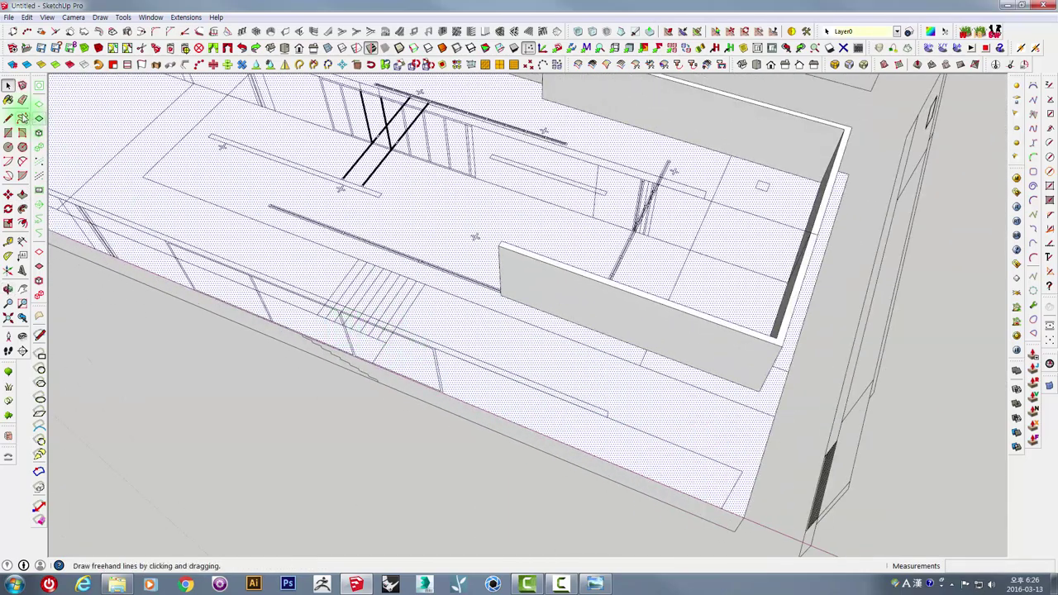
click(39, 151)
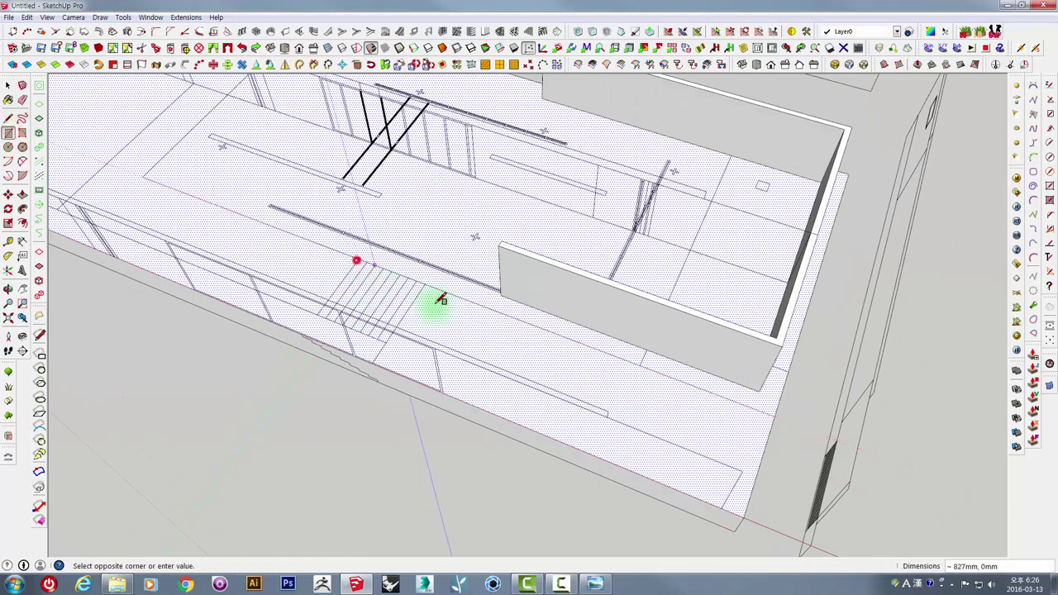
click(393, 340)
scroll(394, 340, up, 1)
scroll(392, 343, up, 1)
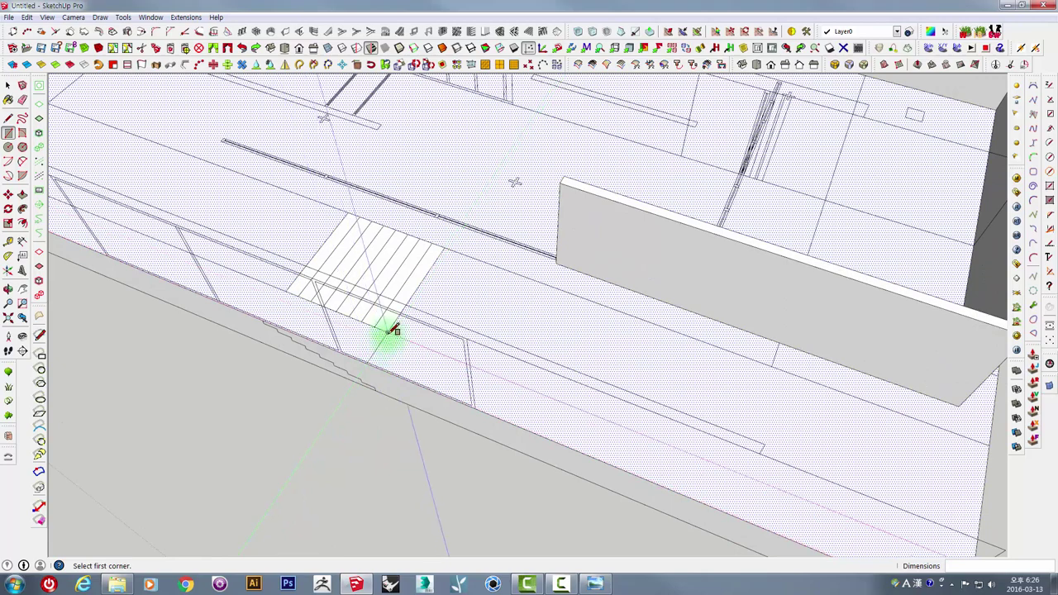
click(394, 329)
scroll(529, 372, down, 3)
scroll(676, 424, up, 3)
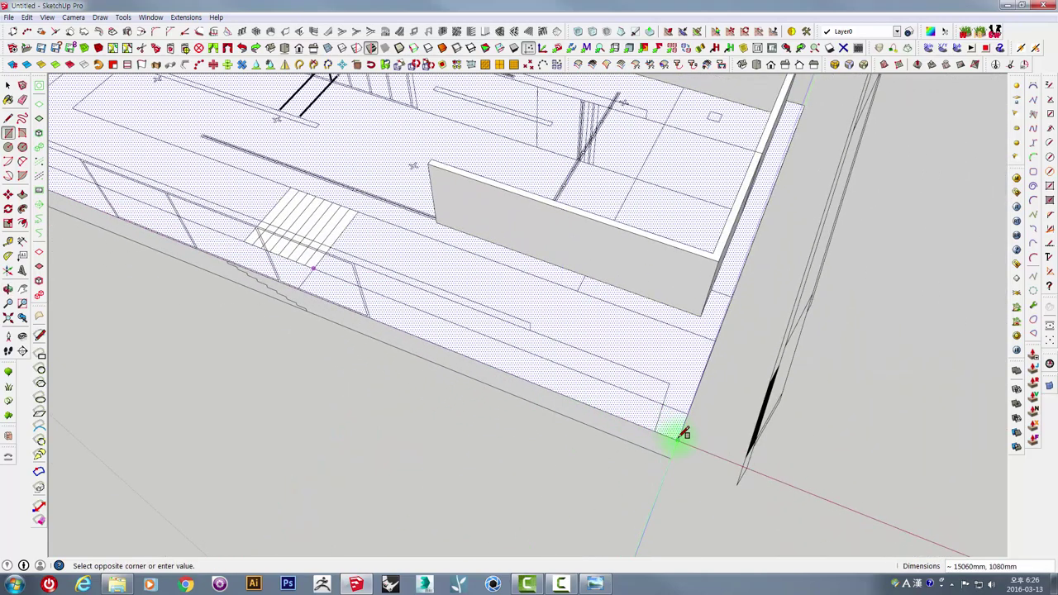
click(680, 434)
middle_drag(603, 432, 654, 434)
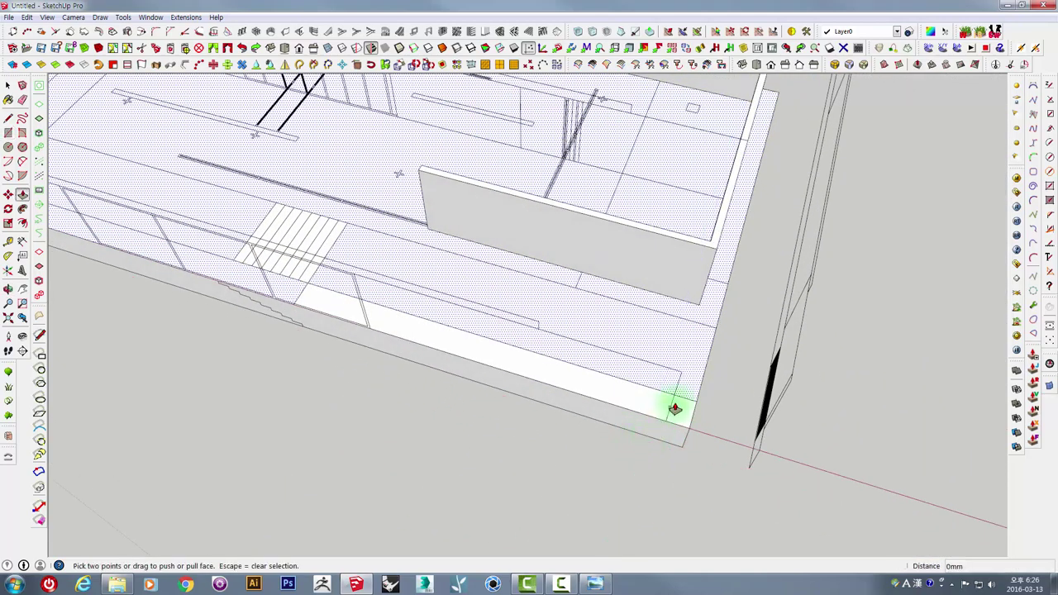
click(370, 315)
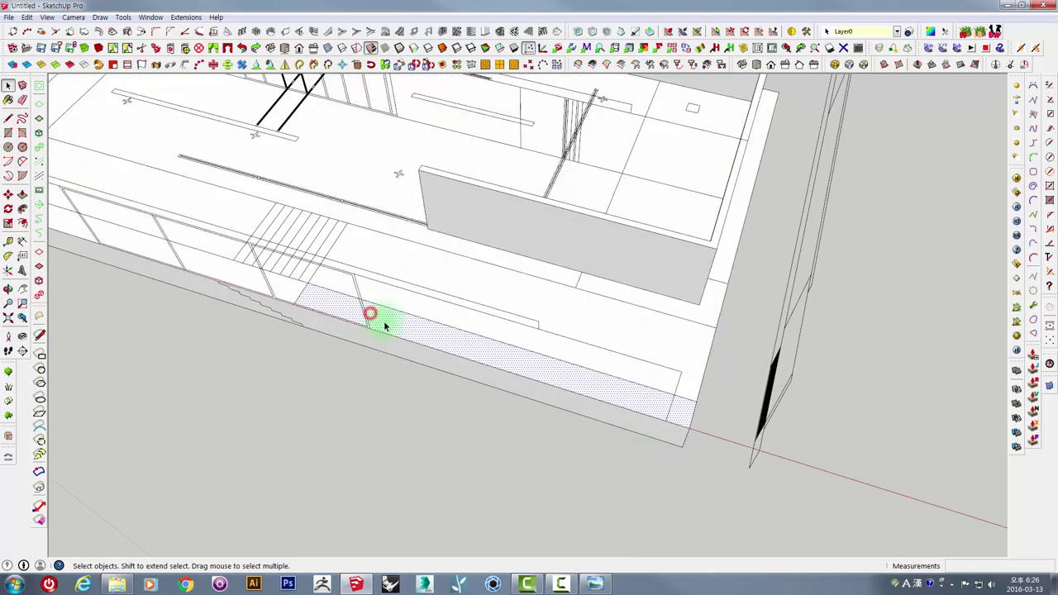
drag(429, 340, 406, 367)
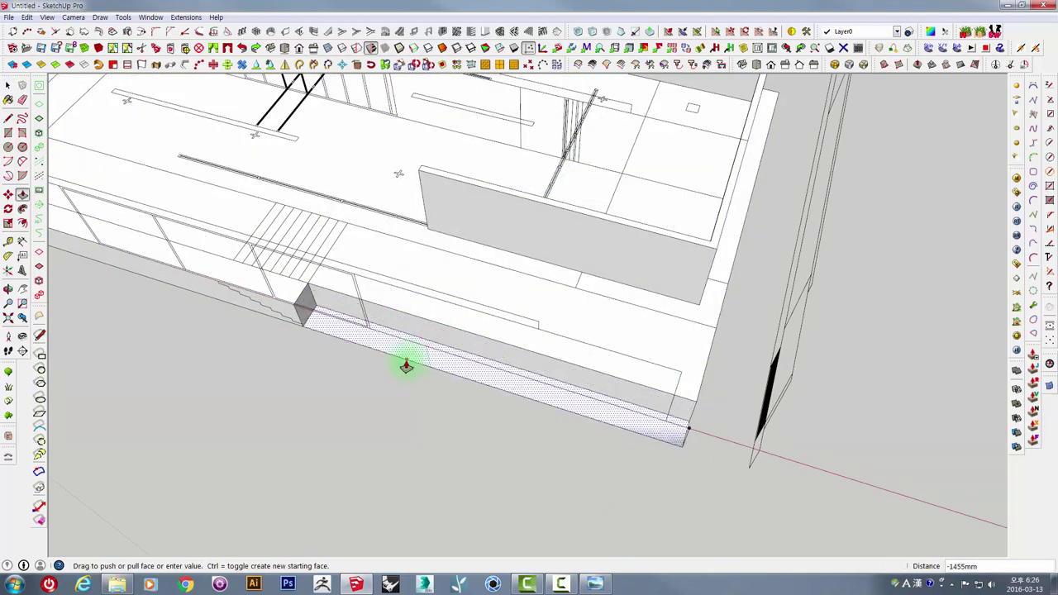
scroll(548, 411, up, 3)
mouse_move(547, 411)
middle_down()
mouse_move(702, 406)
mouse_move(480, 399)
mouse_move(472, 293)
mouse_move(478, 364)
mouse_move(620, 373)
mouse_move(177, 326)
middle_up()
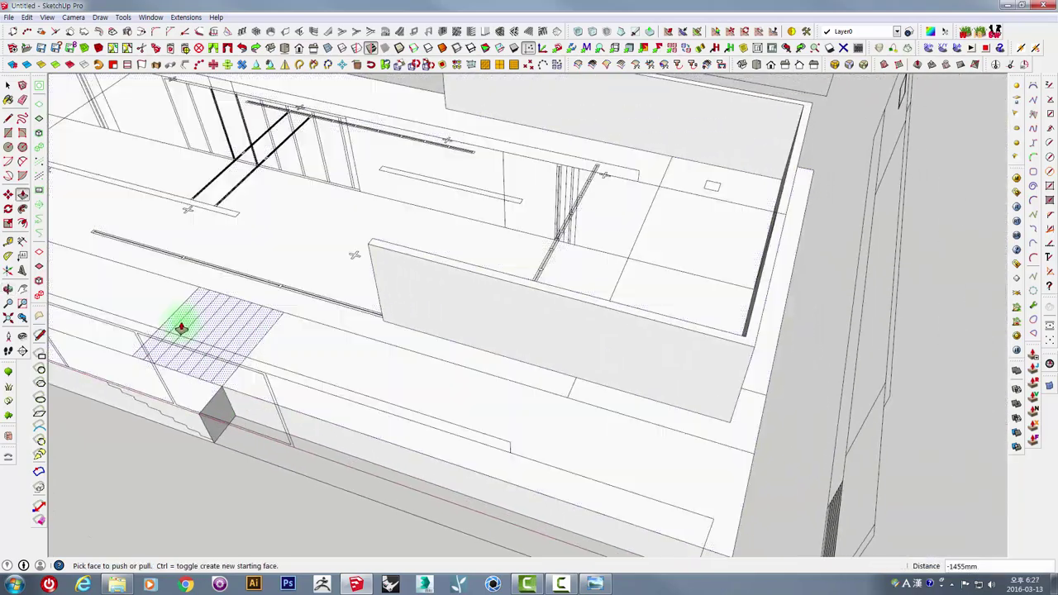
Step: Outline a rectangle on the podium's front edge and extrude it beside the stairs
click(9, 121)
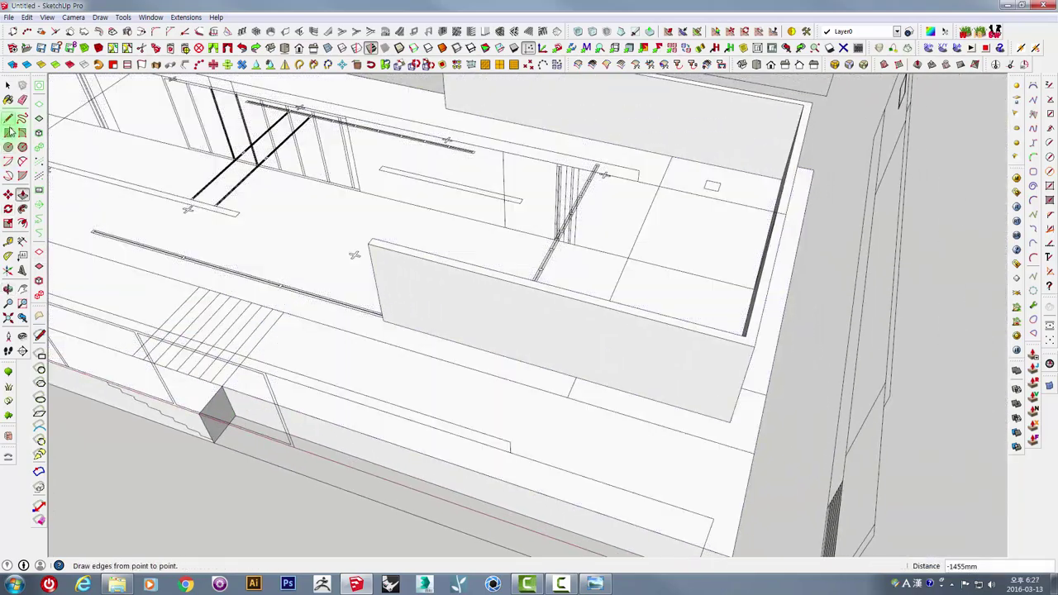
click(206, 281)
mouse_move(715, 503)
shift+middle_down()
mouse_move(656, 466)
mouse_move(673, 463)
shift+middle_up()
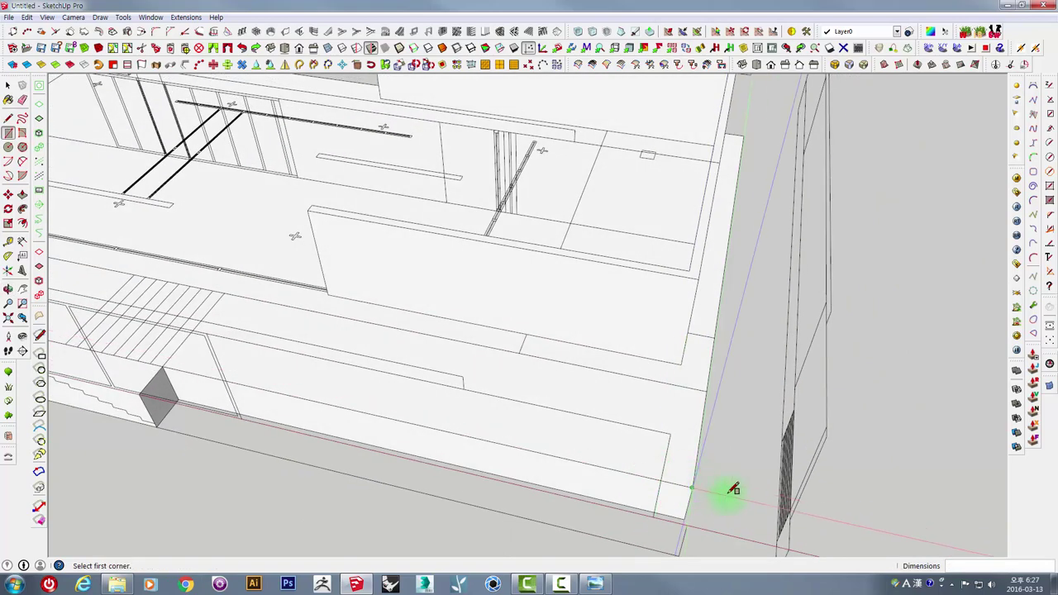
key(p)
click(735, 421)
click(640, 472)
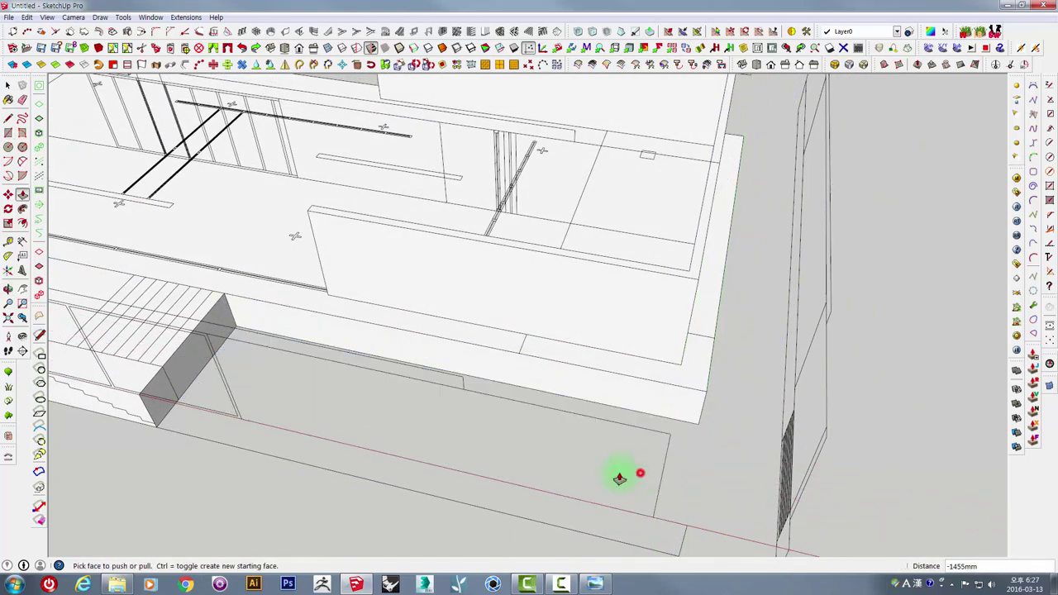
mouse_move(640, 472)
middle_down()
mouse_move(709, 516)
mouse_move(501, 449)
middle_up()
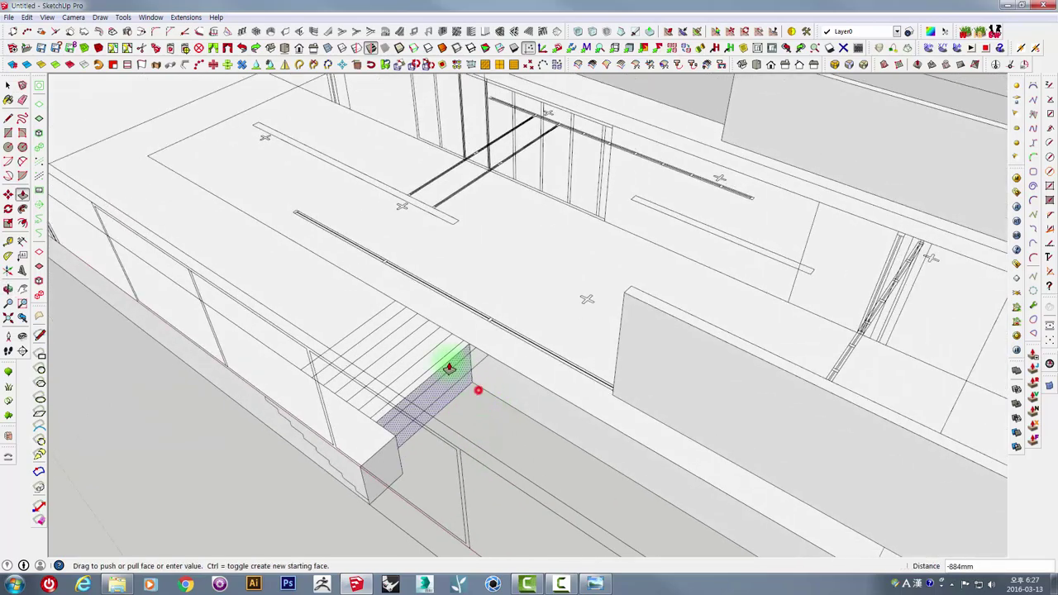
mouse_move(396, 306)
middle_down()
mouse_move(584, 391)
mouse_move(502, 425)
mouse_move(574, 427)
mouse_move(524, 465)
mouse_move(600, 495)
mouse_move(735, 295)
mouse_move(743, 432)
middle_up()
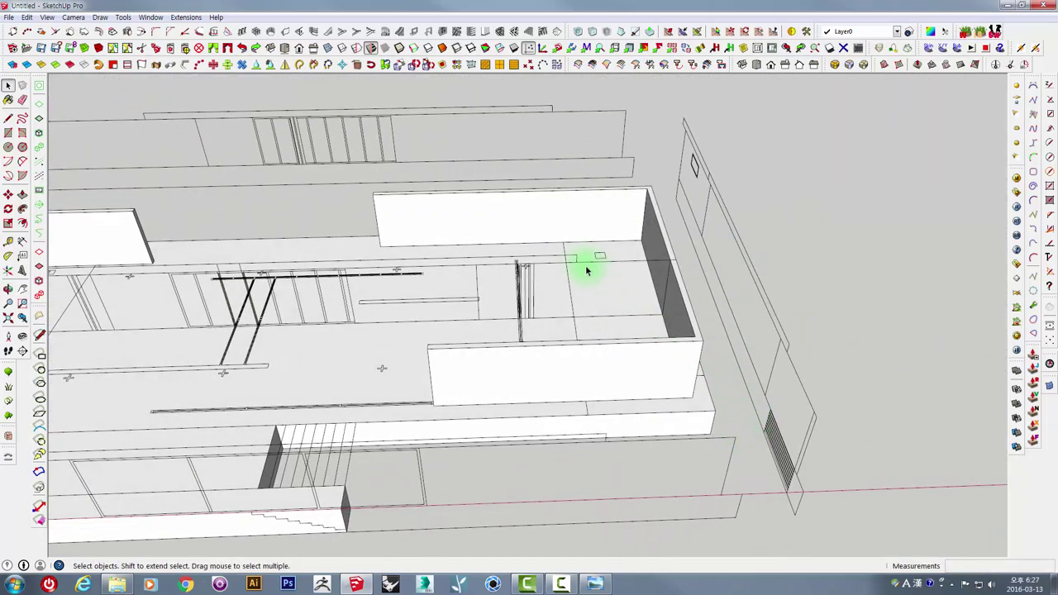
Step: Split the base beam's end face with a line to mark off a narrow strip
mouse_move(569, 290)
middle_down()
mouse_move(603, 307)
mouse_move(605, 526)
mouse_move(581, 439)
mouse_move(473, 344)
mouse_move(503, 480)
mouse_move(372, 376)
mouse_move(531, 343)
mouse_move(540, 320)
mouse_move(499, 160)
mouse_move(598, 411)
mouse_move(543, 355)
mouse_move(491, 324)
mouse_move(465, 361)
middle_up()
click(448, 348)
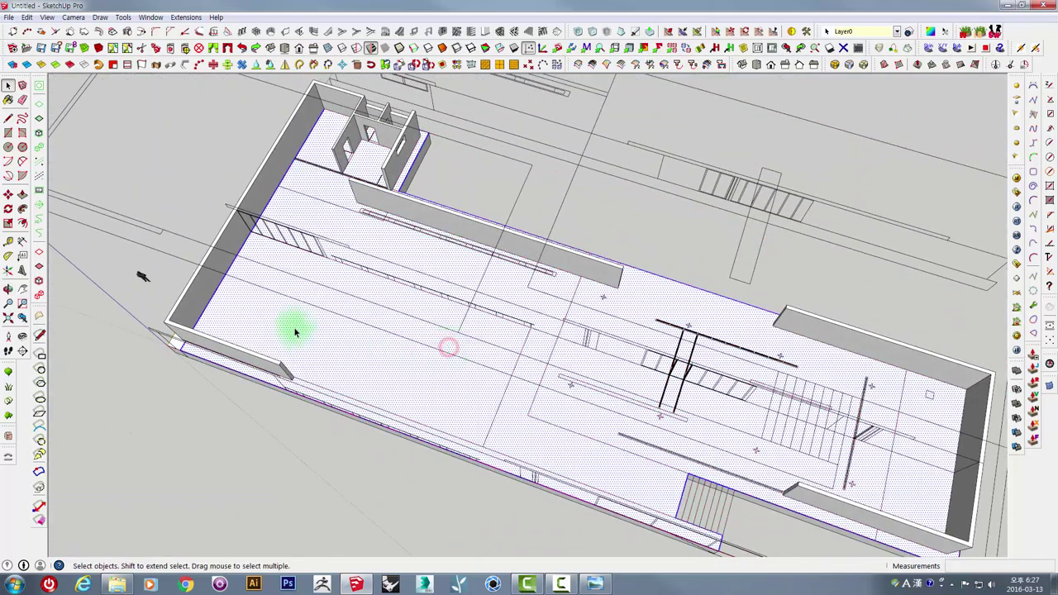
mouse_move(295, 331)
middle_down()
mouse_move(538, 385)
mouse_move(619, 347)
mouse_move(527, 401)
mouse_move(867, 208)
mouse_move(739, 193)
mouse_move(597, 366)
middle_up()
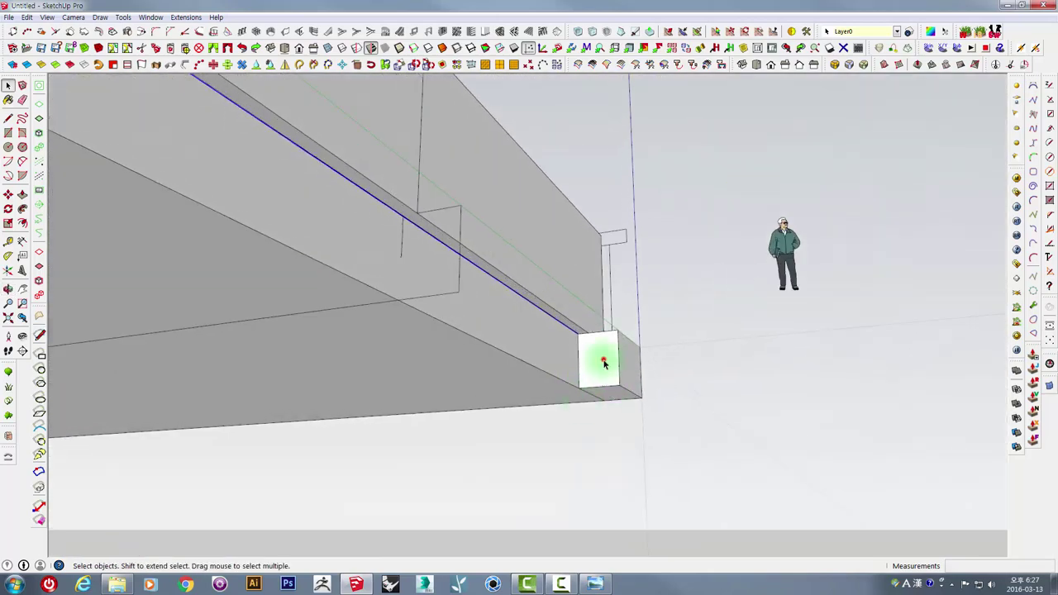
scroll(604, 364, up, 2)
scroll(604, 360, up, 2)
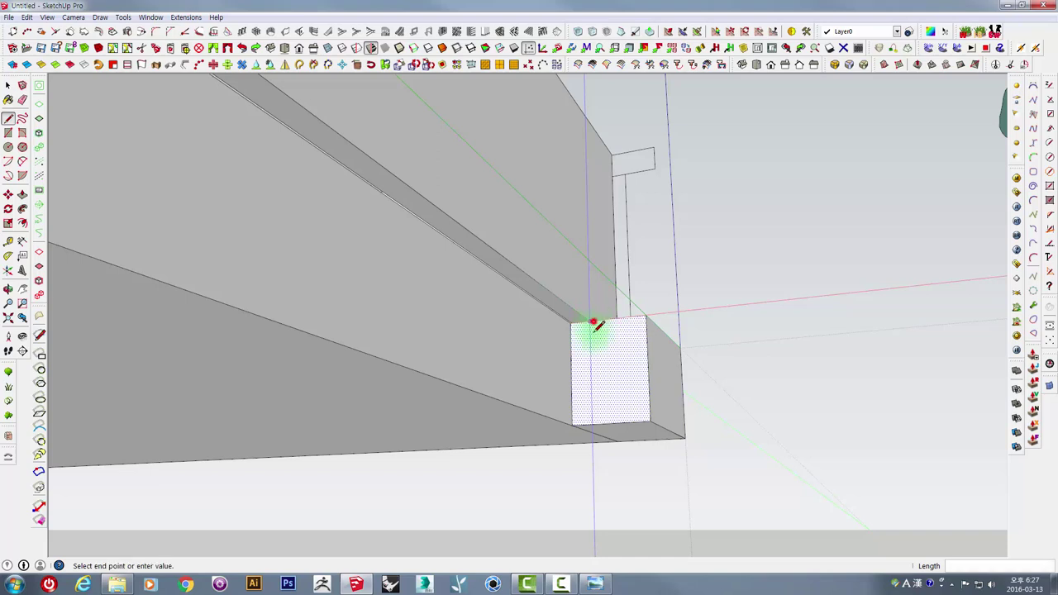
mouse_move(602, 415)
middle_down()
mouse_move(591, 423)
mouse_move(578, 414)
middle_up()
Step: Push/Pull the narrow end strip 21880mm along the building side
key(p)
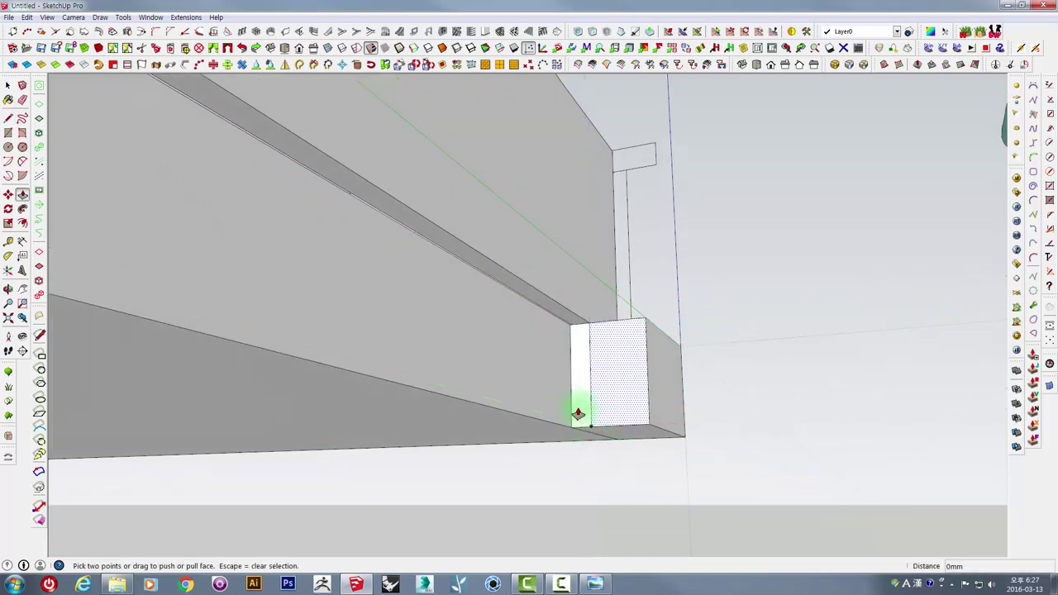
click(579, 397)
key(space)
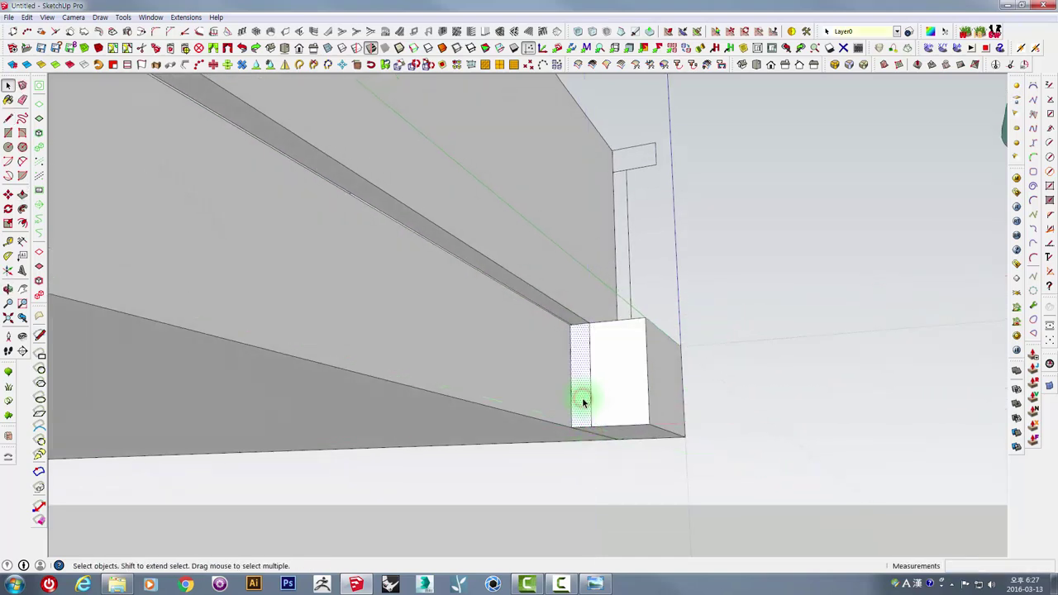
scroll(488, 339, down, 3)
scroll(467, 306, down, 3)
mouse_move(466, 302)
middle_down()
mouse_move(638, 300)
mouse_move(542, 394)
mouse_move(669, 354)
middle_up()
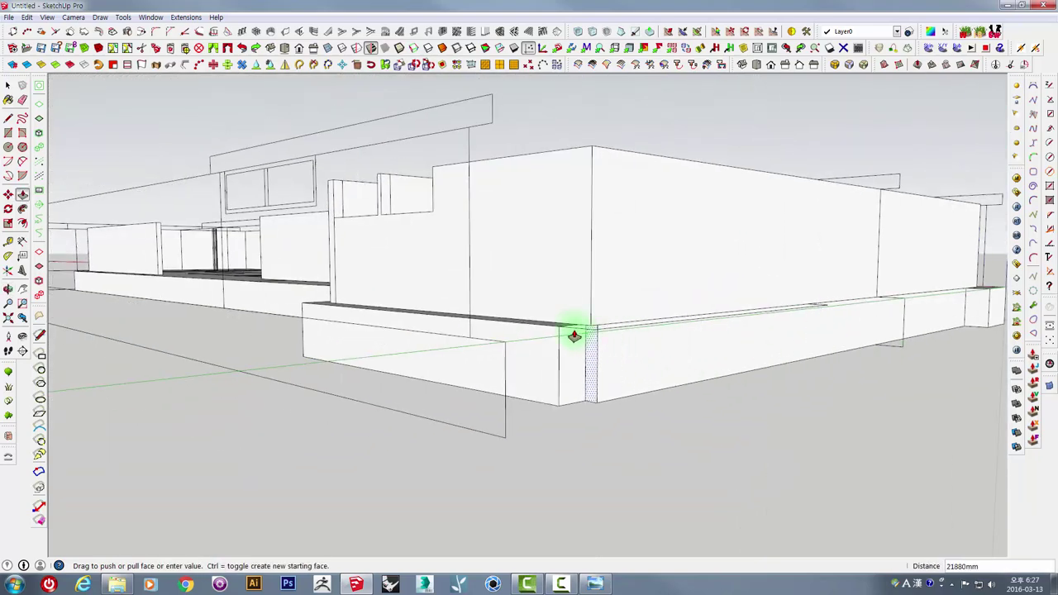
mouse_move(561, 331)
middle_down()
mouse_move(619, 389)
mouse_move(645, 312)
middle_up()
key(space)
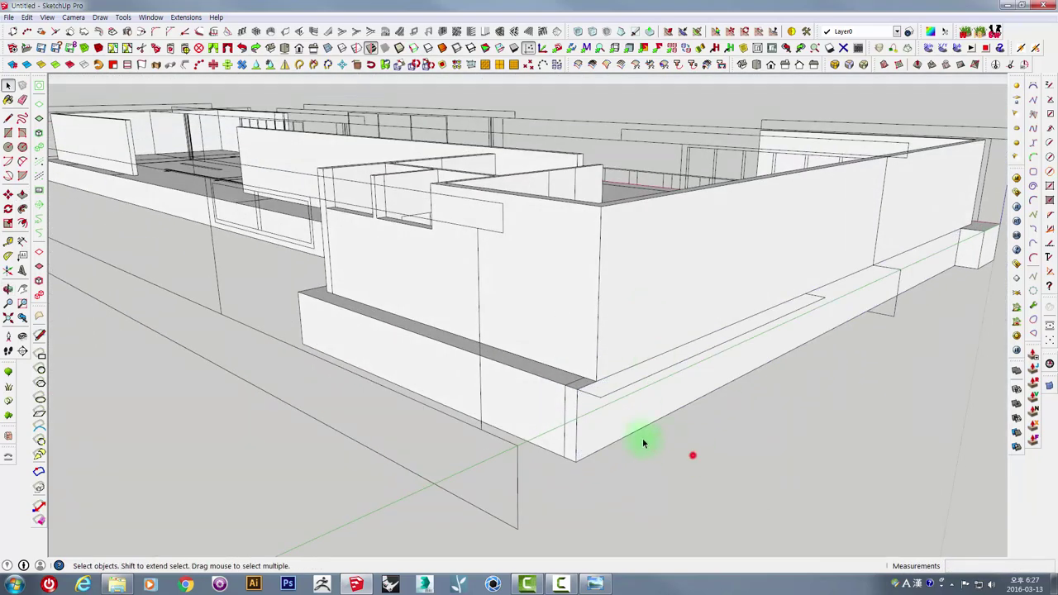
Step: Erase the vertical seam edge at the base corner so the pieces merge
triple_click(610, 425)
scroll(610, 425, up, 3)
scroll(574, 413, up, 2)
key(e)
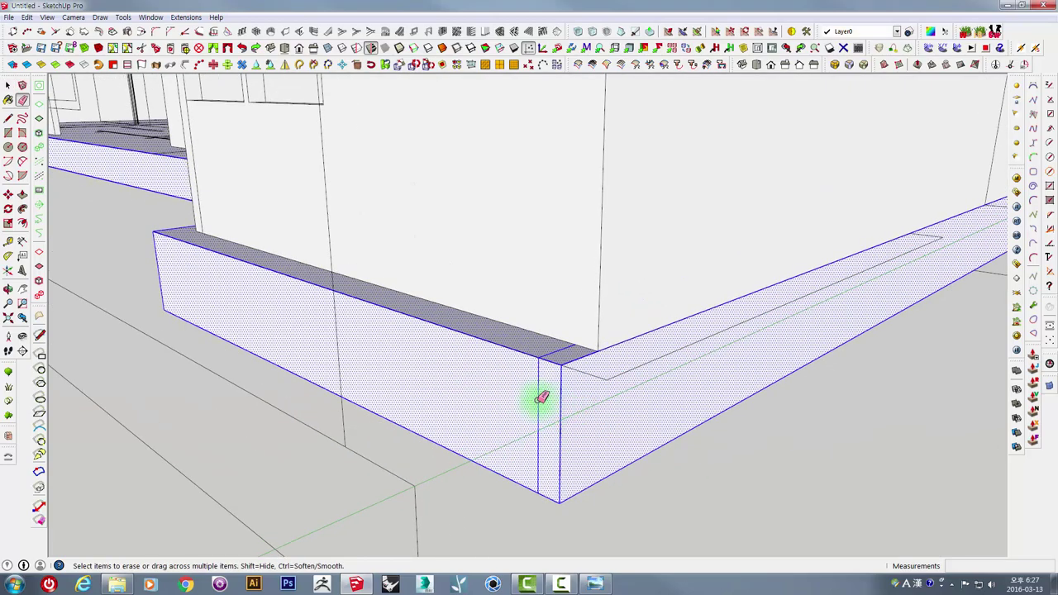
click(536, 400)
scroll(576, 336, down, 5)
mouse_move(725, 355)
middle_down()
mouse_move(534, 373)
mouse_move(489, 415)
middle_up()
key(space)
Step: Inspect the room's floor enclosed by the full-height walls, looking toward the back wall
middle_drag(748, 452, 491, 496)
scroll(538, 513, up, 5)
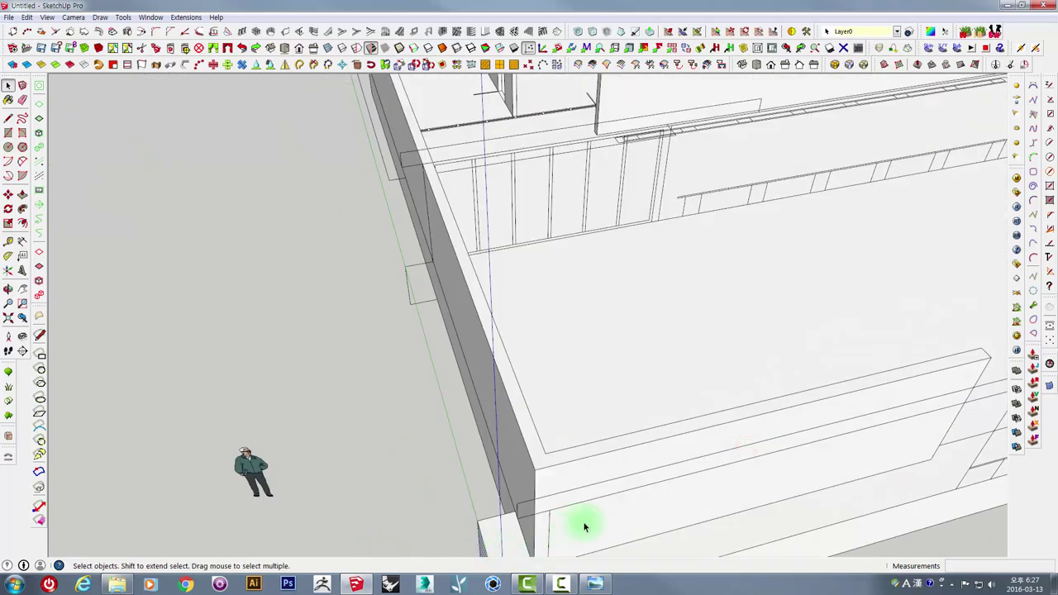
middle_drag(579, 524, 628, 397)
mouse_move(625, 529)
middle_down()
mouse_move(560, 466)
mouse_move(723, 421)
mouse_move(733, 492)
middle_up()
key(e)
scroll(654, 384, up, 3)
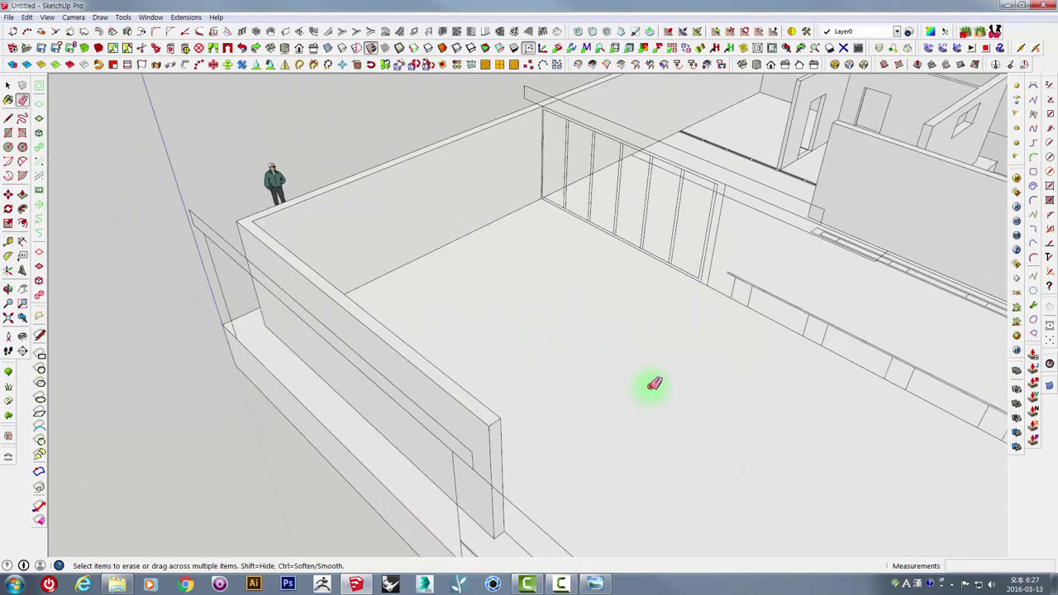
click(651, 387)
mouse_move(650, 385)
middle_down()
mouse_move(516, 334)
mouse_move(485, 303)
mouse_move(480, 262)
mouse_move(673, 433)
mouse_move(603, 416)
middle_up()
scroll(621, 364, up, 2)
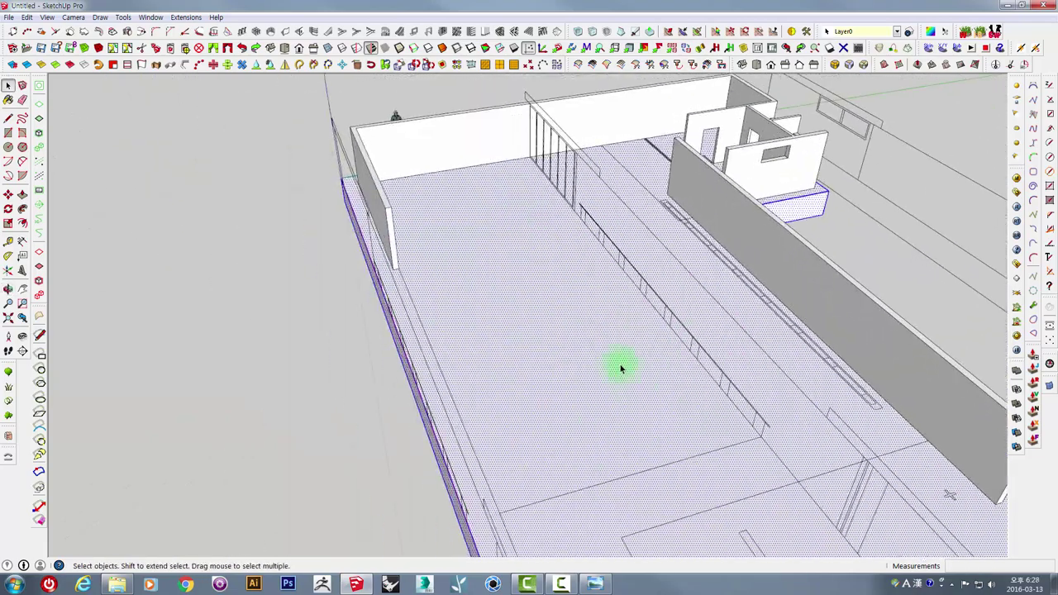
mouse_move(620, 364)
middle_down()
mouse_move(501, 354)
mouse_move(472, 338)
mouse_move(497, 335)
middle_up()
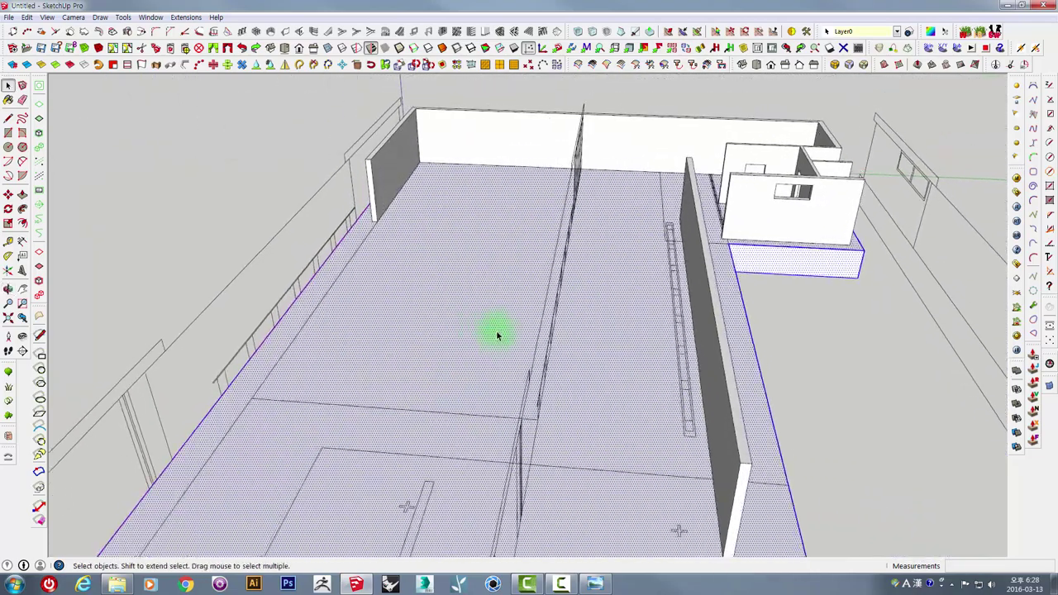
click(862, 348)
mouse_move(862, 349)
middle_down()
mouse_move(751, 367)
mouse_move(799, 309)
mouse_move(574, 340)
mouse_move(607, 371)
mouse_move(548, 371)
mouse_move(545, 339)
middle_up()
Step: Draw a 23760 × 9720 mm rectangle on the room floor from the back wall corner
scroll(594, 376, up, 2)
scroll(598, 357, up, 1)
click(545, 339)
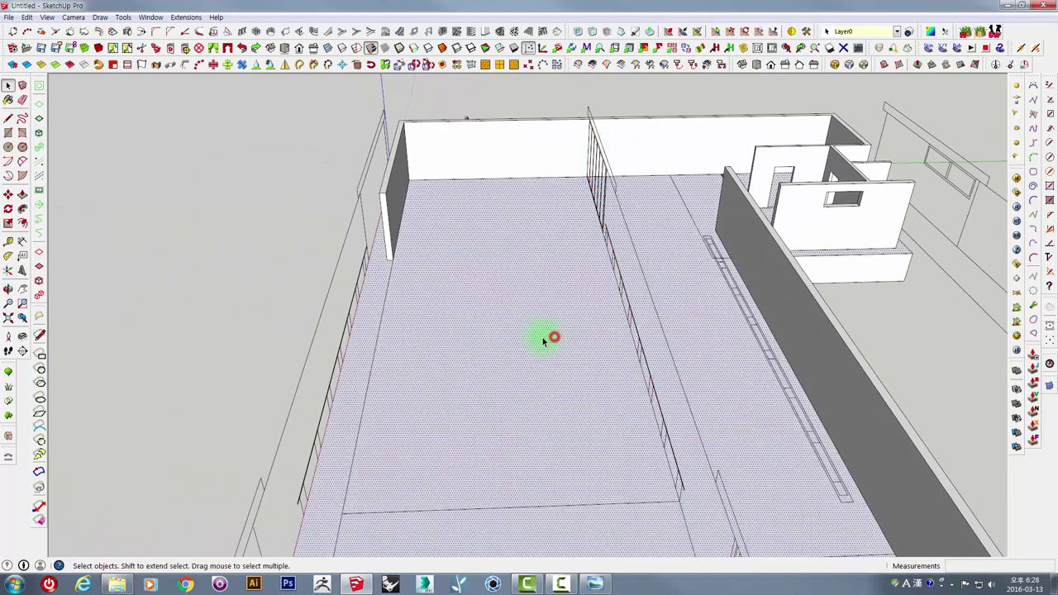
click(417, 175)
scroll(632, 503, up, 1)
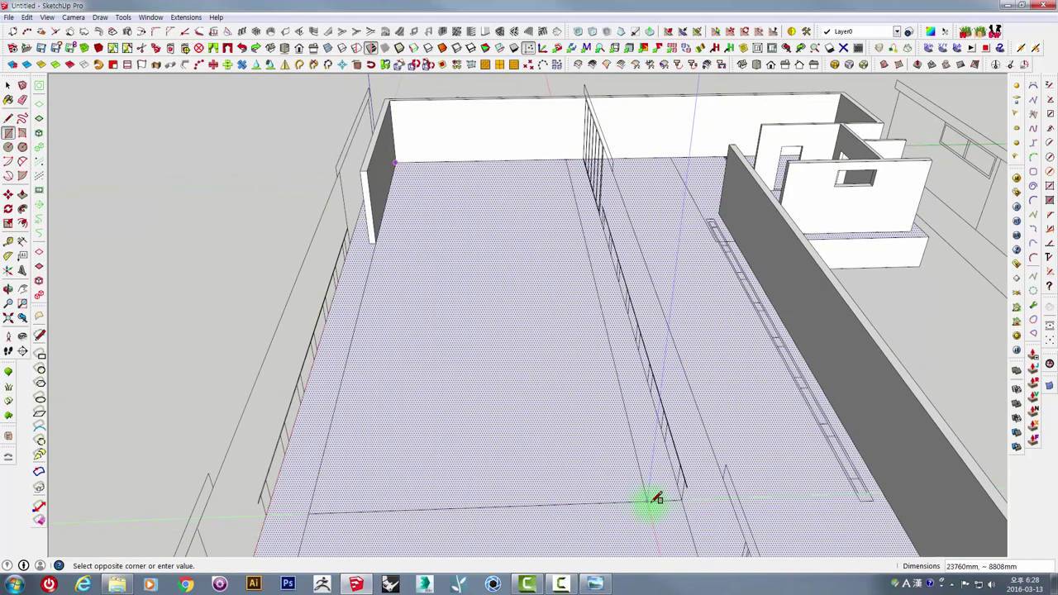
scroll(678, 498, up, 1)
click(690, 496)
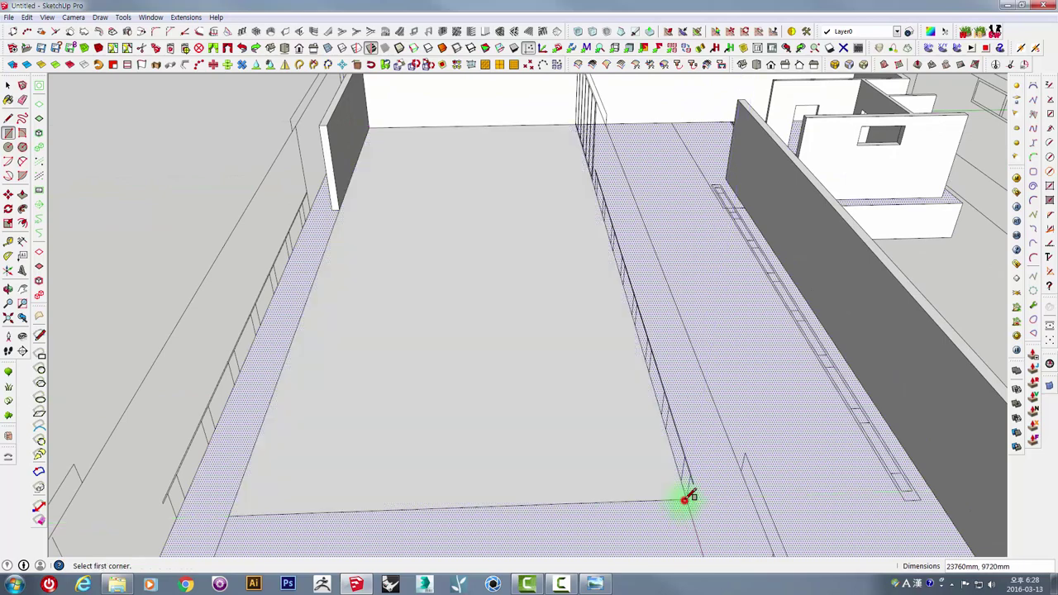
mouse_move(519, 356)
middle_down()
mouse_move(550, 333)
mouse_move(669, 314)
mouse_move(654, 286)
middle_up()
Step: Push the new floor rectangle down 1500 mm into a sunken recess
click(653, 264)
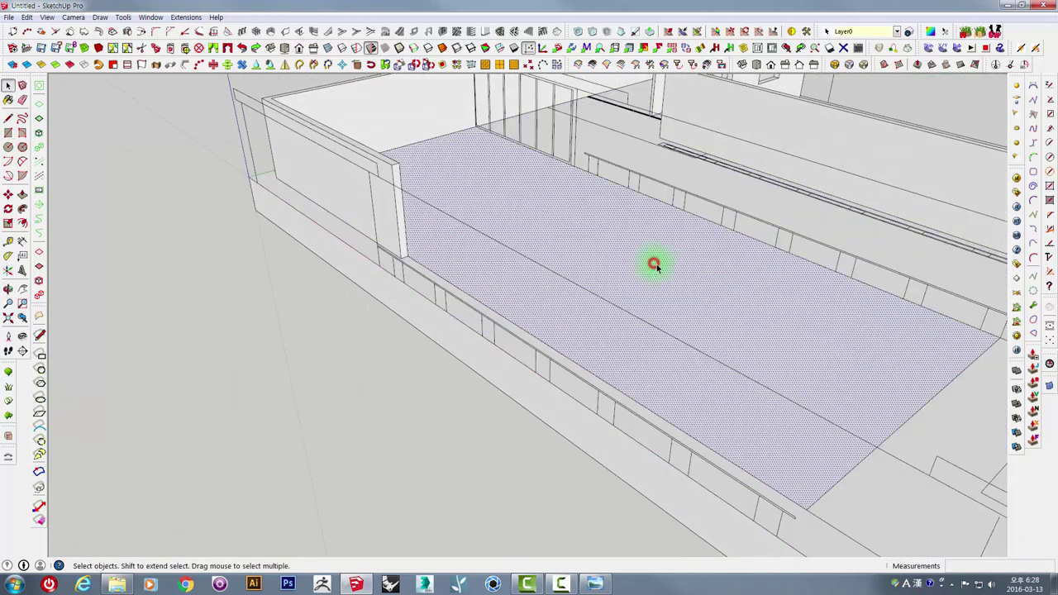
click(584, 190)
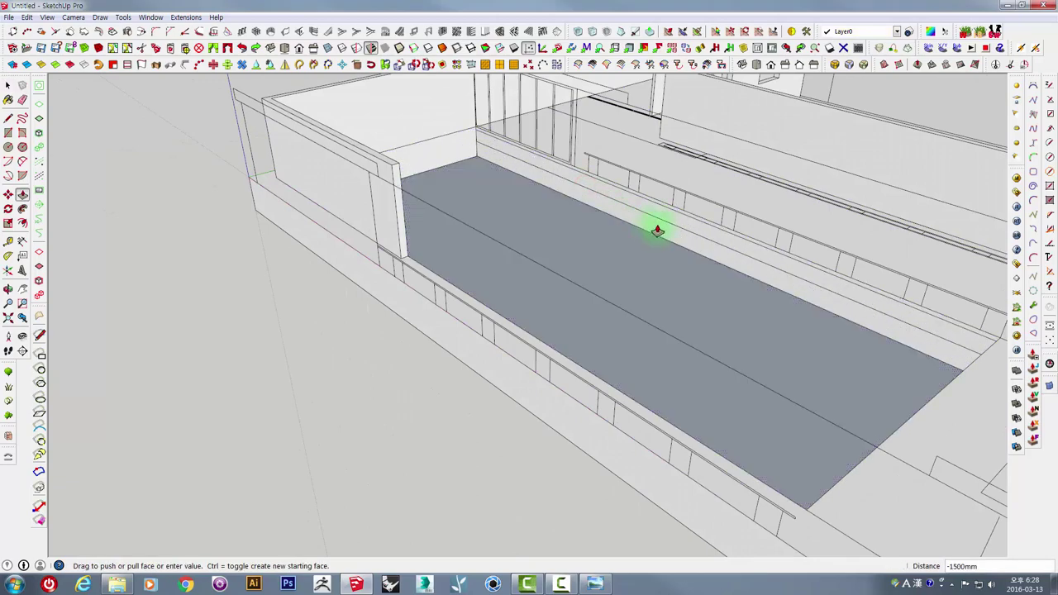
middle_drag(685, 271, 621, 331)
key(space)
scroll(520, 207, up, 3)
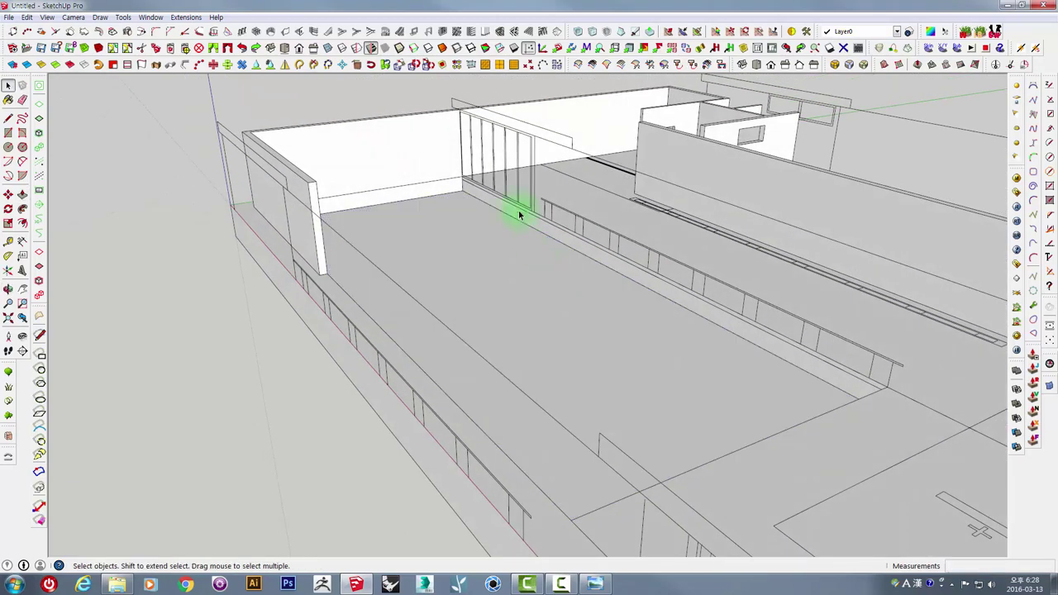
scroll(433, 171, up, 5)
mouse_move(449, 180)
middle_down()
mouse_move(473, 184)
mouse_move(420, 163)
mouse_move(443, 276)
mouse_move(414, 284)
mouse_move(472, 217)
mouse_move(460, 265)
mouse_move(345, 193)
middle_up()
scroll(447, 186, down, 2)
click(414, 284)
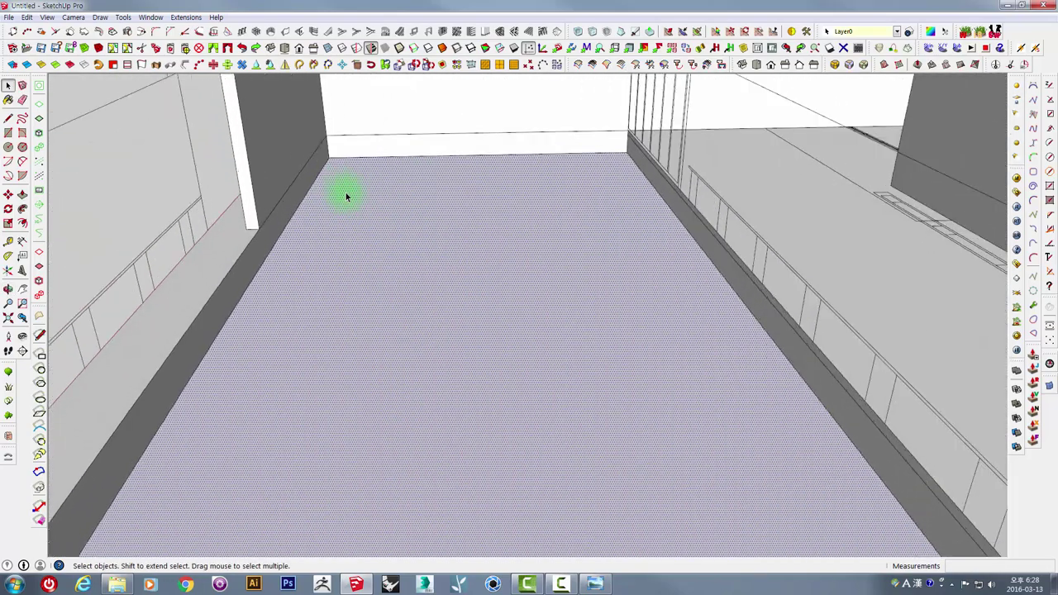
Step: Group the room floor together with its connected geometry
scroll(380, 222, down, 2)
scroll(382, 222, down, 2)
click(199, 163)
mouse_move(198, 163)
middle_down()
mouse_move(520, 256)
mouse_move(538, 194)
mouse_move(633, 274)
mouse_move(550, 289)
mouse_move(484, 175)
middle_up()
click(539, 194)
right_click(484, 175)
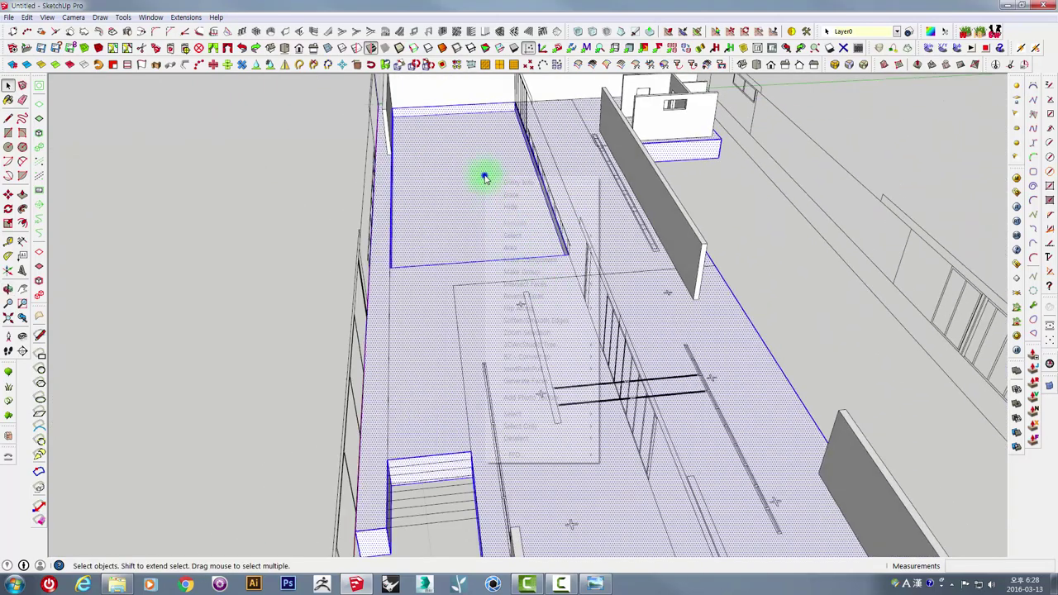
click(530, 275)
Step: Move-copy the floor face to the back wall corner and select the copy
mouse_move(529, 274)
middle_down()
mouse_move(446, 204)
mouse_move(462, 225)
middle_up()
scroll(462, 225, up, 3)
scroll(451, 177, up, 2)
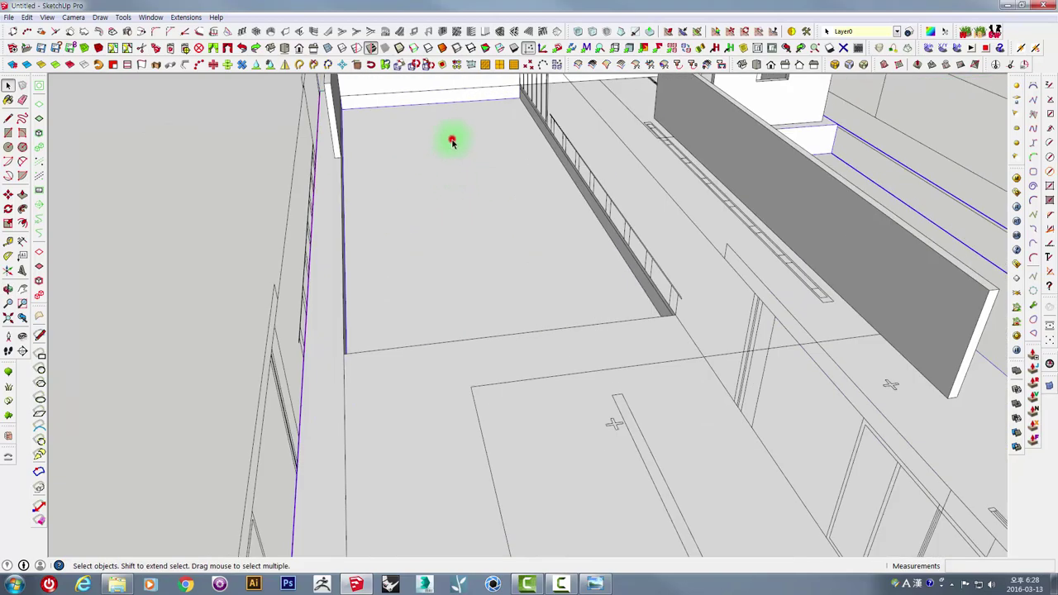
click(426, 151)
scroll(413, 157, up, 2)
mouse_move(407, 159)
middle_down()
mouse_move(447, 295)
mouse_move(418, 255)
mouse_move(425, 214)
middle_up()
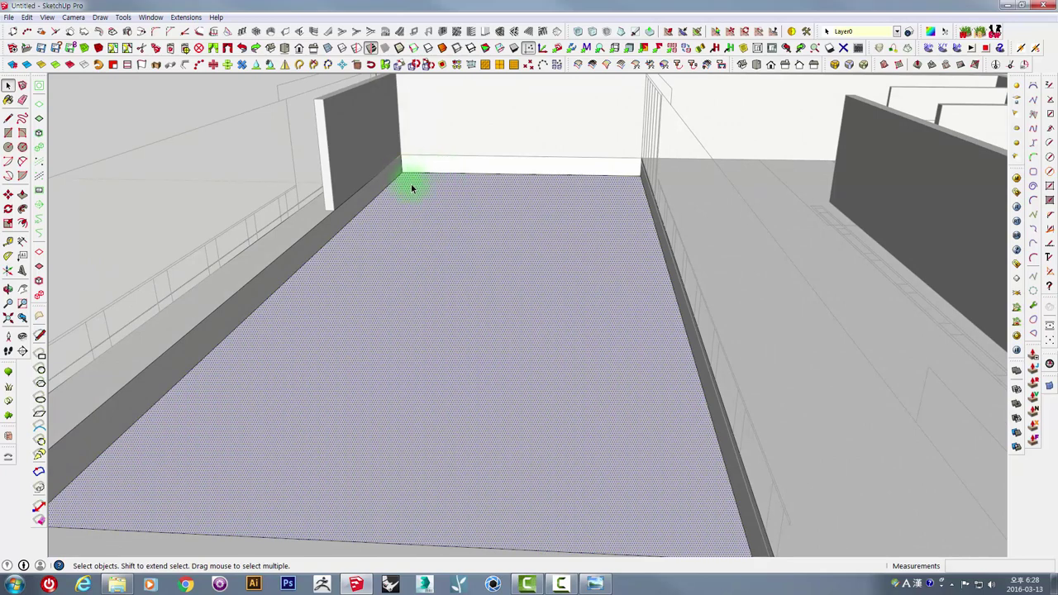
key(m)
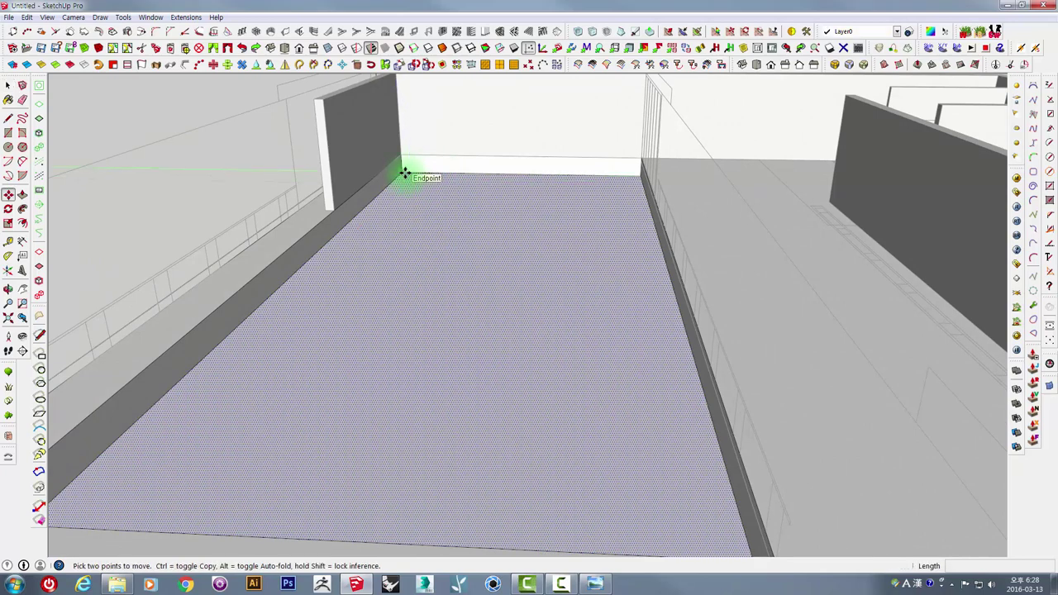
mouse_move(404, 170)
middle_down()
mouse_move(712, 231)
mouse_move(592, 146)
middle_up()
scroll(592, 159, up, 2)
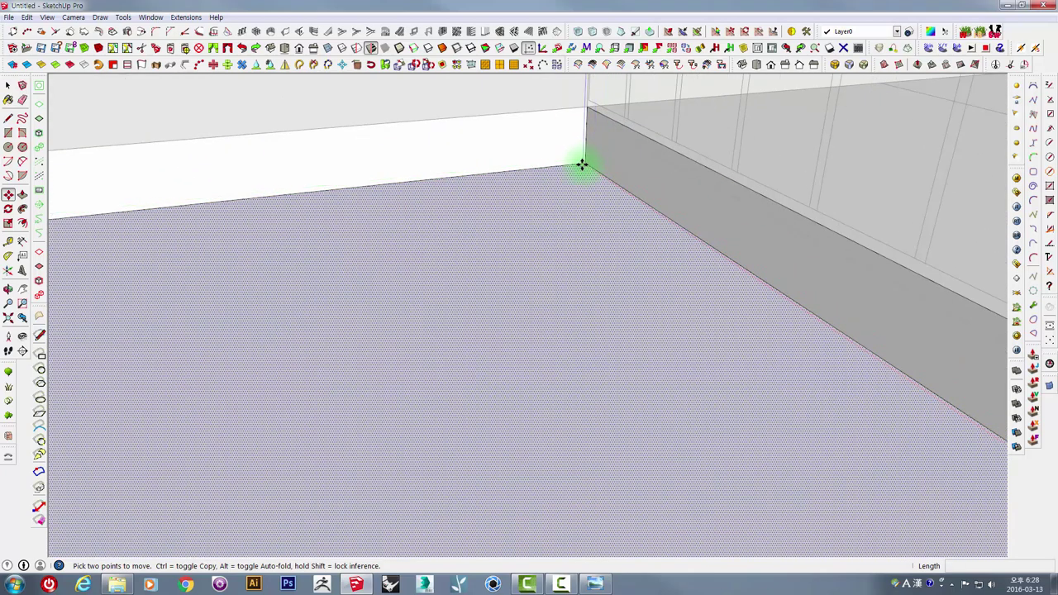
key(ctrl)
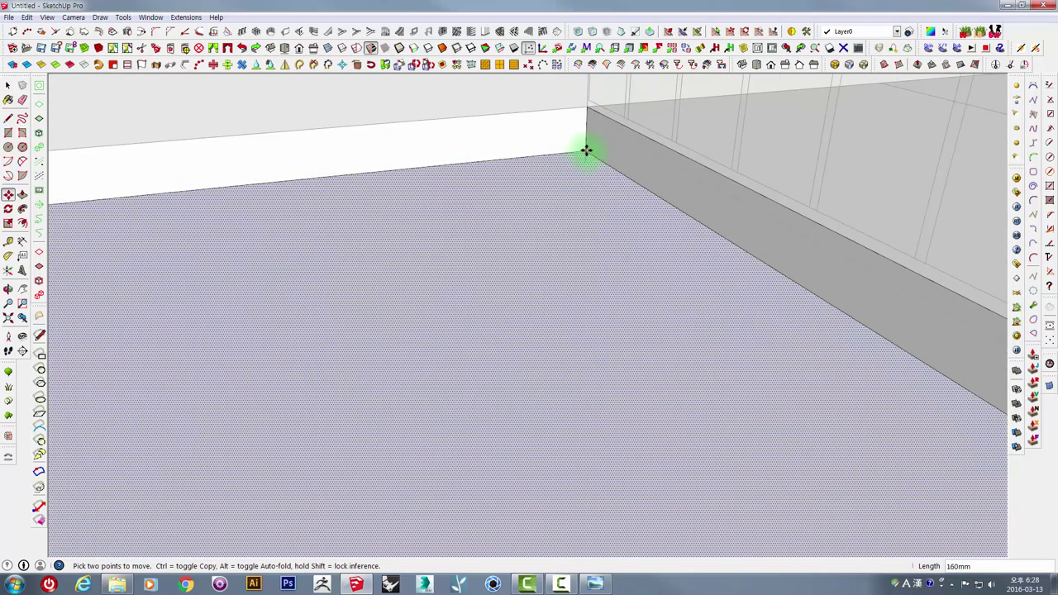
click(586, 164)
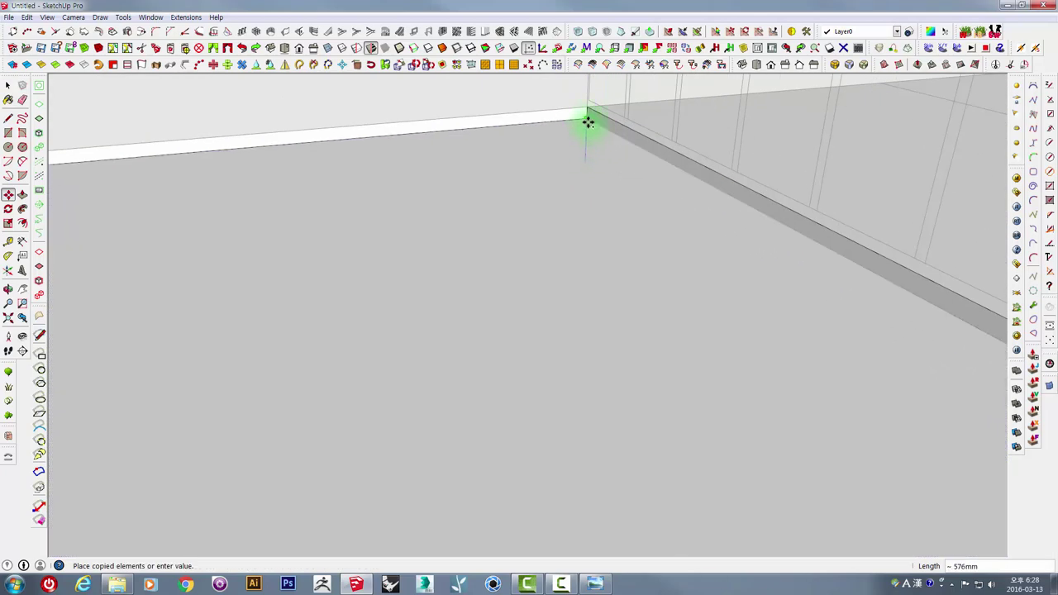
click(588, 118)
scroll(592, 170, down, 2)
mouse_move(593, 170)
middle_down()
mouse_move(576, 189)
mouse_move(538, 200)
middle_up()
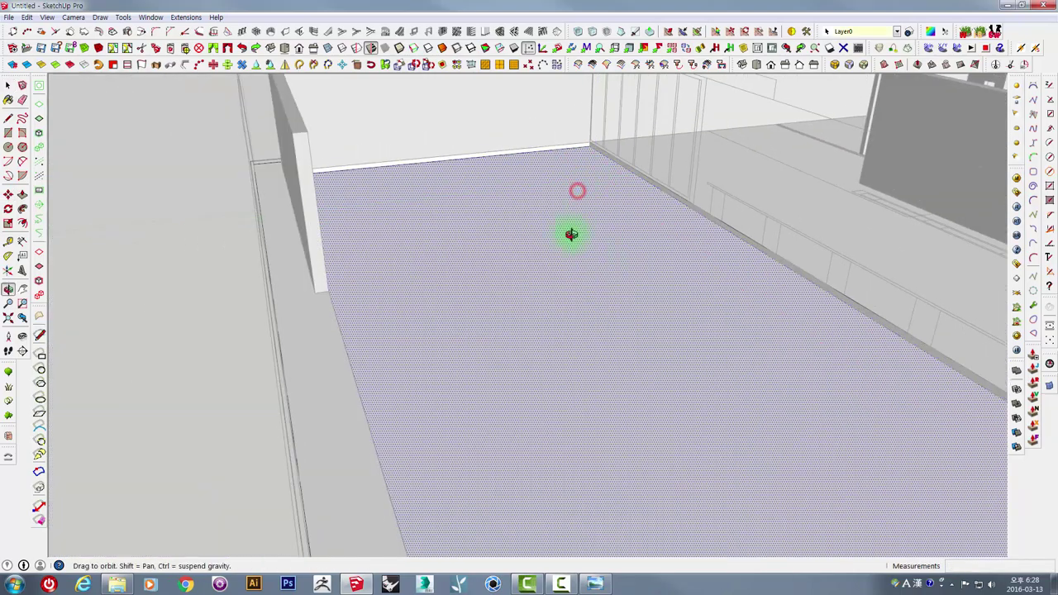
mouse_move(183, 124)
middle_down()
mouse_move(479, 220)
mouse_move(494, 196)
middle_up()
click(482, 220)
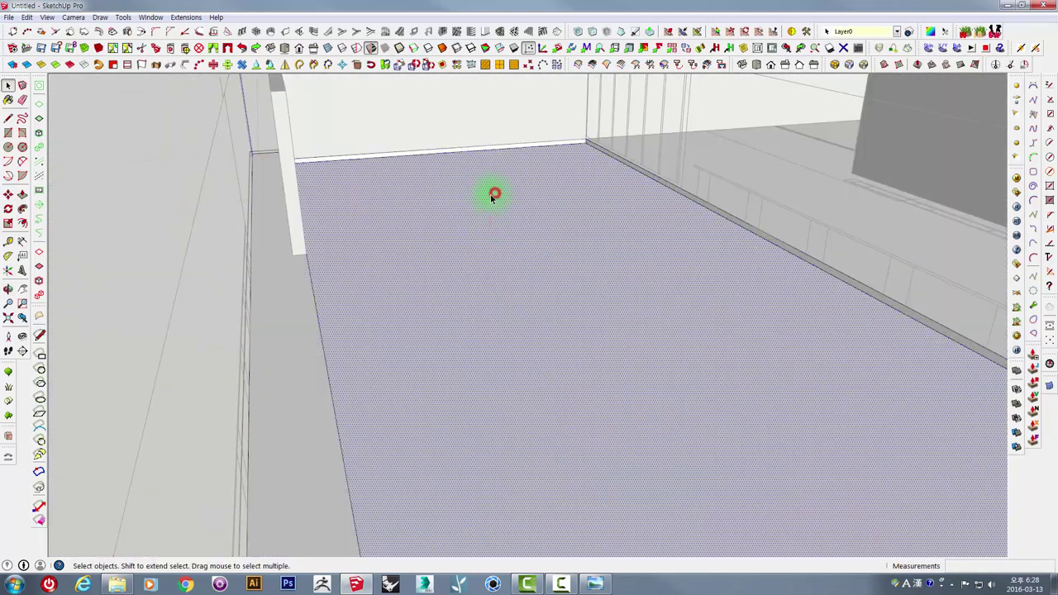
Step: Open the Materials panel and browse the Translucent collection
click(151, 18)
click(112, 57)
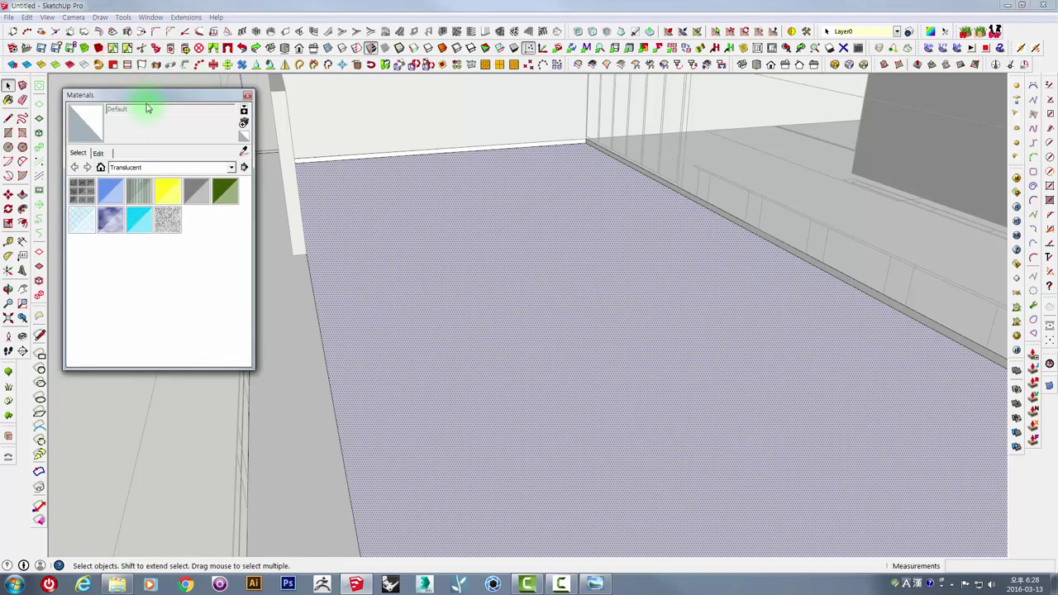
mouse_move(139, 96)
mouse_down()
mouse_move(135, 82)
mouse_move(248, 88)
mouse_up()
click(151, 17)
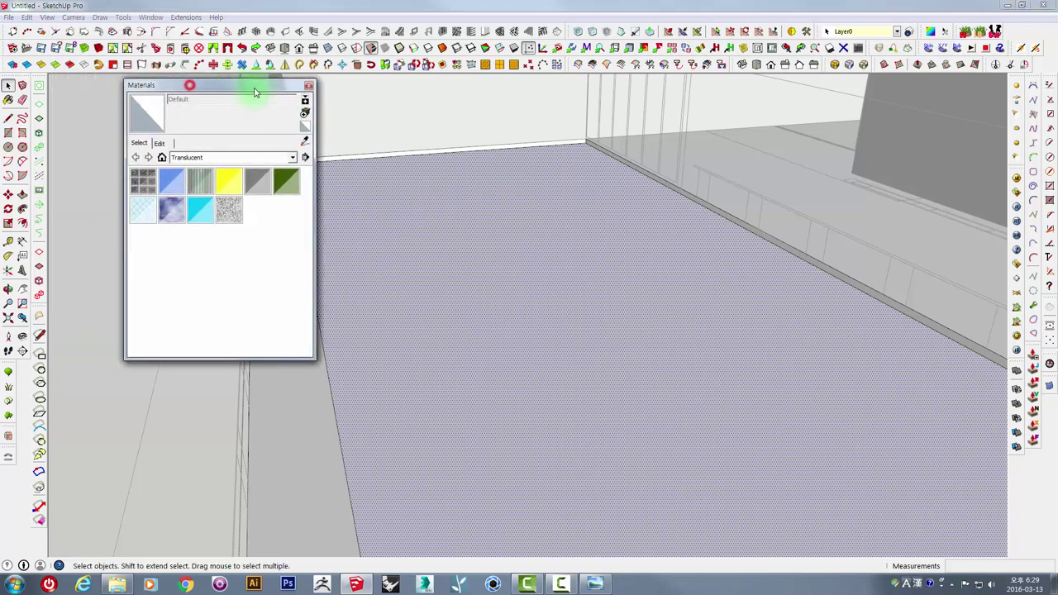
click(176, 161)
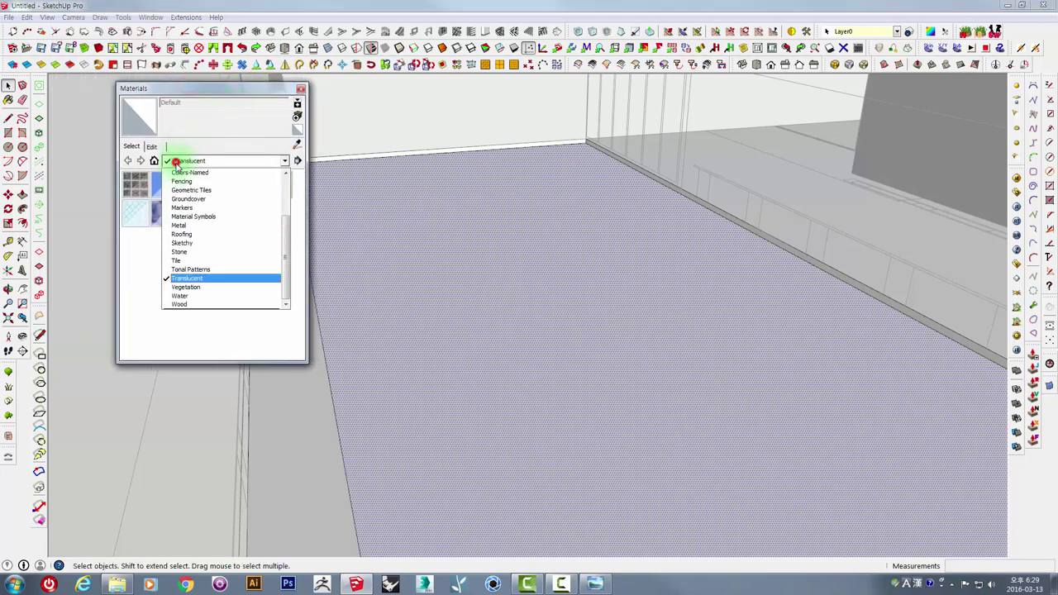
click(180, 279)
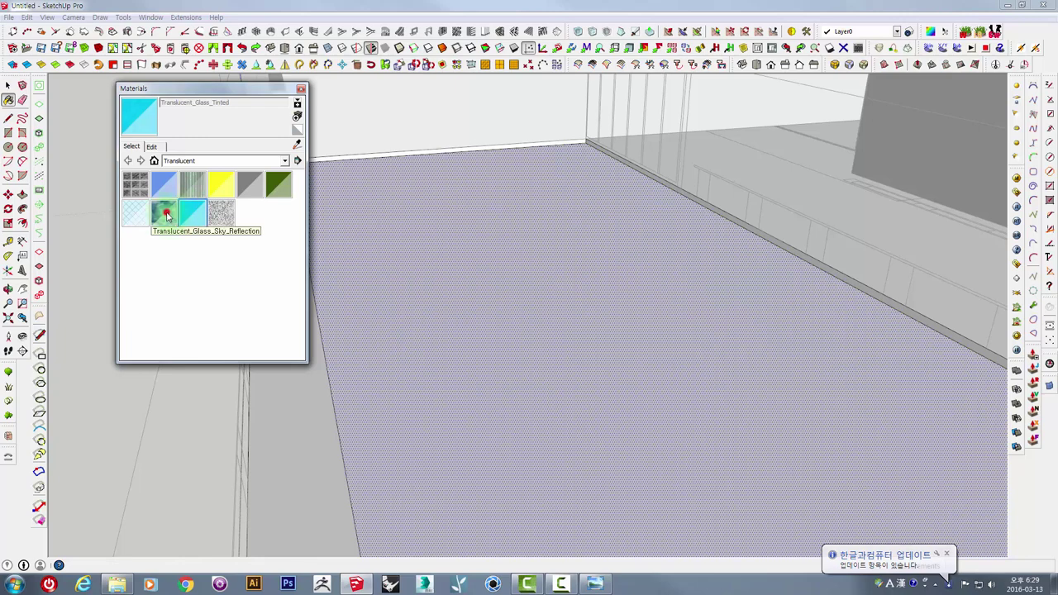
Step: Paint the copied floor with Water_Pool_Light from the Water collection, then close the panel
click(181, 162)
click(178, 295)
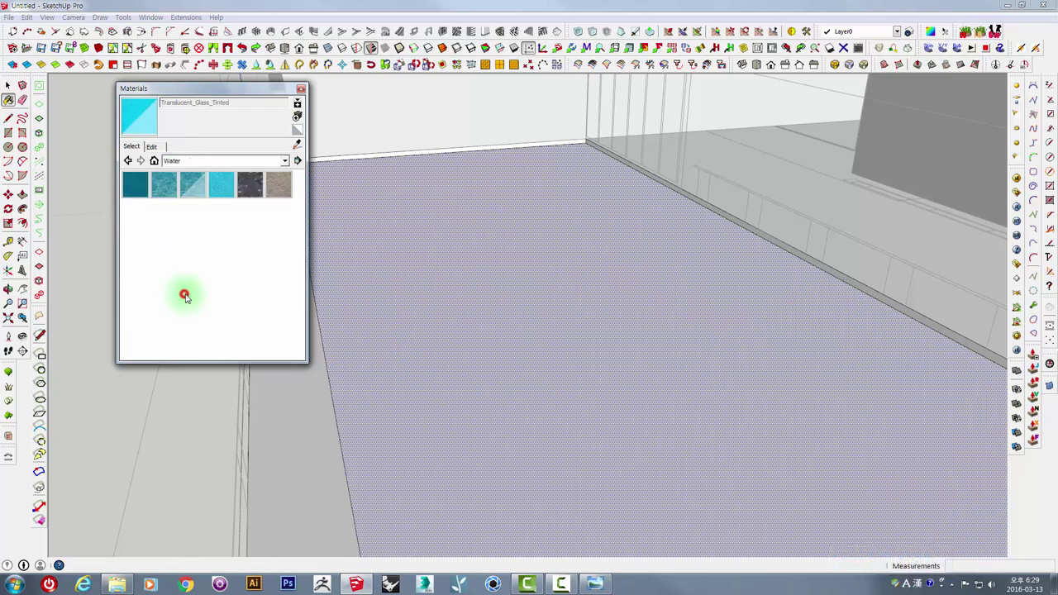
click(192, 191)
click(402, 212)
mouse_move(402, 212)
middle_down()
mouse_move(491, 215)
mouse_move(457, 196)
middle_up()
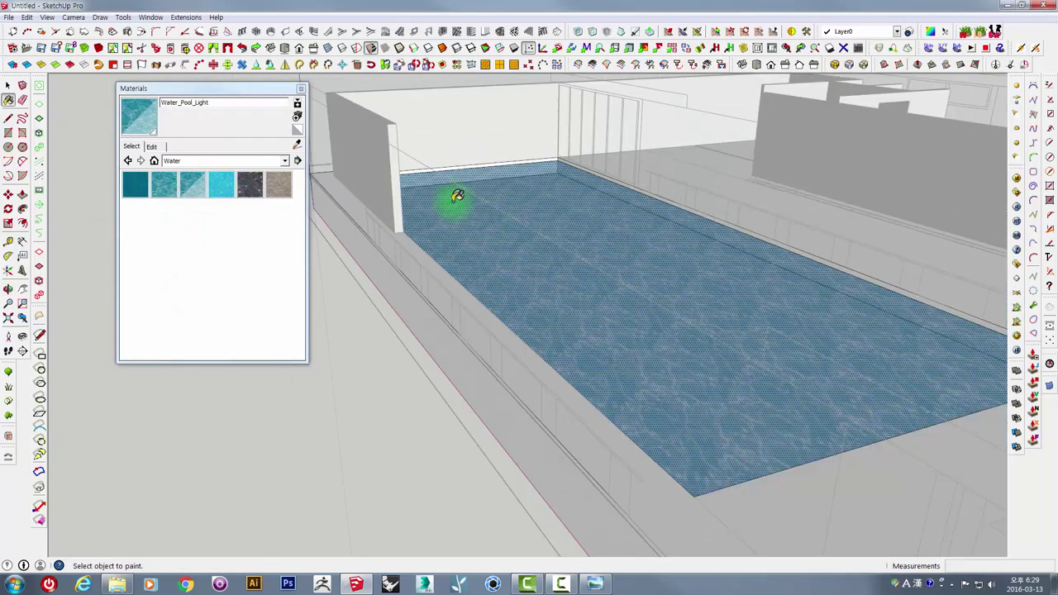
click(305, 88)
mouse_move(303, 88)
middle_down()
mouse_move(347, 166)
mouse_move(397, 326)
mouse_move(383, 195)
middle_up()
scroll(384, 194, down, 3)
mouse_move(503, 236)
middle_down()
mouse_move(626, 253)
mouse_move(371, 201)
mouse_move(669, 274)
mouse_move(685, 433)
mouse_move(574, 414)
middle_up()
Step: Draw a rectangle across the second room's floor
scroll(577, 260, up, 5)
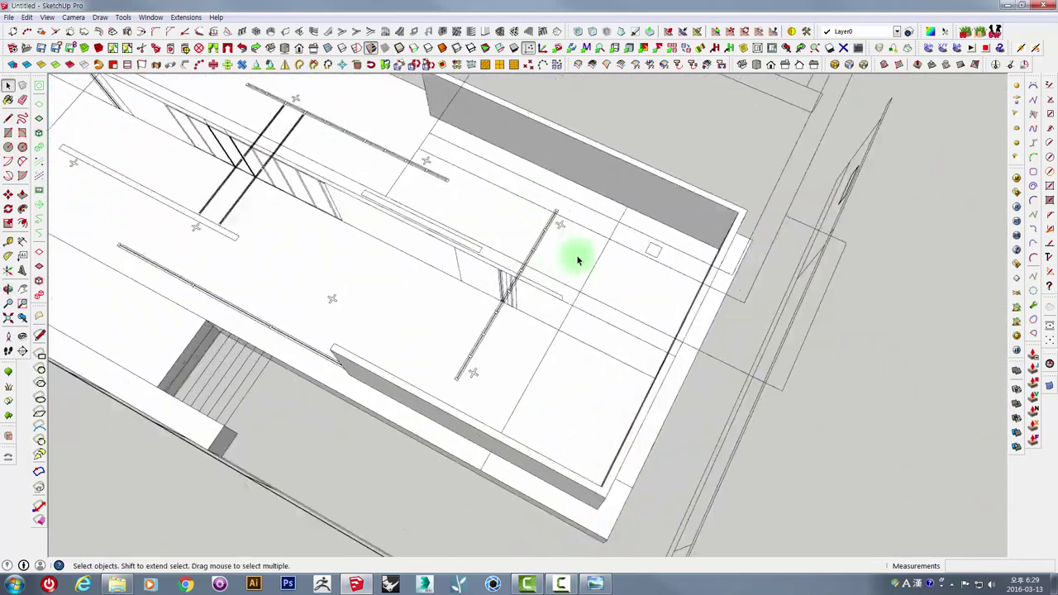
scroll(584, 228, down, 3)
mouse_move(570, 241)
middle_down()
mouse_move(470, 248)
mouse_move(763, 299)
mouse_move(529, 269)
mouse_move(634, 336)
mouse_move(381, 305)
middle_up()
scroll(381, 306, up, 2)
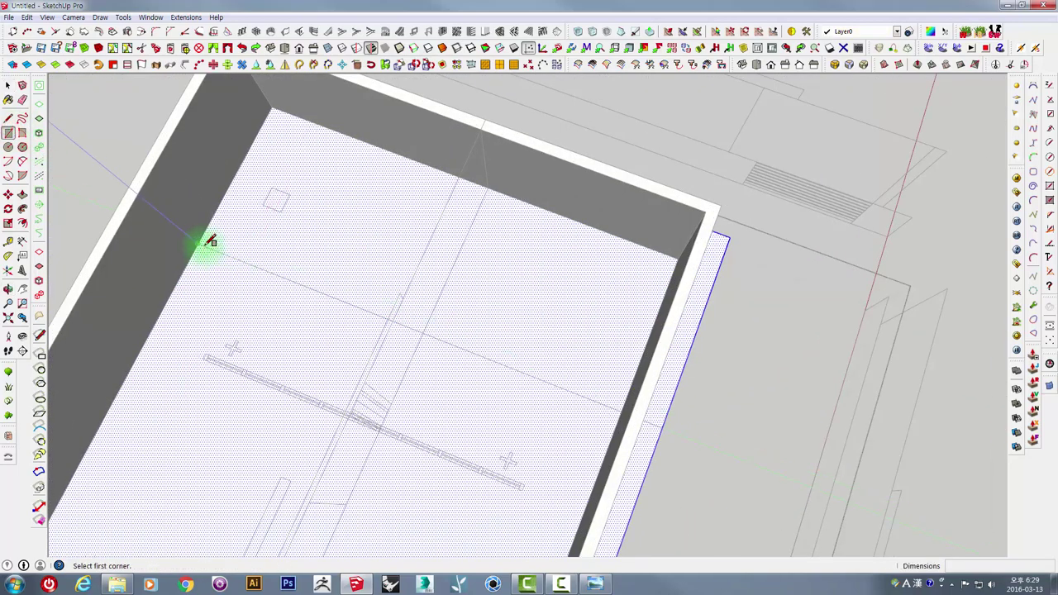
mouse_move(275, 249)
middle_down()
mouse_move(539, 220)
mouse_move(570, 176)
middle_up()
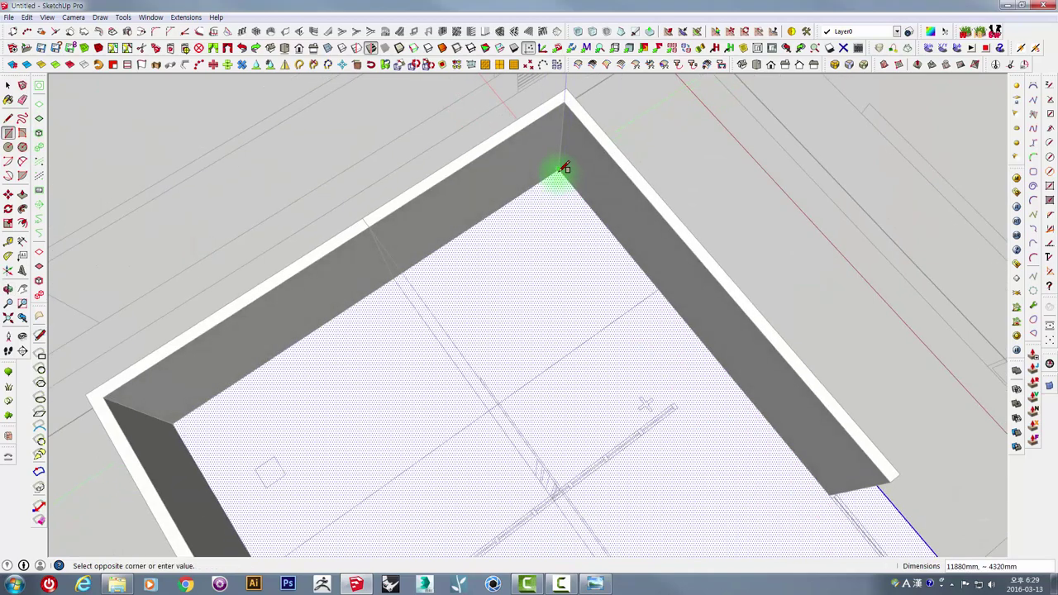
click(564, 168)
middle_drag(574, 243, 378, 240)
scroll(239, 285, up, 1)
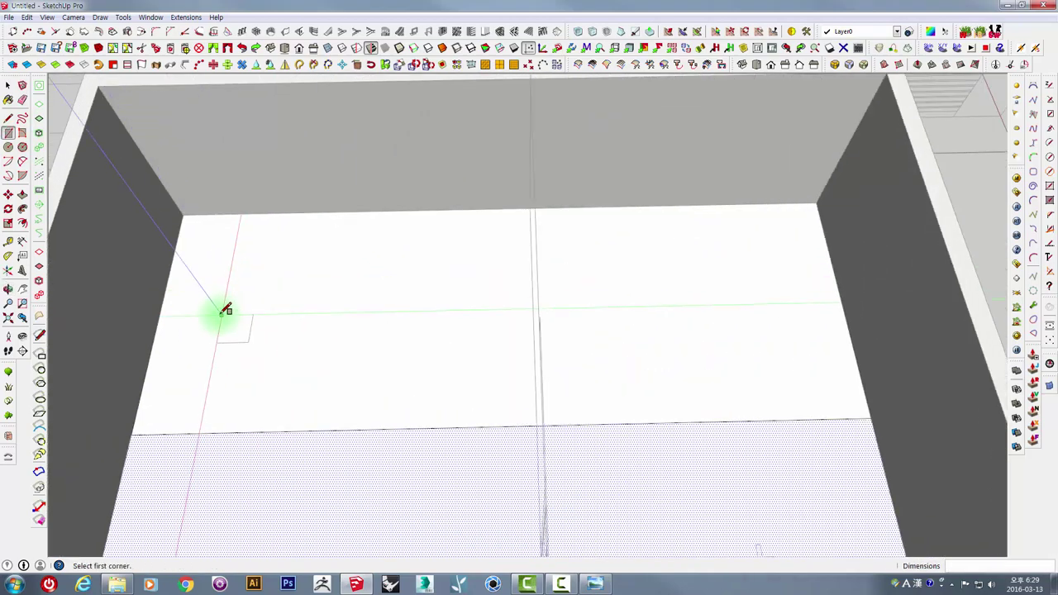
mouse_move(301, 339)
middle_down()
mouse_move(389, 323)
mouse_move(467, 226)
mouse_move(414, 174)
mouse_move(406, 125)
middle_up()
Step: Push the new floor face down to sink the basin
key(space)
key(p)
click(466, 228)
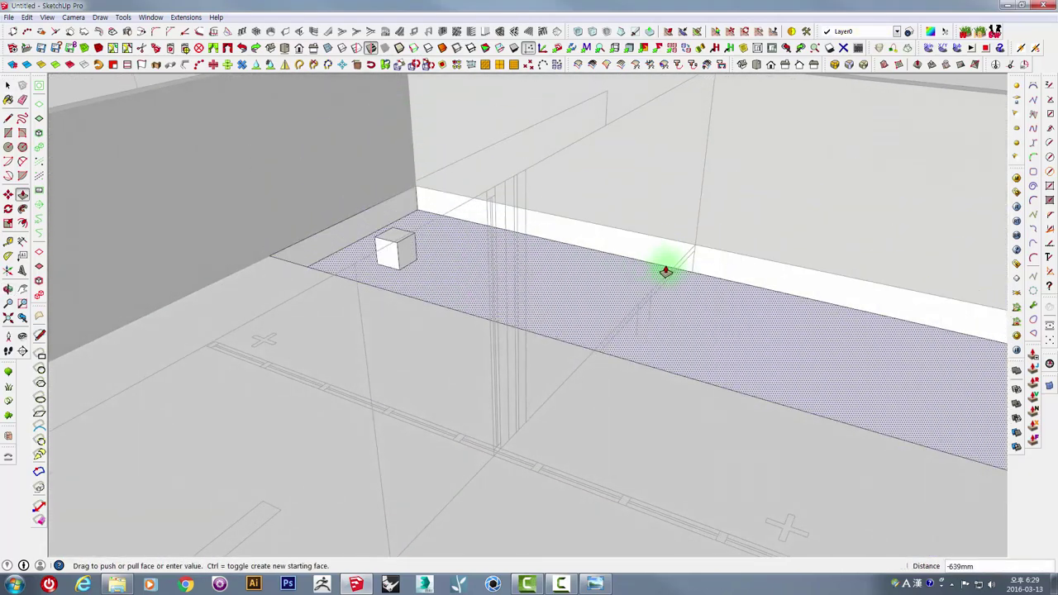
click(691, 287)
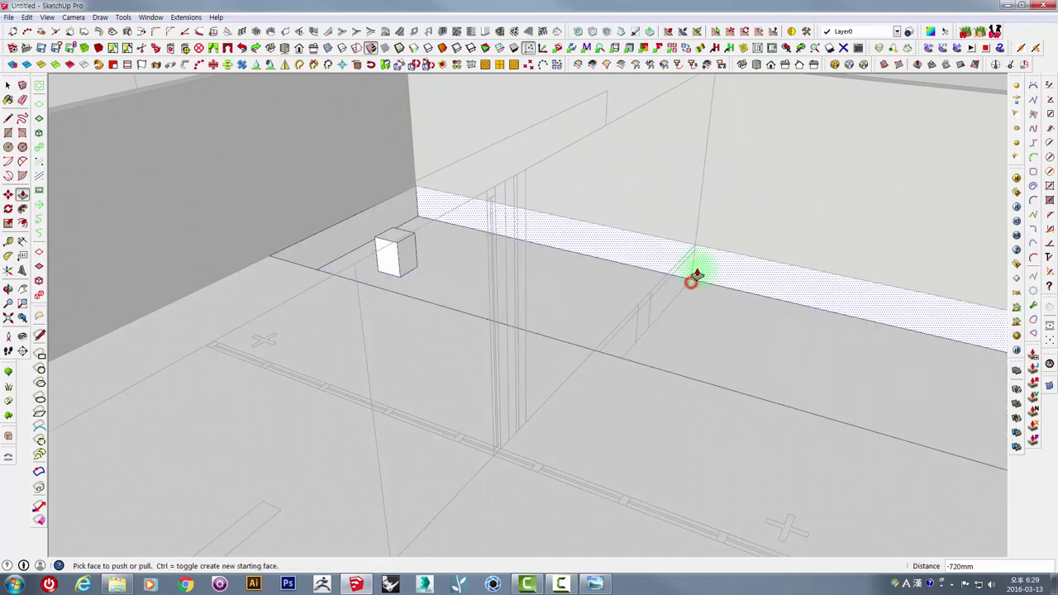
scroll(692, 281, up, 3)
scroll(692, 307, up, 3)
Step: Copy the sunken floor face 300 mm up inside the basin
key(space)
click(671, 348)
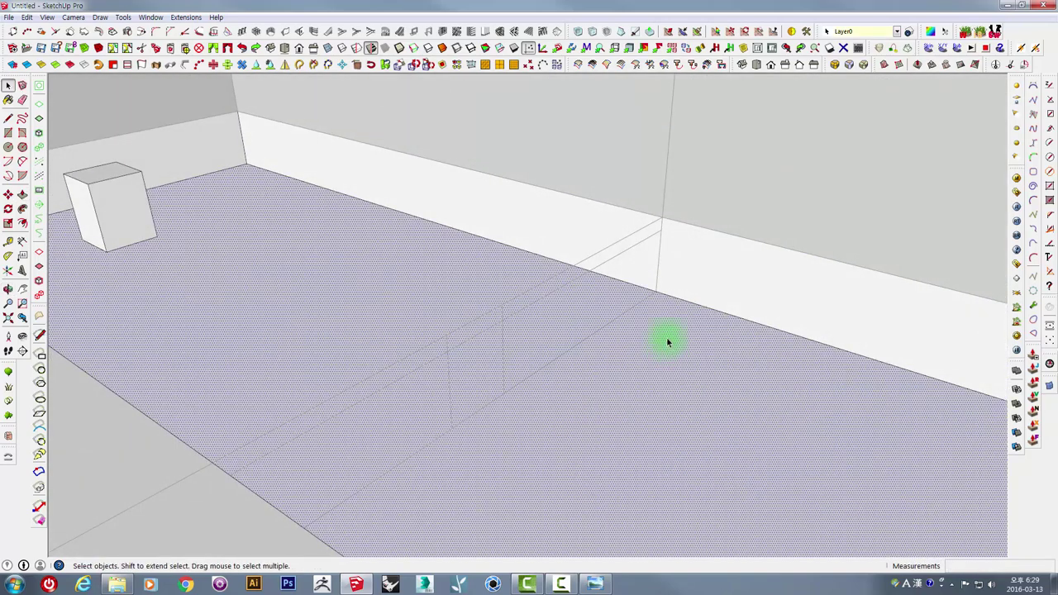
key(m)
click(654, 289)
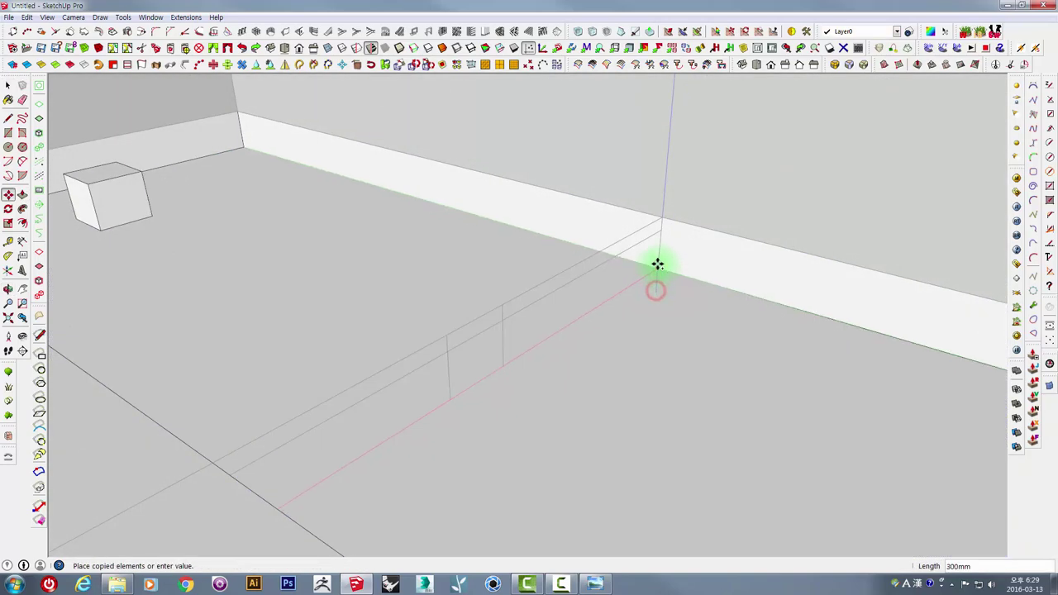
click(659, 235)
key(space)
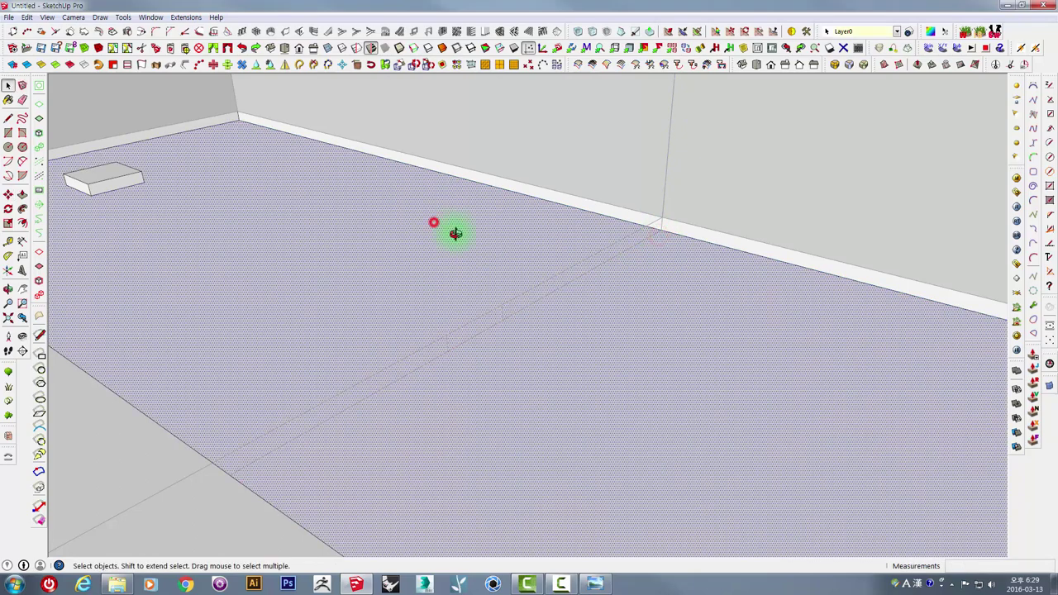
mouse_move(455, 234)
middle_down()
mouse_move(521, 329)
mouse_move(693, 319)
middle_up()
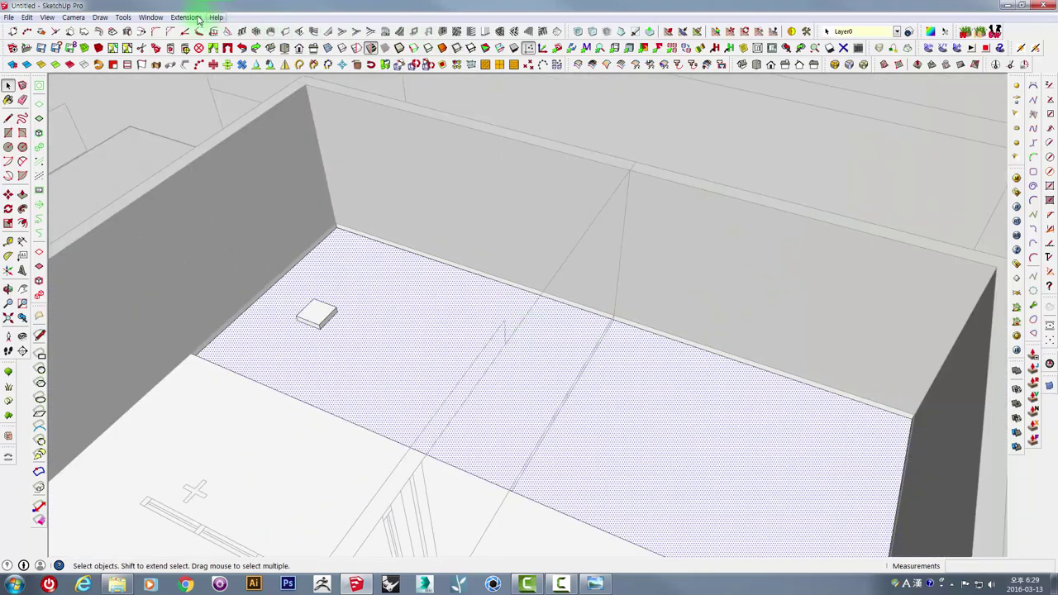
Step: Paint the second pool floor with Water_Pool_Light from the In Model materials
click(157, 18)
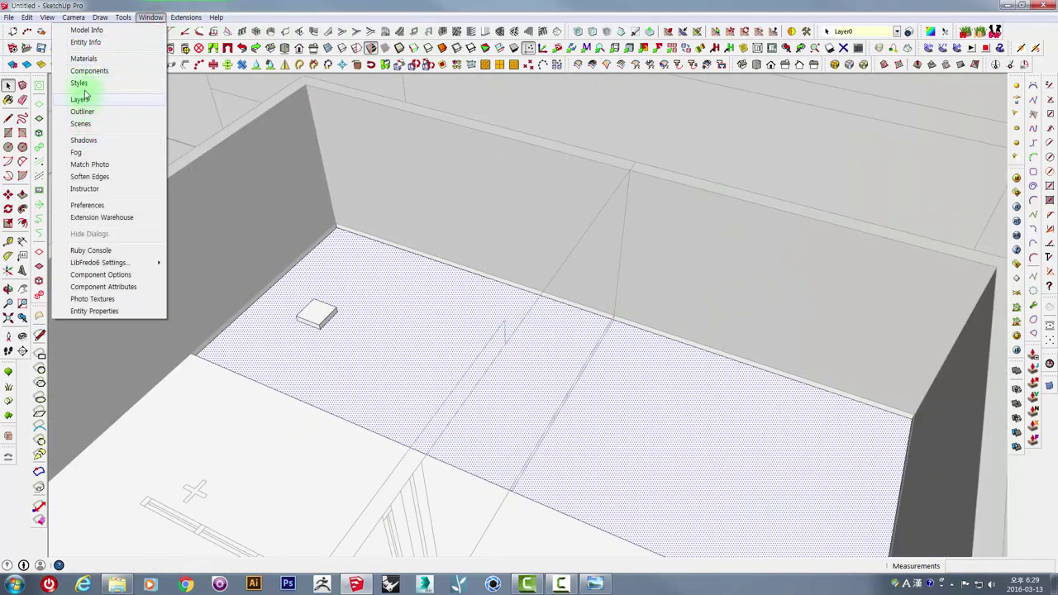
click(83, 60)
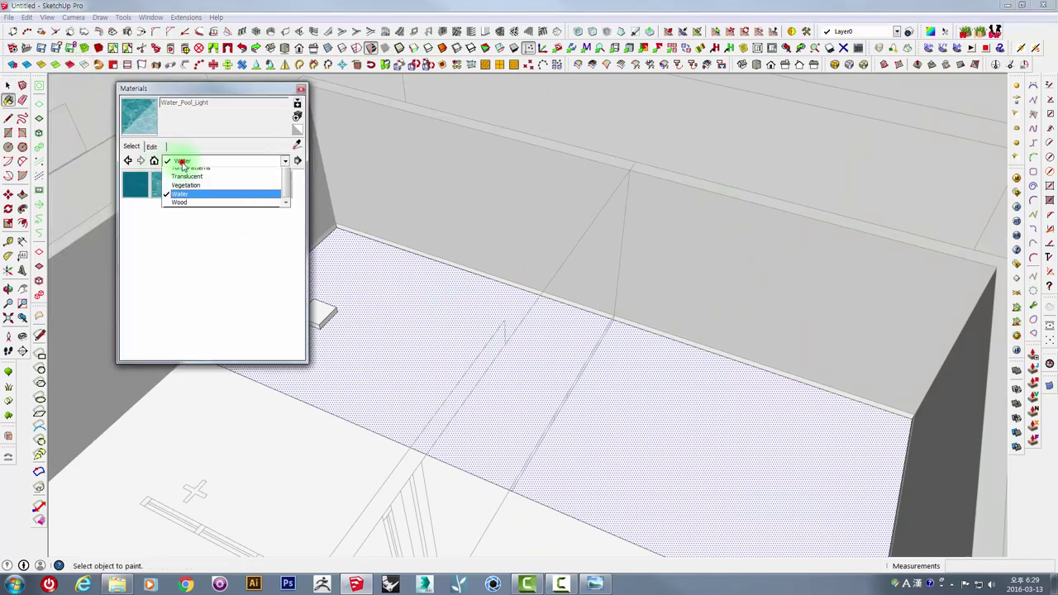
click(186, 173)
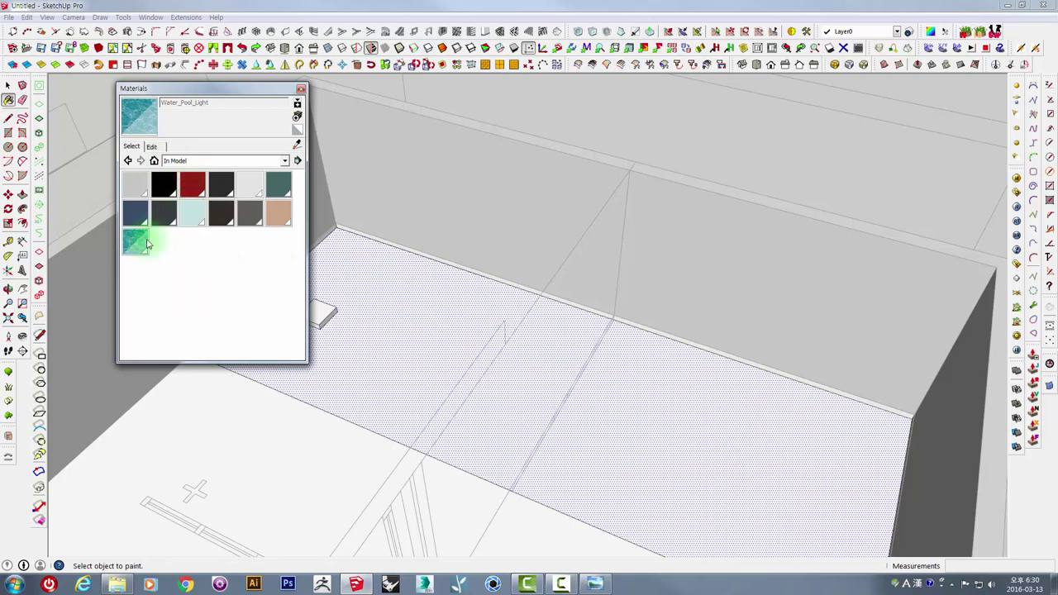
click(420, 325)
Step: Orbit to view both water pools, keeping the In Model collection shown
mouse_move(427, 324)
middle_down()
mouse_move(383, 377)
mouse_move(568, 310)
mouse_move(612, 259)
middle_up()
scroll(414, 372, down, 3)
scroll(396, 395, down, 2)
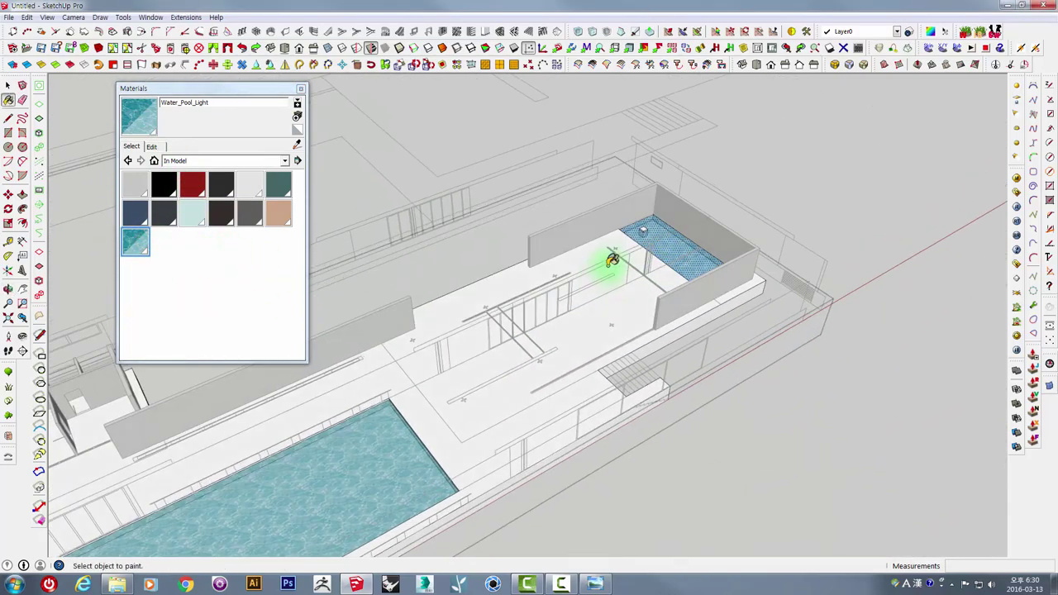
scroll(664, 245, up, 2)
mouse_move(768, 171)
middle_down()
mouse_move(692, 291)
mouse_move(673, 272)
mouse_move(282, 455)
middle_up()
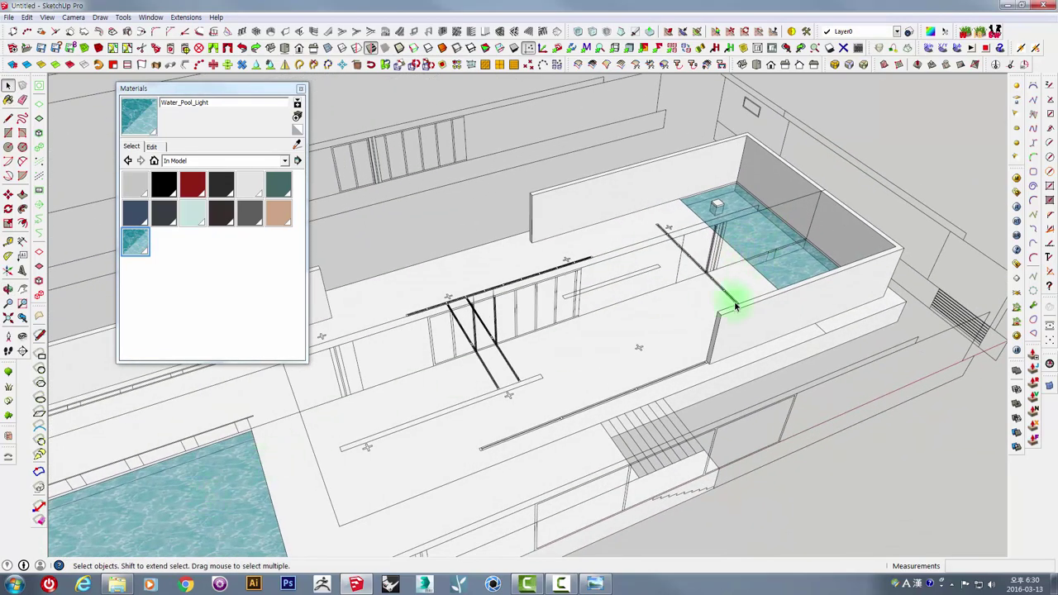
middle_drag(734, 301, 827, 272)
scroll(732, 218, up, 2)
scroll(711, 213, up, 2)
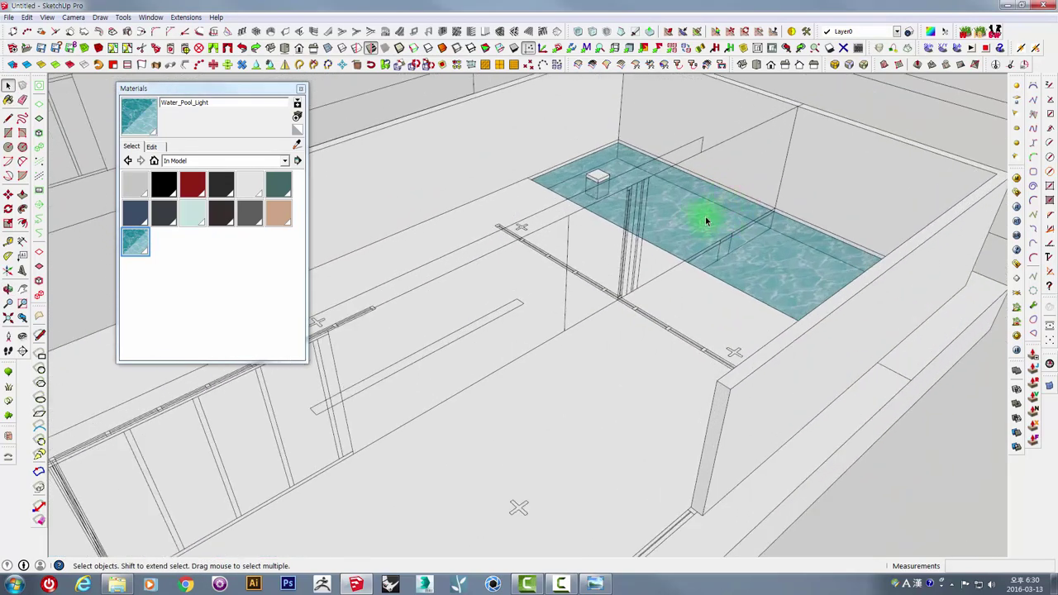
click(175, 163)
click(178, 173)
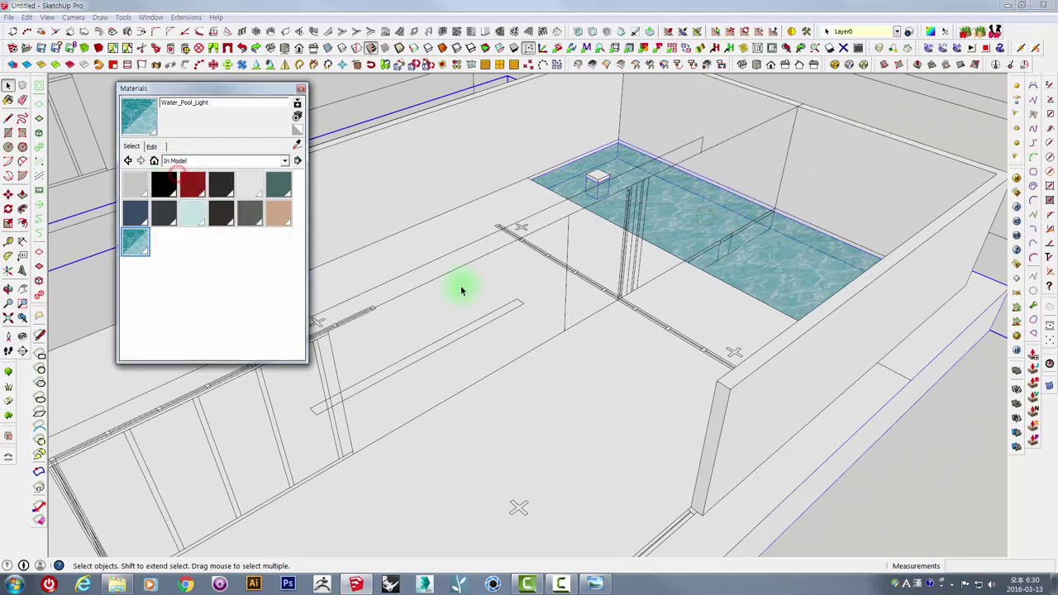
mouse_move(460, 285)
middle_down()
mouse_move(699, 229)
mouse_move(674, 236)
mouse_move(450, 178)
mouse_move(619, 284)
mouse_move(433, 338)
mouse_move(735, 362)
mouse_move(499, 201)
mouse_move(645, 256)
mouse_move(858, 201)
mouse_move(687, 311)
middle_up()
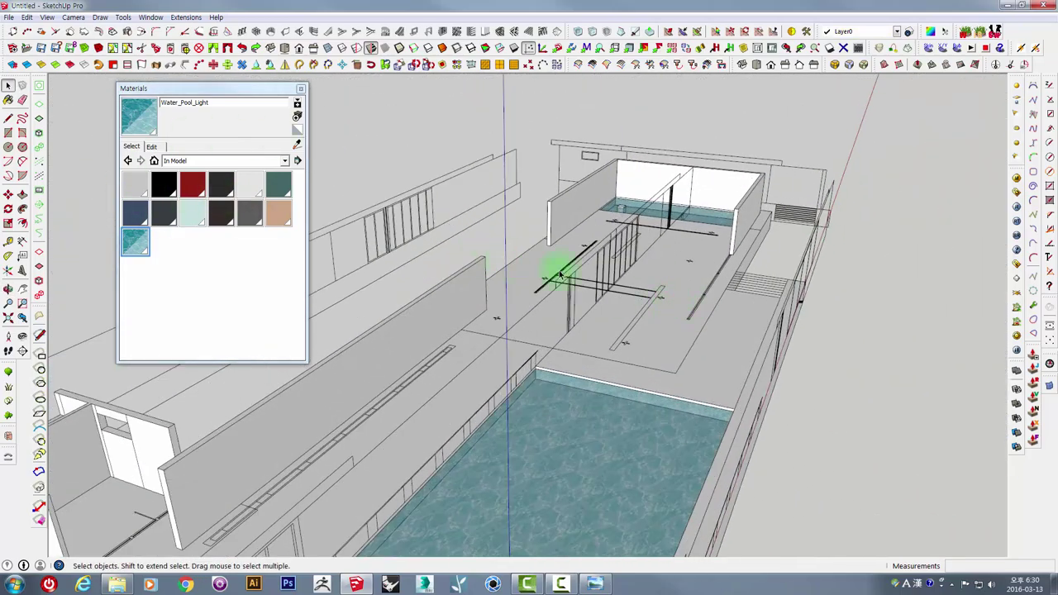
Step: Push the roof slab's front edge back 1423 mm and select the slab's top
mouse_move(559, 275)
middle_down()
mouse_move(791, 239)
mouse_move(706, 286)
mouse_move(702, 349)
mouse_move(755, 270)
mouse_move(699, 302)
mouse_move(558, 444)
mouse_move(425, 366)
mouse_move(566, 365)
mouse_move(551, 307)
middle_up()
scroll(624, 326, up, 3)
scroll(490, 271, up, 2)
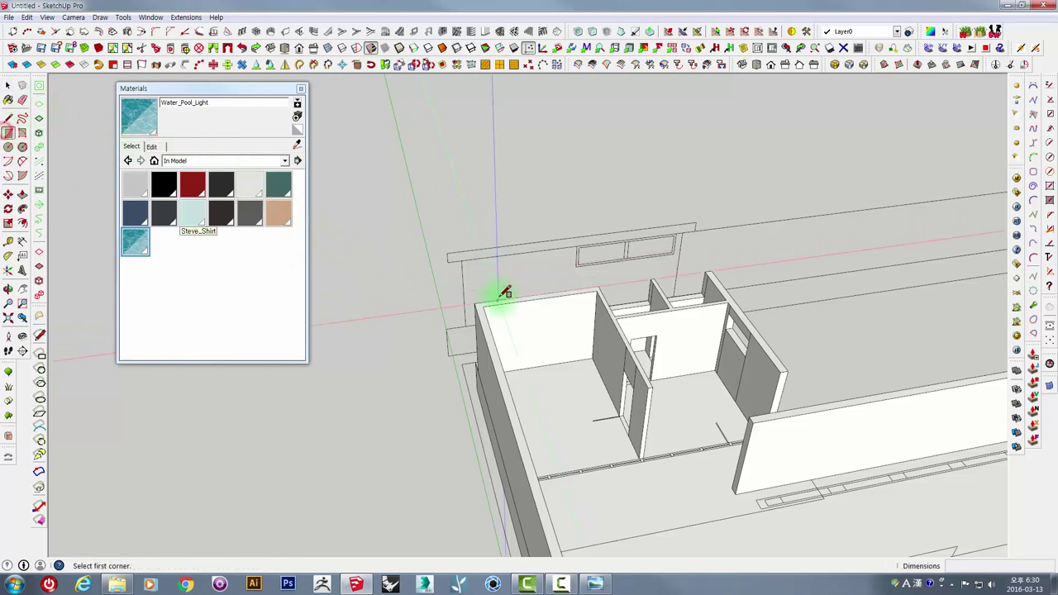
mouse_move(505, 293)
middle_down()
mouse_move(449, 272)
mouse_move(447, 254)
middle_up()
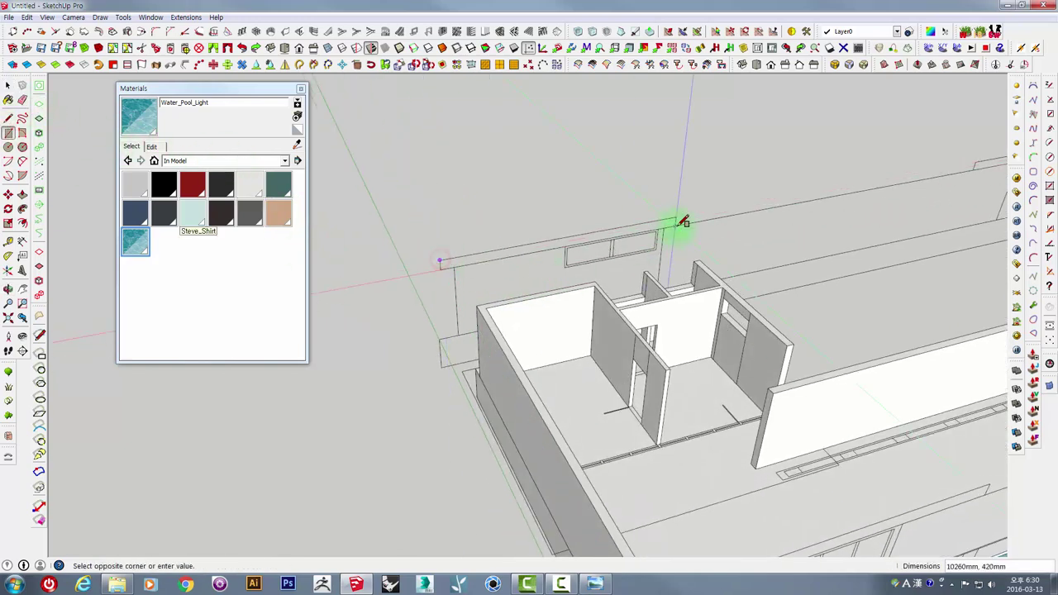
scroll(627, 239, up, 2)
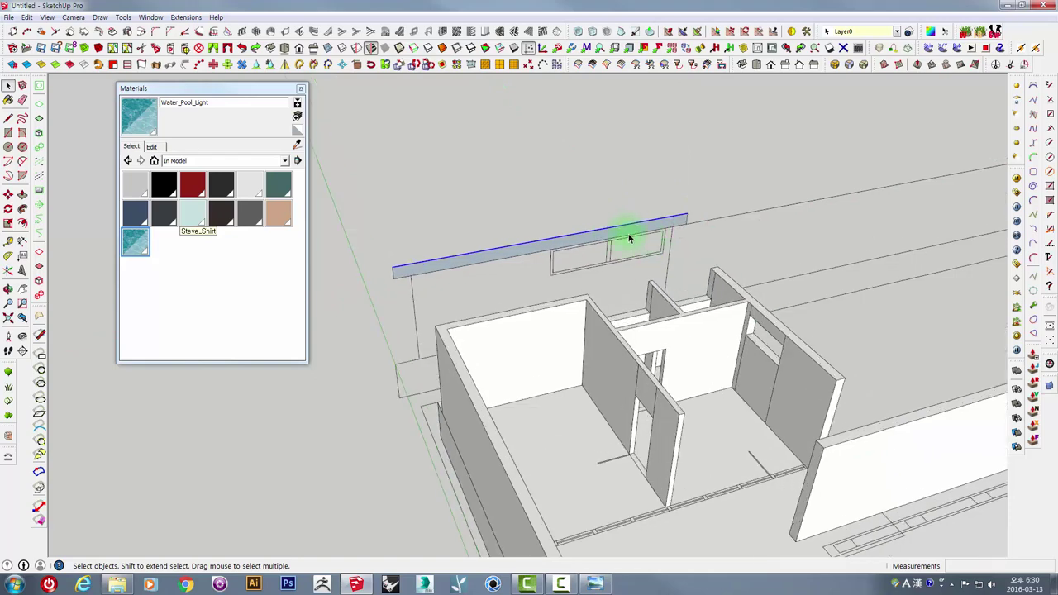
mouse_move(724, 328)
middle_down()
mouse_move(786, 350)
mouse_move(869, 333)
mouse_move(565, 369)
mouse_move(487, 435)
middle_up()
drag(487, 436, 492, 487)
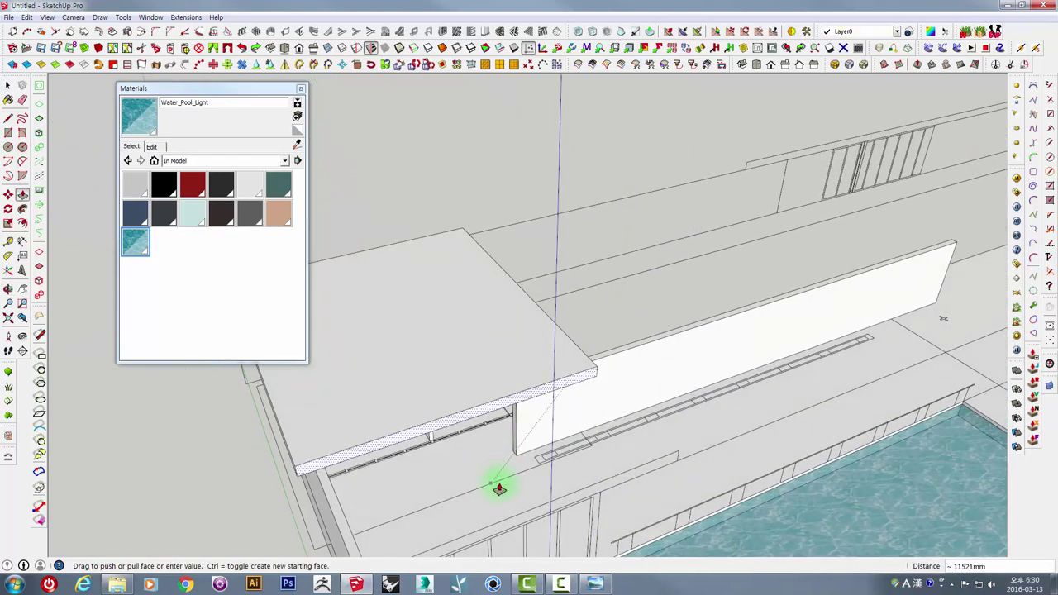
mouse_move(446, 470)
middle_down()
mouse_move(858, 425)
mouse_move(590, 425)
middle_up()
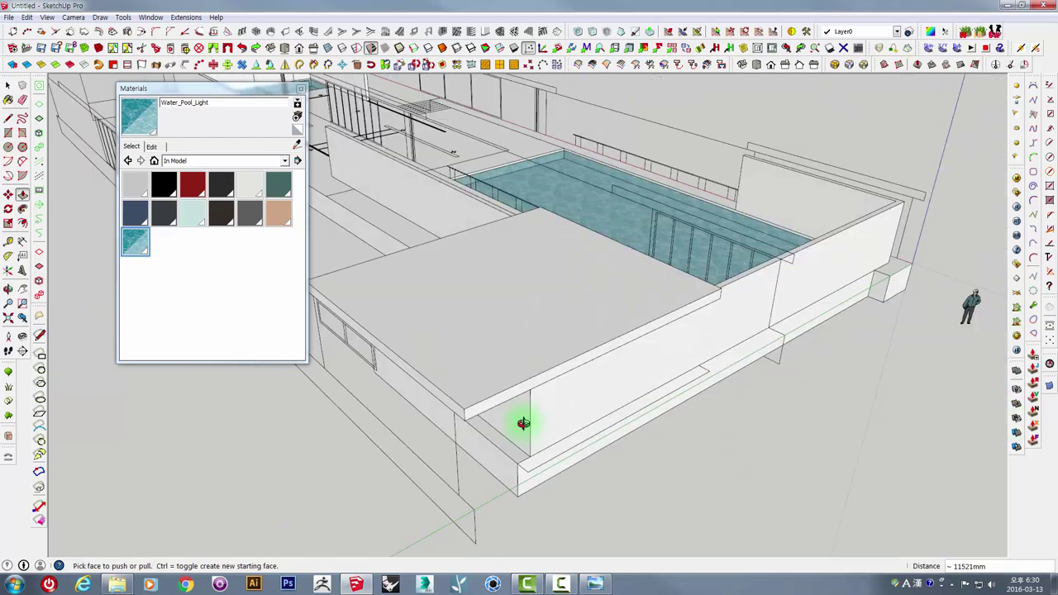
scroll(444, 382, up, 2)
mouse_move(436, 369)
mouse_down()
mouse_move(484, 402)
mouse_move(514, 457)
mouse_up()
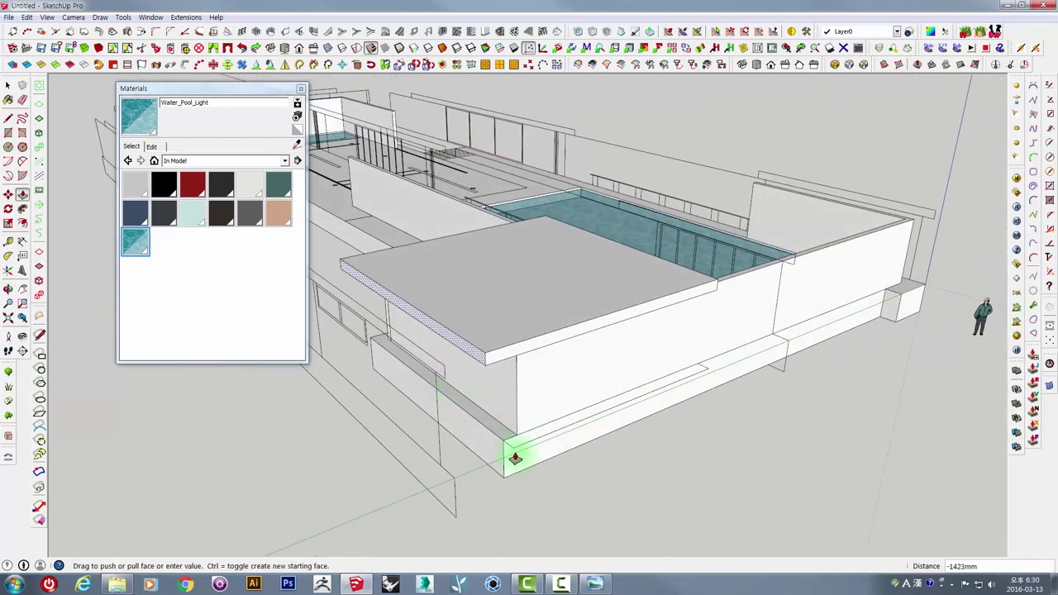
middle_drag(513, 453, 418, 501)
key(space)
click(498, 310)
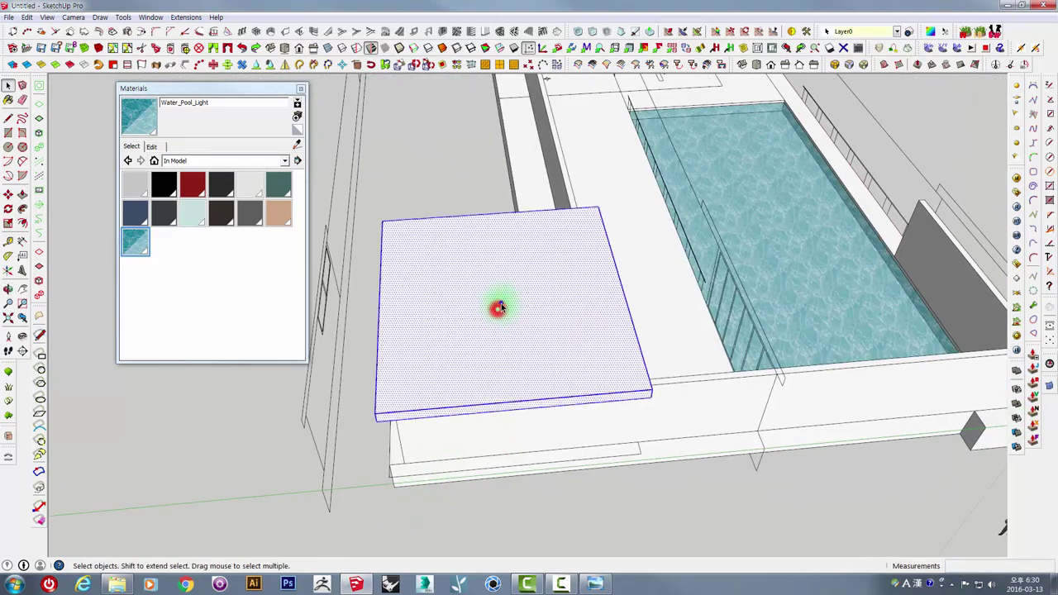
Step: Make the first roof slab into a group
right_click(500, 304)
click(540, 111)
mouse_move(610, 237)
middle_down()
mouse_move(810, 360)
mouse_move(822, 394)
mouse_move(558, 411)
middle_up()
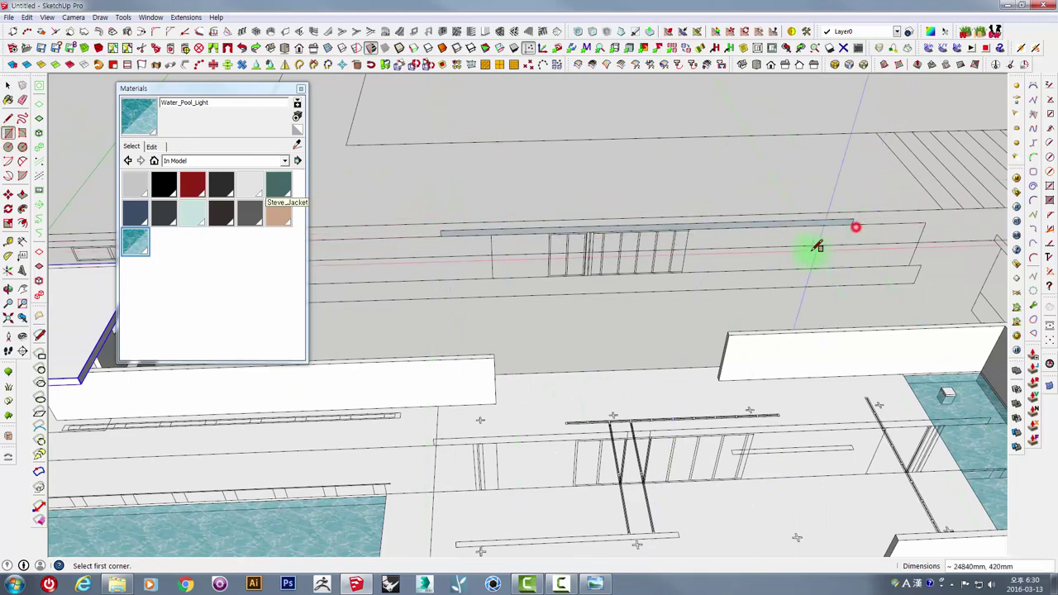
mouse_move(817, 246)
middle_down()
mouse_move(838, 224)
mouse_move(797, 231)
middle_up()
Step: Extrude the new rectangle into a thin roof slab beside the pool and select it
key(p)
click(797, 225)
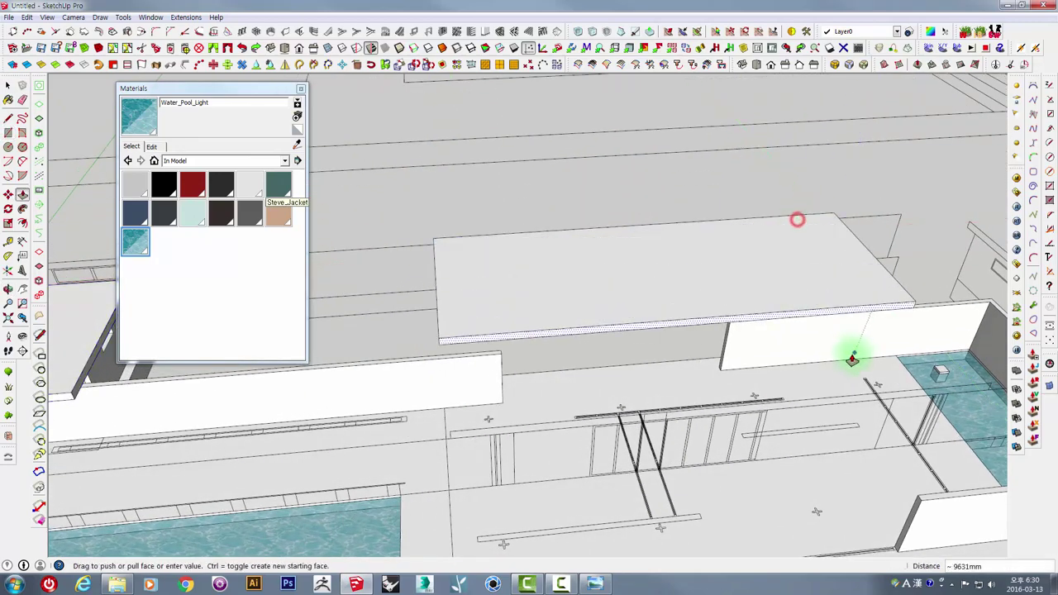
mouse_move(851, 359)
middle_down()
mouse_move(540, 373)
mouse_move(702, 441)
mouse_move(611, 452)
mouse_move(491, 395)
mouse_move(609, 335)
mouse_move(514, 268)
middle_up()
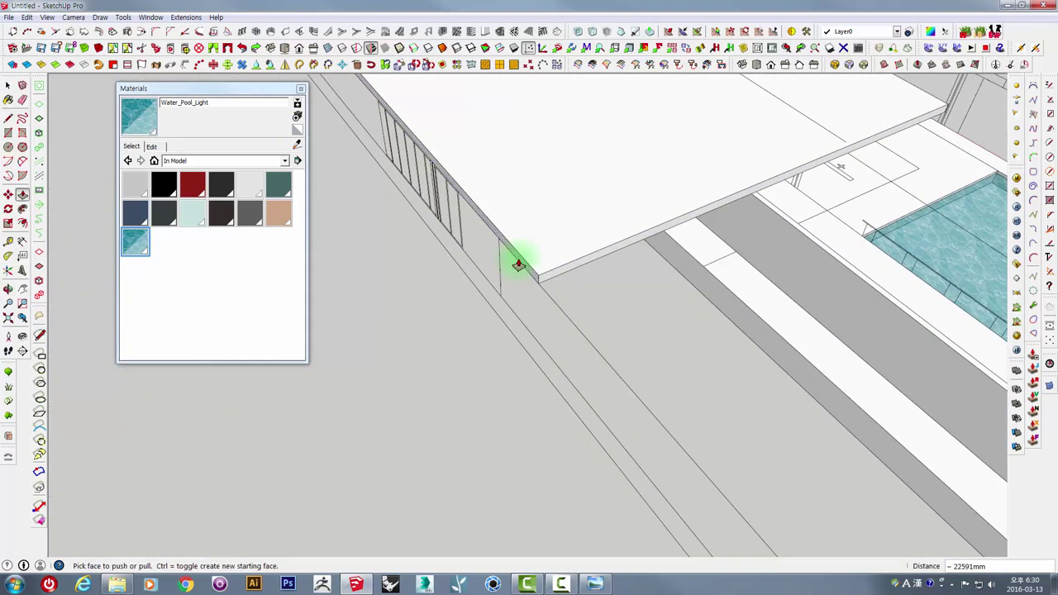
click(518, 265)
mouse_move(698, 276)
middle_down()
mouse_move(637, 439)
mouse_move(513, 358)
mouse_move(525, 401)
mouse_move(515, 447)
mouse_move(537, 314)
mouse_move(529, 406)
middle_up()
scroll(529, 406, up, 2)
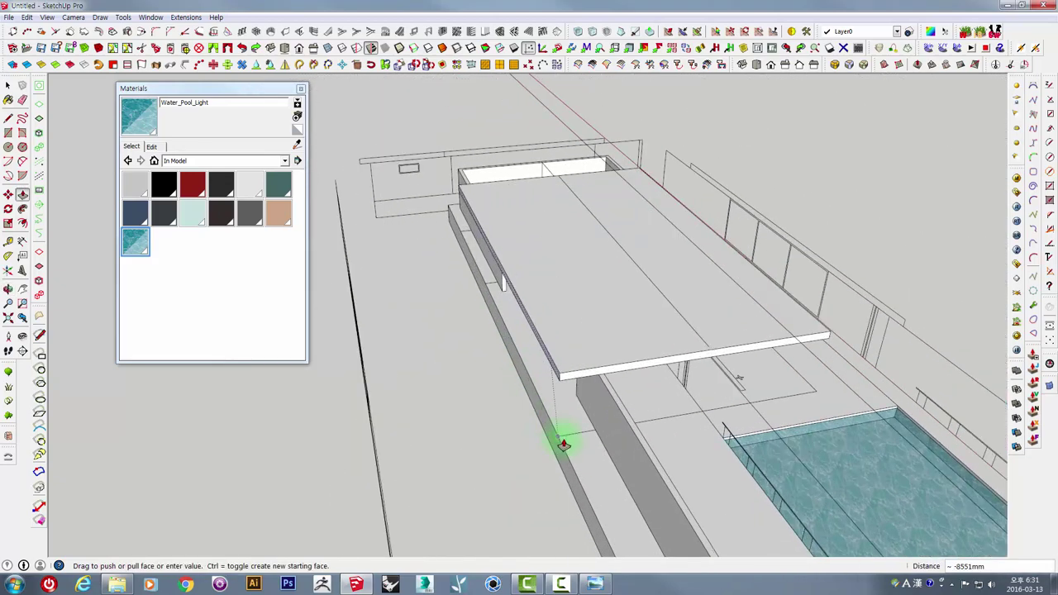
mouse_move(563, 444)
middle_down()
mouse_move(359, 422)
mouse_move(534, 338)
mouse_move(687, 432)
mouse_move(401, 378)
mouse_move(678, 390)
mouse_move(524, 321)
mouse_move(673, 342)
middle_up()
key(space)
click(534, 339)
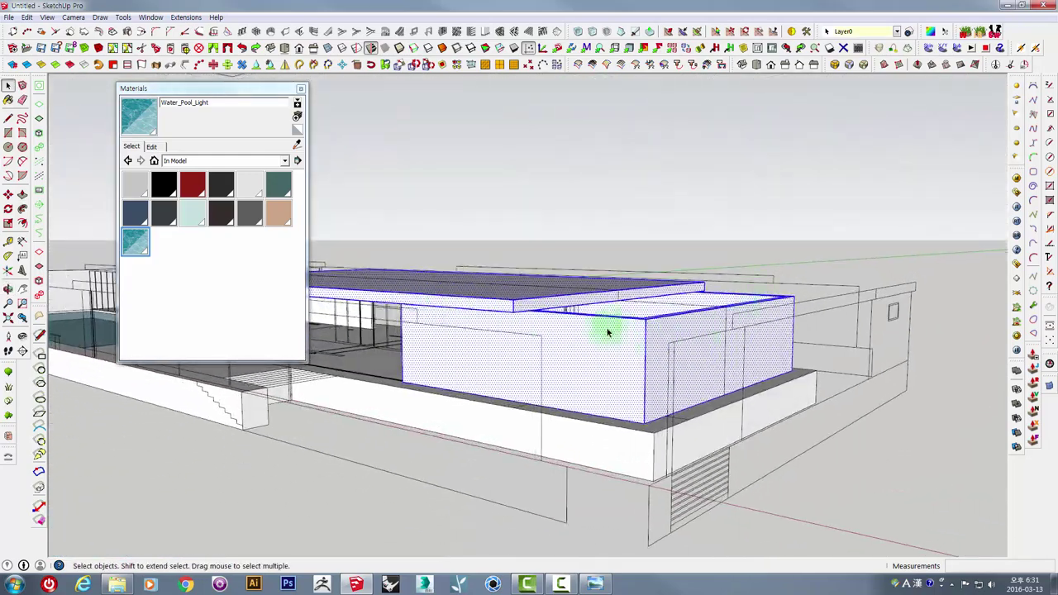
Step: Delete the selected roof slabs and group the walls beneath
scroll(716, 431, up, 2)
key(Delete)
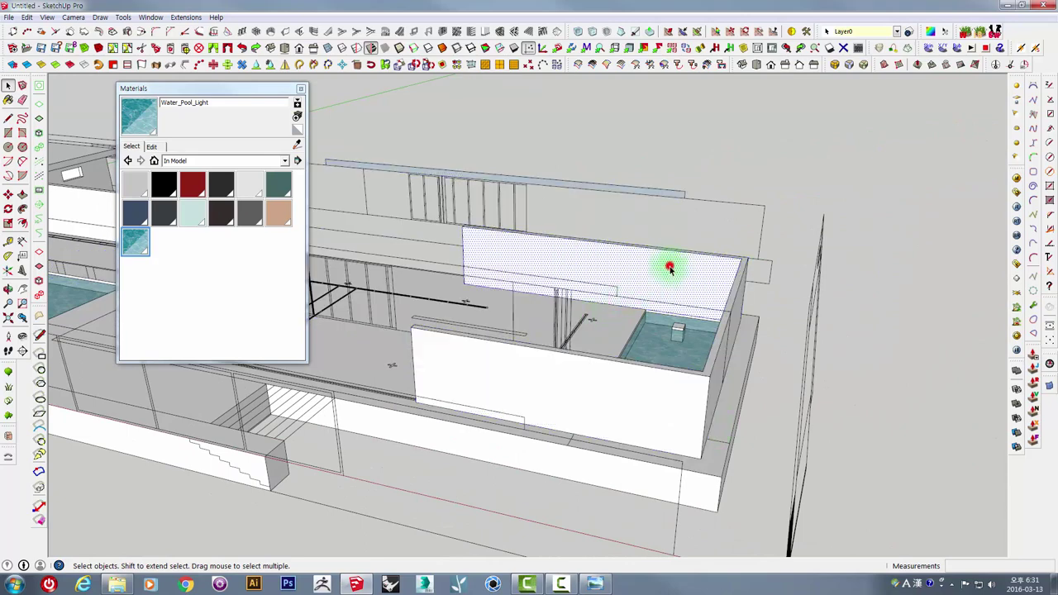
click(668, 267)
right_click(670, 266)
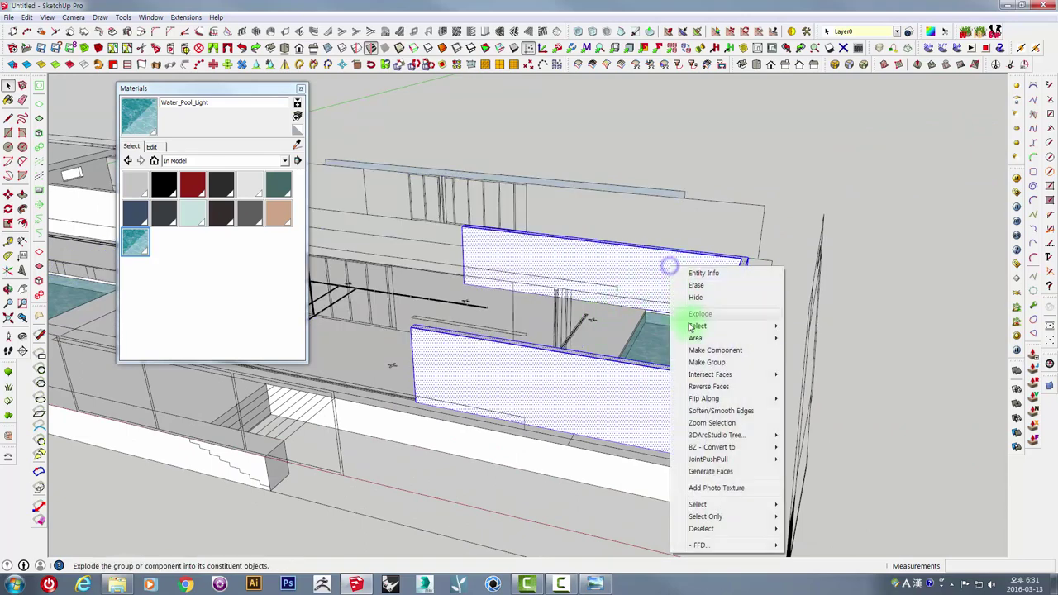
click(706, 363)
Step: Push/Pull the roof face into a large roof slab
mouse_move(640, 172)
middle_down()
mouse_move(673, 208)
mouse_move(494, 366)
mouse_move(557, 324)
mouse_move(884, 350)
mouse_move(464, 446)
mouse_move(550, 492)
middle_up()
key(p)
click(551, 491)
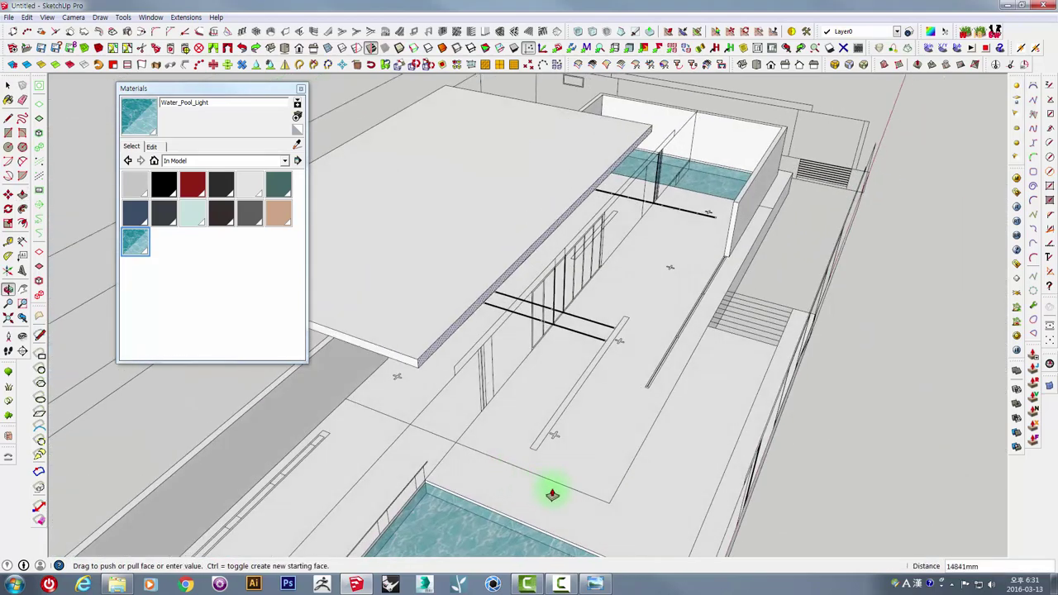
click(610, 500)
middle_drag(537, 423, 673, 437)
scroll(597, 350, up, 5)
mouse_move(598, 349)
middle_down()
mouse_move(637, 382)
mouse_move(658, 364)
middle_up()
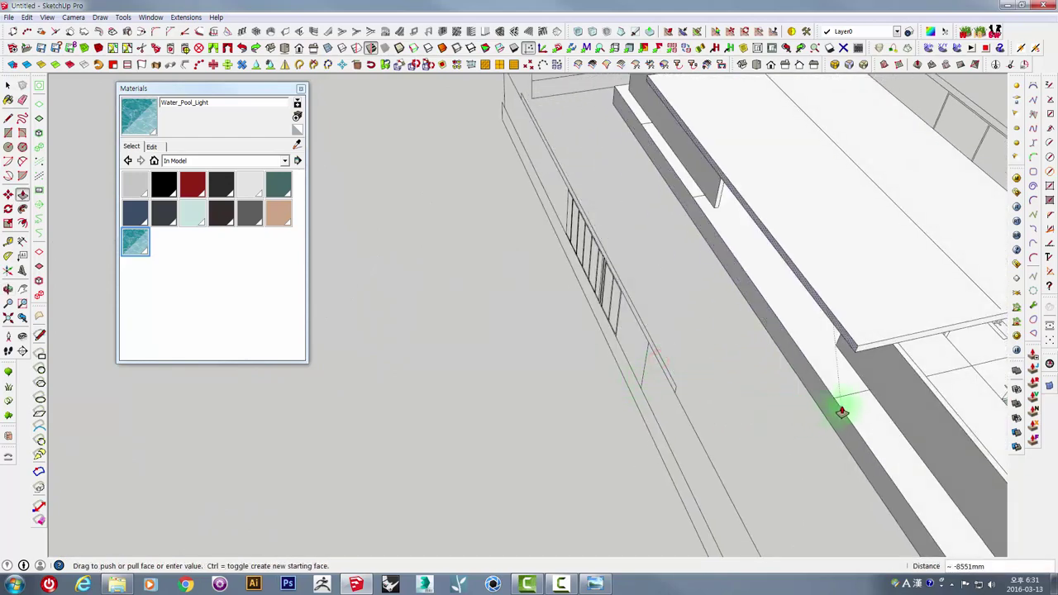
middle_drag(839, 398, 456, 482)
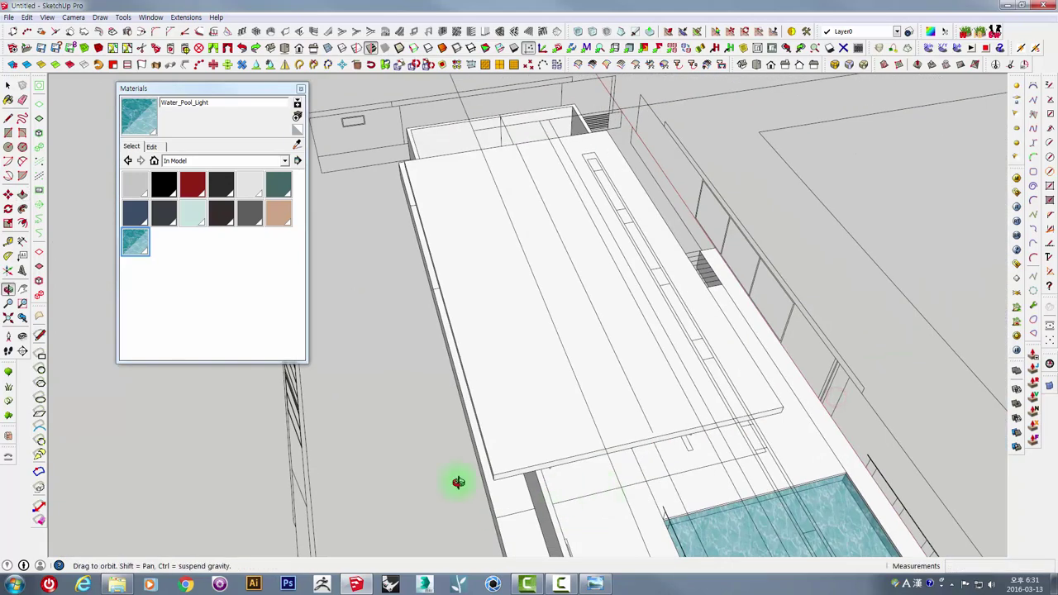
Step: Make the large roof slab its own group
key(space)
click(509, 306)
right_click(486, 281)
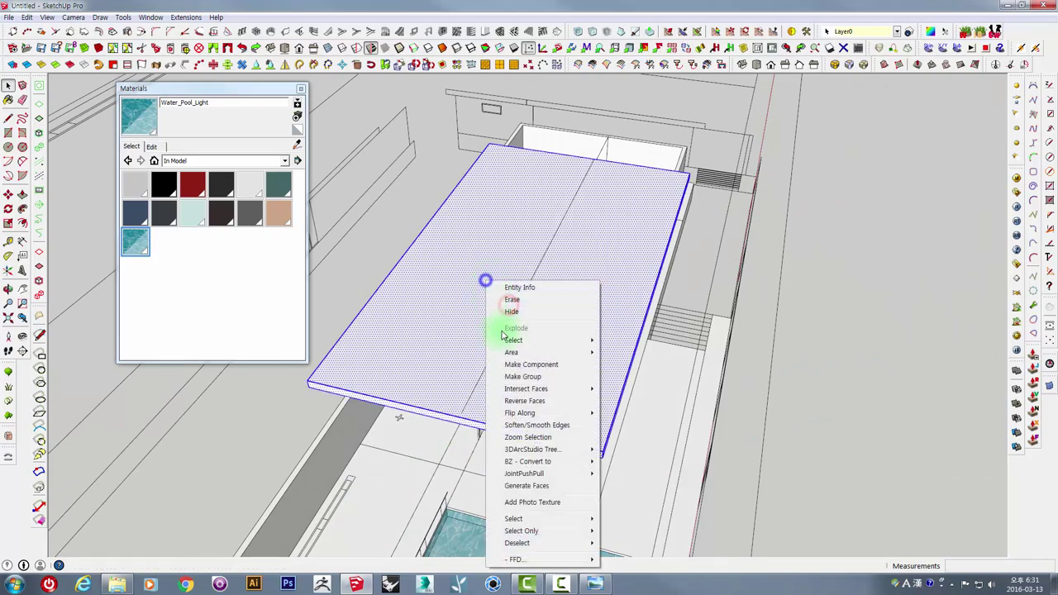
click(530, 384)
mouse_move(548, 385)
middle_down()
mouse_move(465, 325)
mouse_move(675, 366)
mouse_move(633, 205)
middle_up()
Step: Orbit around the building and finish the first glass panel rectangle in the window frame
middle_drag(710, 296, 737, 355)
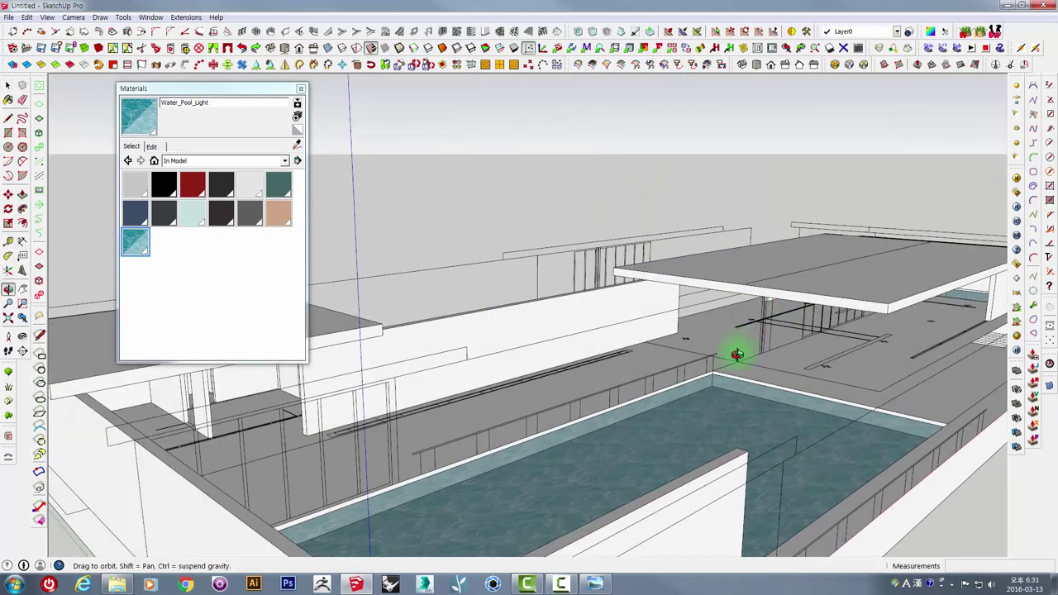
scroll(780, 389, up, 3)
middle_drag(780, 390, 659, 287)
scroll(527, 335, up, 3)
scroll(528, 335, down, 5)
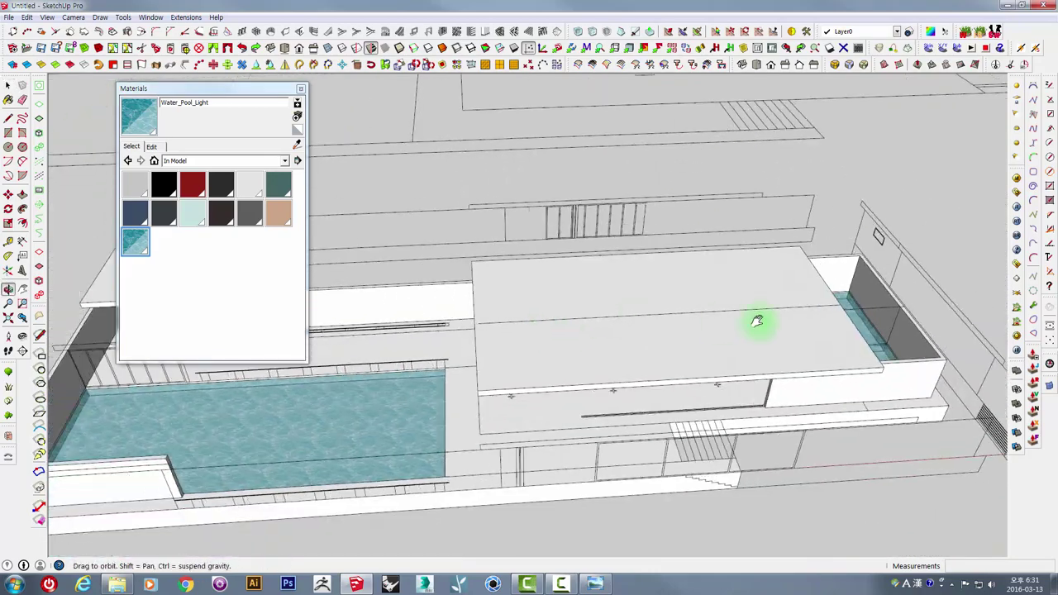
mouse_move(756, 319)
middle_down()
mouse_move(637, 328)
mouse_move(503, 250)
mouse_move(422, 123)
mouse_move(799, 319)
middle_up()
scroll(614, 404, up, 3)
scroll(613, 404, down, 3)
mouse_move(614, 404)
middle_down()
mouse_move(742, 349)
mouse_move(806, 270)
mouse_move(818, 234)
mouse_move(744, 276)
mouse_move(685, 359)
mouse_move(518, 430)
mouse_move(451, 416)
mouse_move(628, 438)
mouse_move(652, 382)
mouse_move(751, 336)
mouse_move(593, 404)
middle_up()
mouse_move(514, 417)
middle_down()
mouse_move(609, 404)
mouse_move(535, 406)
mouse_move(506, 393)
middle_up()
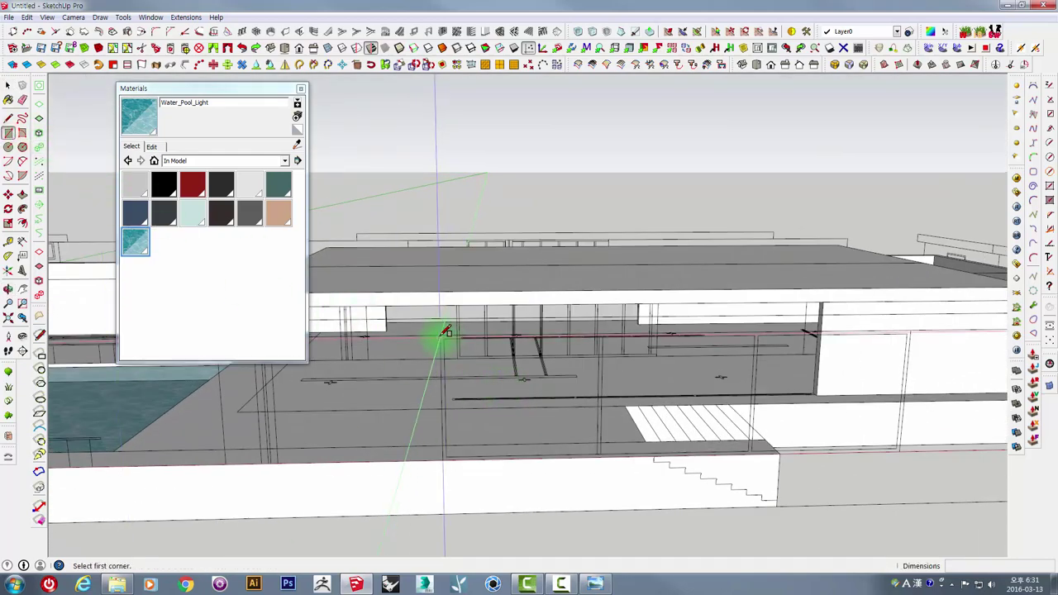
middle_drag(693, 431, 709, 494)
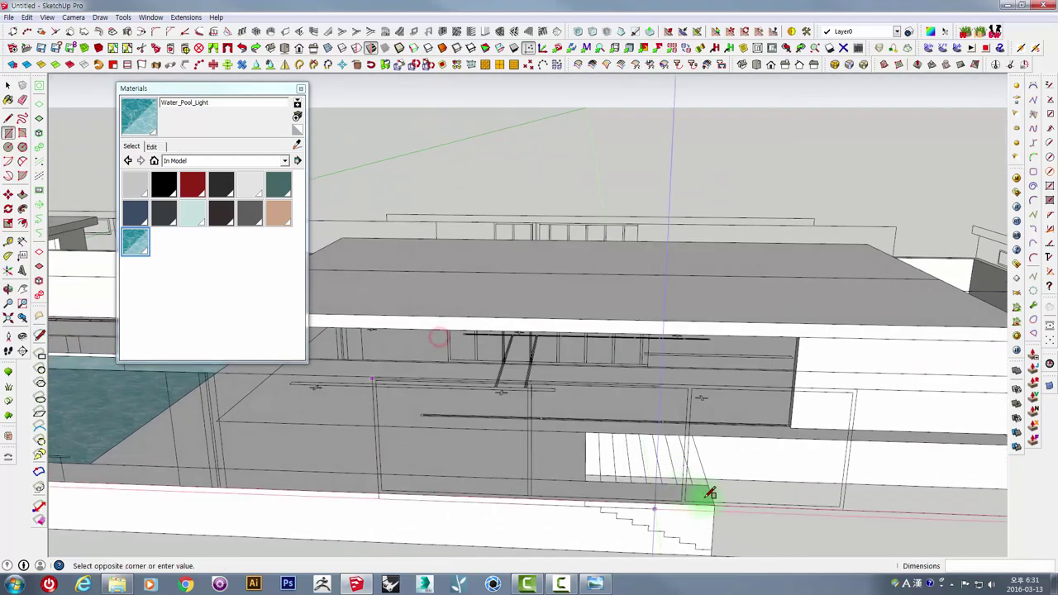
click(852, 504)
Step: Draw the next glass panel rectangle inside the window frame opening
mouse_move(603, 472)
middle_down()
mouse_move(414, 418)
mouse_move(406, 378)
mouse_move(497, 267)
mouse_move(419, 276)
mouse_move(388, 394)
mouse_move(550, 259)
middle_up()
scroll(372, 277, up, 2)
scroll(615, 270, down, 3)
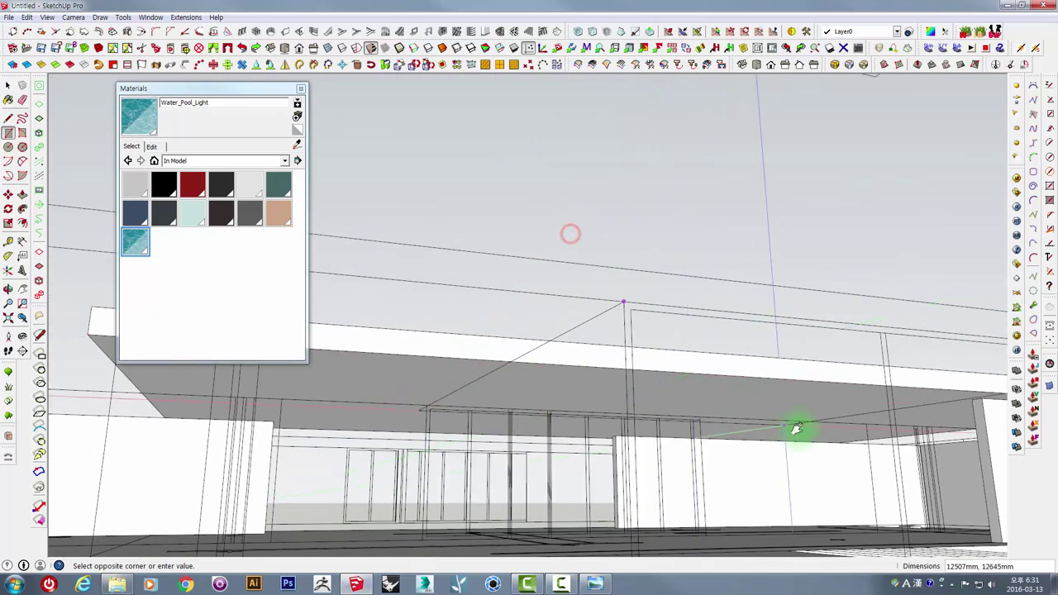
mouse_move(796, 427)
middle_down()
mouse_move(574, 338)
mouse_move(560, 427)
mouse_move(577, 514)
mouse_move(418, 466)
mouse_move(777, 454)
mouse_move(425, 389)
mouse_move(513, 352)
middle_up()
click(574, 509)
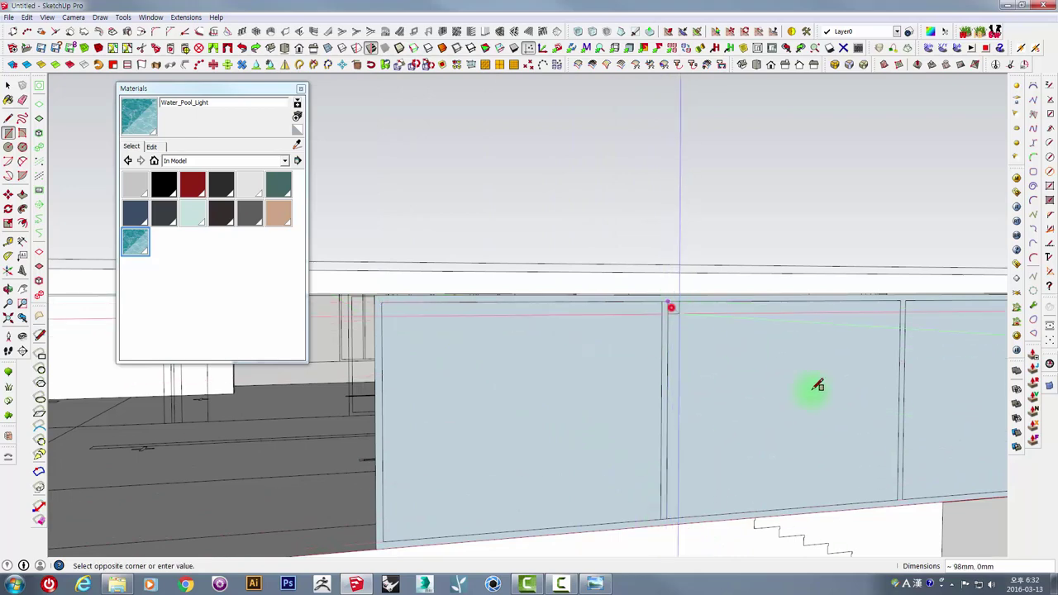
Step: Switch to Front view and select the right glass panel
scroll(633, 456, down, 2)
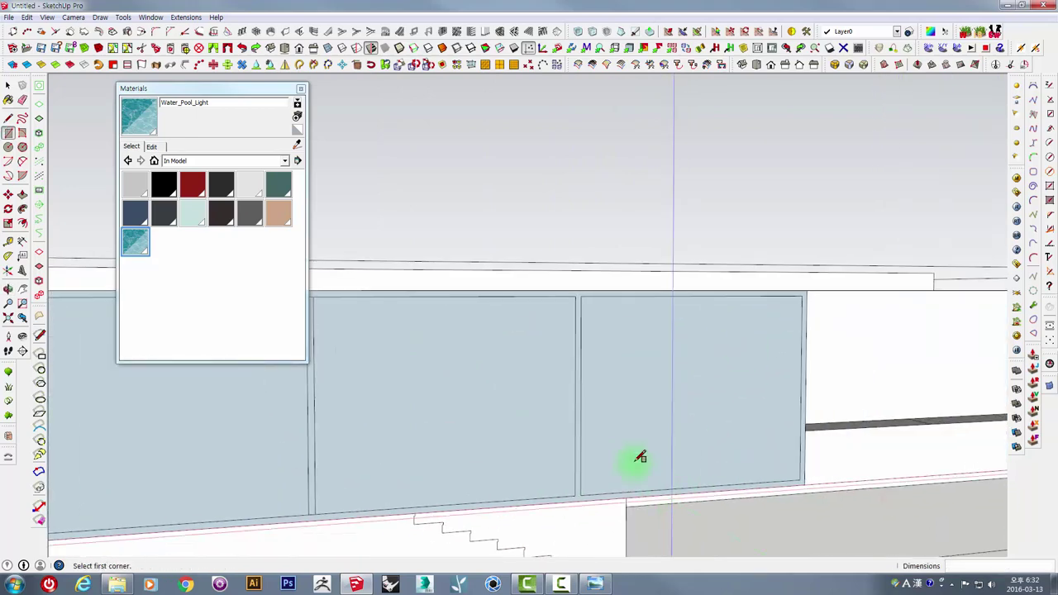
mouse_move(634, 456)
middle_down()
mouse_move(590, 380)
mouse_move(472, 359)
middle_up()
key(F3)
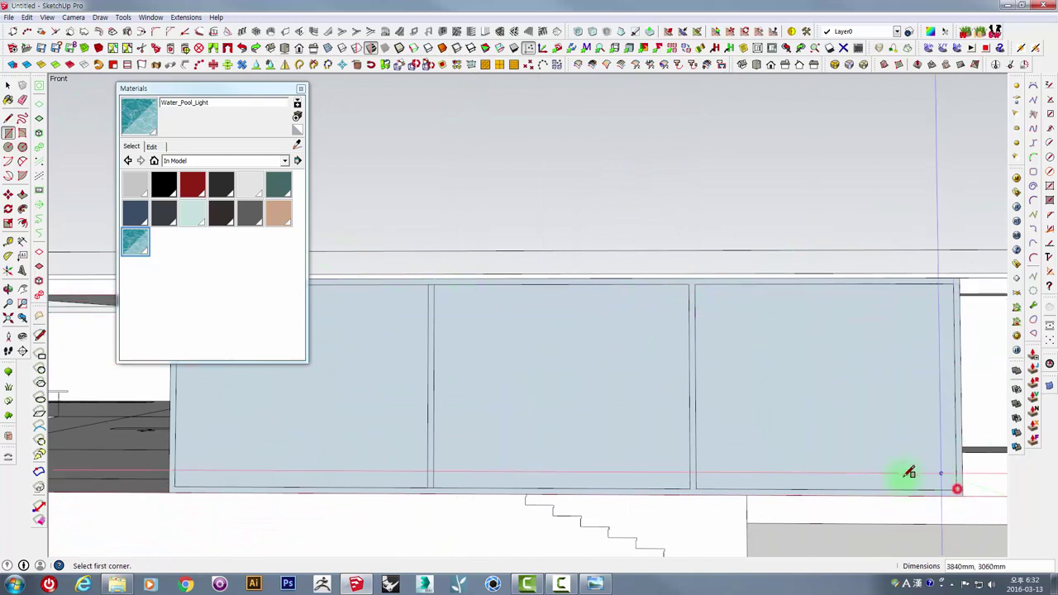
key(space)
click(882, 432)
mouse_move(910, 472)
middle_down()
mouse_move(882, 433)
mouse_move(839, 449)
mouse_move(682, 449)
middle_up()
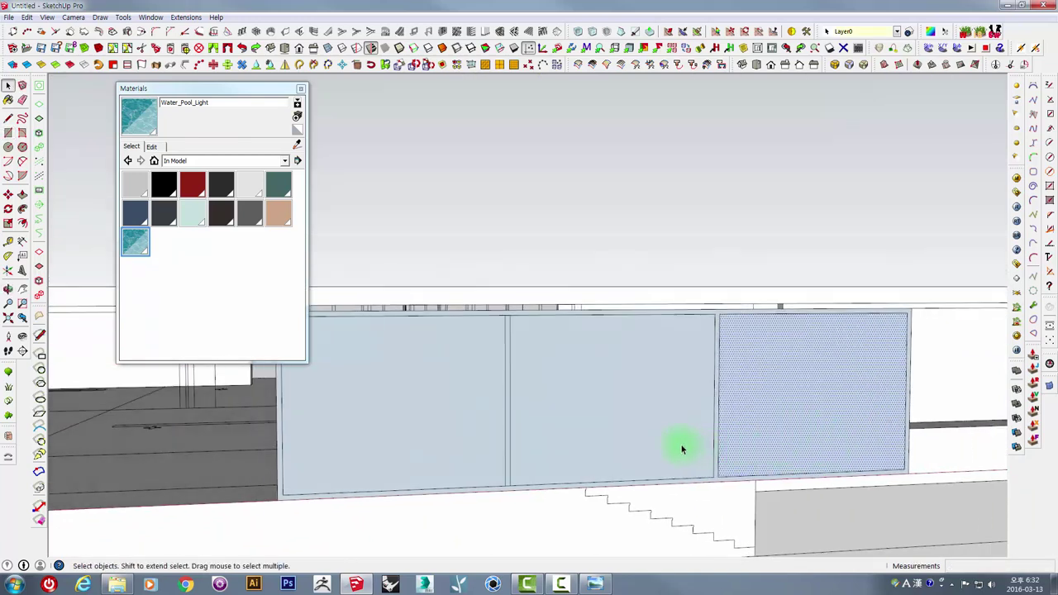
Step: Add the middle and left glass panels to the selection, then deselect all three
shift+click(622, 396)
shift+click(441, 389)
middle_drag(441, 389, 735, 407)
click(713, 398)
Step: Paste the copied glass panels at the lower right, then cancel the placement
key(ctrl+v)
click(701, 525)
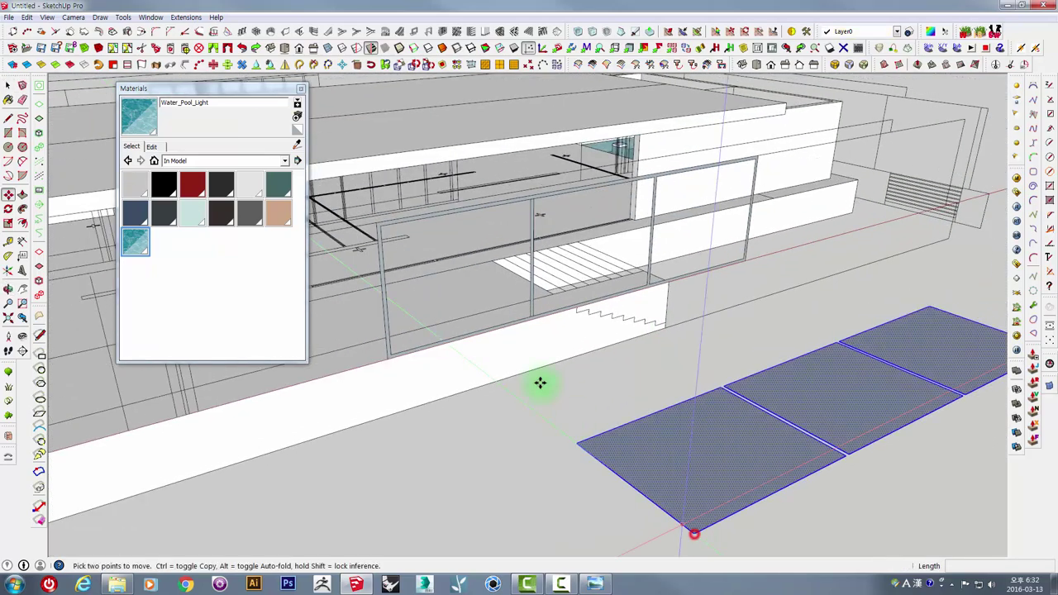
mouse_move(638, 396)
middle_down()
mouse_move(608, 374)
mouse_move(642, 357)
middle_up()
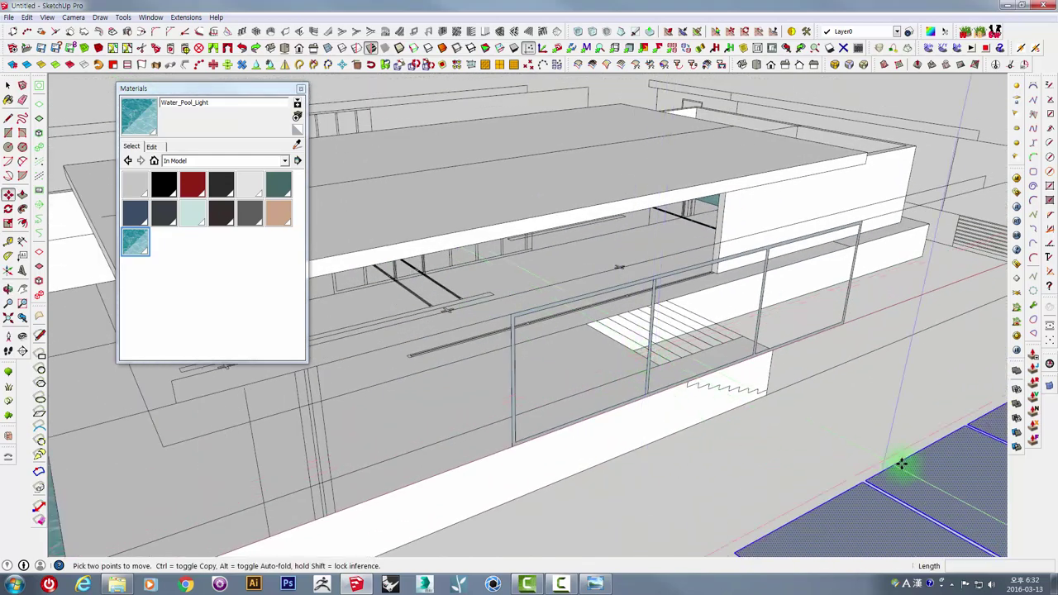
middle_drag(909, 456, 754, 369)
key(Escape)
Step: Extrude the railing frame into thick panels
scroll(491, 246, up, 2)
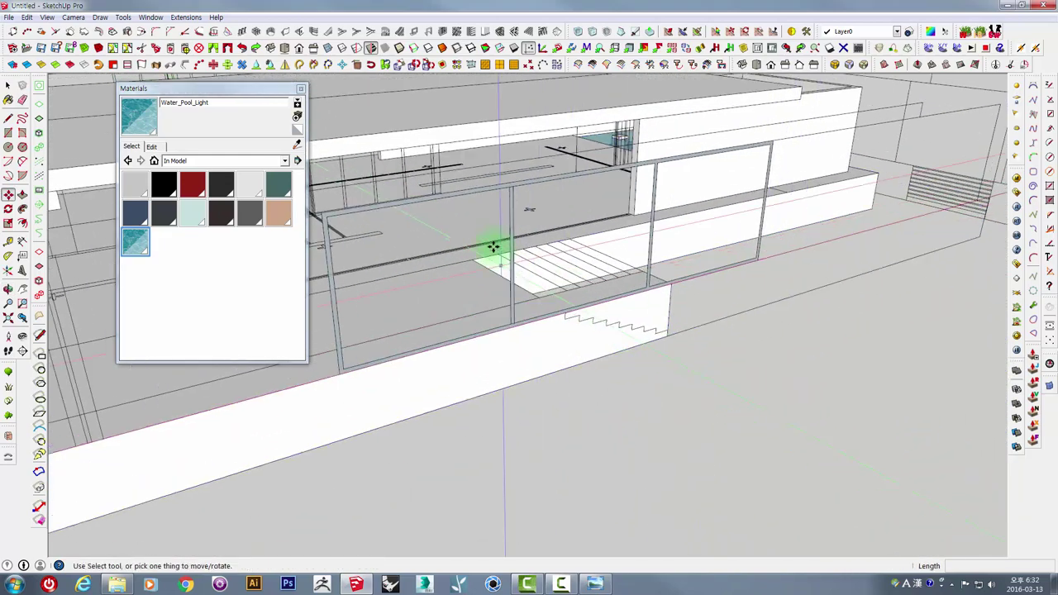
scroll(554, 226, up, 2)
middle_drag(554, 227, 638, 278)
key(space)
scroll(671, 291, up, 3)
scroll(676, 304, down, 2)
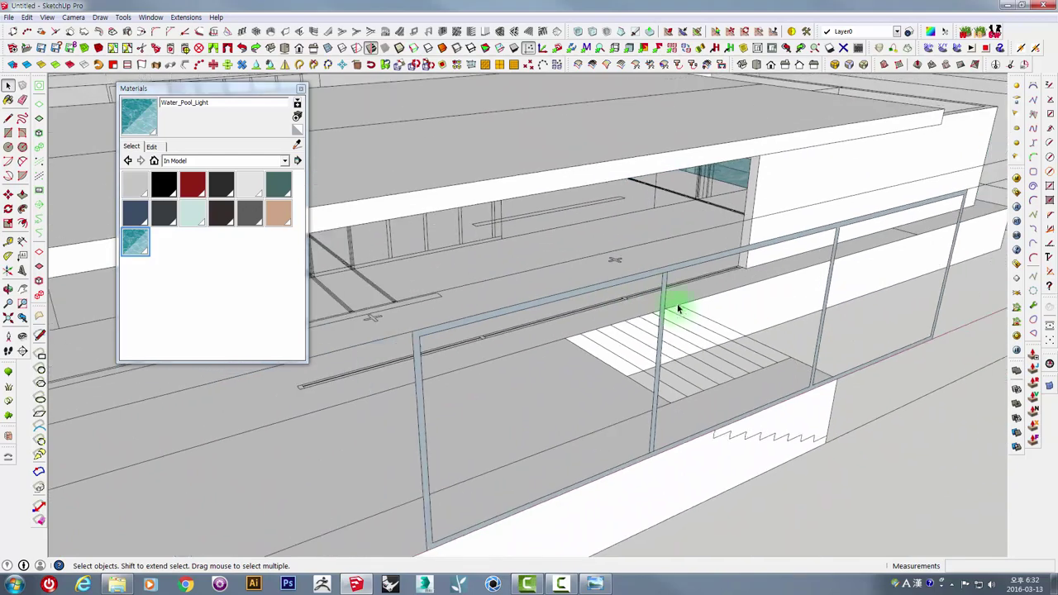
drag(663, 320, 572, 359)
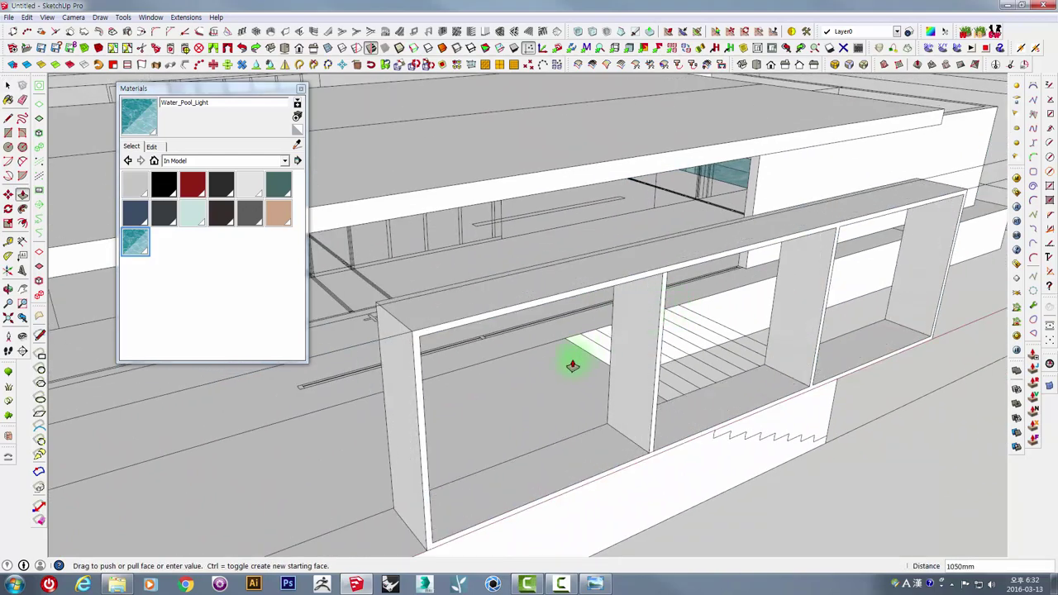
mouse_move(571, 359)
middle_down()
mouse_move(747, 386)
mouse_move(349, 504)
middle_up()
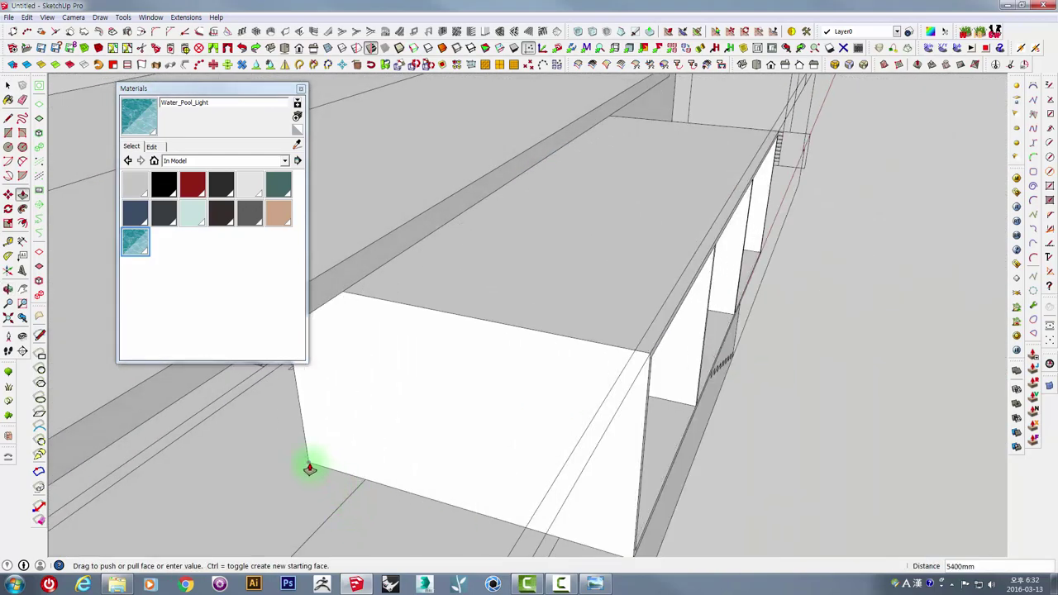
click(309, 469)
Step: Push the frame's long top face 5250mm in and view inside the open bays
scroll(552, 442, up, 2)
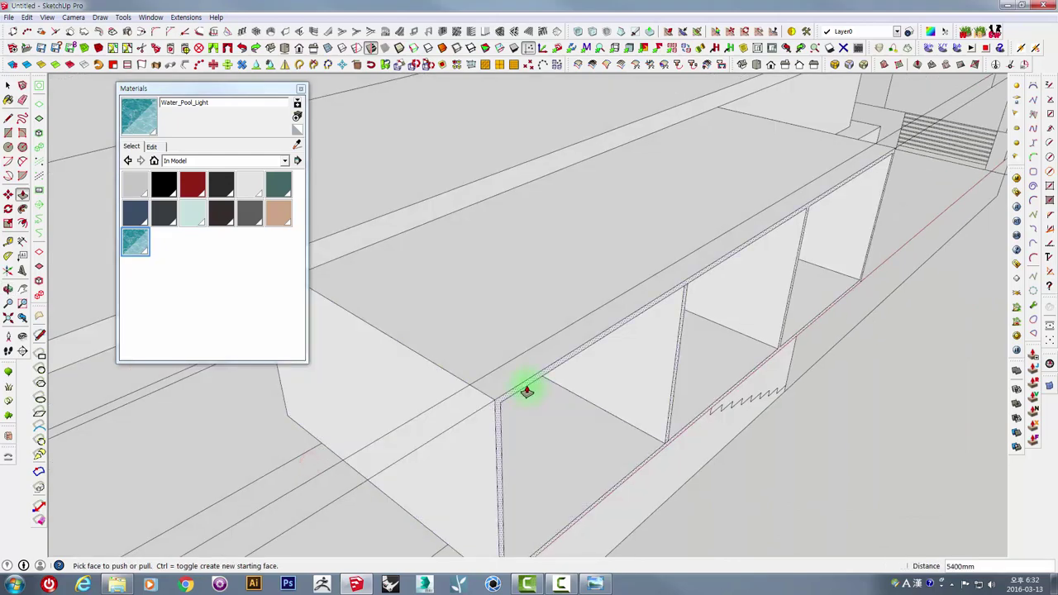
click(530, 399)
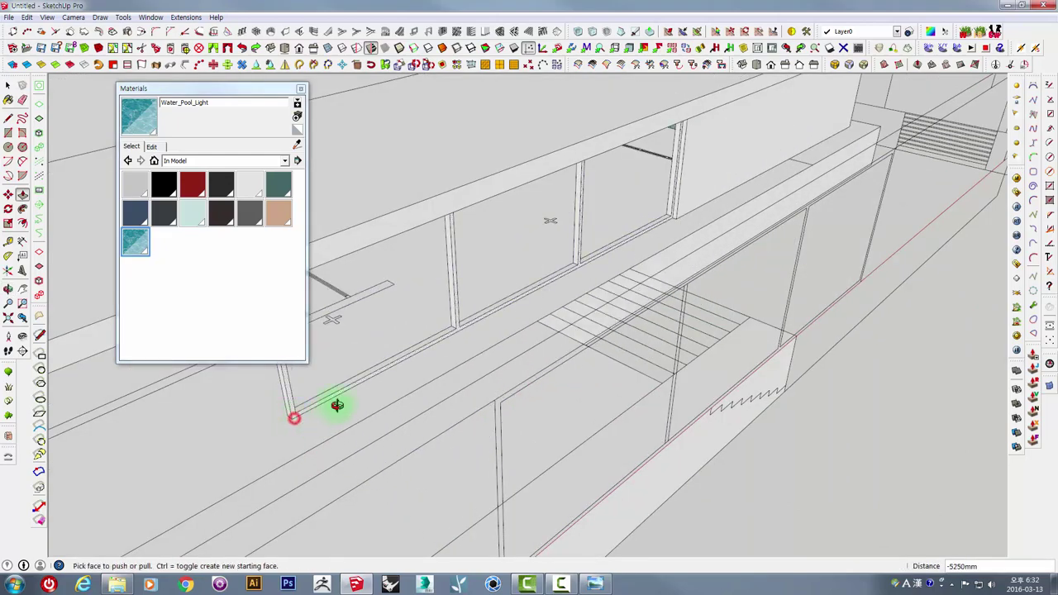
mouse_move(338, 405)
middle_down()
mouse_move(668, 423)
mouse_move(637, 372)
middle_up()
scroll(649, 355, up, 3)
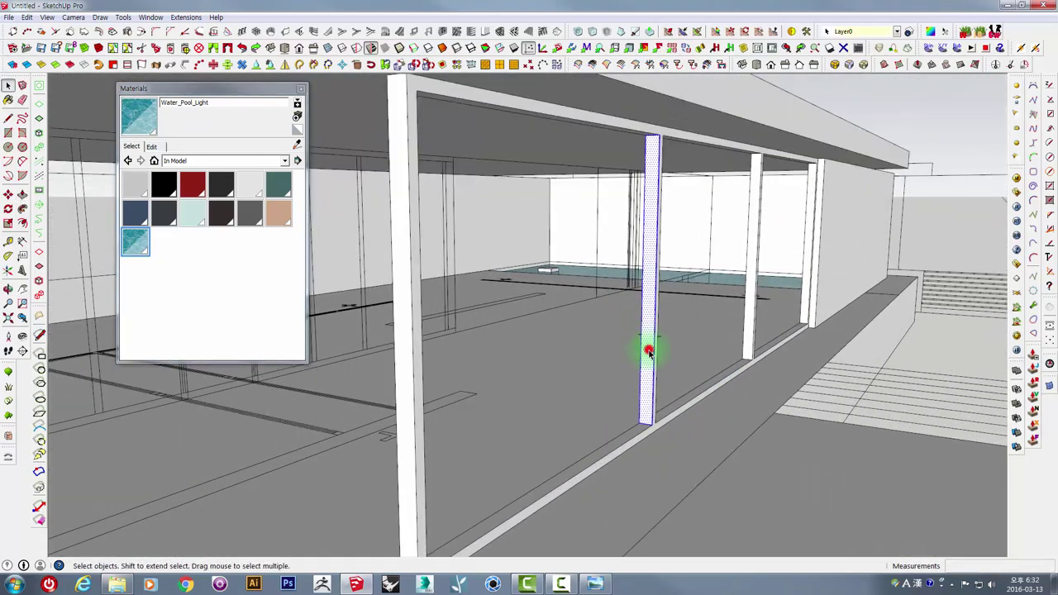
Step: Make the whole column-and-beam window frame into a group
triple_click(649, 351)
right_click(649, 351)
click(708, 167)
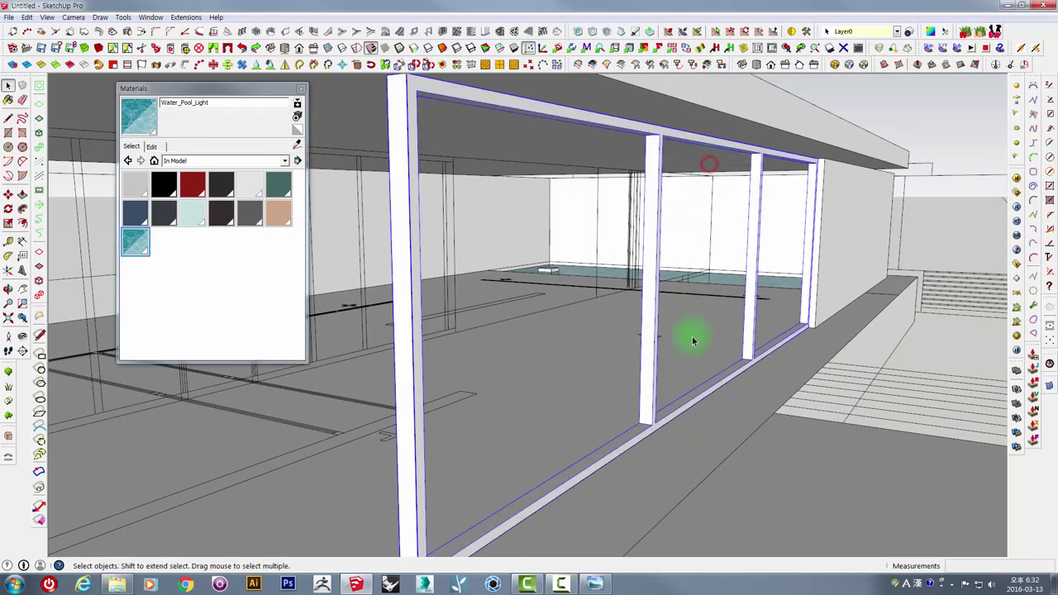
scroll(661, 338, down, 3)
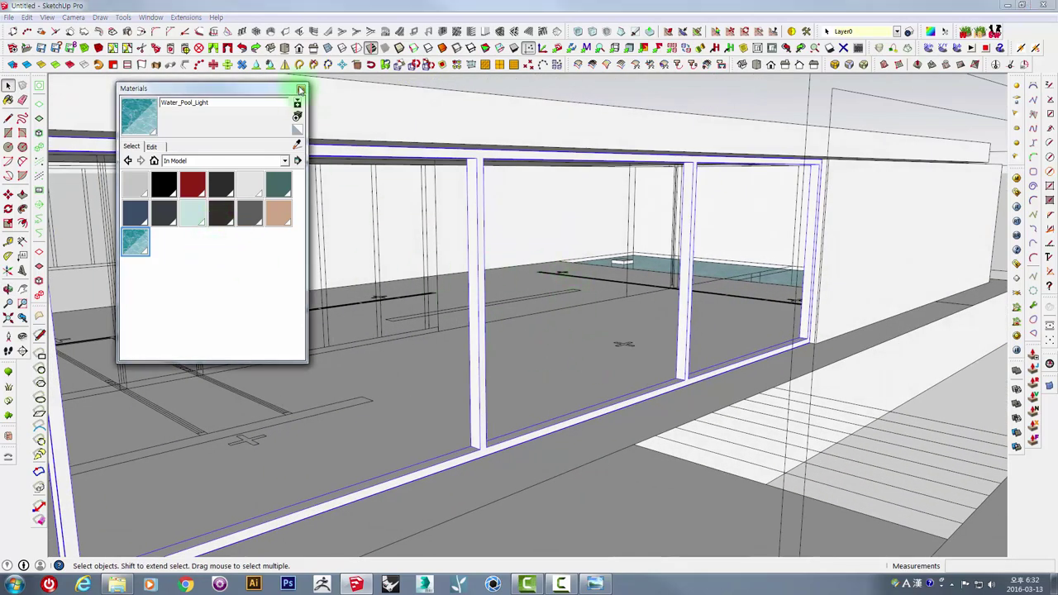
drag(278, 94, 989, 101)
mouse_move(690, 330)
middle_down()
mouse_move(607, 382)
mouse_move(563, 374)
middle_up()
Step: Draw rectangles filling the left, middle and right frame openings as glass panes
click(8, 134)
middle_drag(331, 158, 269, 122)
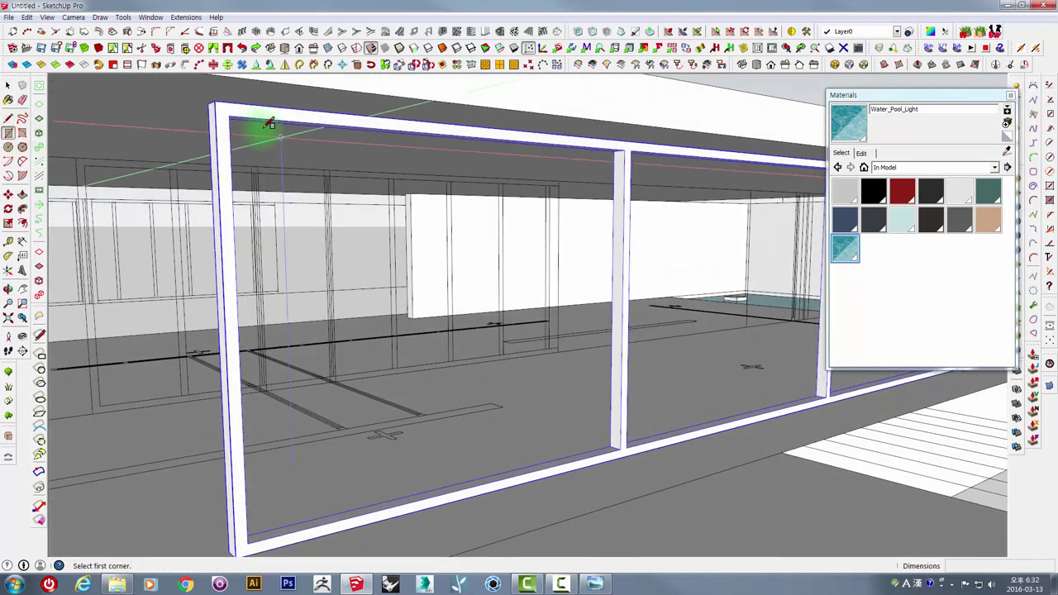
click(626, 441)
mouse_move(626, 441)
middle_down()
mouse_move(584, 421)
mouse_move(553, 359)
mouse_move(515, 317)
mouse_move(428, 114)
middle_up()
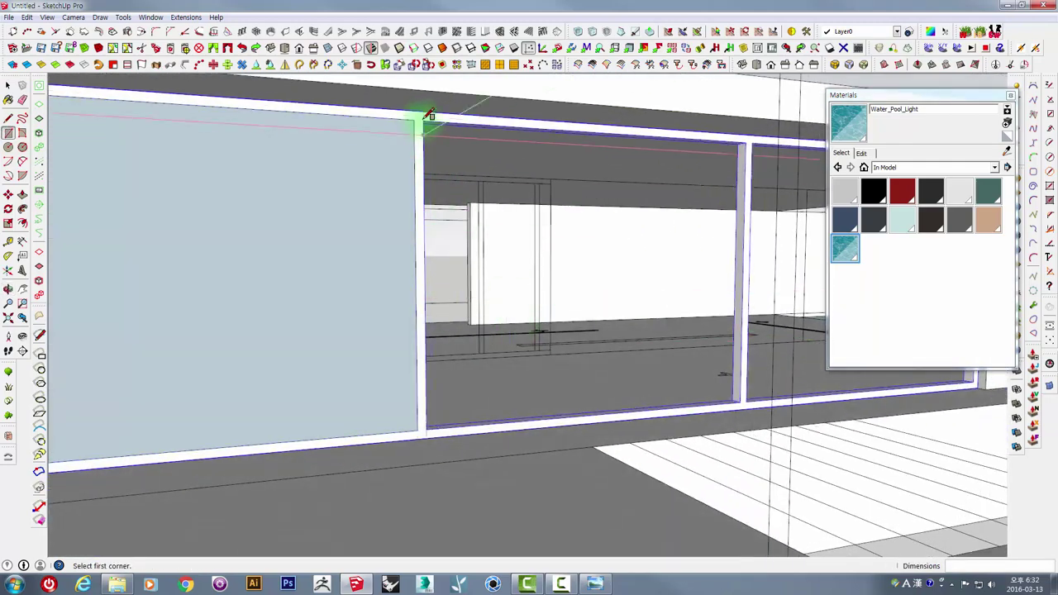
click(743, 400)
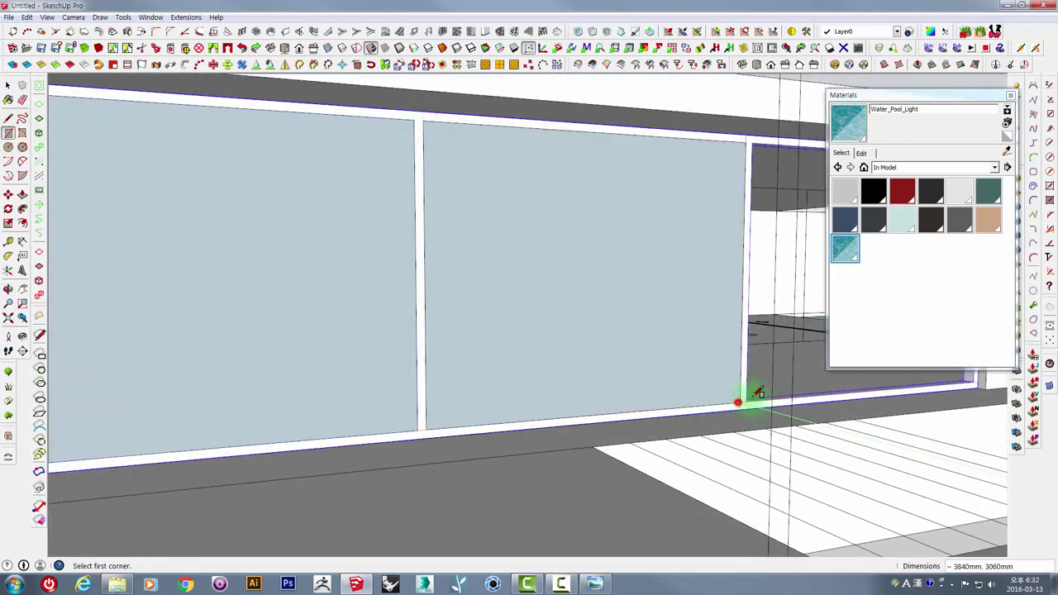
mouse_move(737, 402)
middle_down()
mouse_move(645, 425)
mouse_move(610, 259)
middle_up()
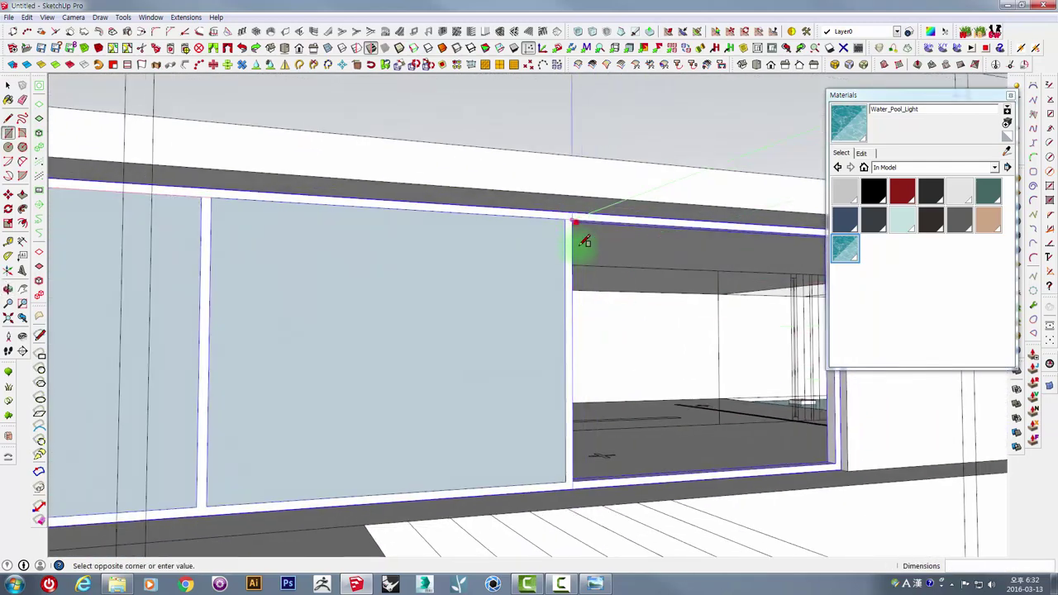
click(839, 459)
middle_drag(659, 371, 629, 347)
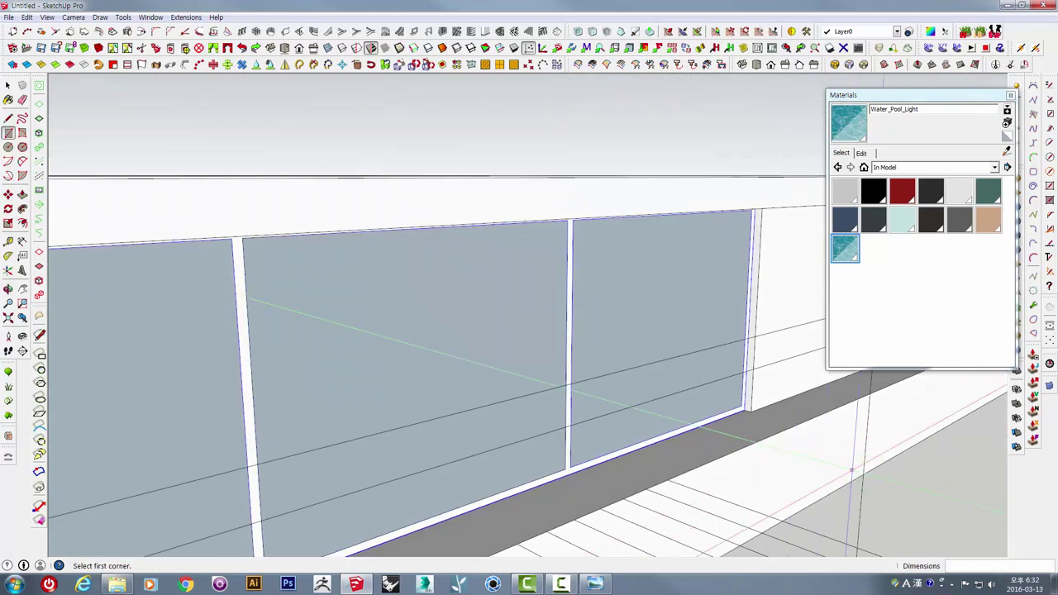
key(space)
mouse_move(751, 436)
middle_down()
mouse_move(657, 460)
mouse_move(678, 406)
mouse_move(673, 304)
middle_up()
shift+click(674, 300)
Step: Select the left, middle and right glass panes and make them a group
shift+middle_drag(686, 328, 683, 335)
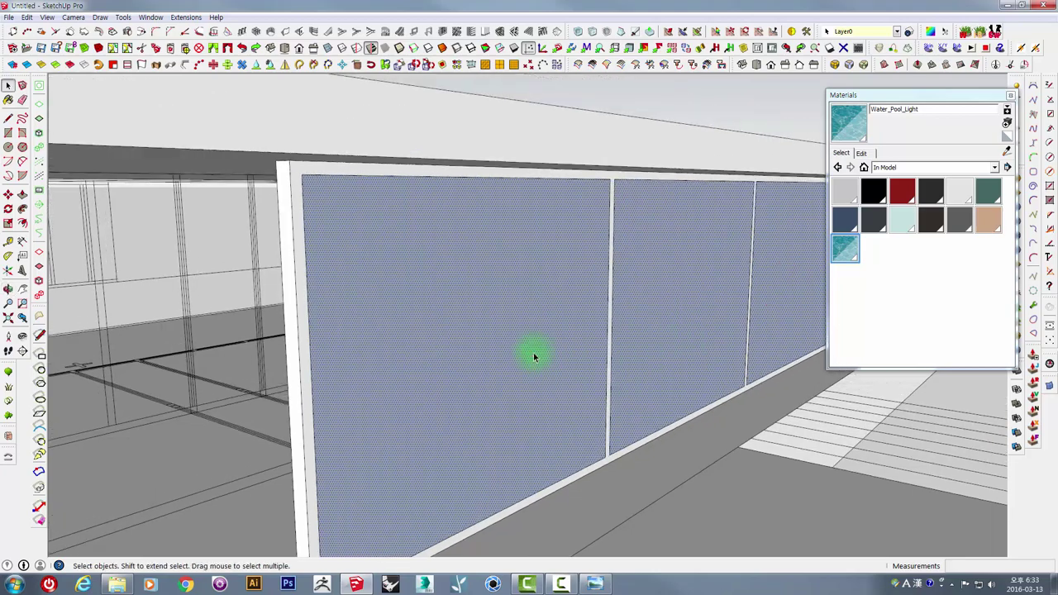
click(533, 354)
shift+click(661, 319)
scroll(650, 302, down, 3)
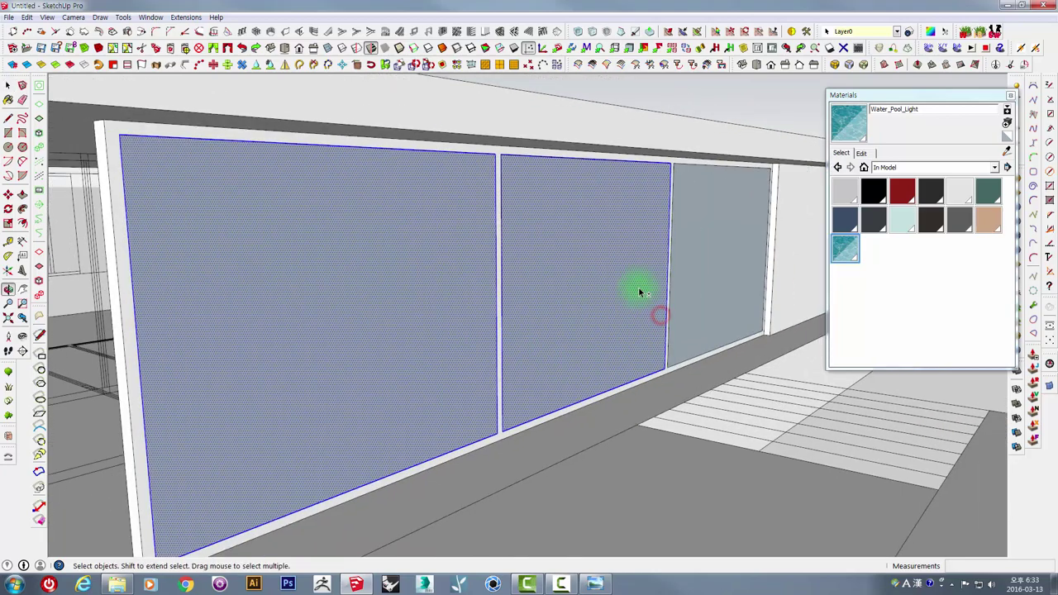
shift+click(677, 239)
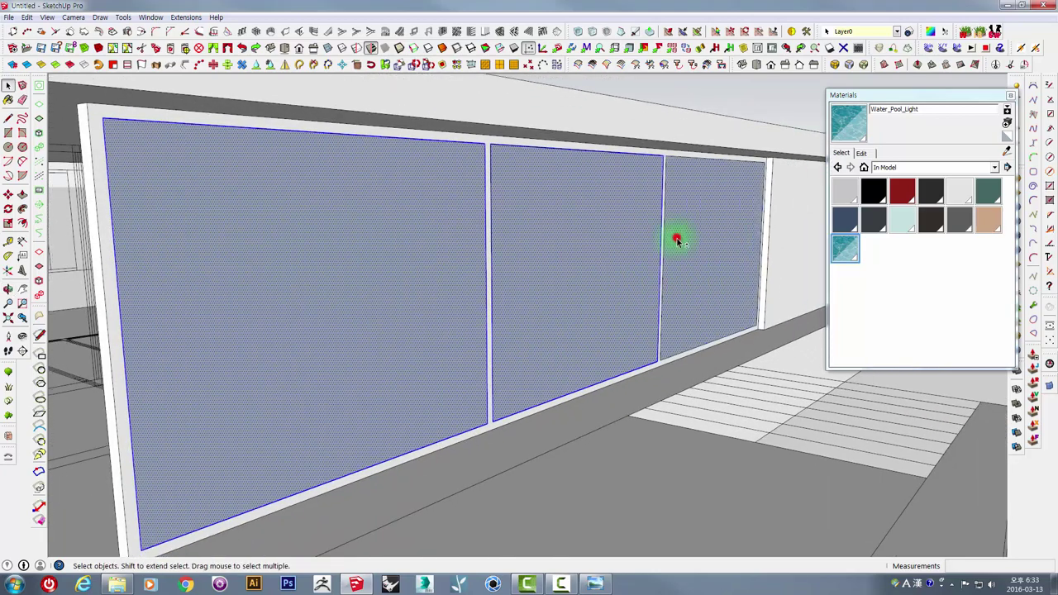
right_click(355, 185)
click(383, 279)
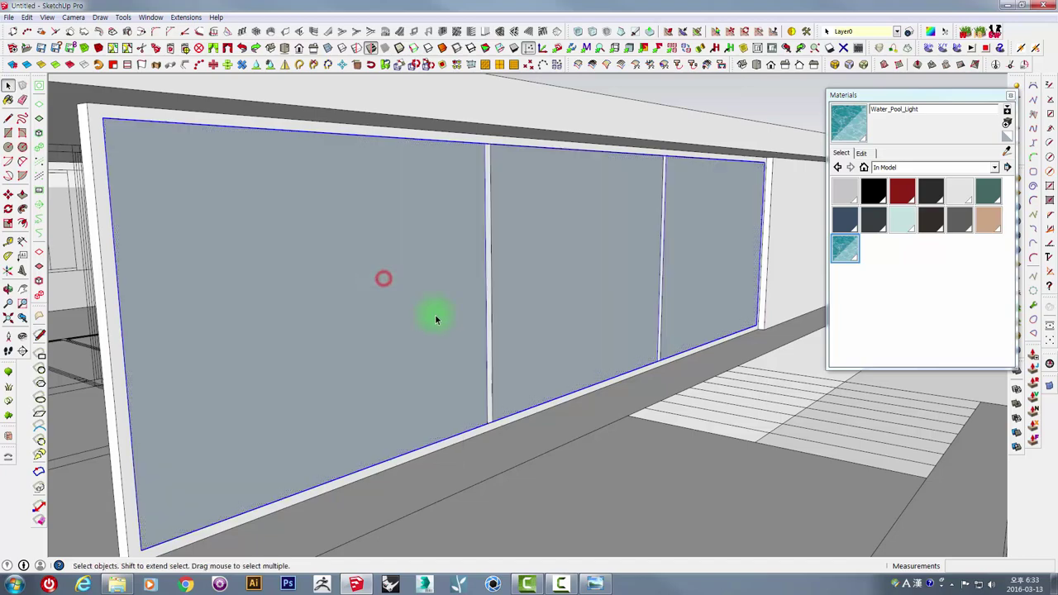
Step: Inside the group, push/pull each glass pane to 20mm thickness
double_click(408, 222)
key(p)
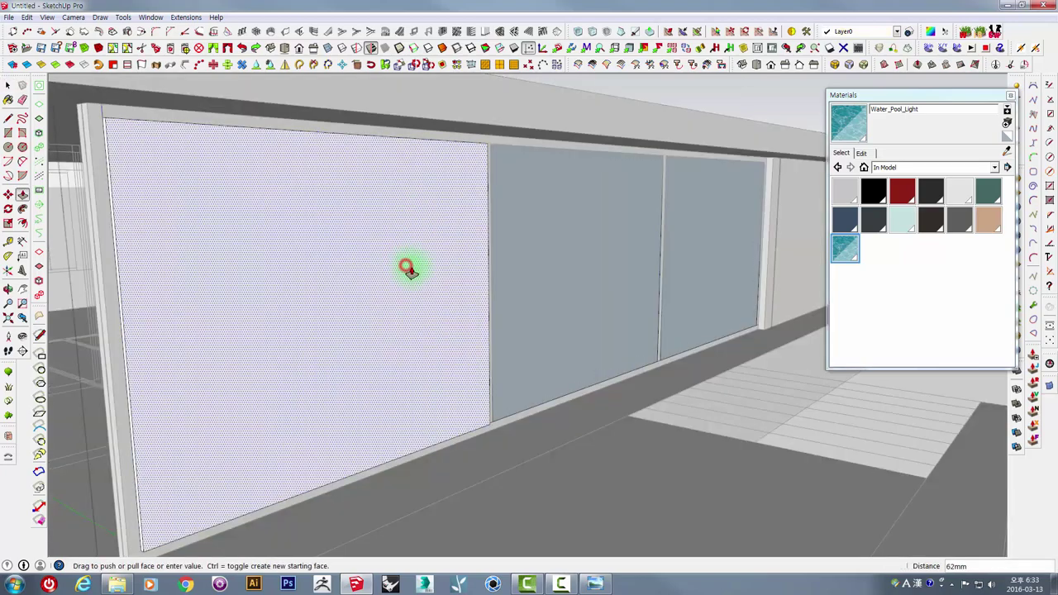
drag(407, 266, 413, 273)
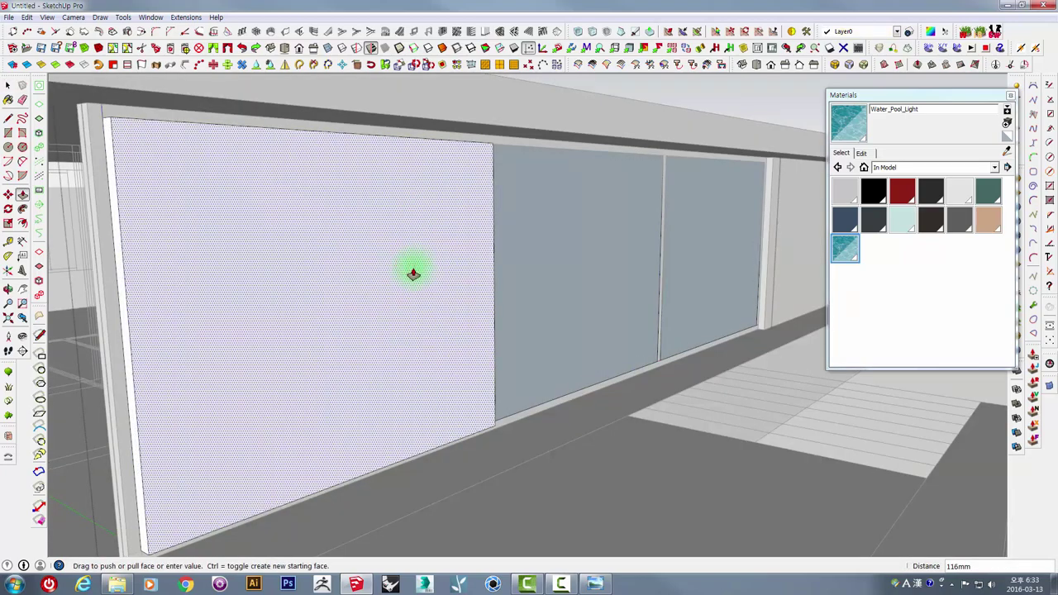
text(0)
key(Return)
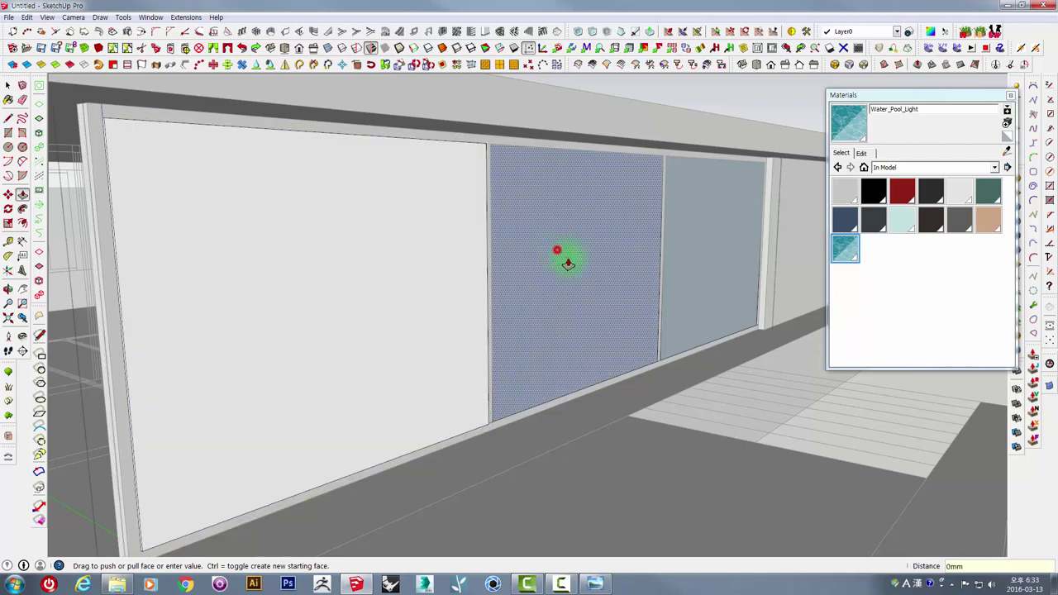
click(542, 270)
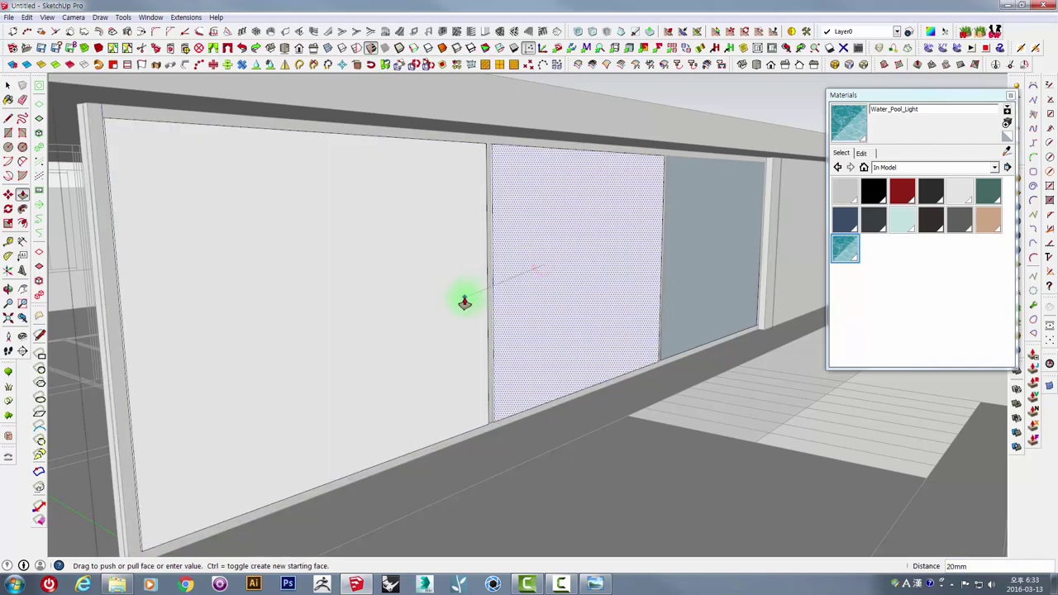
click(465, 299)
click(703, 251)
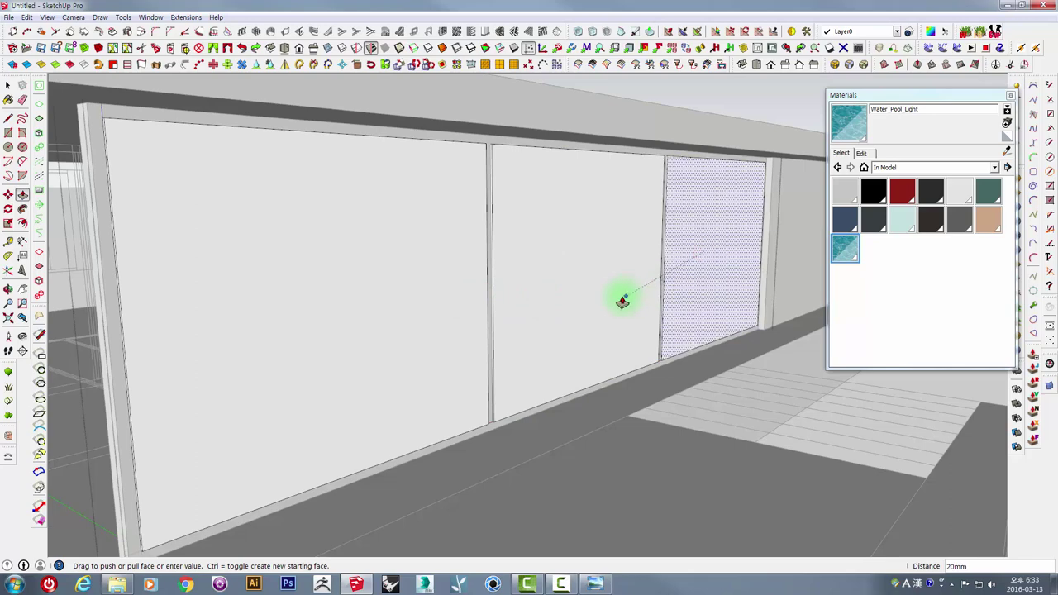
key(space)
click(709, 252)
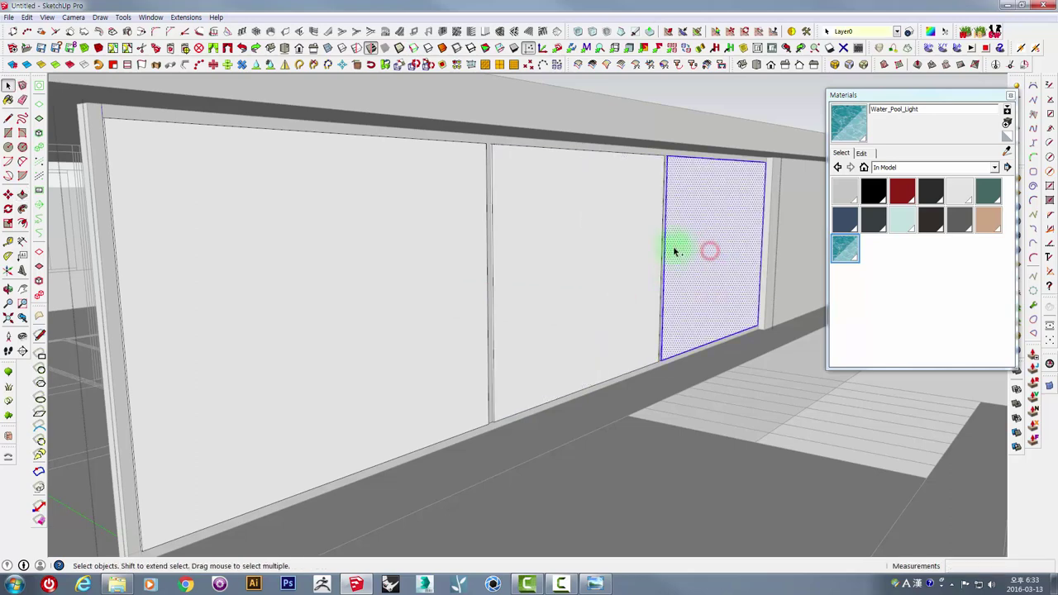
click(577, 245)
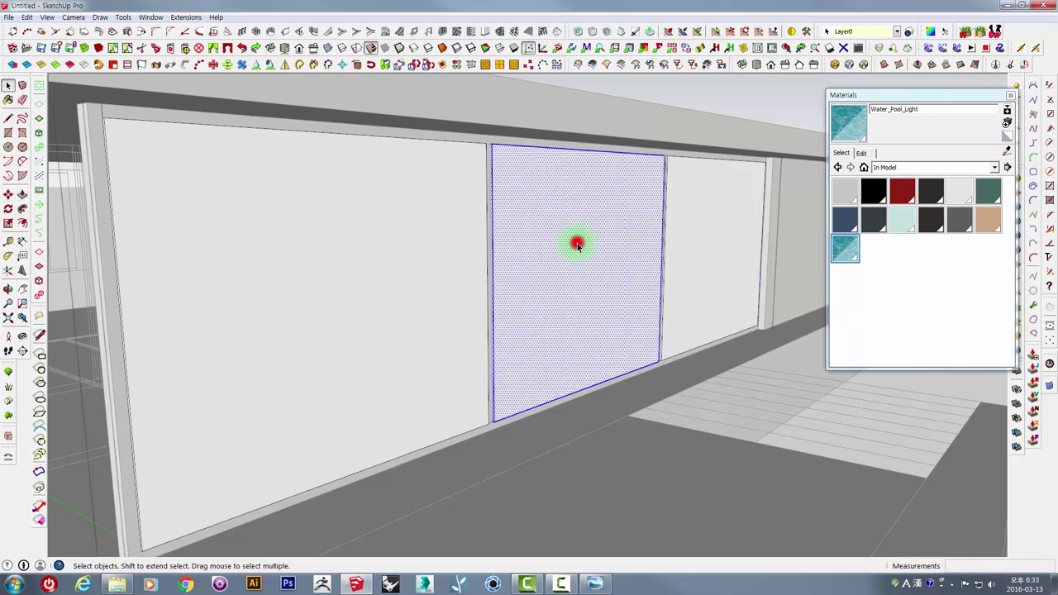
Step: Select the left and middle glass panes
click(335, 221)
shift+middle_drag(459, 309, 621, 246)
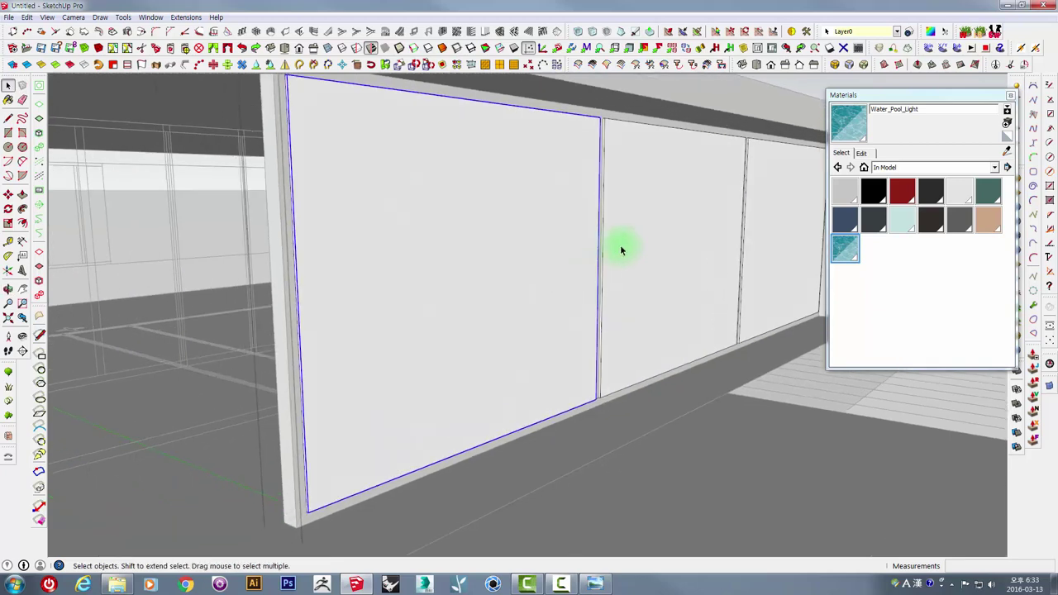
click(620, 245)
shift+click(510, 272)
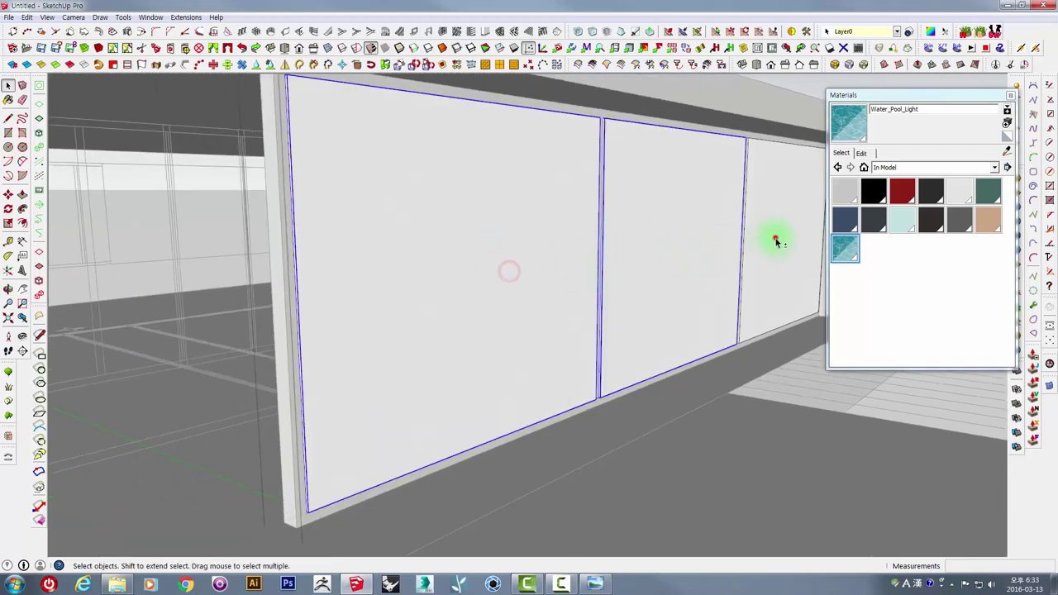
Step: Zoom to the wall's lower corner and start moving the panes from the edge midpoint
mouse_move(776, 240)
middle_down()
mouse_move(508, 425)
mouse_move(472, 480)
mouse_move(527, 440)
mouse_move(560, 468)
middle_up()
scroll(557, 447, up, 2)
scroll(552, 420, up, 2)
scroll(550, 415, up, 3)
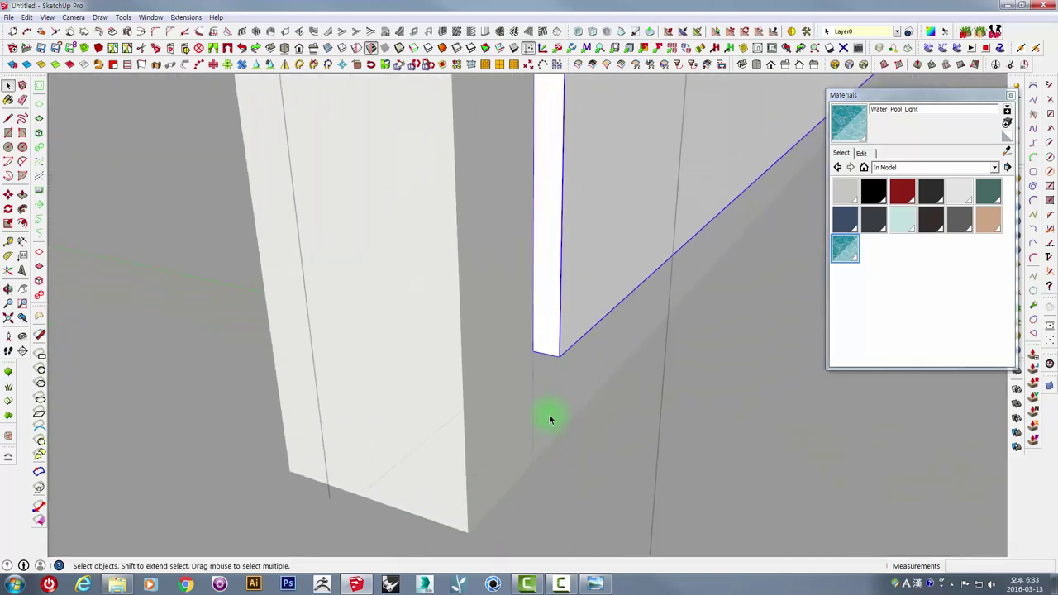
shift+middle_drag(550, 420, 564, 332)
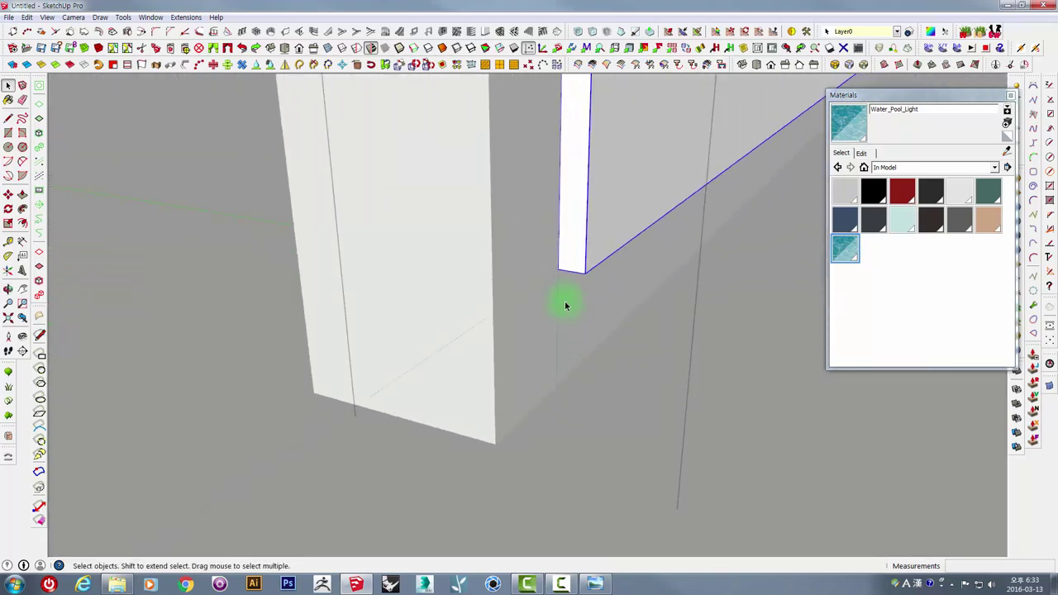
key(m)
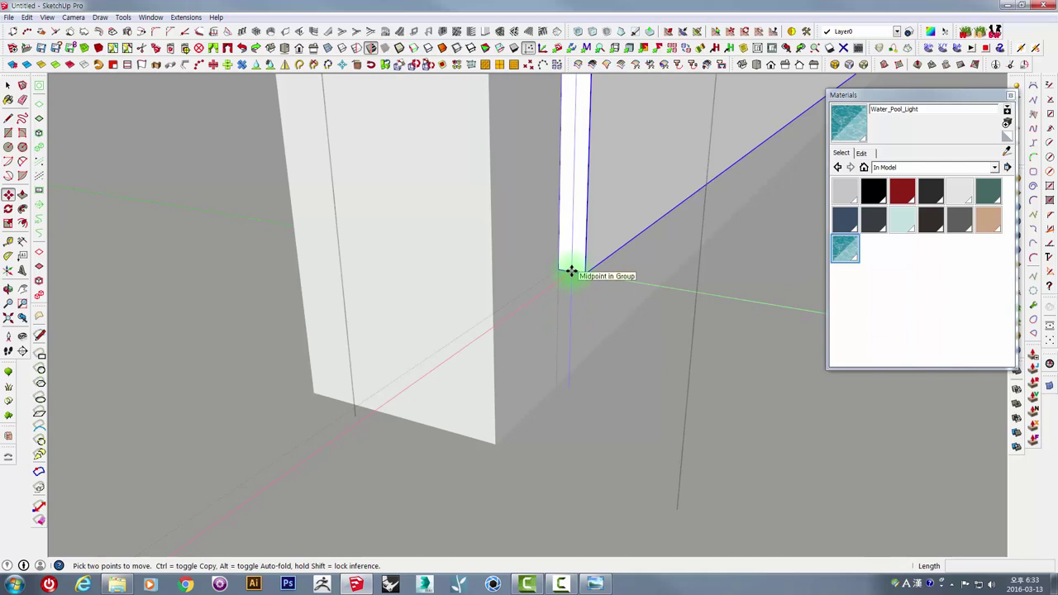
click(573, 272)
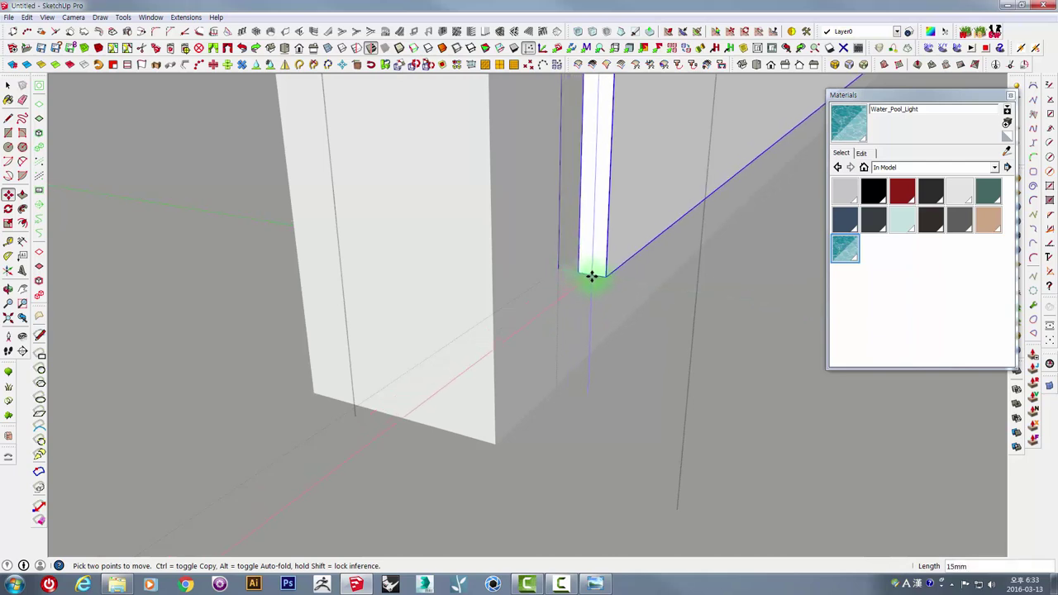
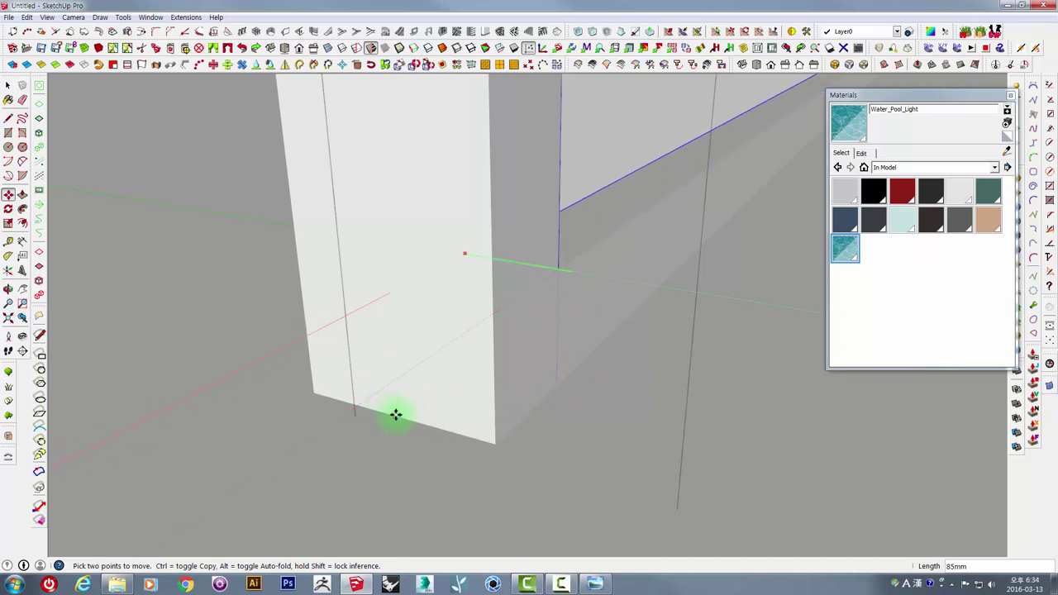
Step: Drop the window panel into its frame and inspect the corner alignment up close
click(397, 416)
mouse_move(397, 416)
middle_down()
mouse_move(573, 296)
mouse_move(338, 436)
mouse_move(541, 359)
mouse_move(503, 347)
mouse_move(503, 335)
mouse_move(637, 317)
mouse_move(706, 333)
mouse_move(469, 370)
mouse_move(478, 357)
middle_up()
key(m)
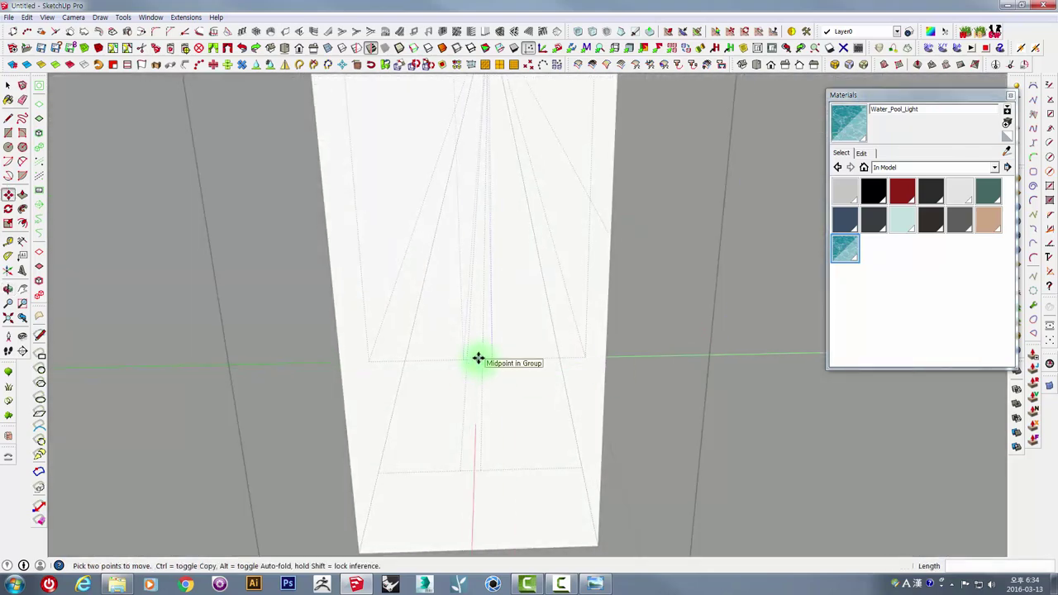
middle_drag(637, 383, 472, 404)
key(space)
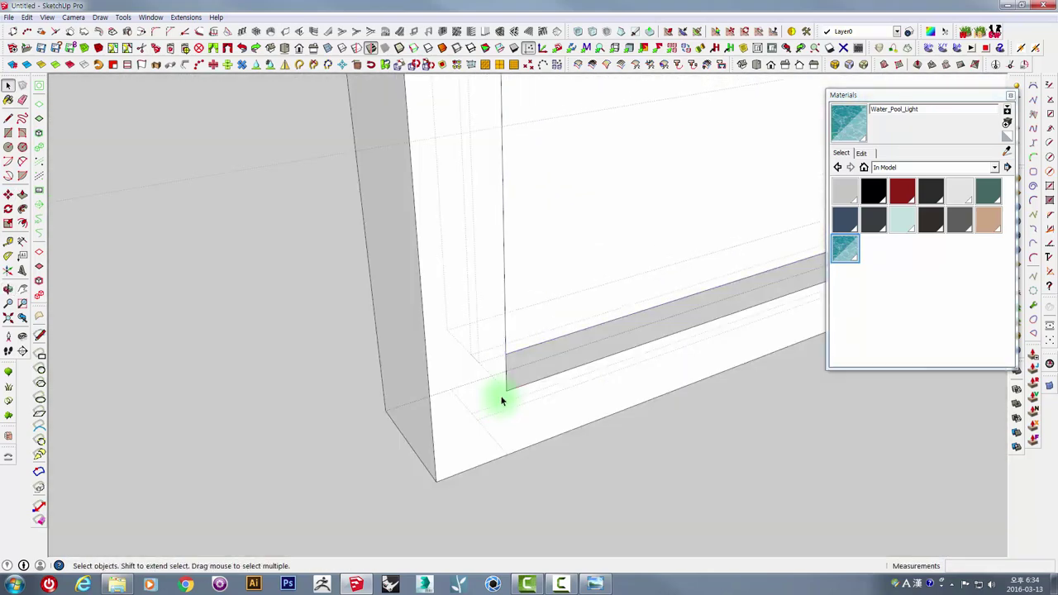
scroll(501, 401, down, 3)
mouse_move(589, 288)
middle_down()
mouse_move(571, 355)
mouse_move(597, 371)
mouse_move(574, 276)
mouse_move(609, 359)
mouse_move(778, 268)
middle_up()
Step: Paint the facade window panes with Translucent_Glass_Blue from the Translucent library
click(928, 173)
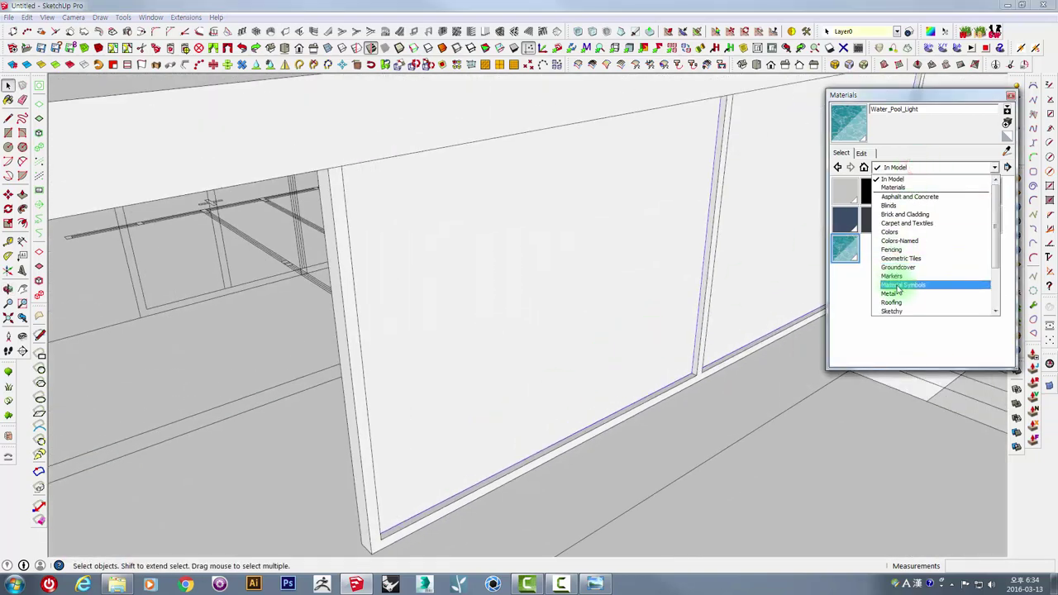
scroll(900, 298, down, 1)
scroll(900, 297, down, 1)
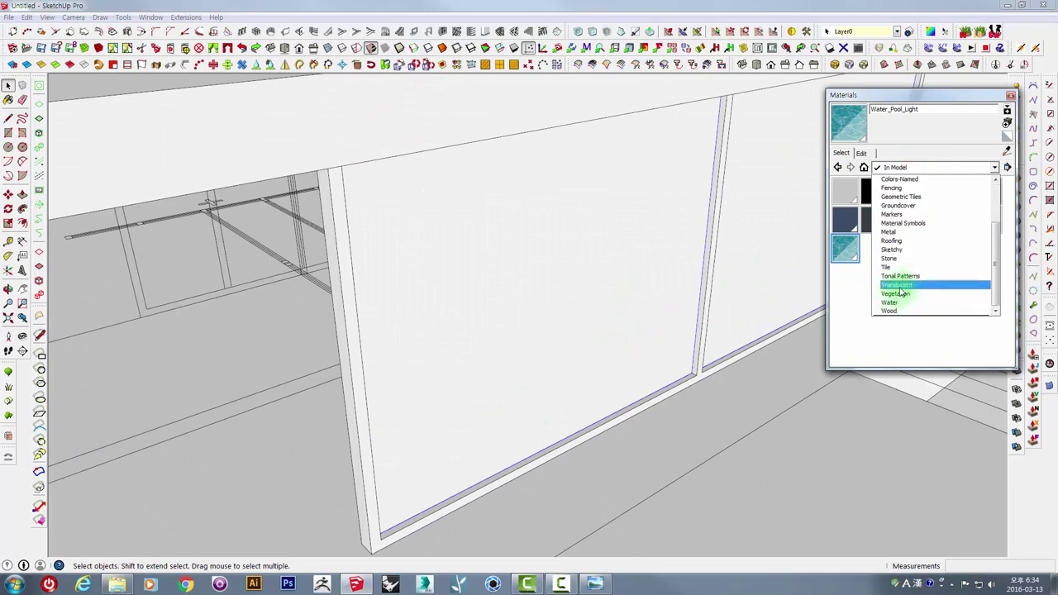
click(899, 288)
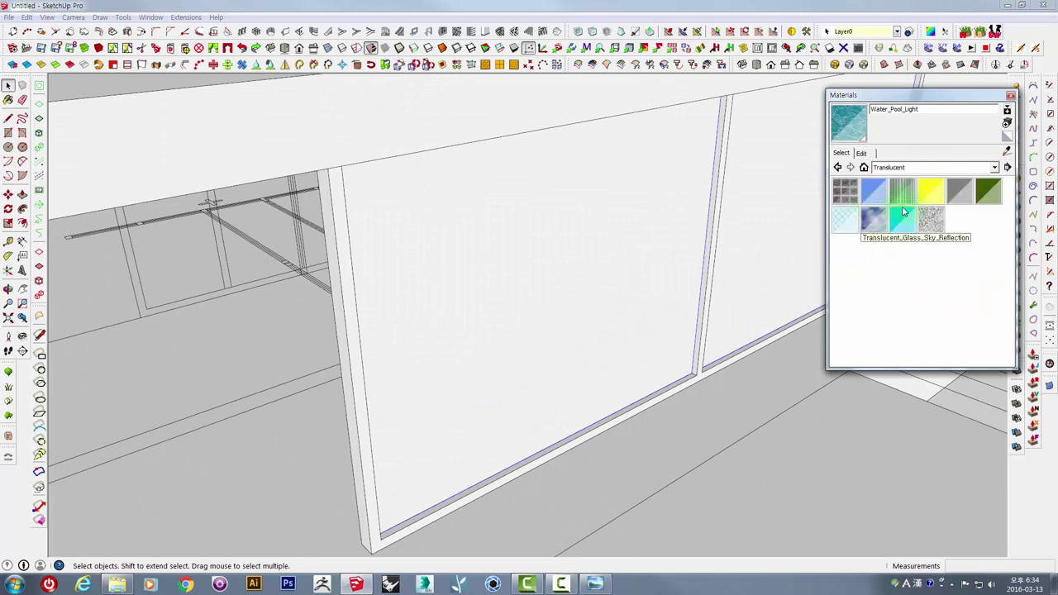
click(873, 192)
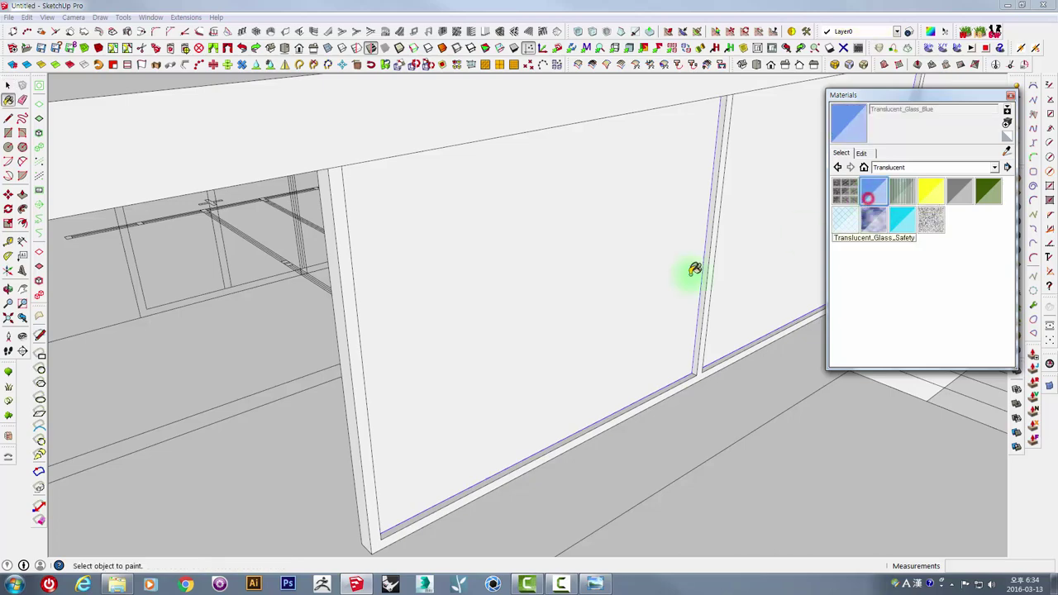
click(557, 289)
mouse_move(586, 362)
middle_down()
mouse_move(669, 272)
mouse_move(602, 343)
mouse_move(588, 322)
mouse_move(611, 306)
middle_up()
key(space)
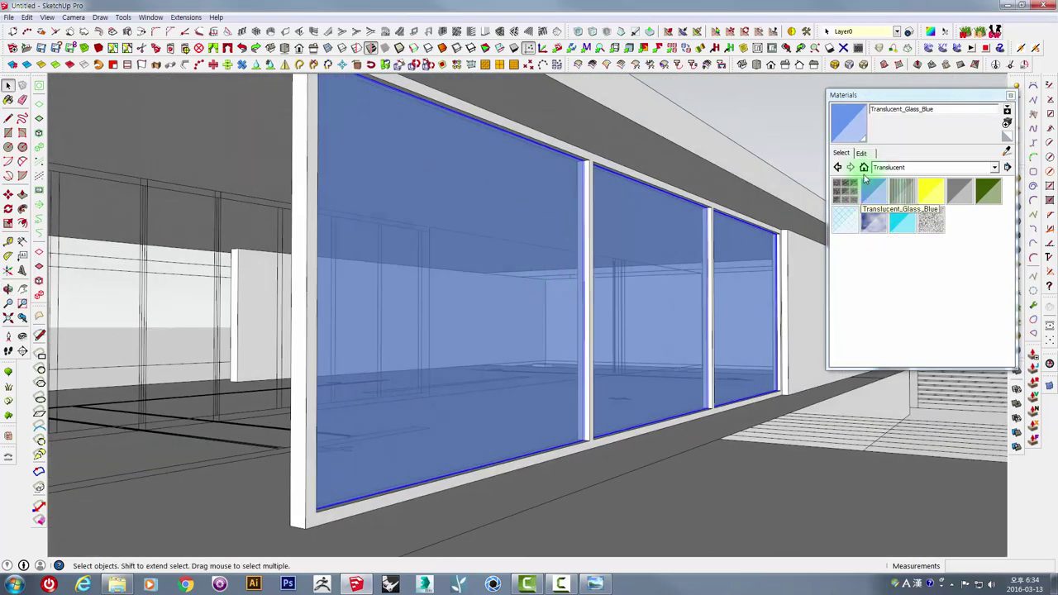
Step: Lower the glass opacity to 20, tint it pale grey, and close the Materials panel
click(862, 154)
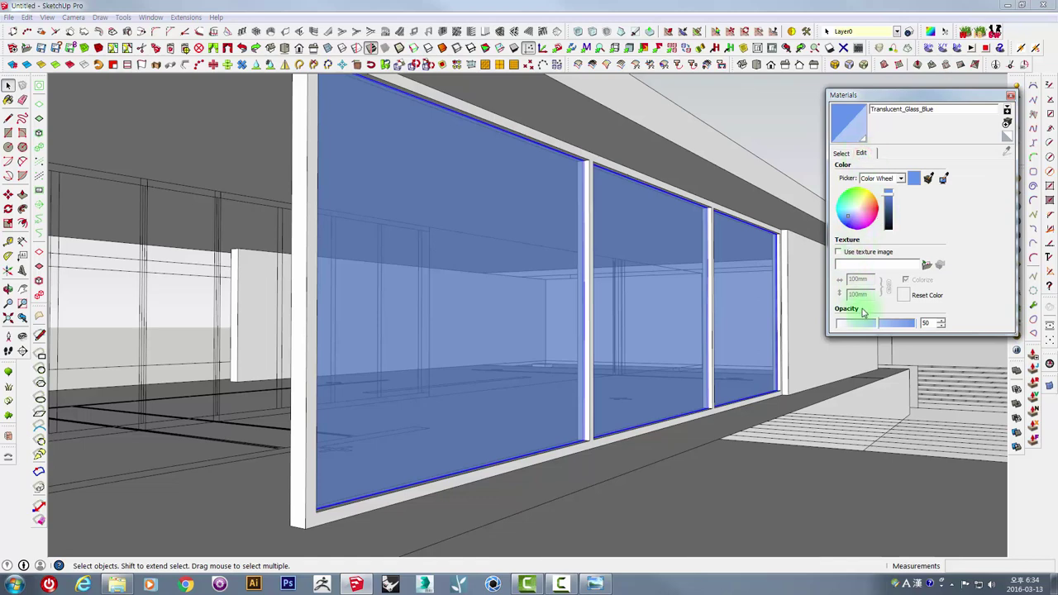
drag(856, 327, 854, 324)
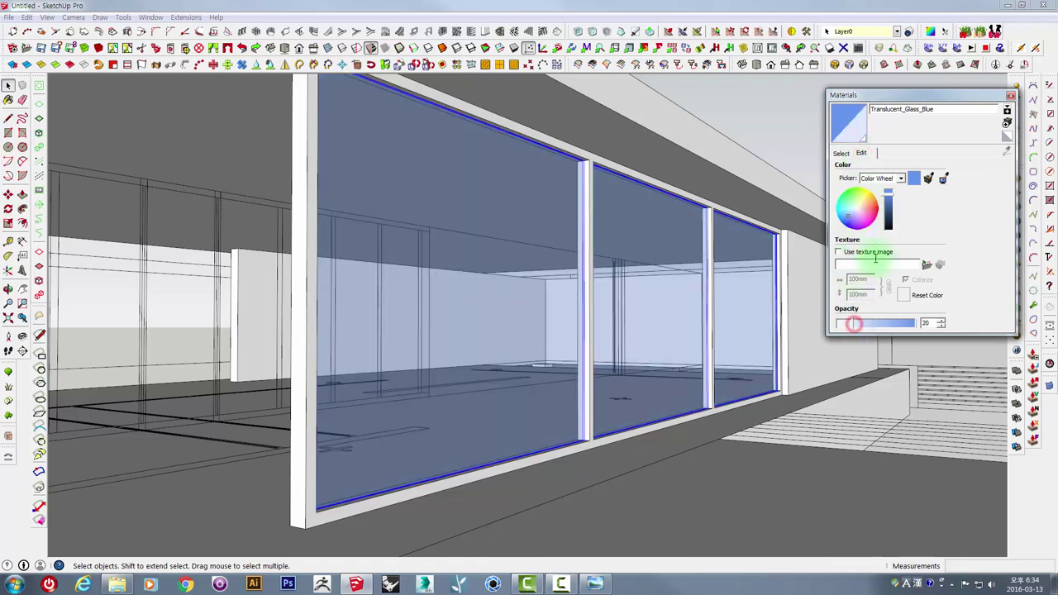
click(856, 211)
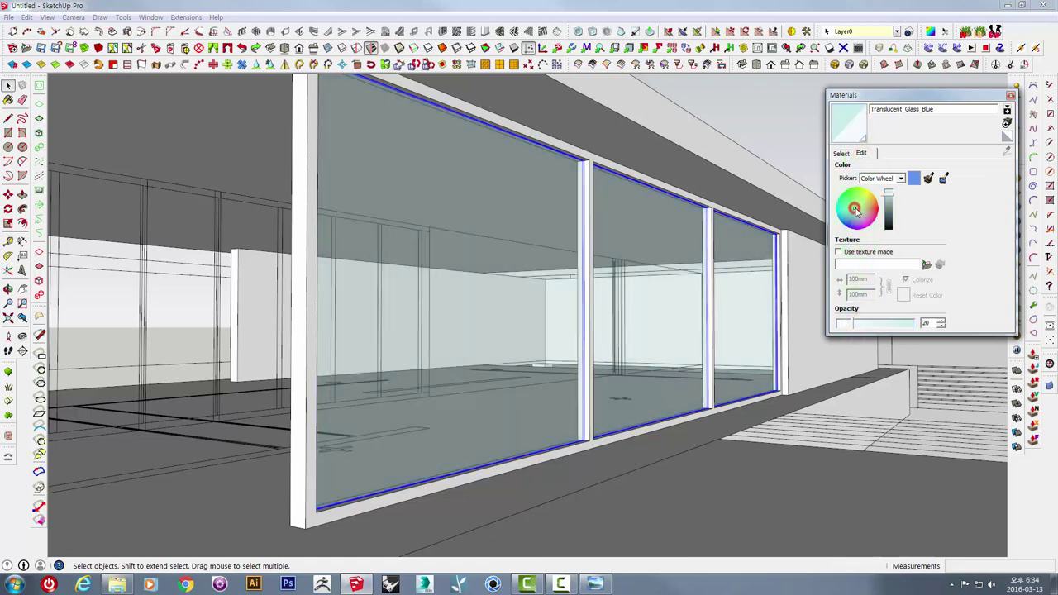
click(1009, 97)
mouse_move(752, 284)
middle_down()
mouse_move(695, 328)
mouse_move(704, 322)
middle_up()
Step: Draw a thin floor rectangle under the canopy as the wall footprint
scroll(703, 288, up, 3)
scroll(672, 284, up, 3)
scroll(554, 316, up, 3)
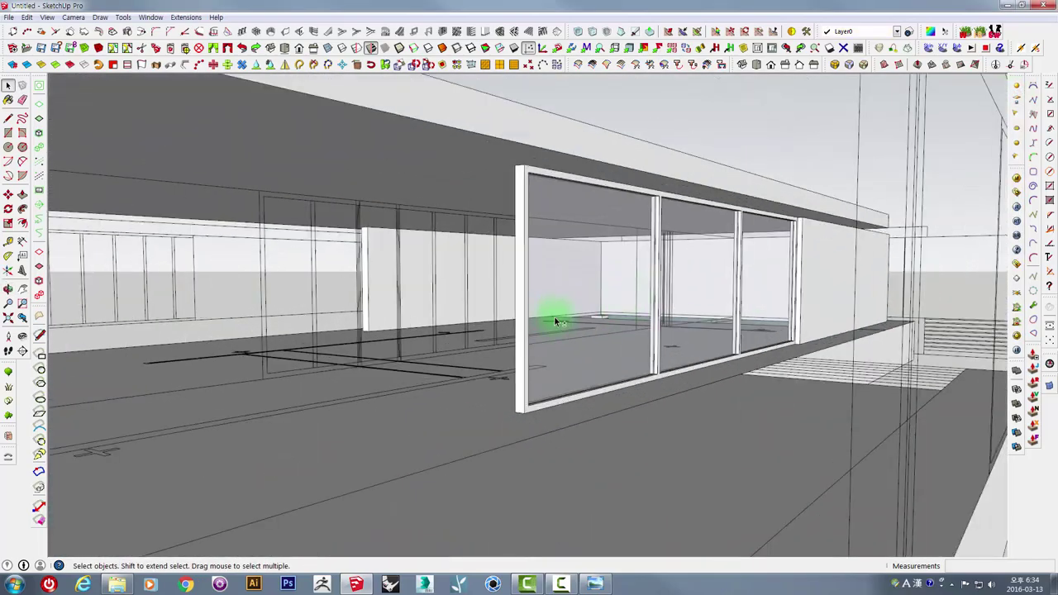
mouse_move(554, 315)
middle_down()
mouse_move(752, 366)
mouse_move(723, 354)
mouse_move(741, 342)
mouse_move(704, 380)
mouse_move(802, 330)
mouse_move(638, 367)
mouse_move(769, 378)
mouse_move(187, 214)
middle_up()
scroll(723, 355, up, 3)
click(10, 134)
scroll(578, 361, up, 2)
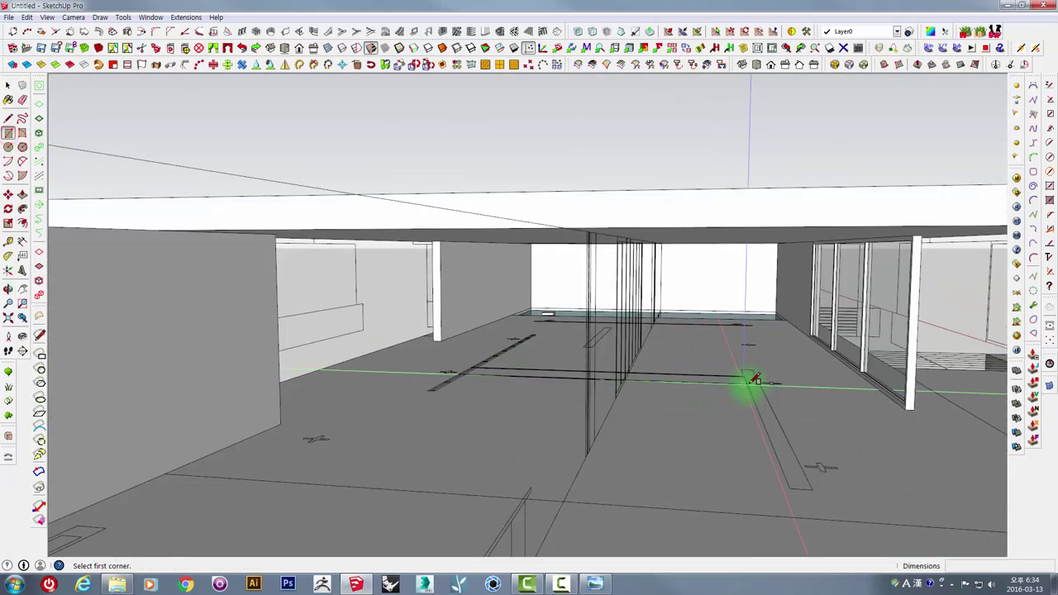
click(742, 371)
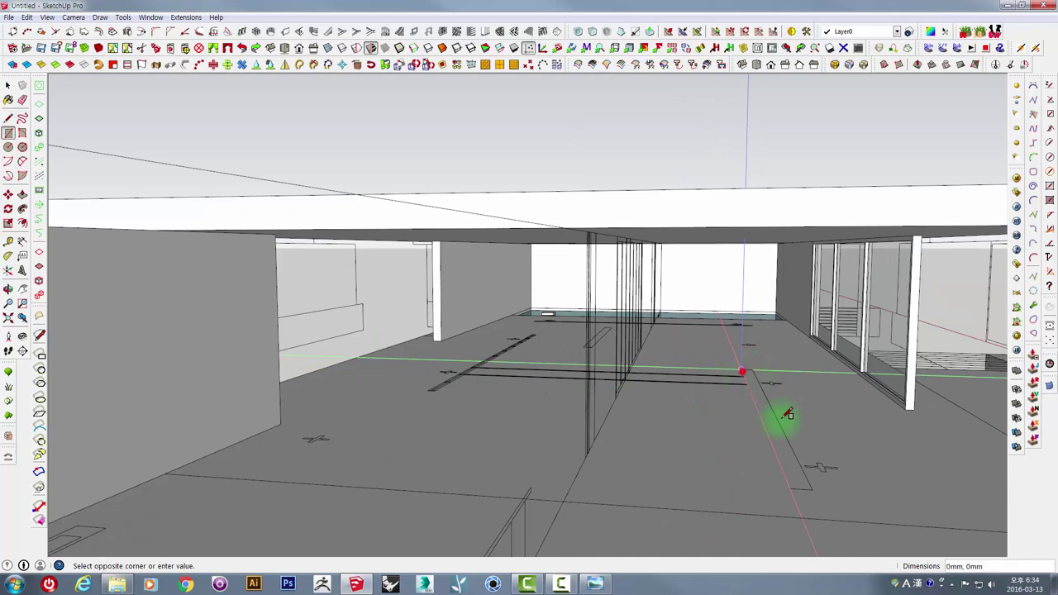
click(809, 490)
middle_drag(803, 485, 795, 460)
Step: Push/Pull the strip up into a partition wall and make it a group
key(p)
click(794, 460)
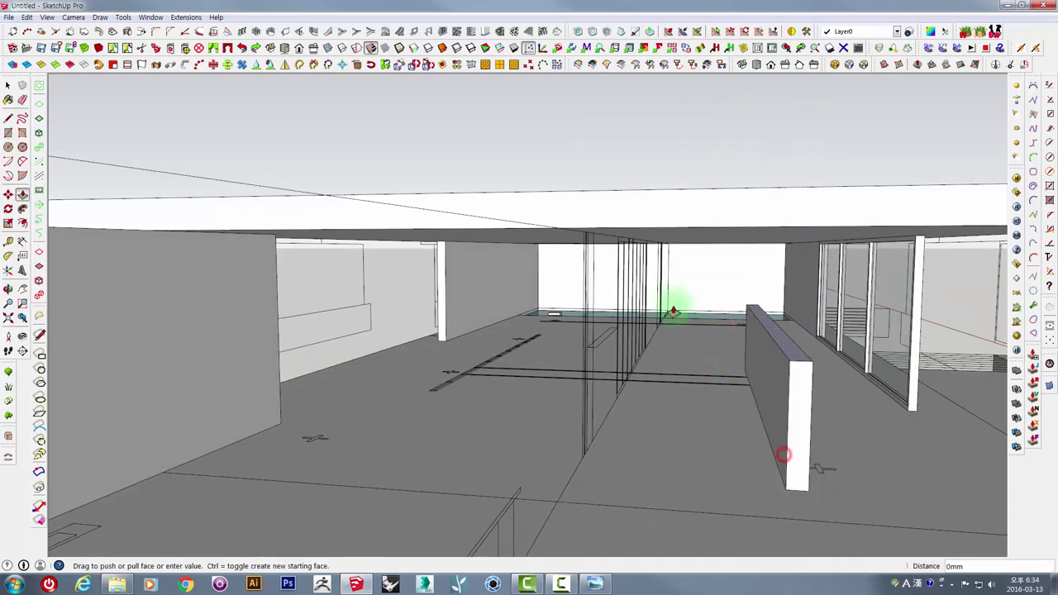
click(676, 239)
key(space)
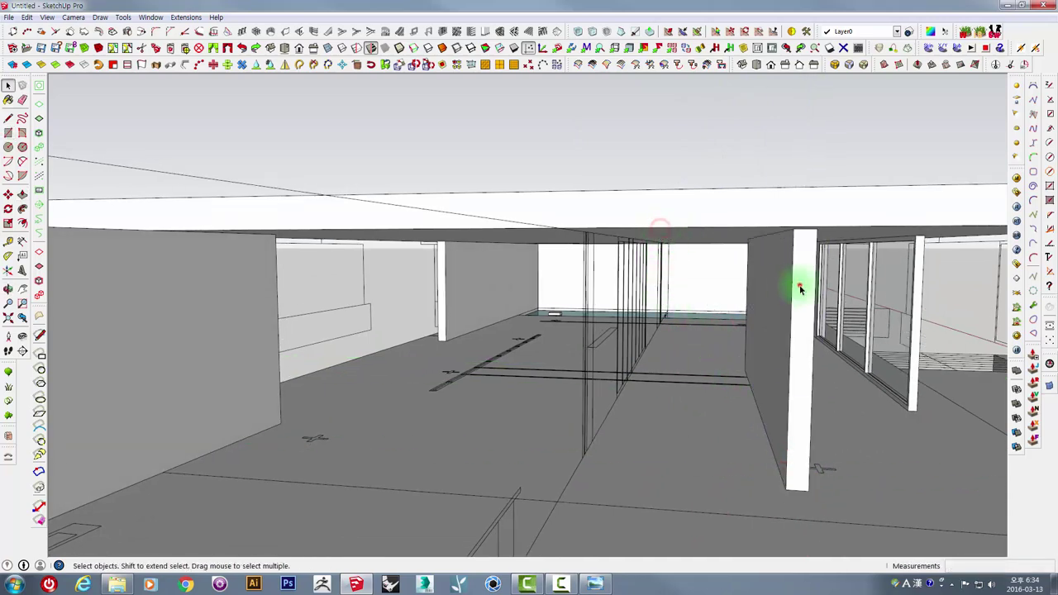
click(799, 285)
right_click(793, 275)
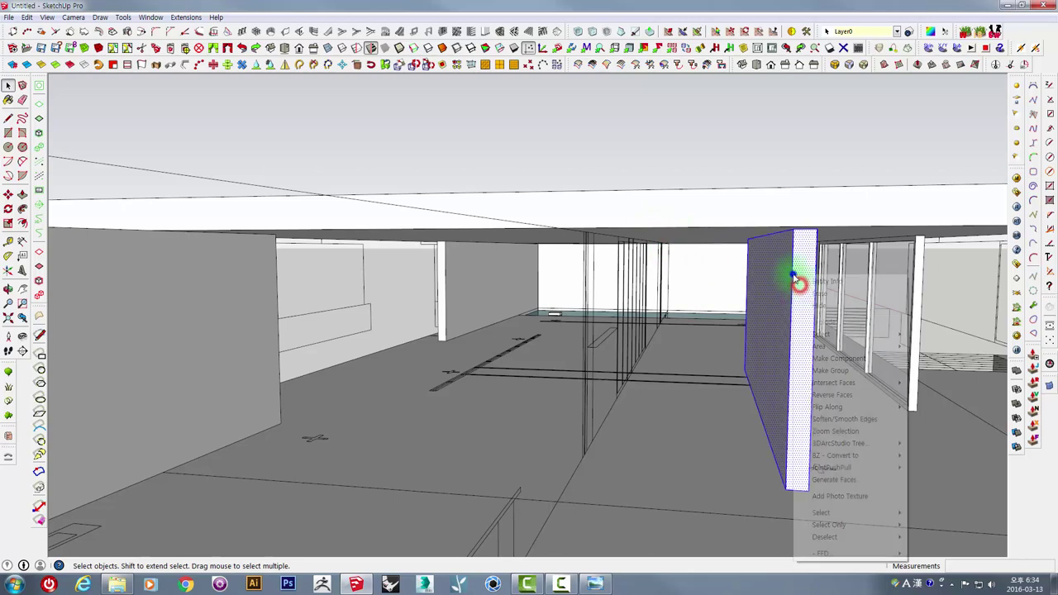
click(821, 371)
mouse_move(819, 371)
middle_down()
mouse_move(607, 348)
mouse_move(586, 361)
mouse_move(538, 338)
middle_up()
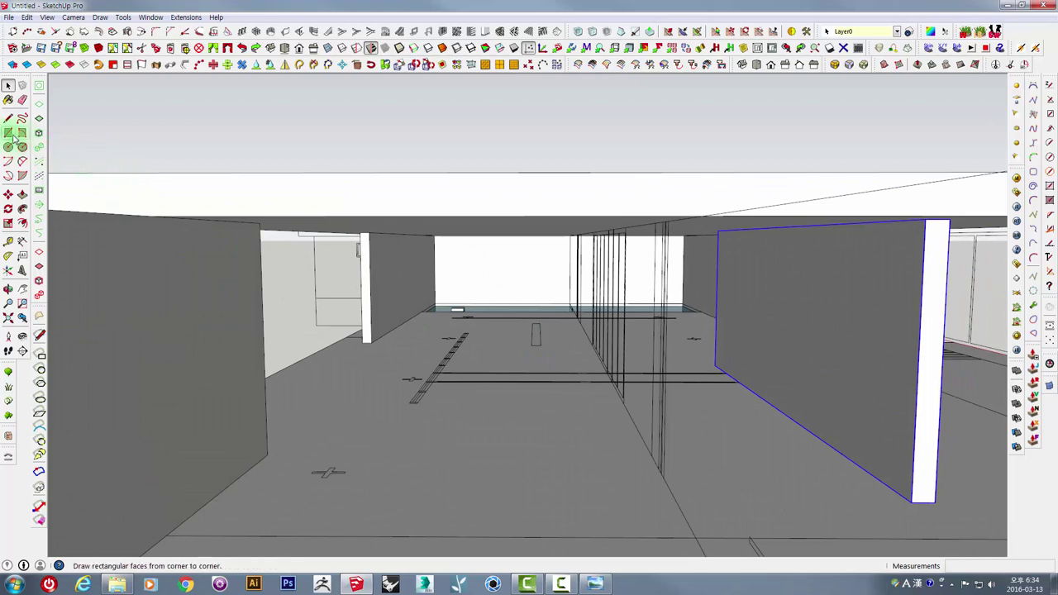
Step: Start a second thin floor rectangle for another partition wall
click(8, 132)
mouse_move(354, 303)
middle_down()
mouse_move(455, 350)
mouse_move(534, 333)
mouse_move(557, 356)
middle_up()
click(544, 327)
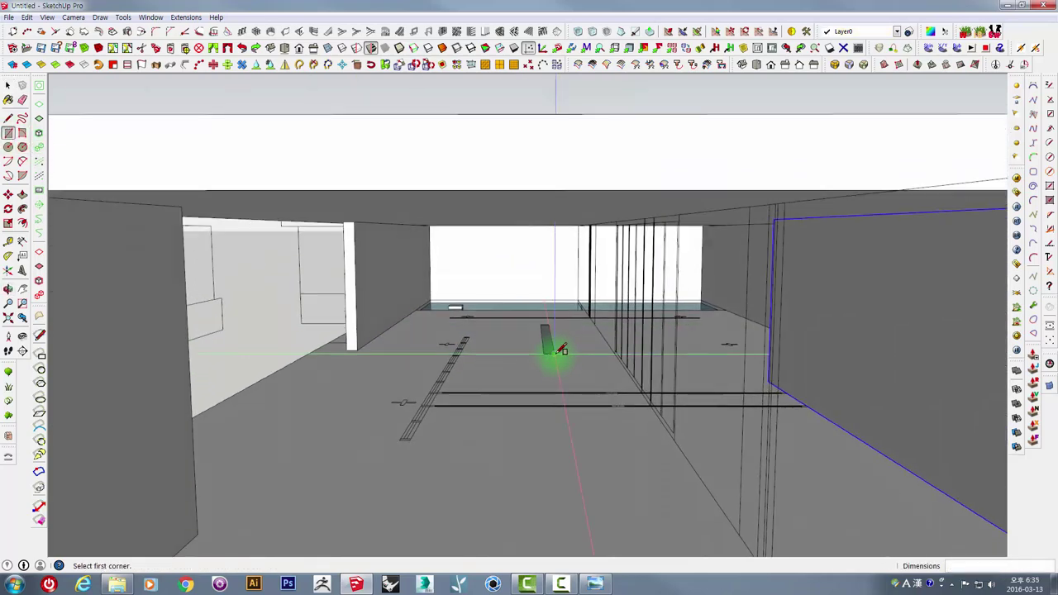
Step: Push/Pull the second rectangle 3240 mm up to the ceiling
key(p)
drag(547, 348, 354, 220)
mouse_move(559, 265)
middle_down()
mouse_move(631, 298)
mouse_move(406, 411)
mouse_move(543, 385)
mouse_move(496, 414)
mouse_move(633, 406)
mouse_move(442, 279)
mouse_move(499, 262)
mouse_move(554, 253)
mouse_move(586, 359)
mouse_move(652, 355)
mouse_move(652, 336)
mouse_move(709, 352)
mouse_move(689, 300)
mouse_move(725, 177)
mouse_move(728, 253)
mouse_move(668, 263)
mouse_move(667, 402)
mouse_move(687, 304)
middle_up()
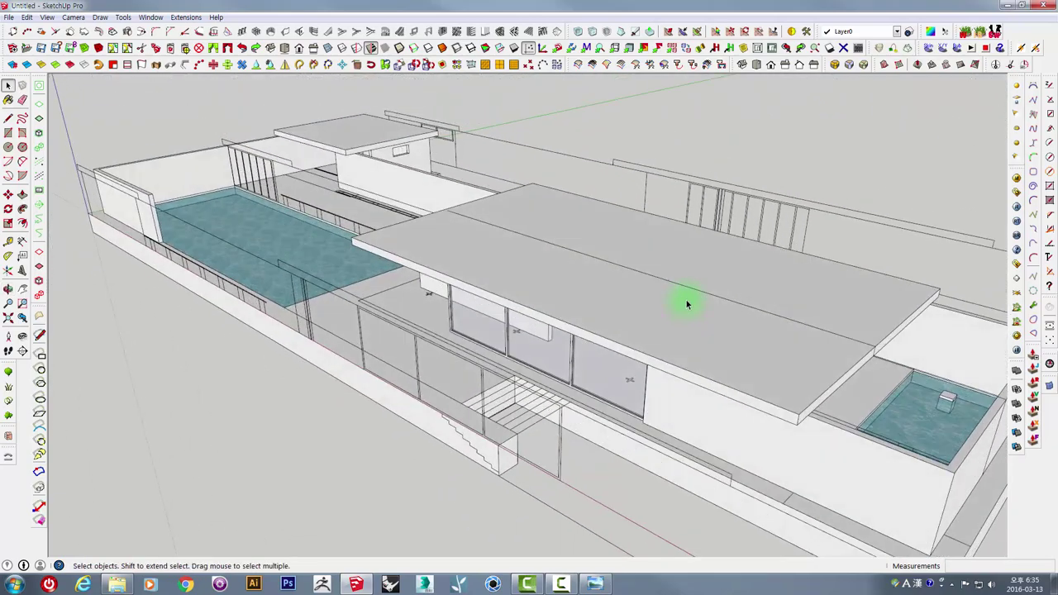